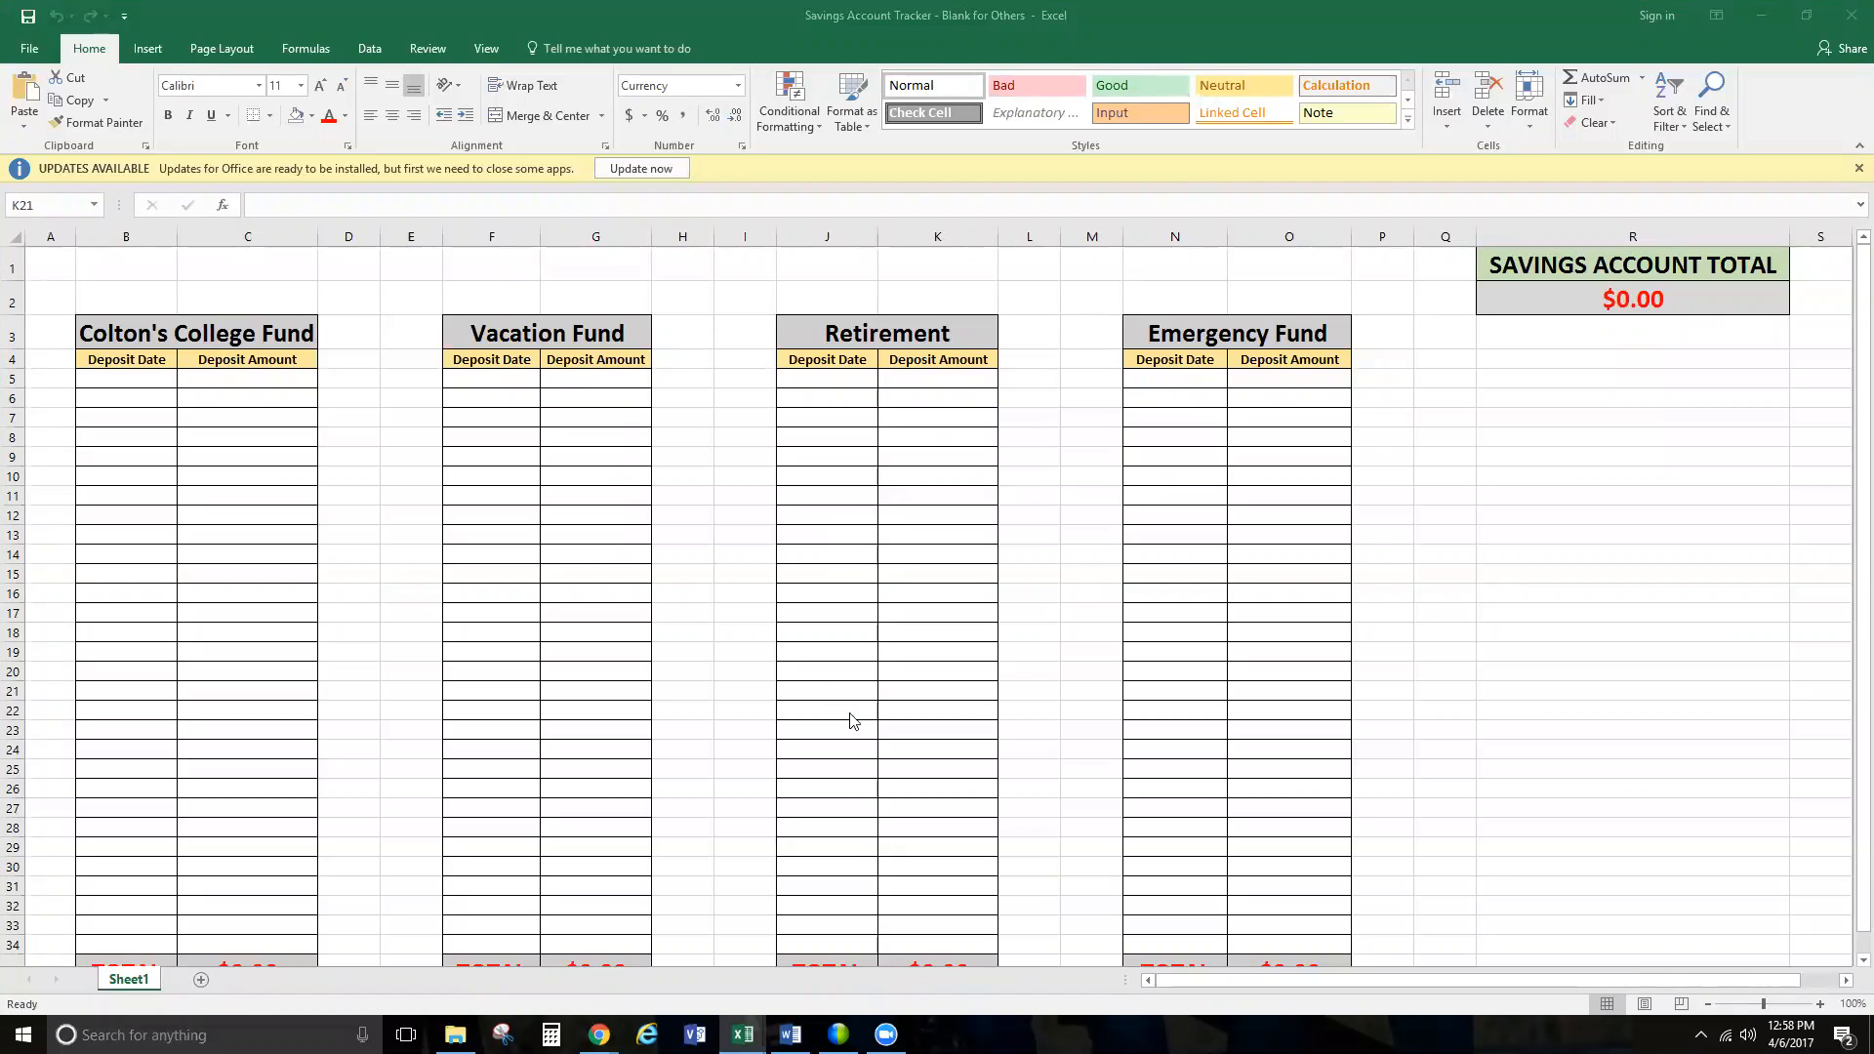
# - Switch to the Monthly Expense Tracking - Blank - For Others workbook and select a cell in the January Semi-Fixed Spending table
pyautogui.moveTo(742, 1033)
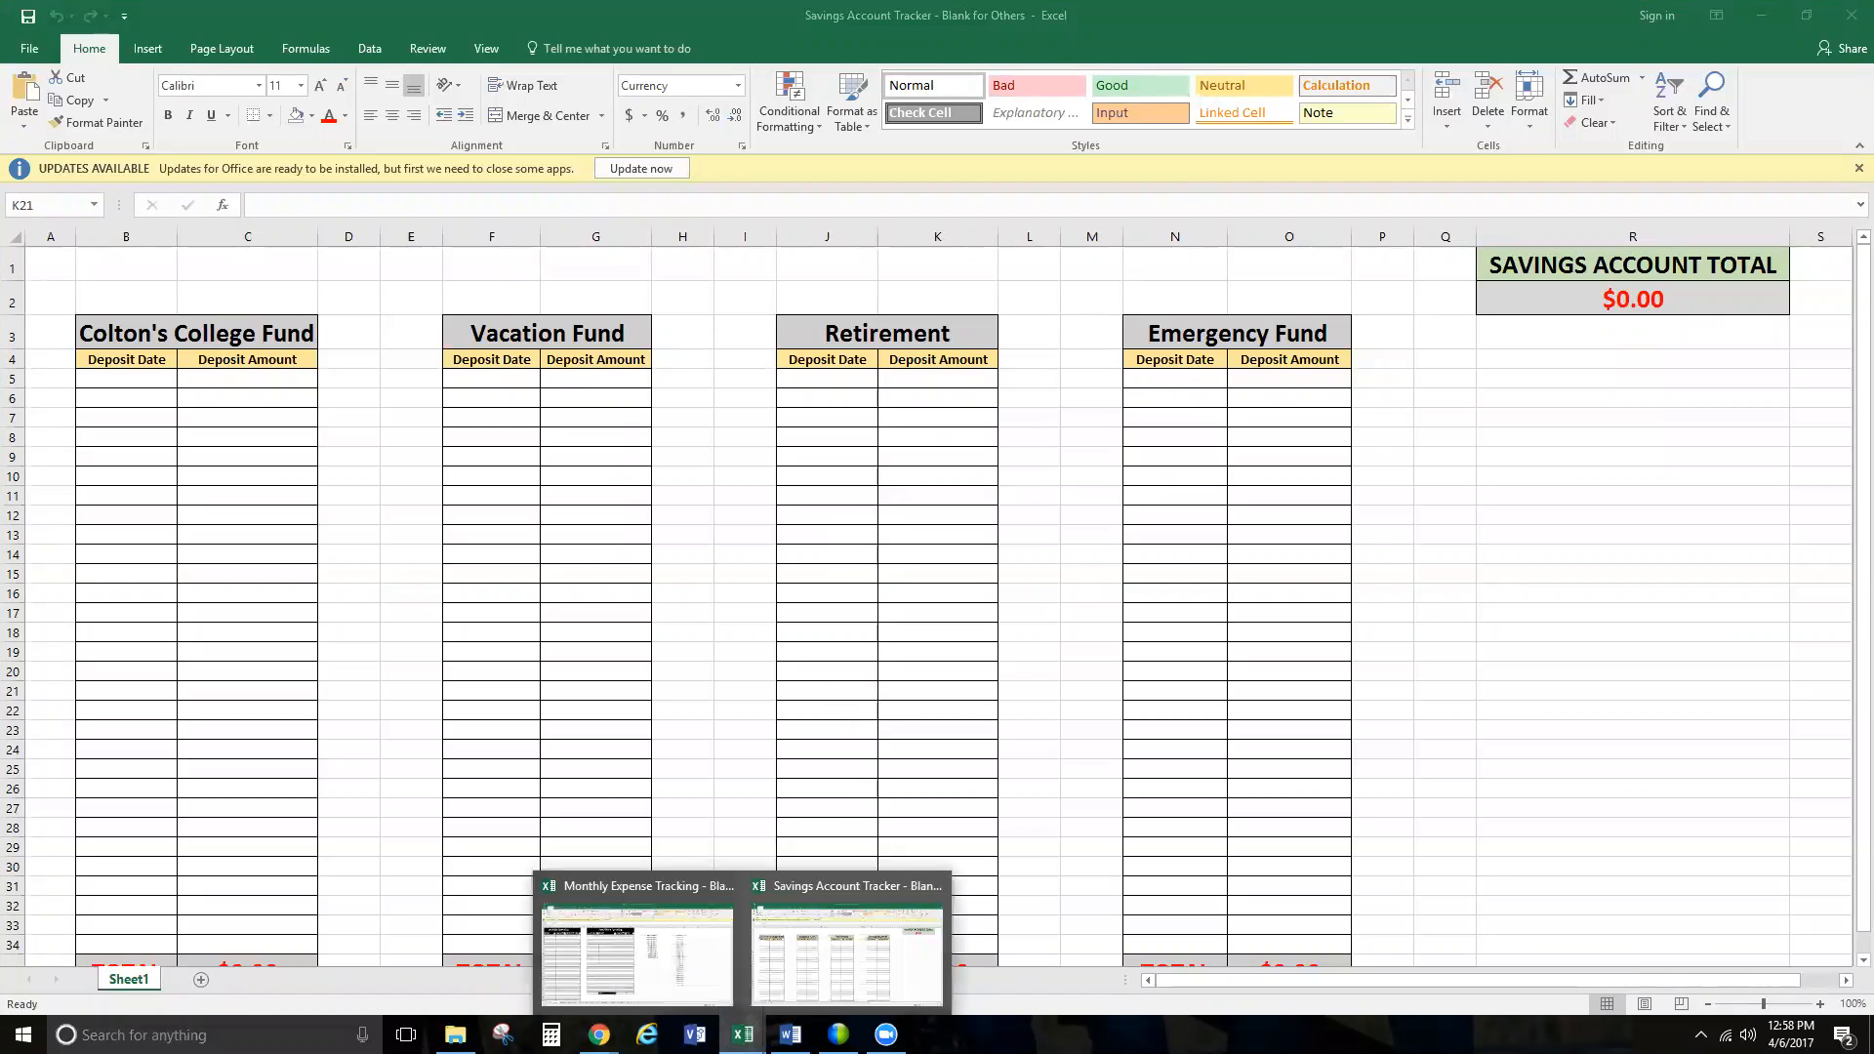
pyautogui.click(654, 959)
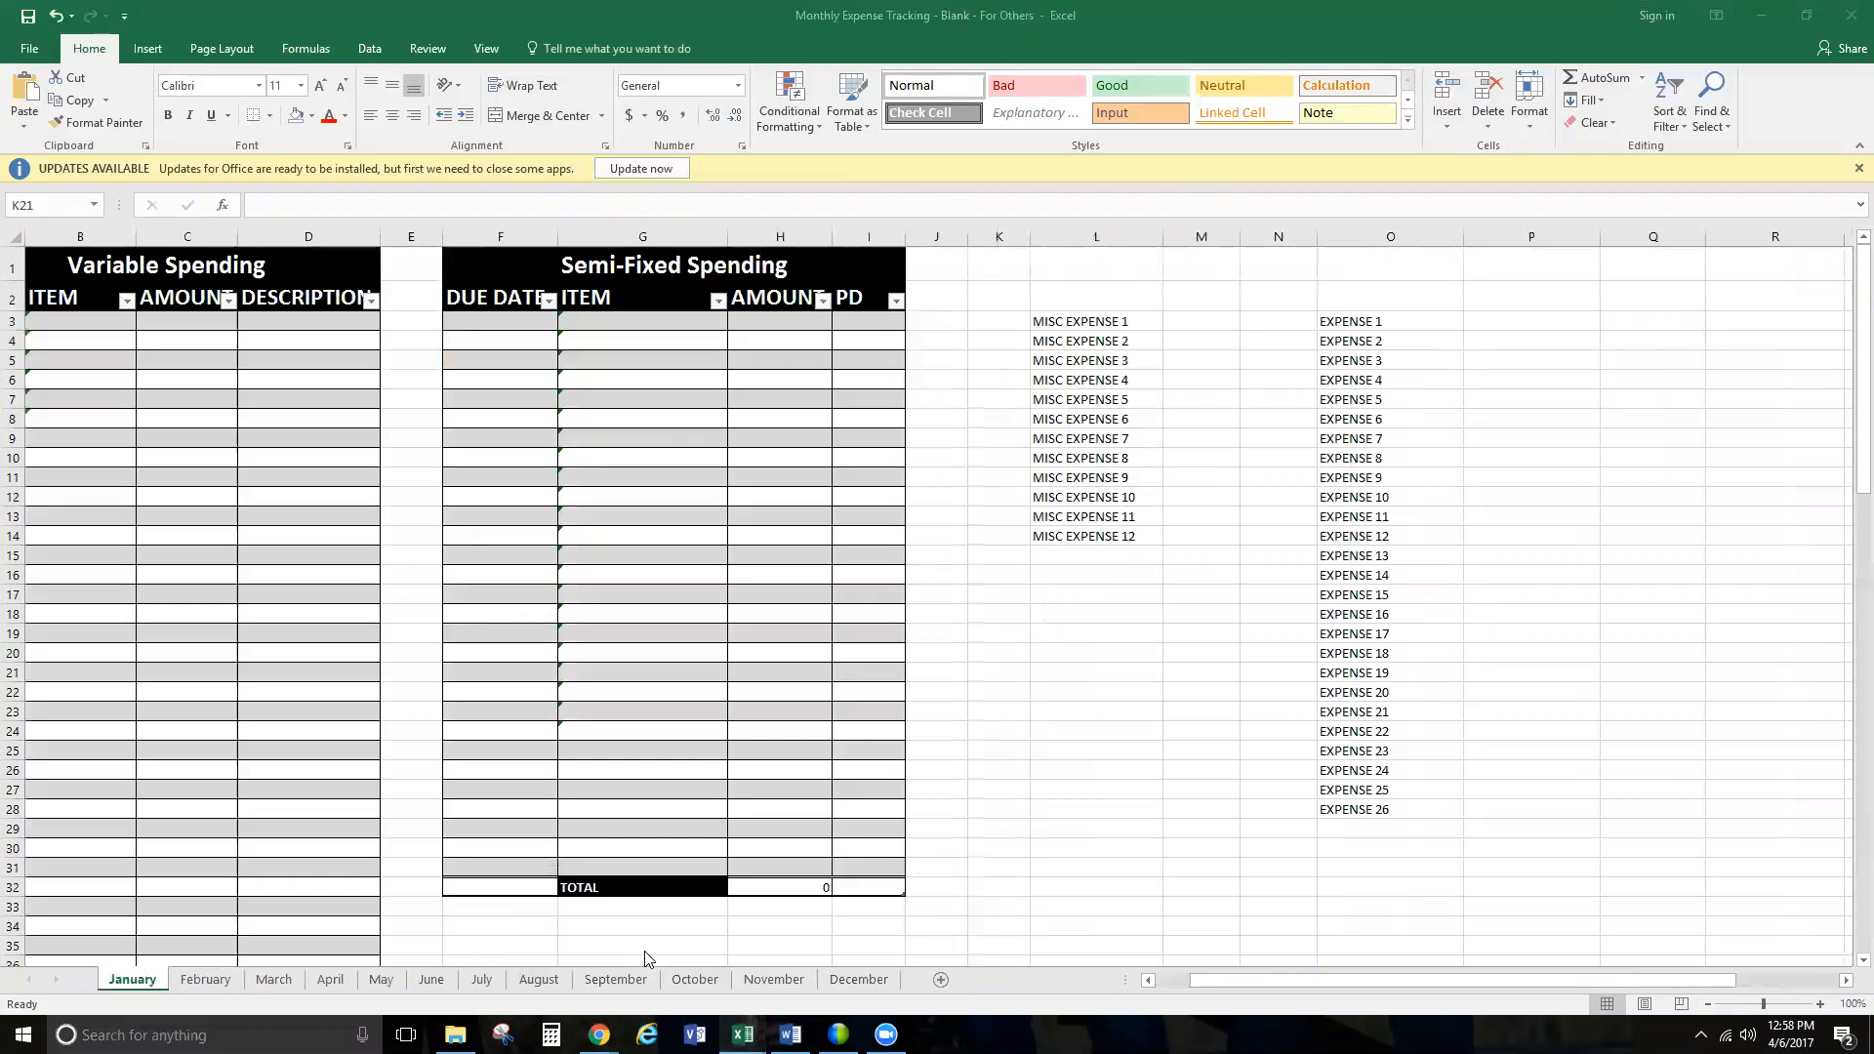
pyautogui.click(1149, 980)
pyautogui.click(866, 521)
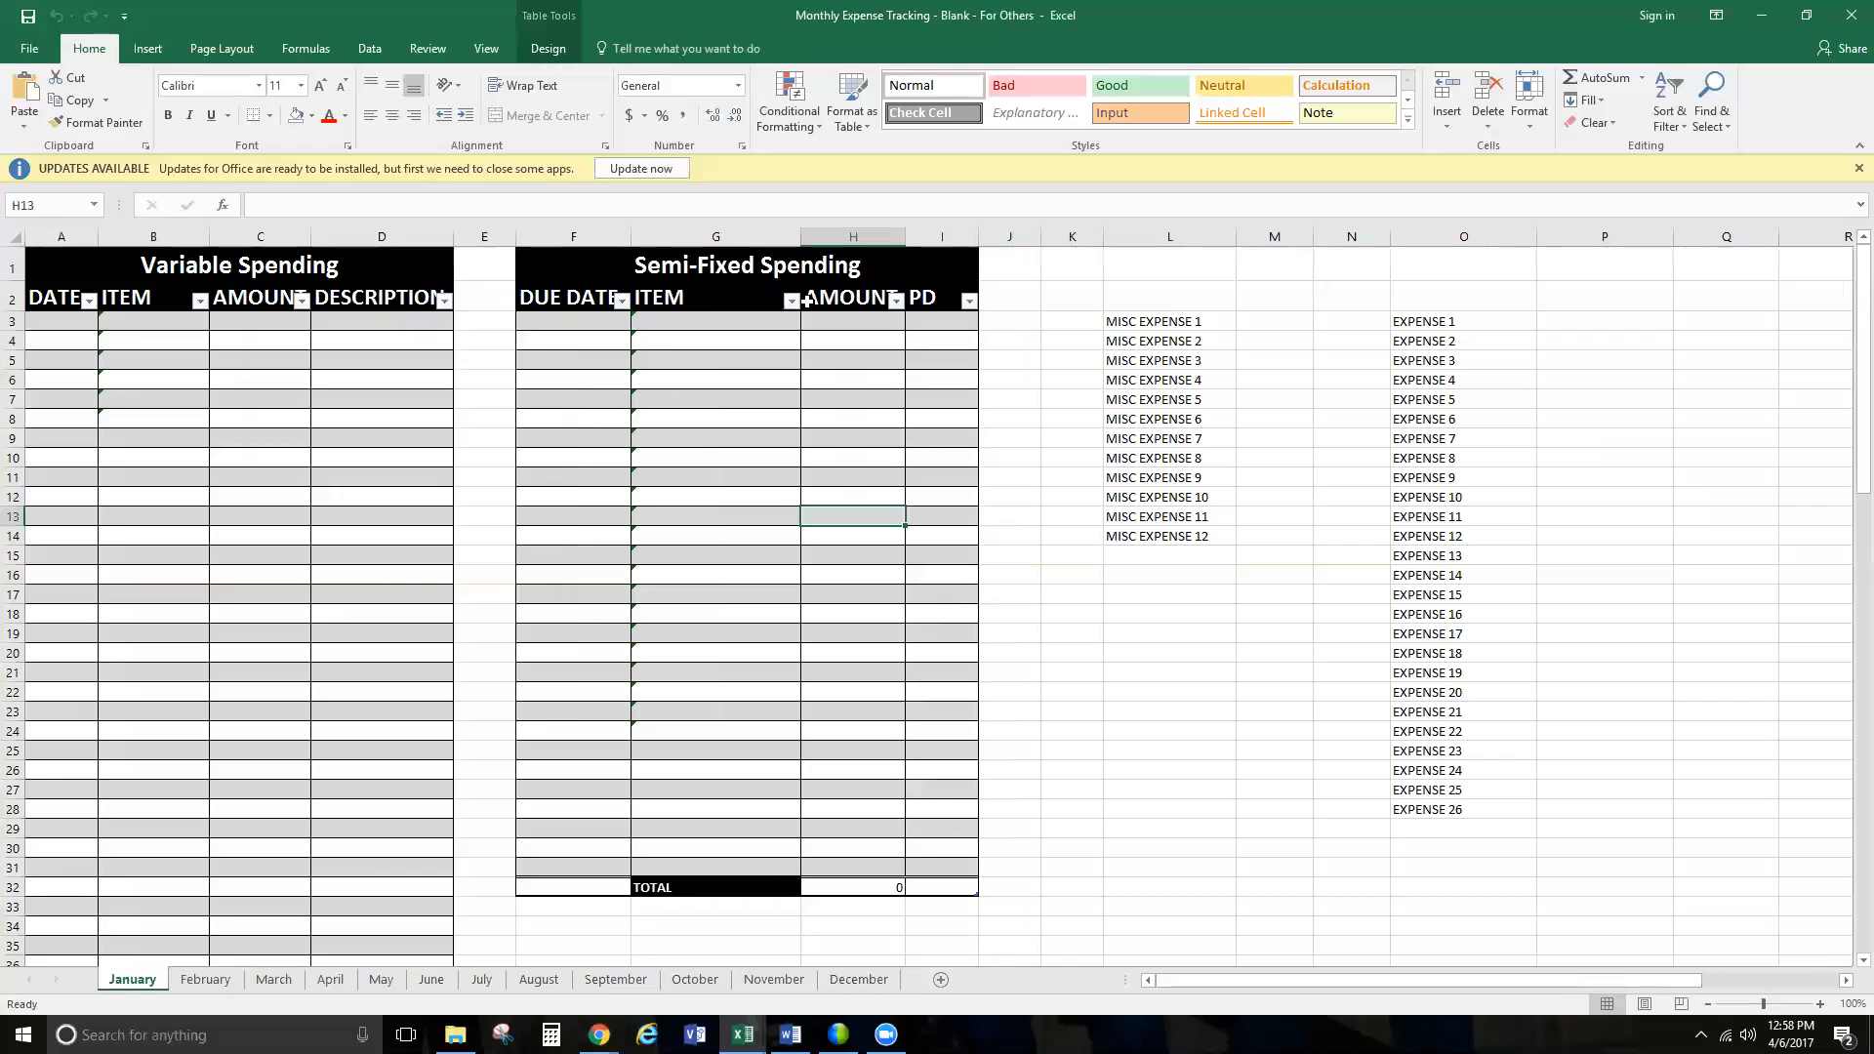
# - Examine the expense choices offered in cell G4 of the Semi-Fixed Spending ITEM column
pyautogui.click(791, 337)
pyautogui.click(809, 340)
pyautogui.scroll(-7, 808, 410)
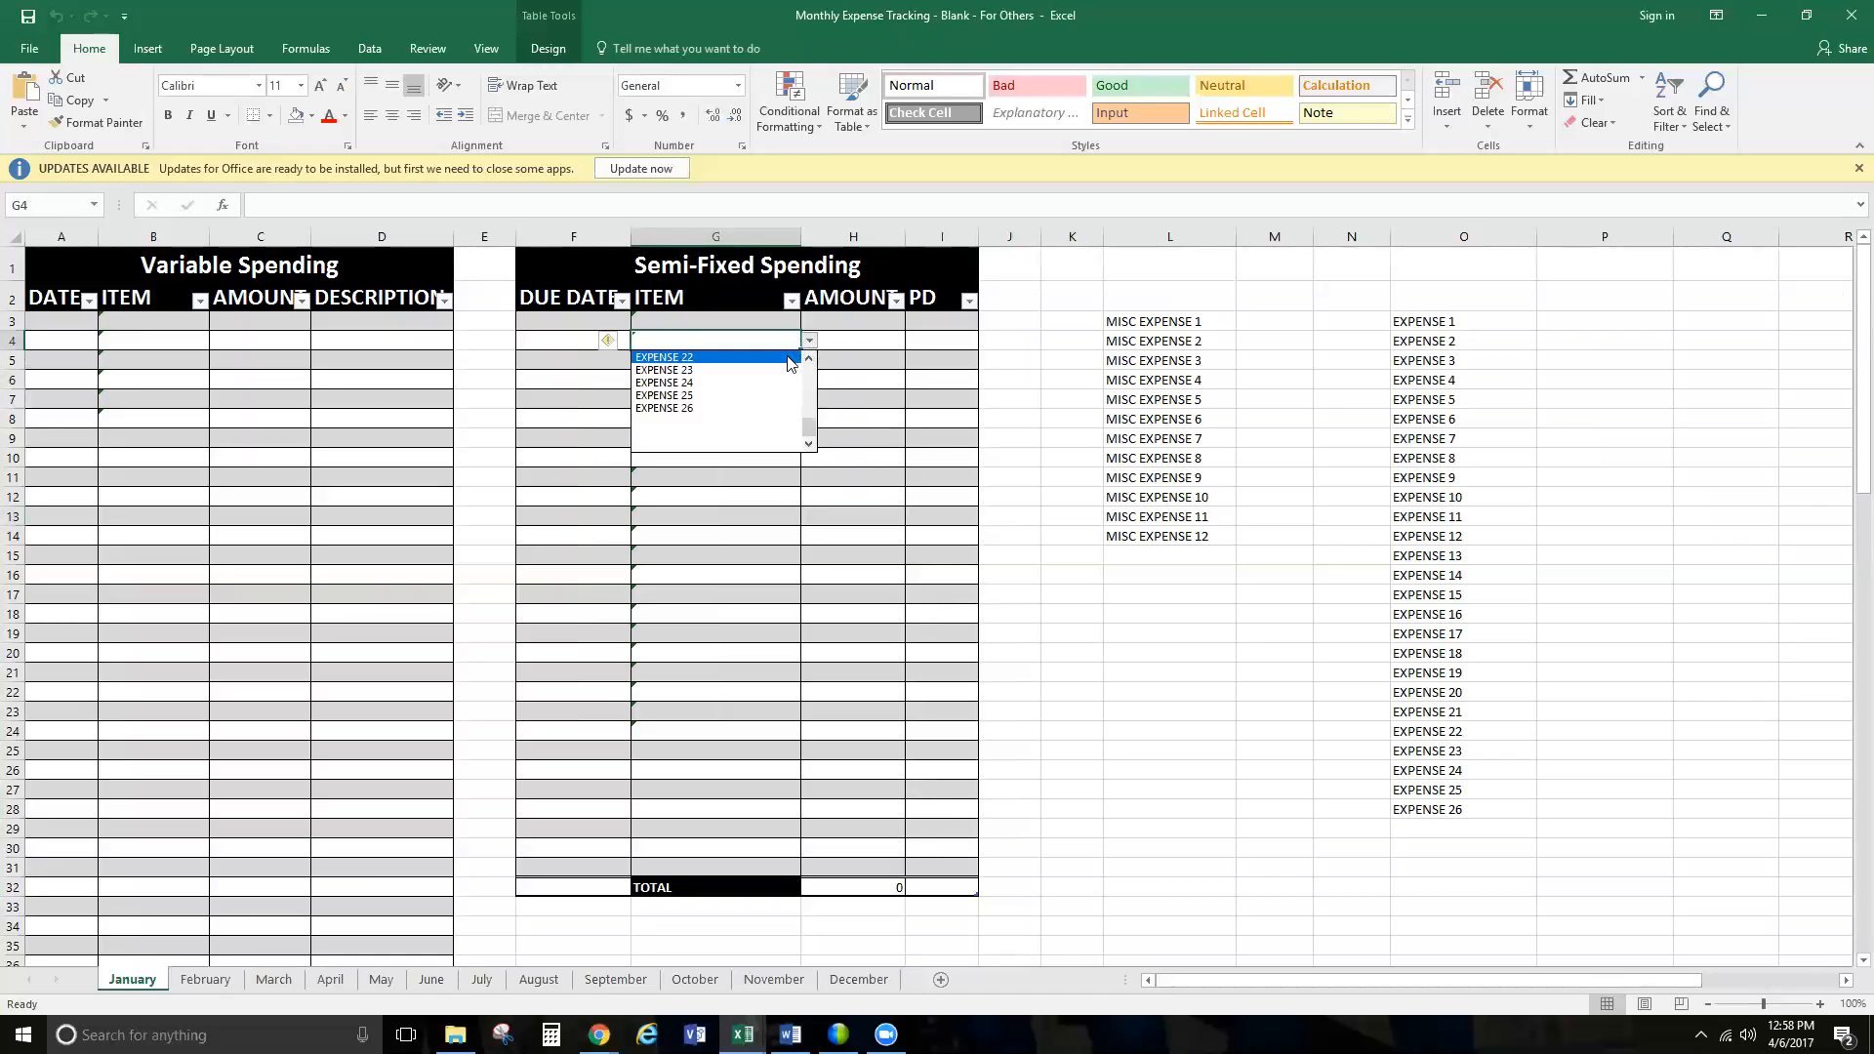
pyautogui.moveTo(804, 426); pyautogui.dragTo(808, 363)
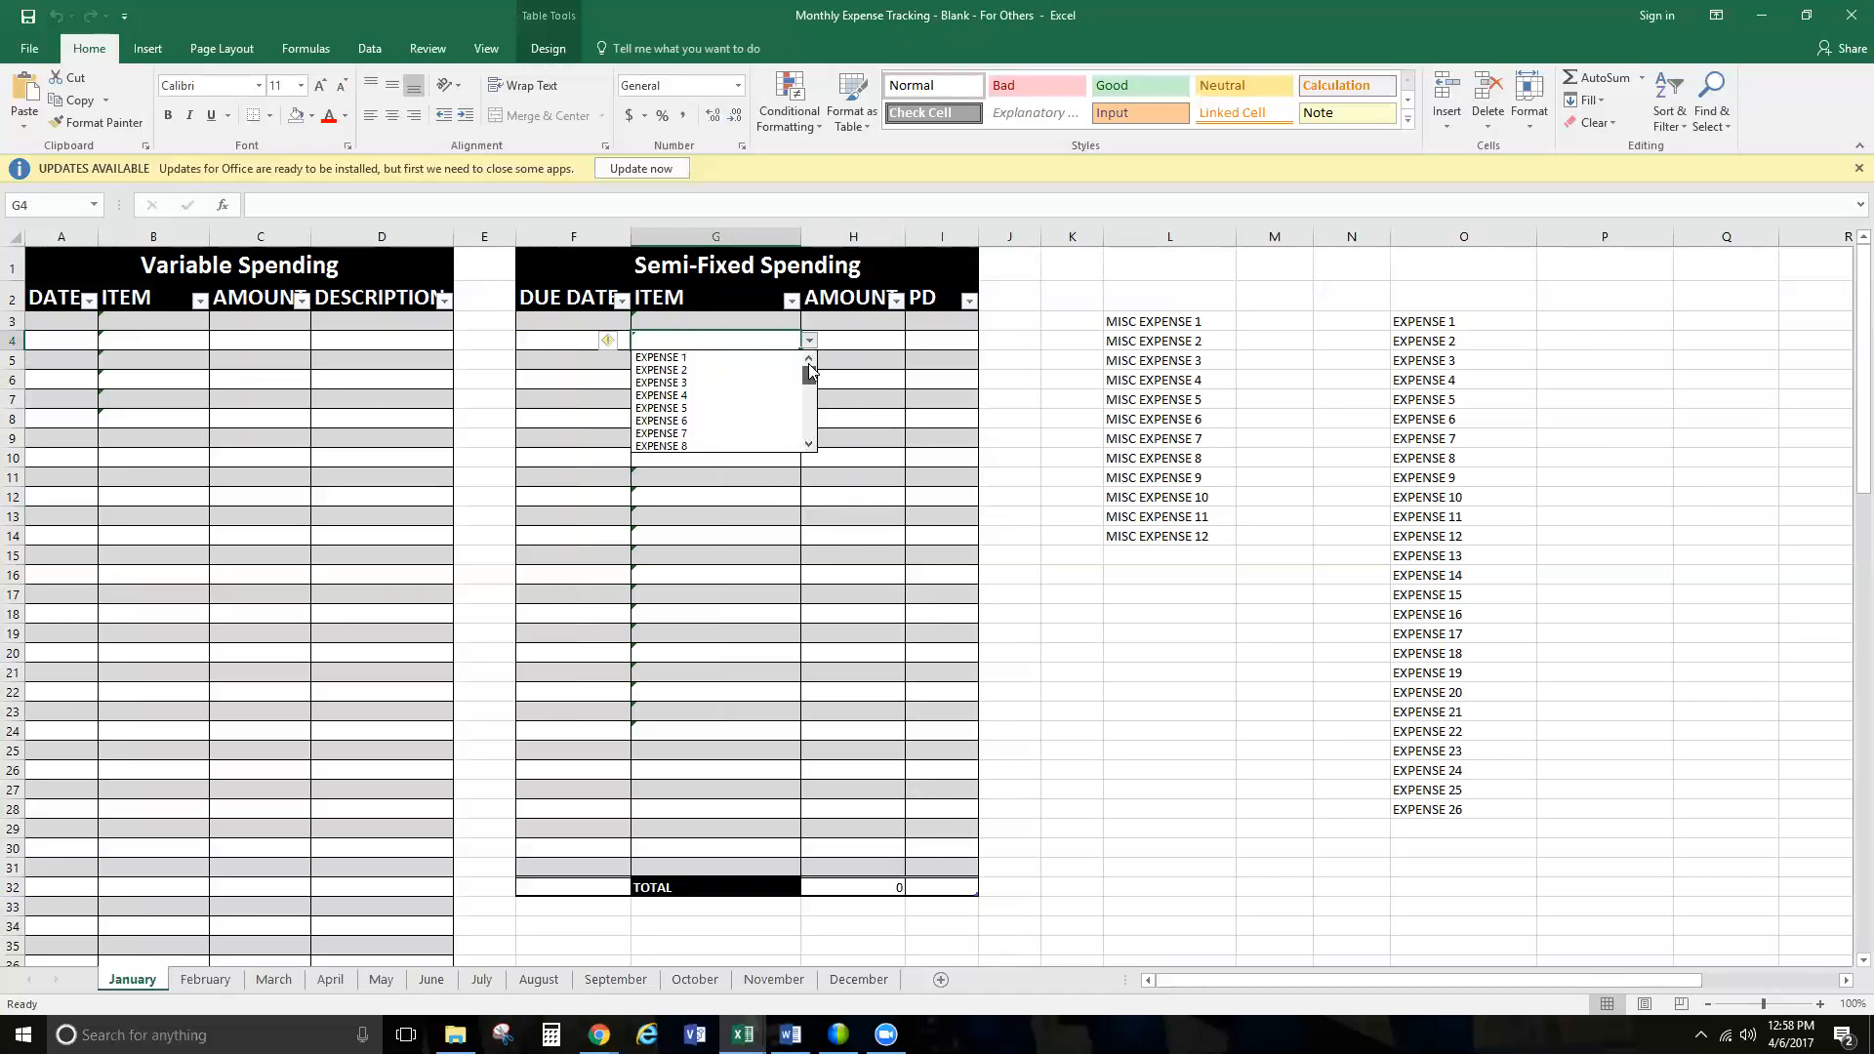
pyautogui.click(871, 350)
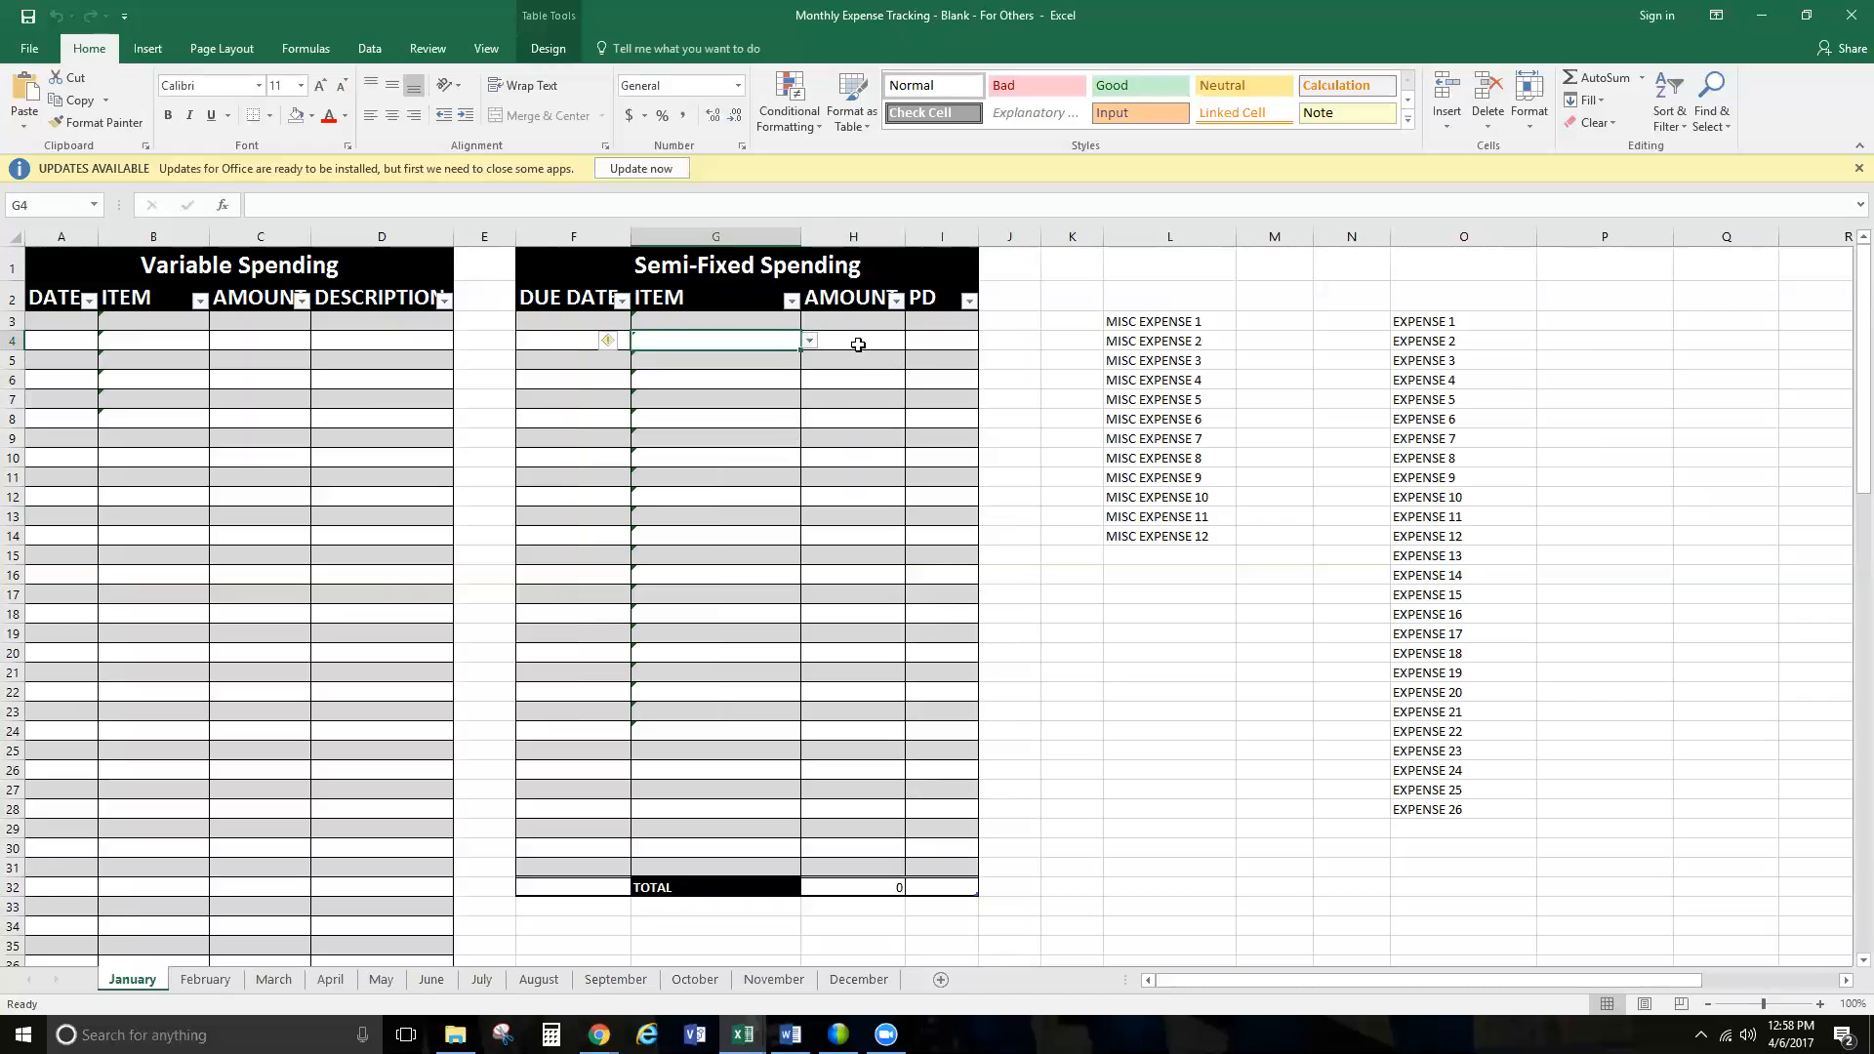
pyautogui.click(860, 341)
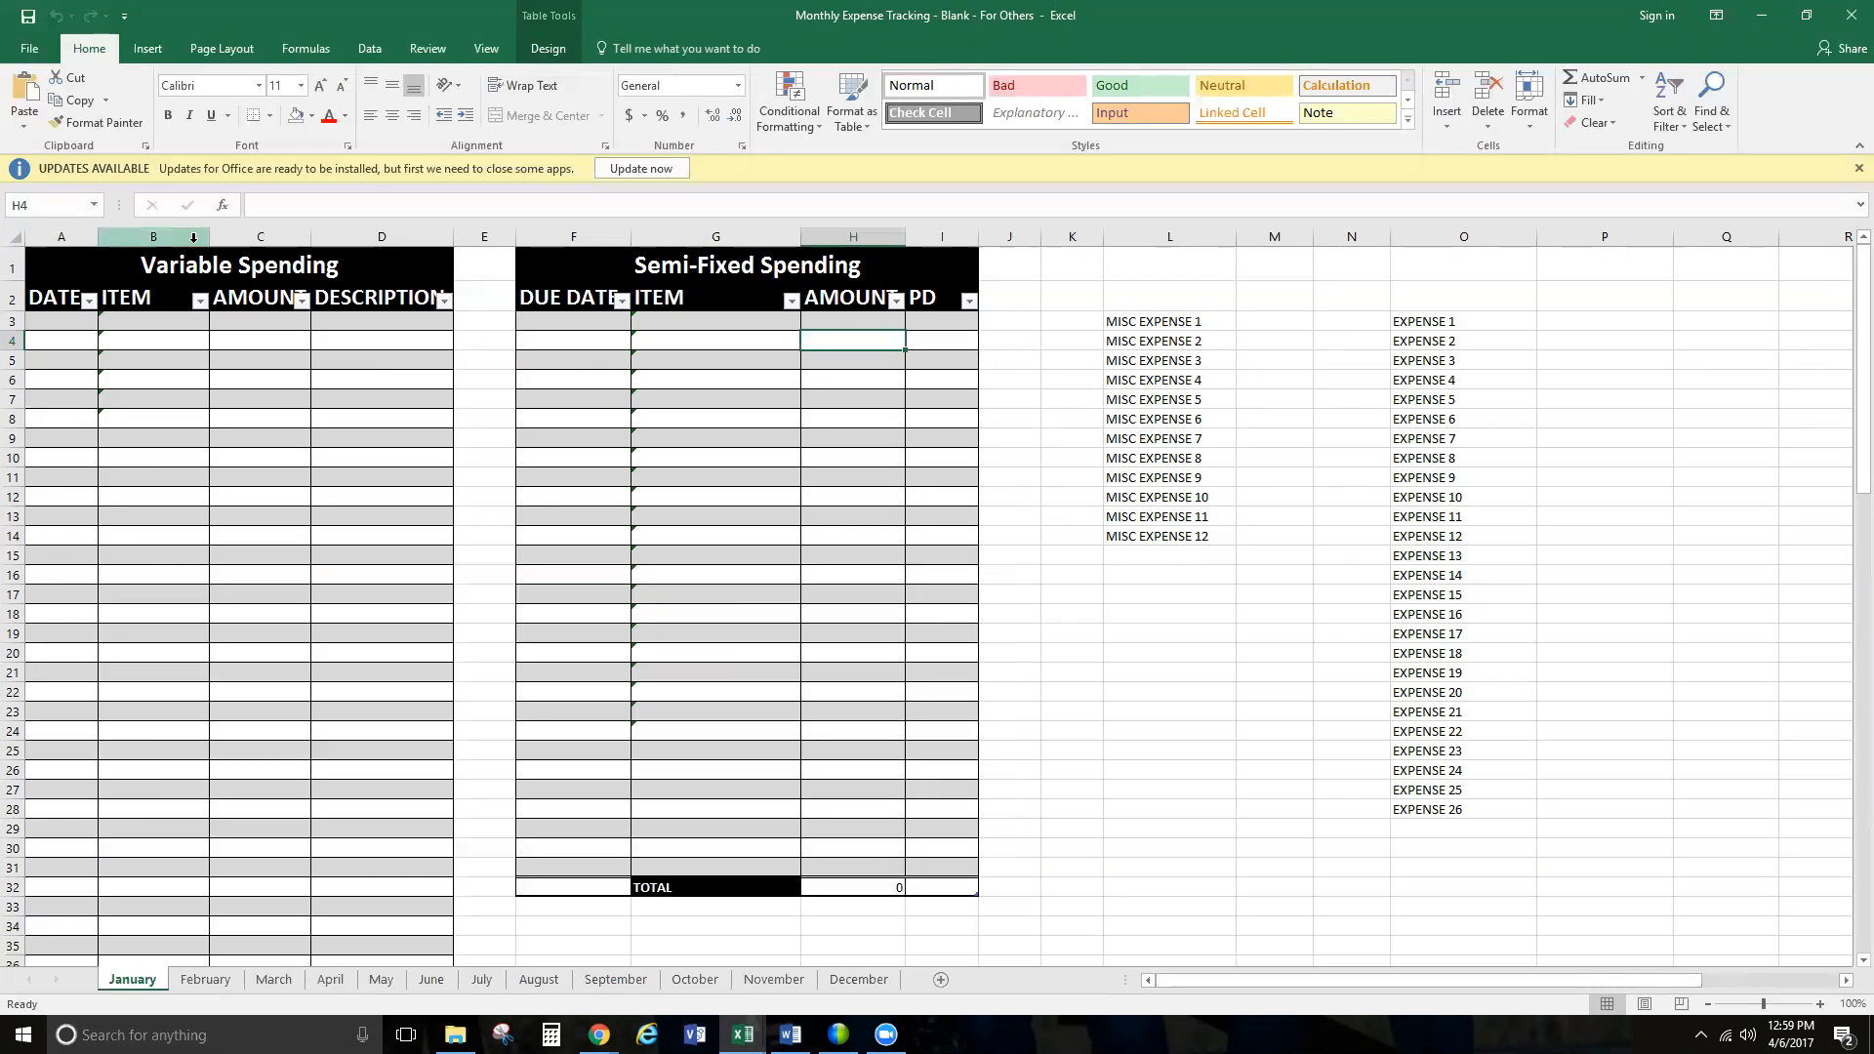
pyautogui.click(28, 51)
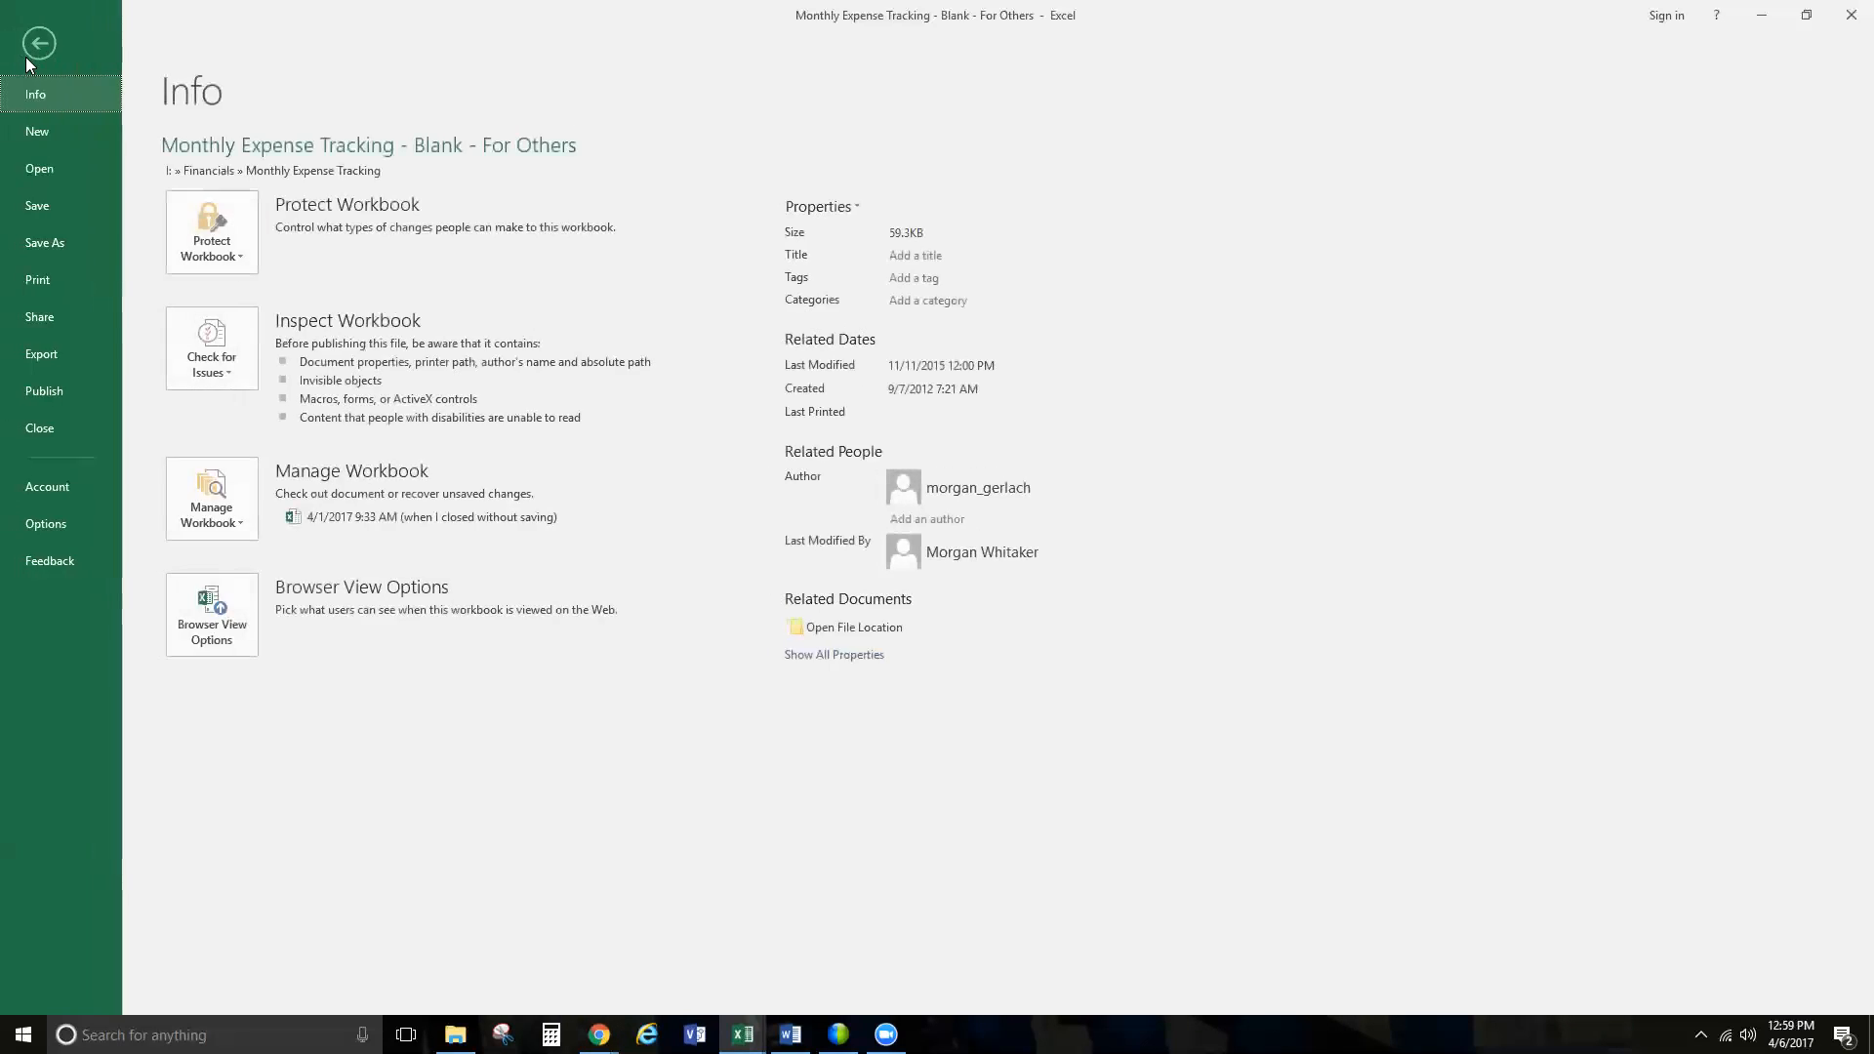
pyautogui.click(62, 241)
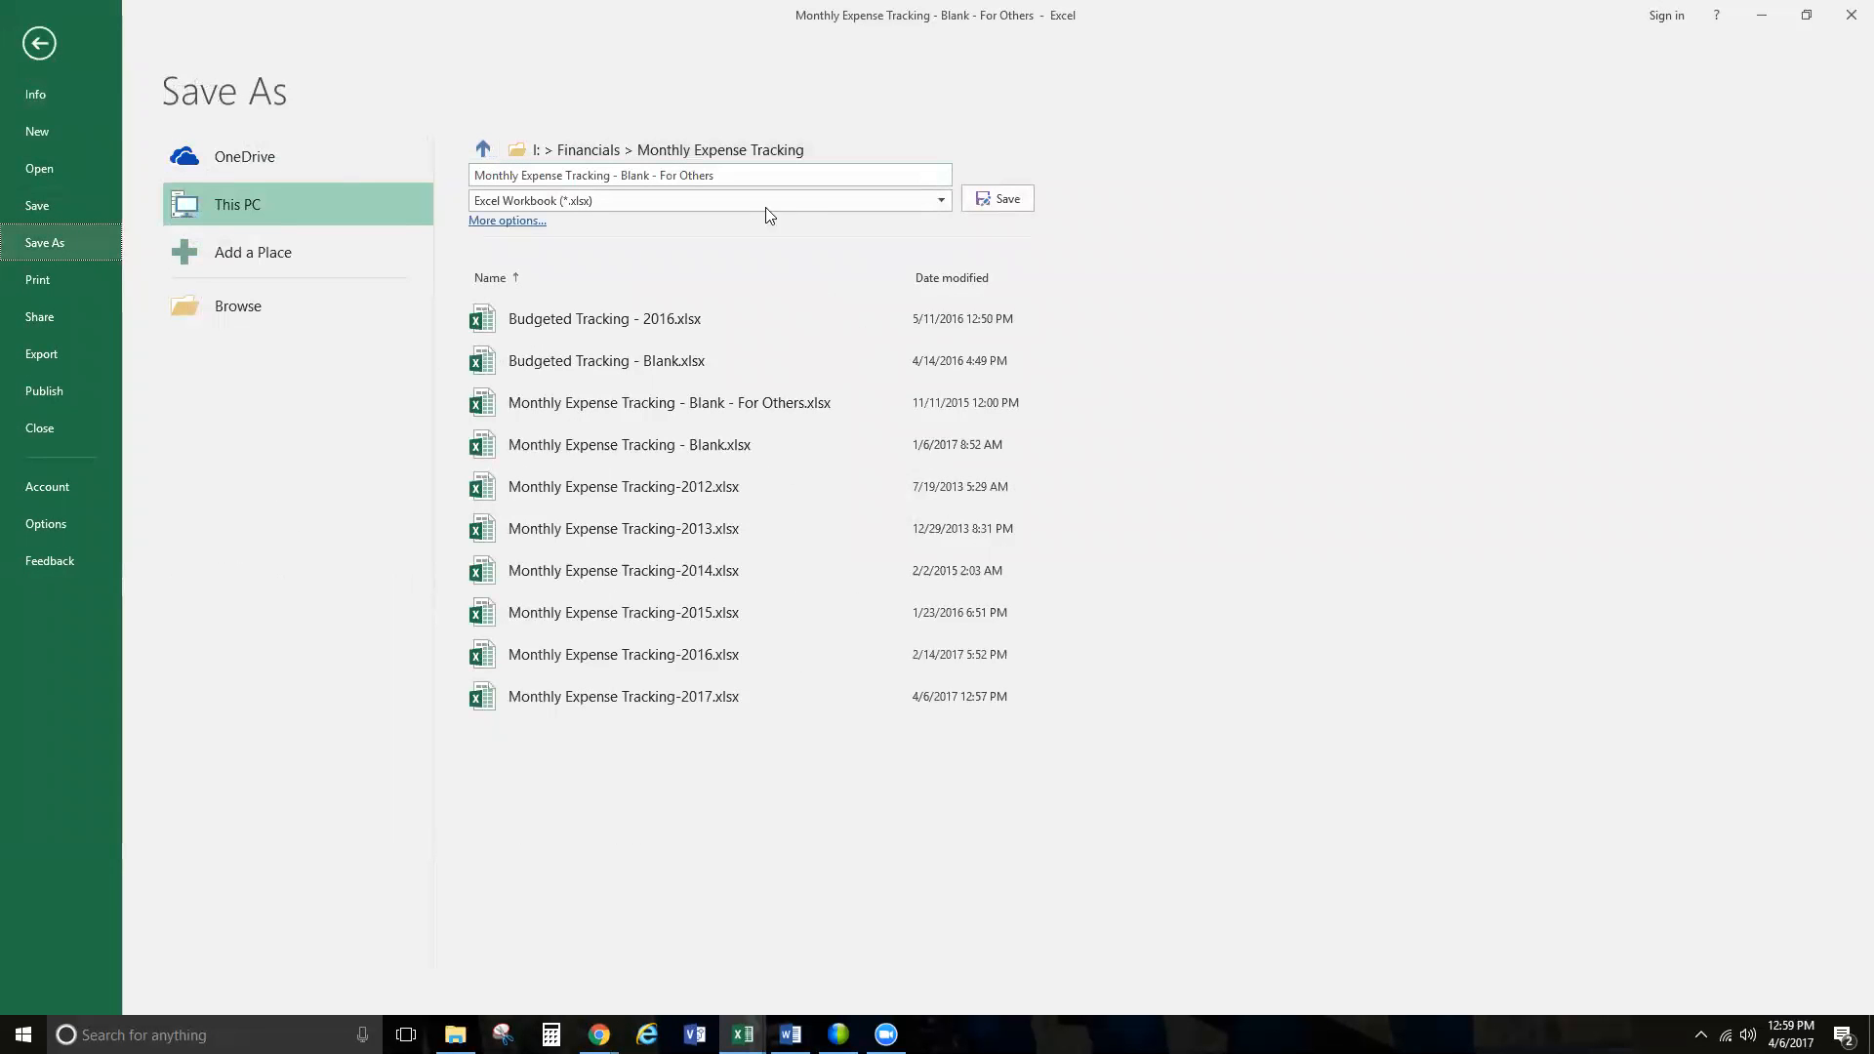
pyautogui.click(40, 44)
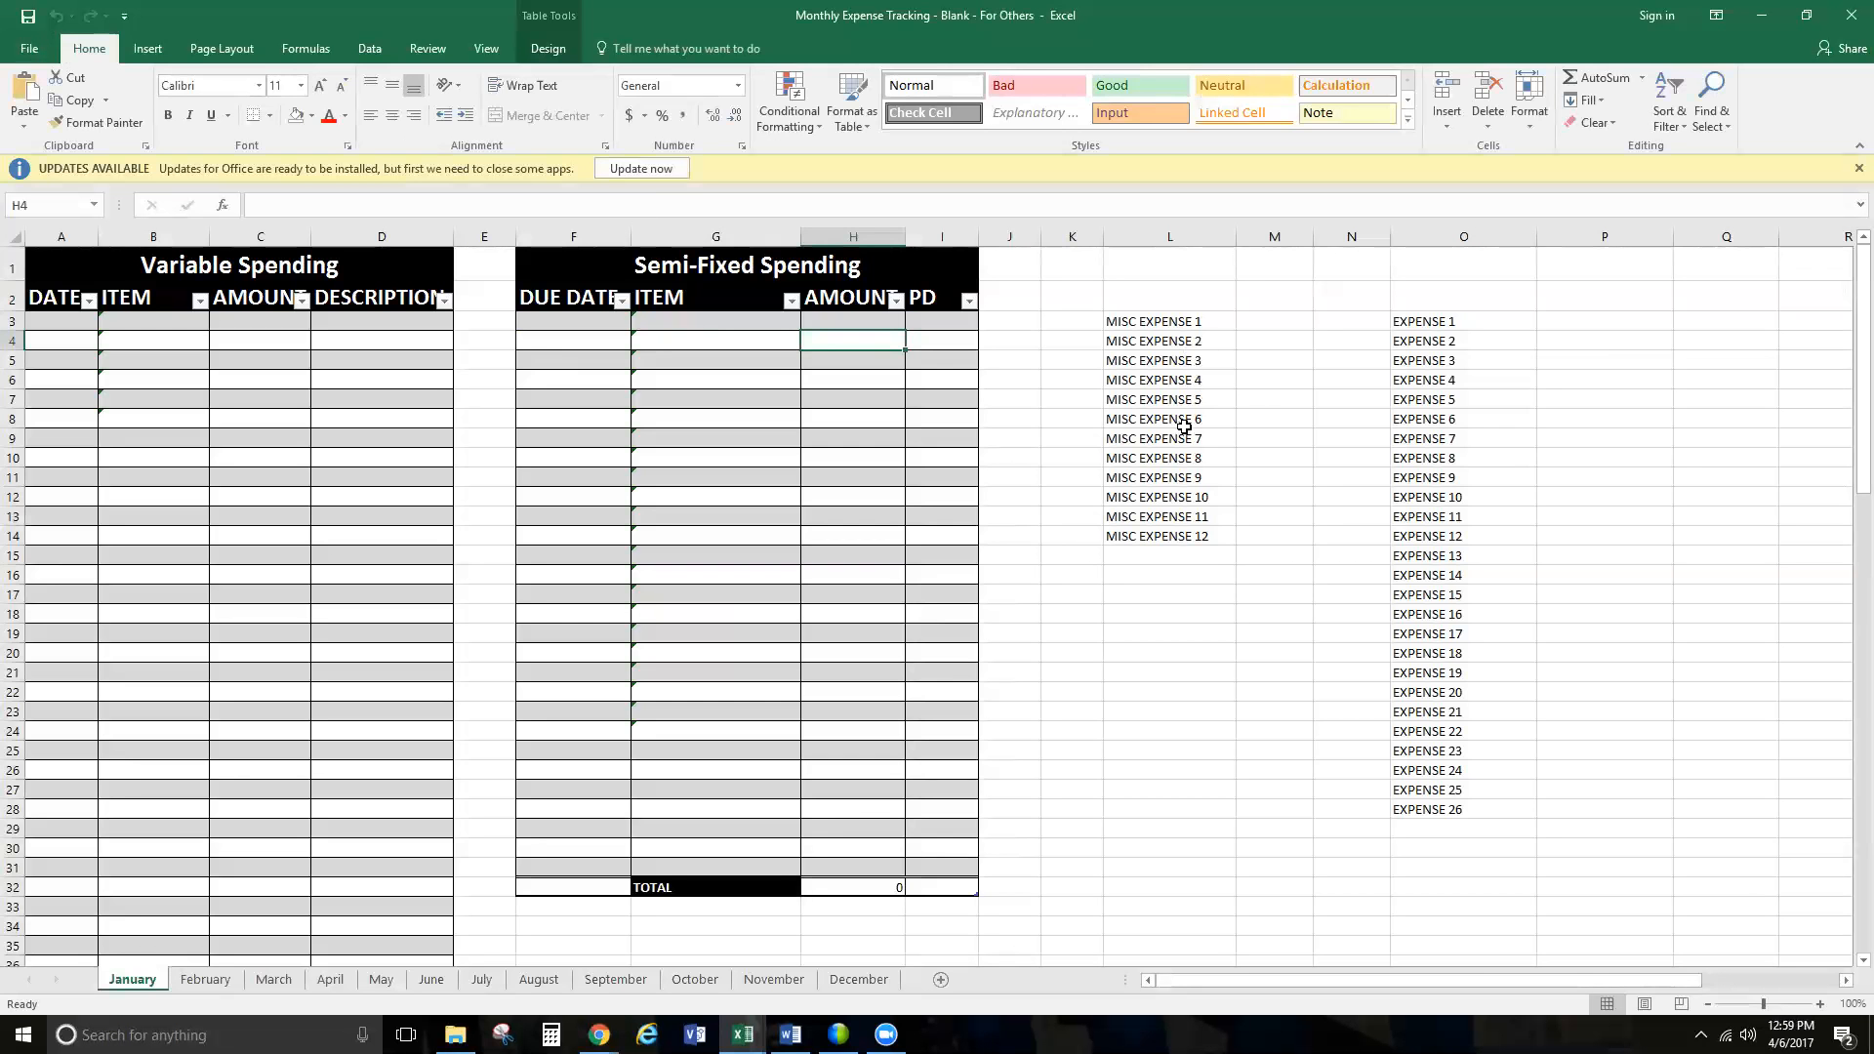
# - Examine the misc expense list in column L and the expense list in O3:O28 that supply the item choices
pyautogui.click(1184, 423)
pyautogui.moveTo(1405, 344); pyautogui.dragTo(1458, 770)
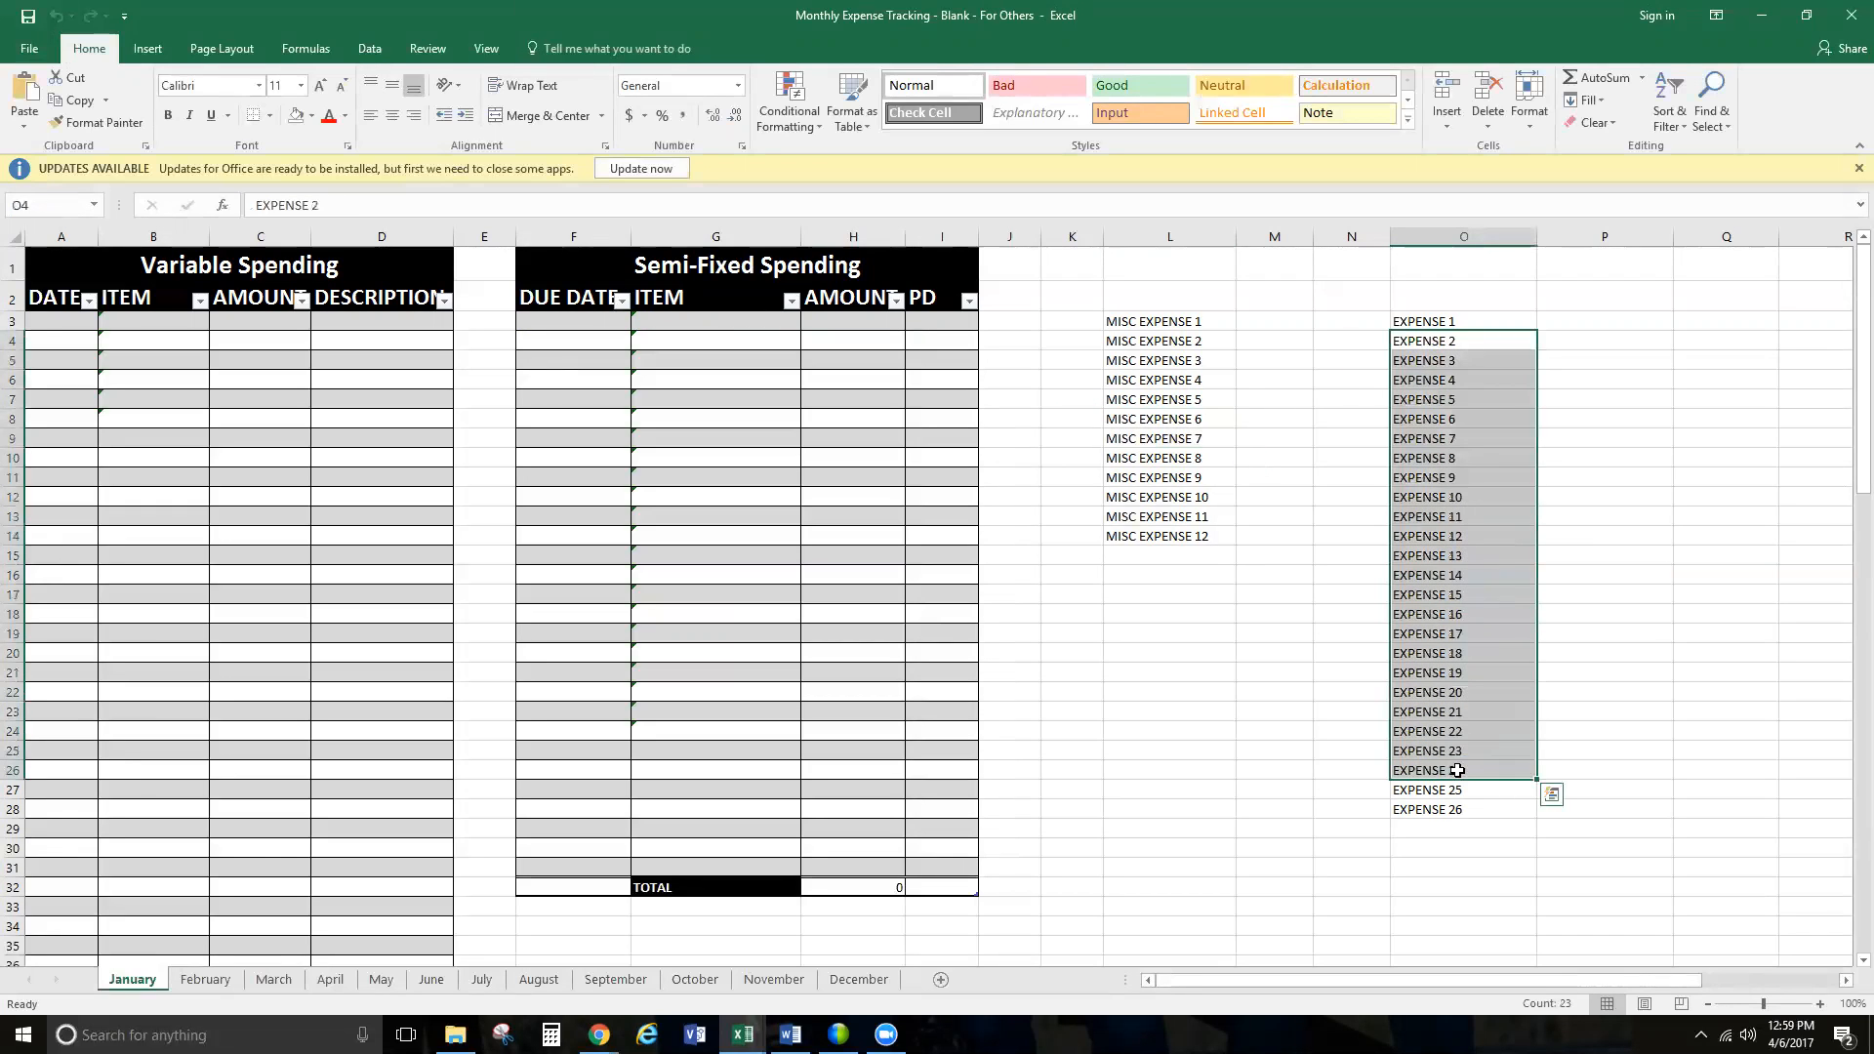
pyautogui.click(1450, 613)
pyautogui.click(1432, 496)
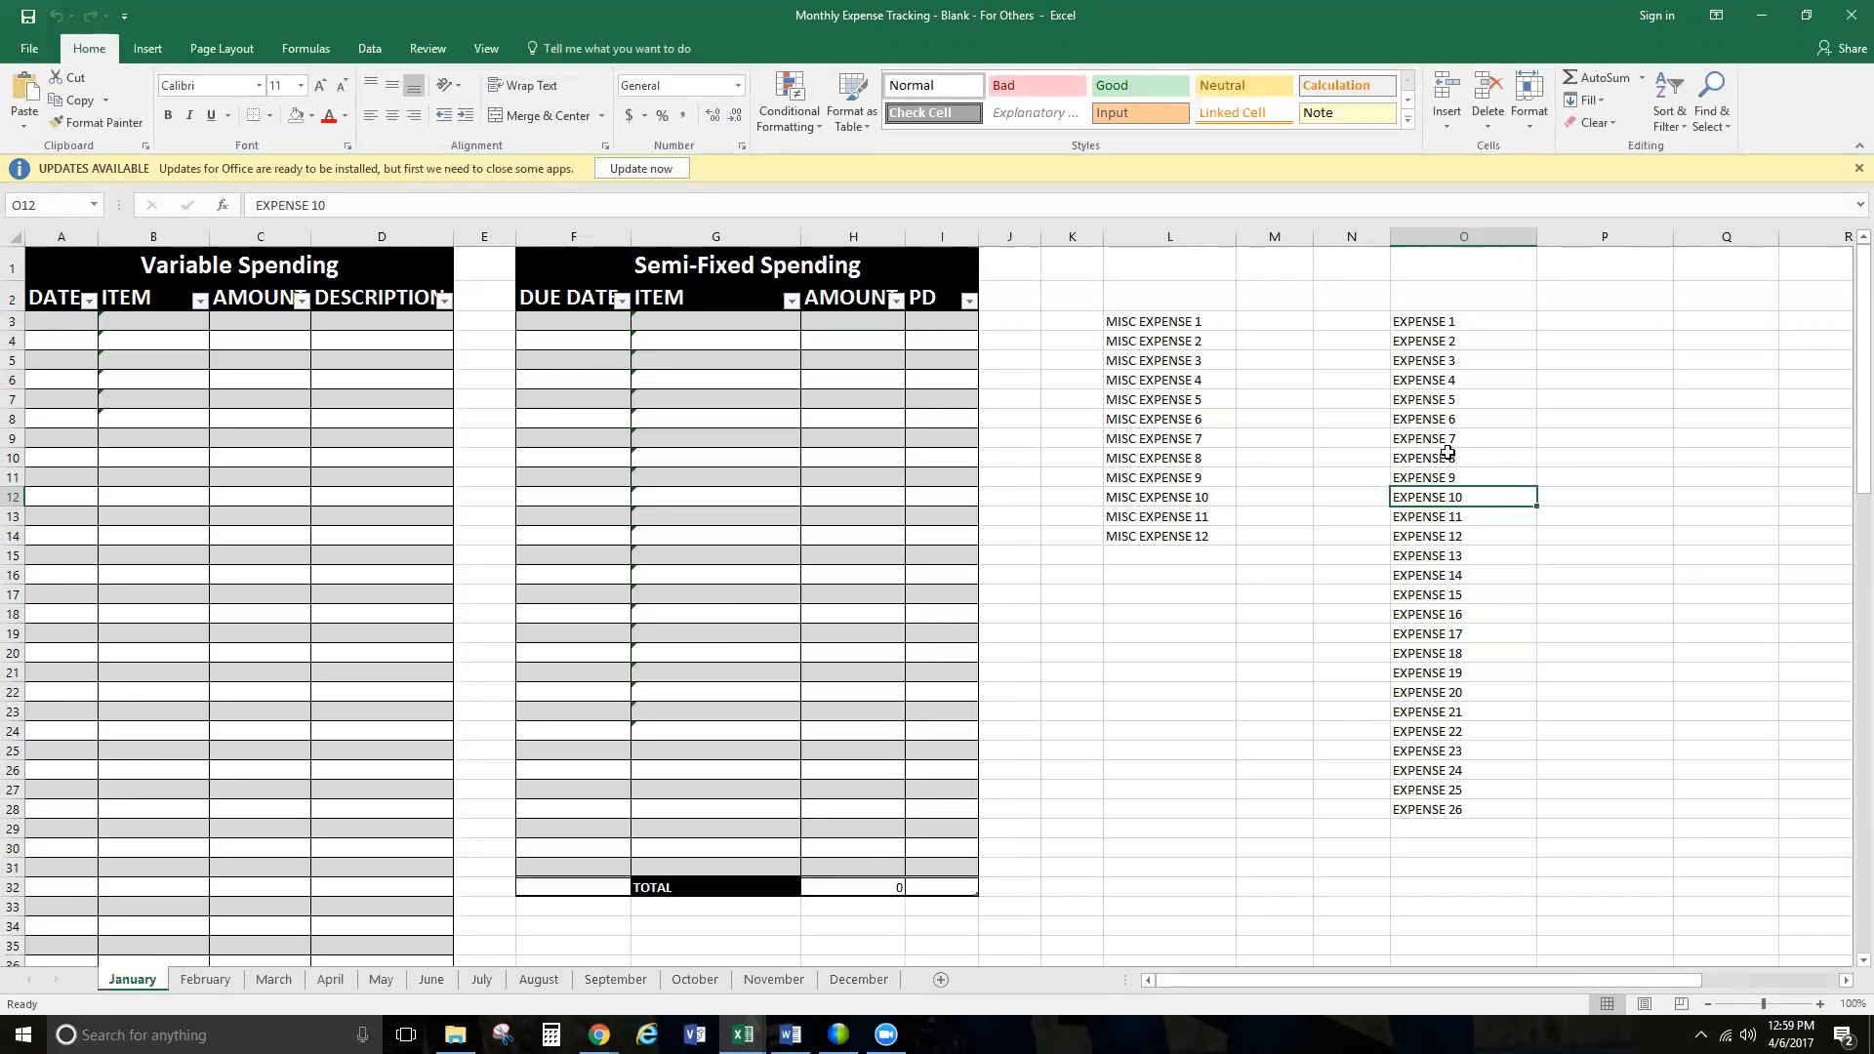
pyautogui.moveTo(1450, 340); pyautogui.dragTo(1474, 803)
pyautogui.click(1430, 556)
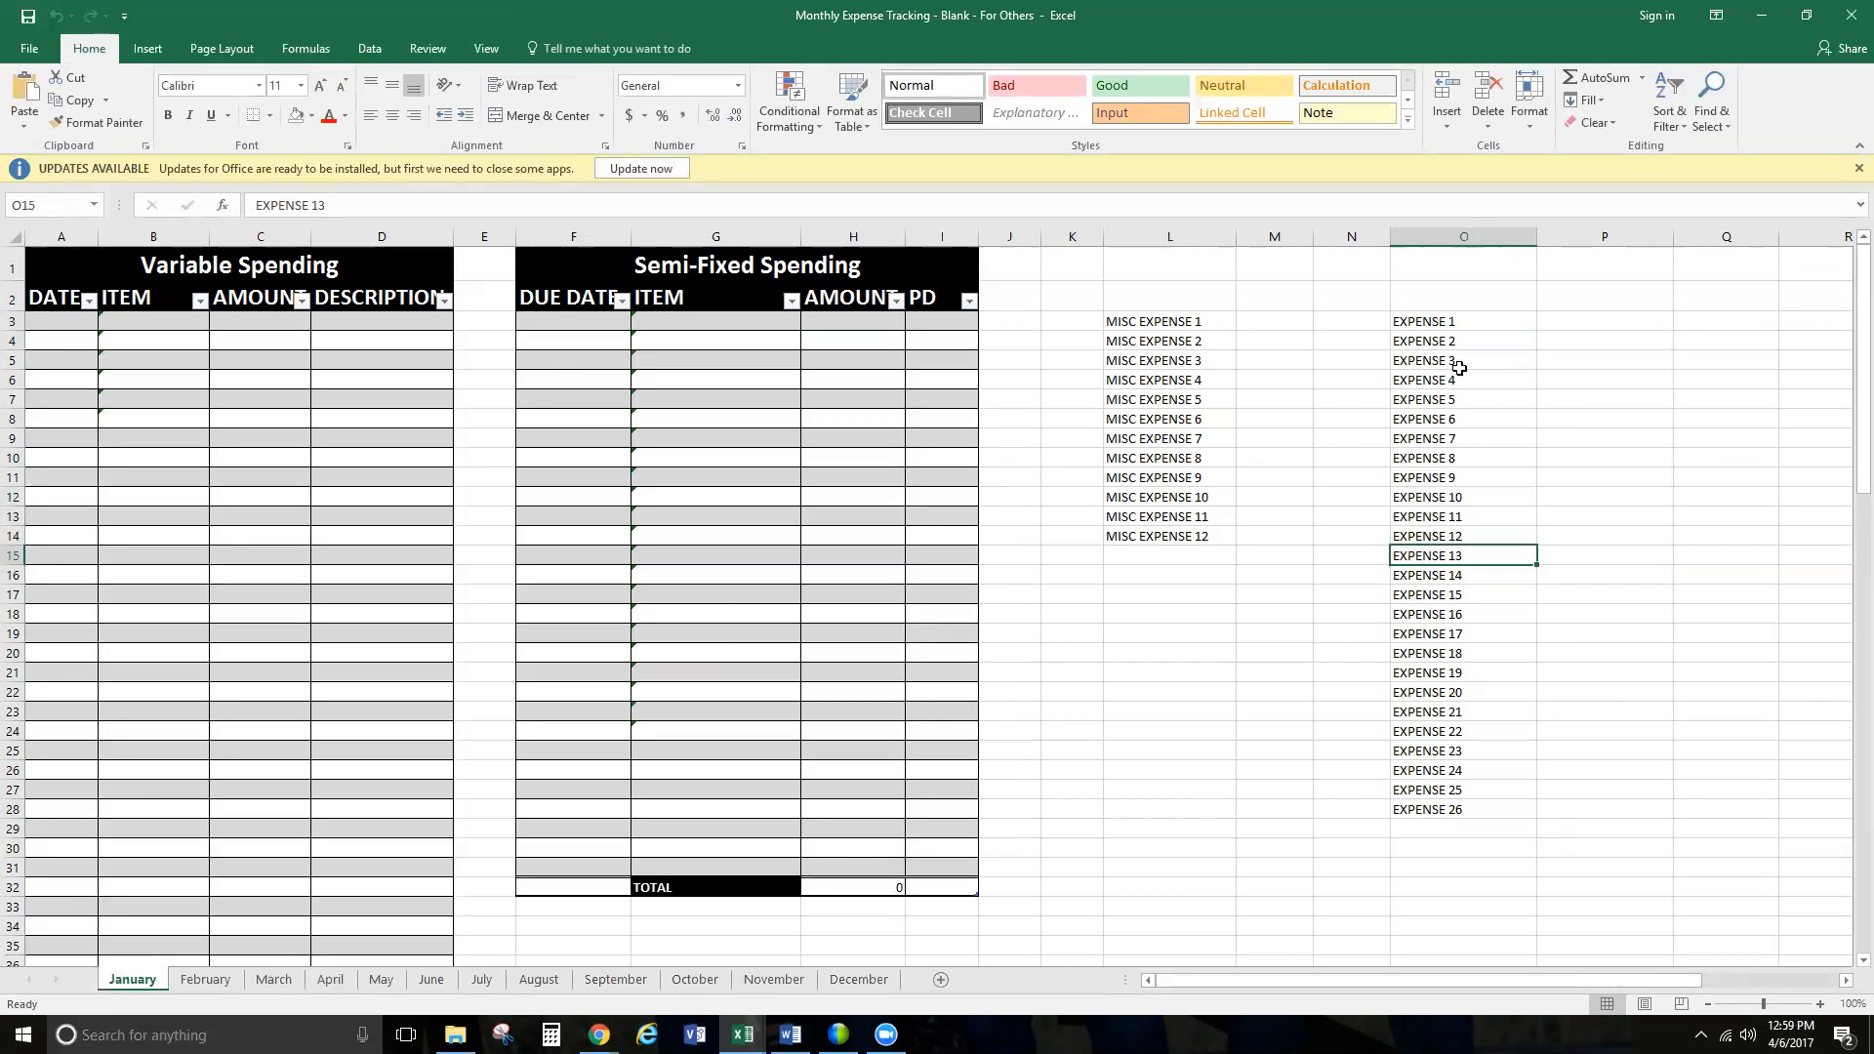
pyautogui.click(1456, 322)
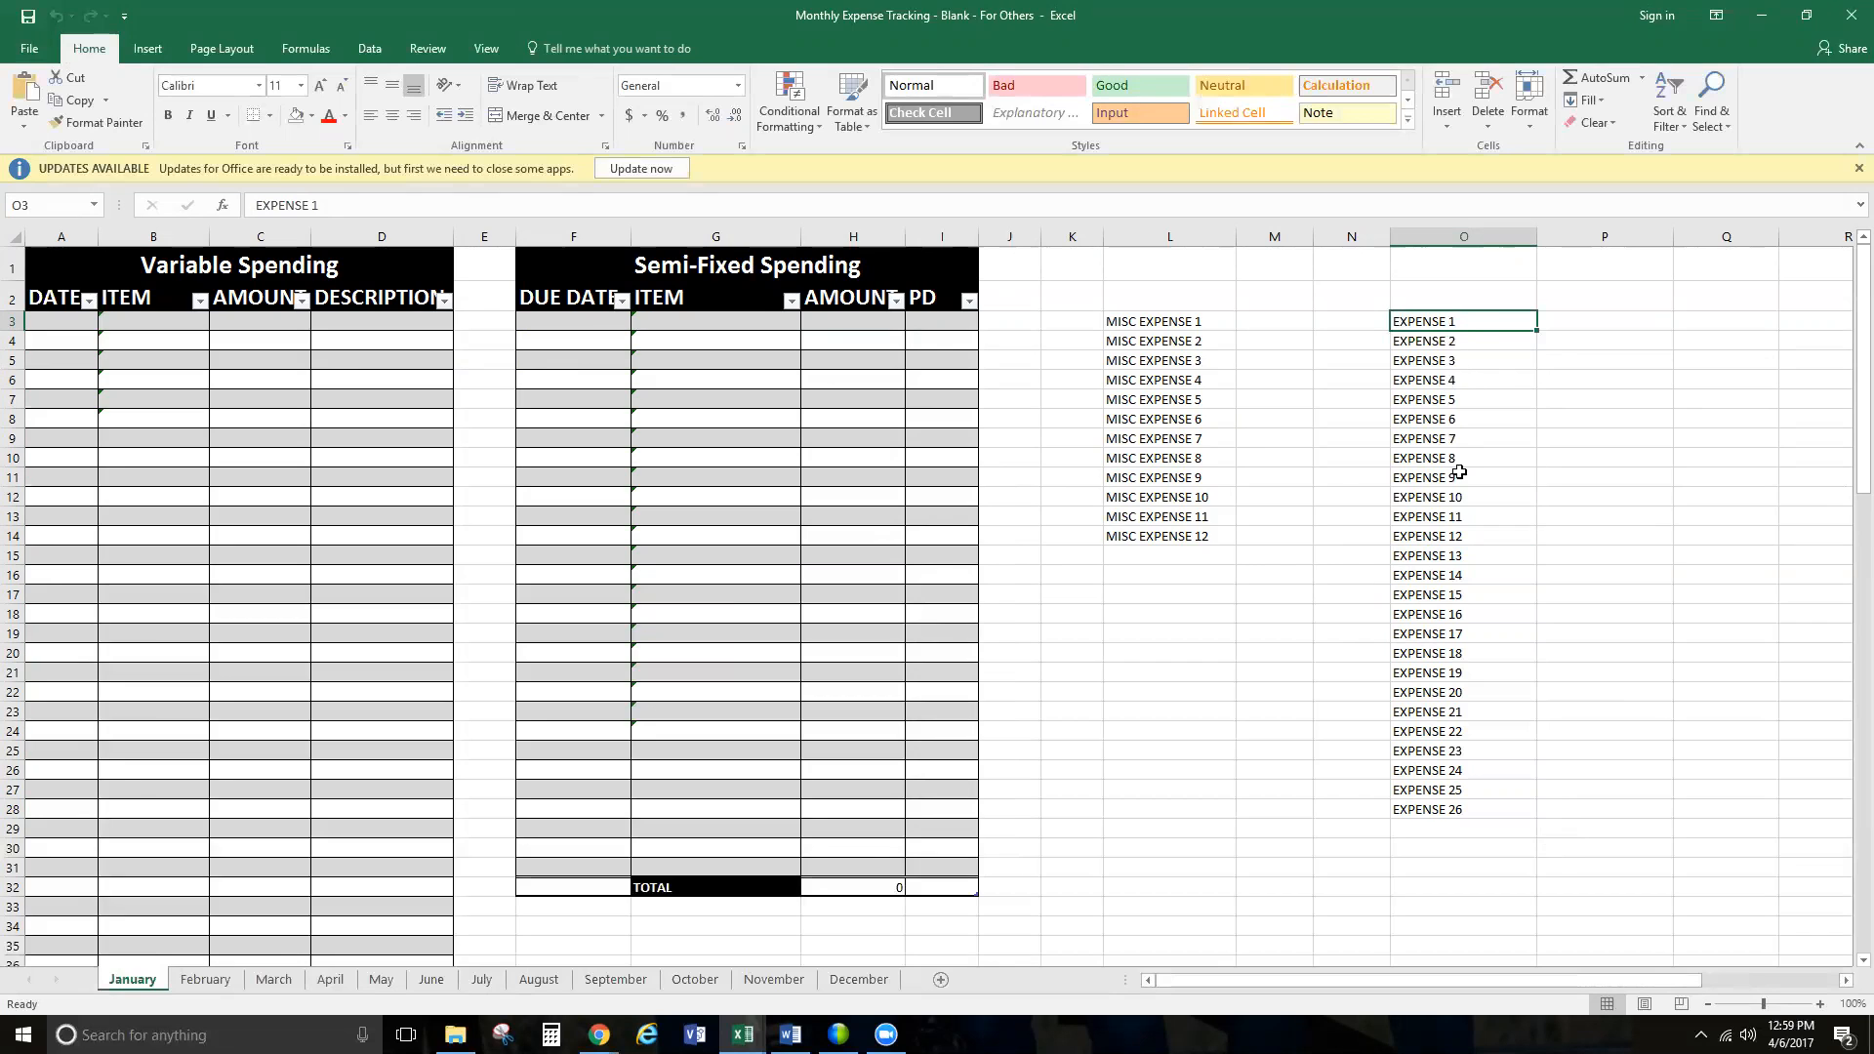
pyautogui.moveTo(1437, 322); pyautogui.dragTo(1471, 805)
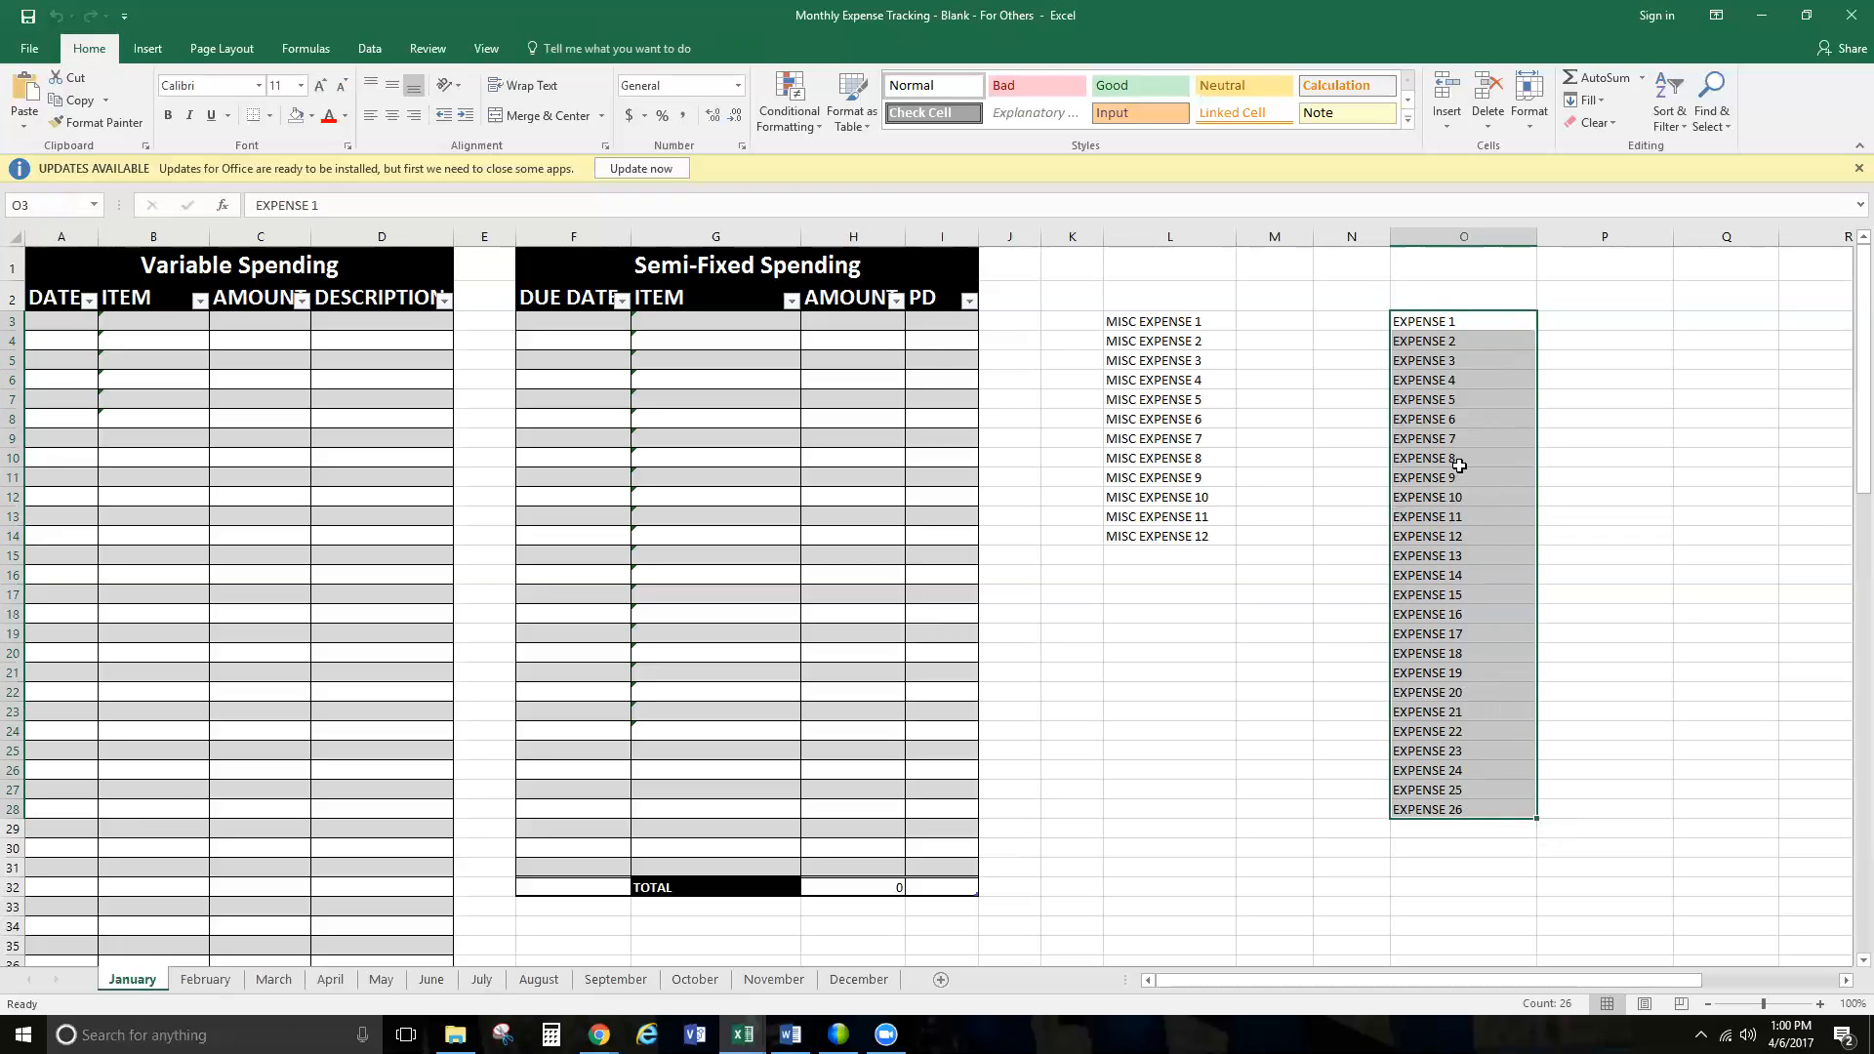
# - Insert a blank cell above EXPENSE 11 in the column O expense list, shifting the cells down
pyautogui.click(1450, 519)
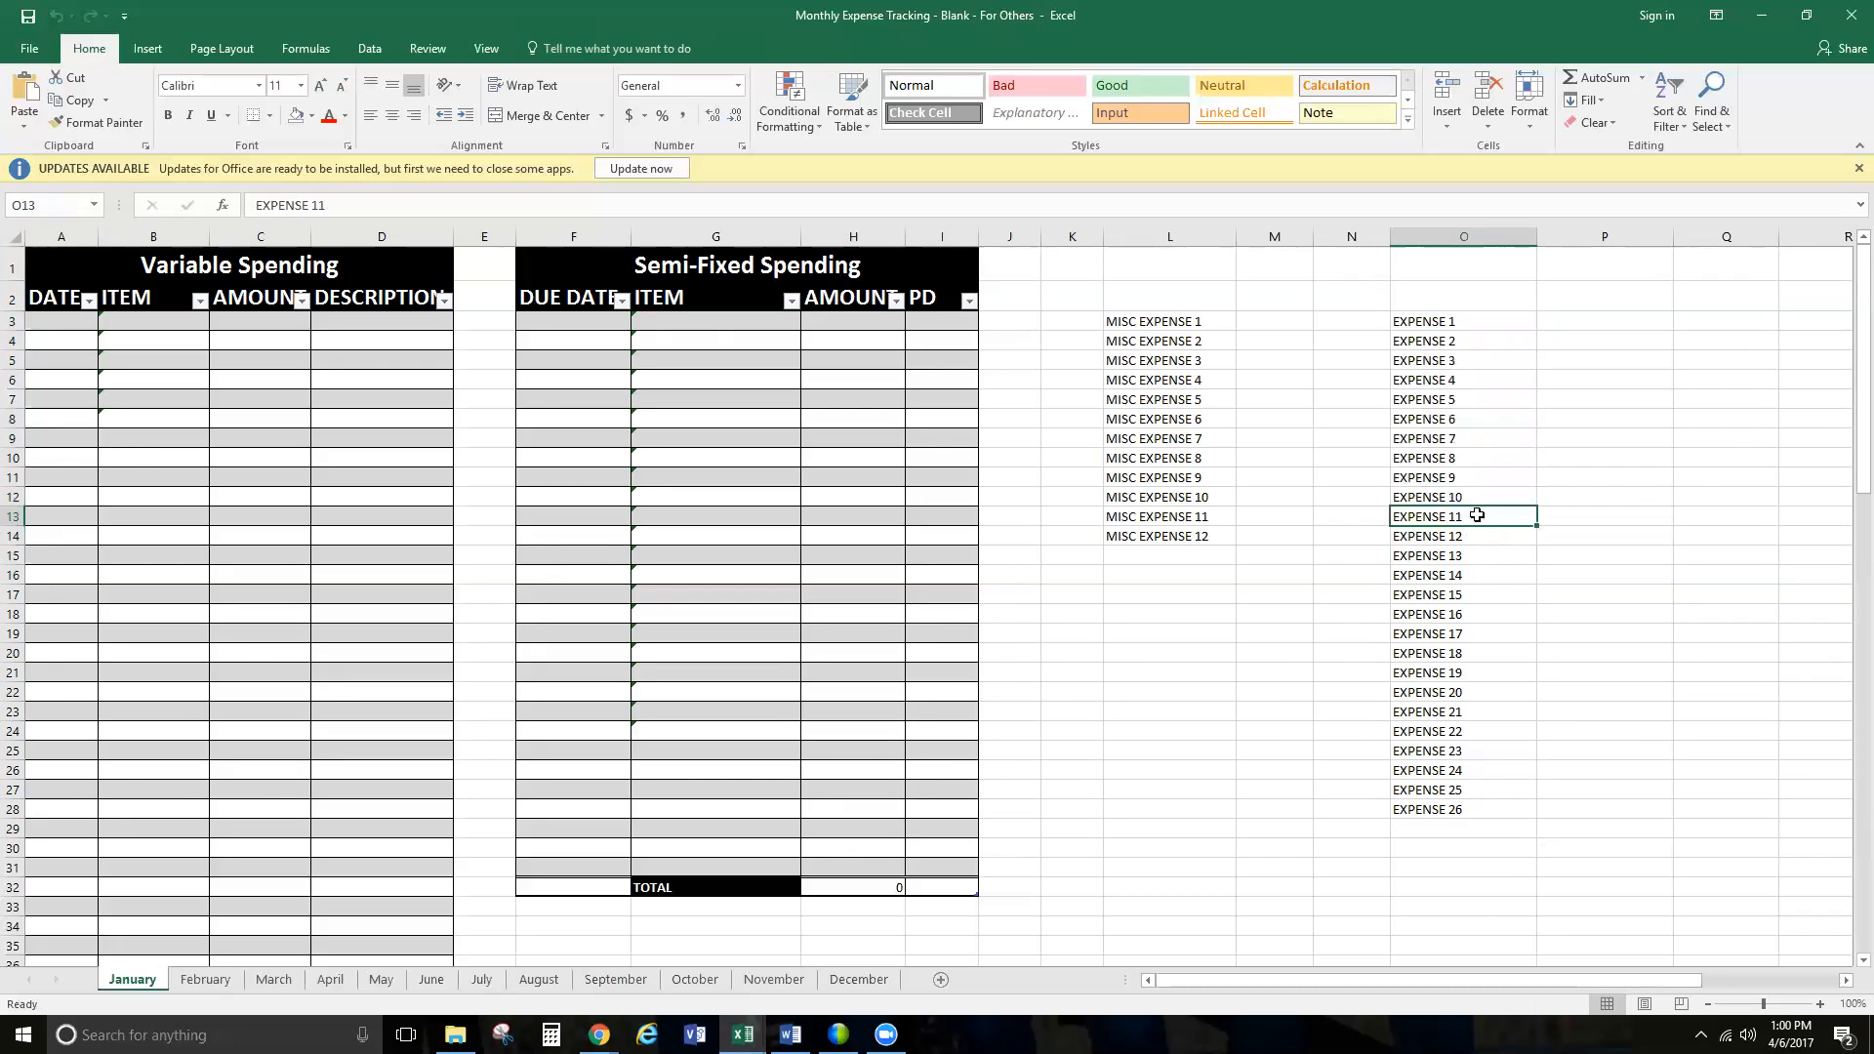
pyautogui.rightClick(1477, 515)
pyautogui.click(1548, 686)
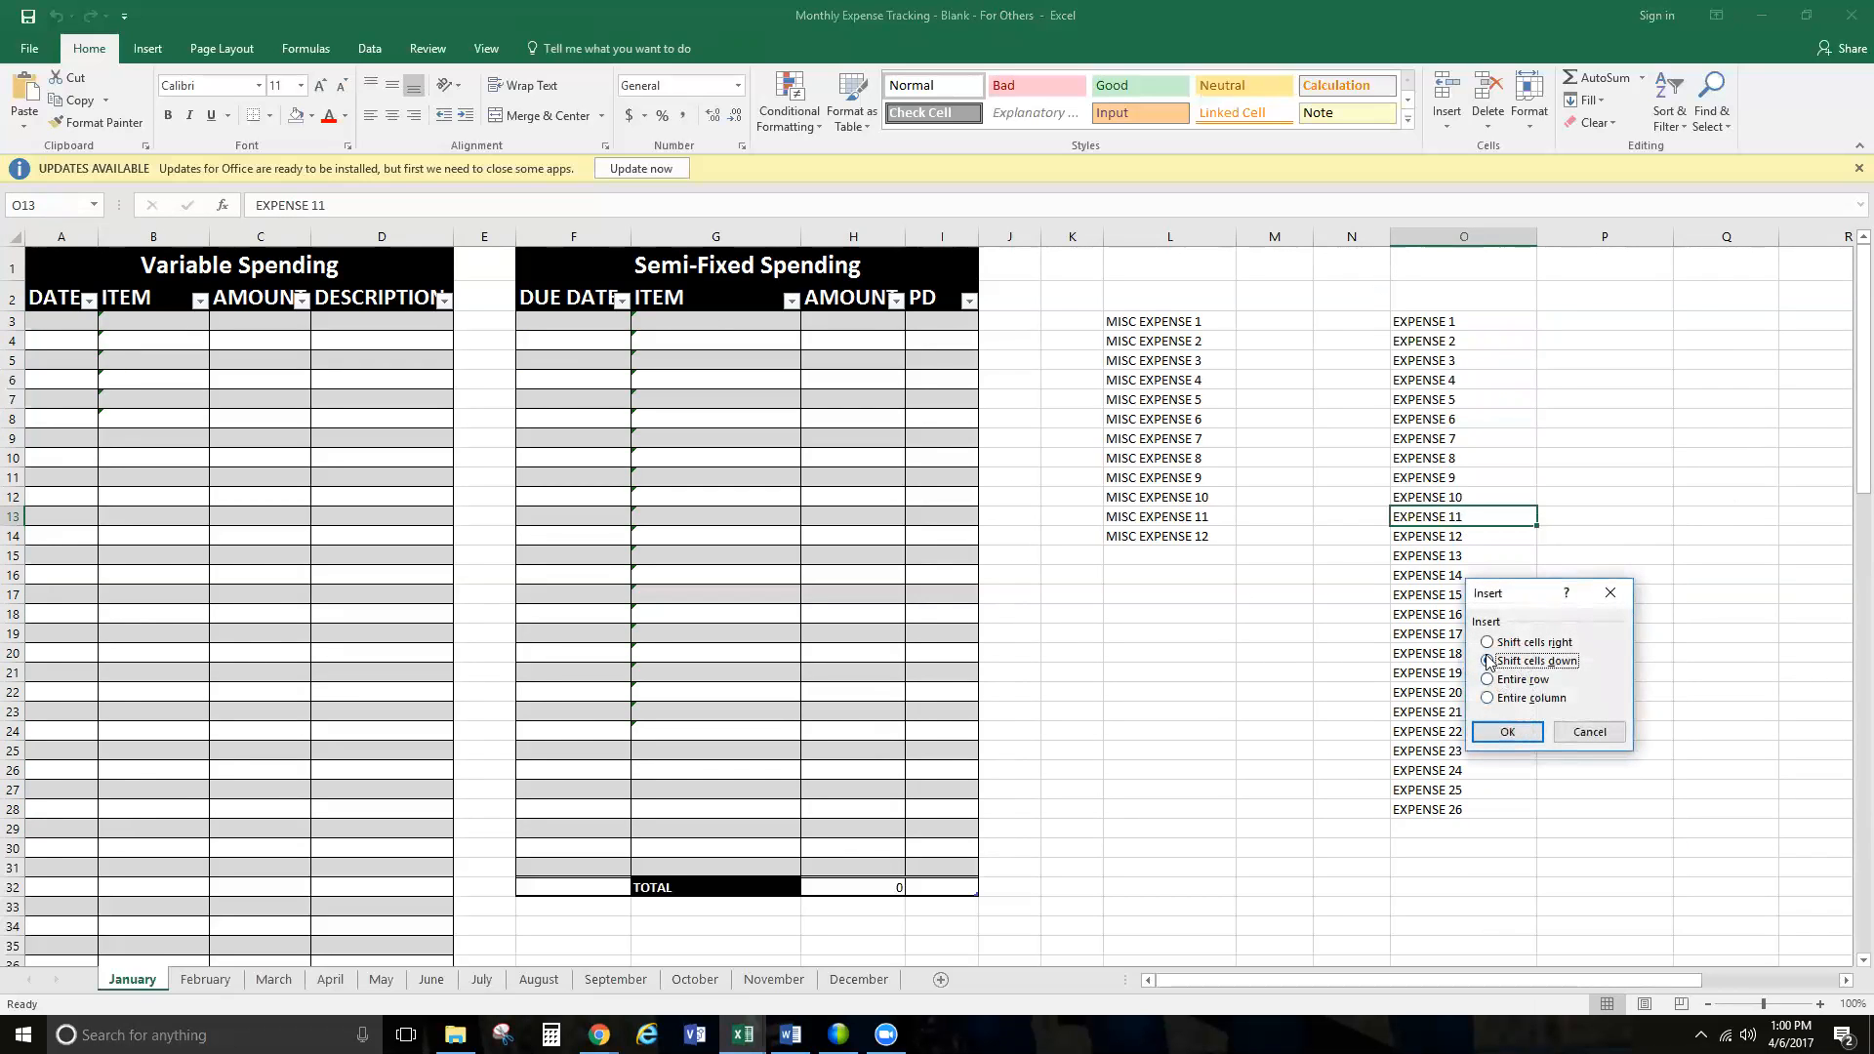
pyautogui.click(1507, 732)
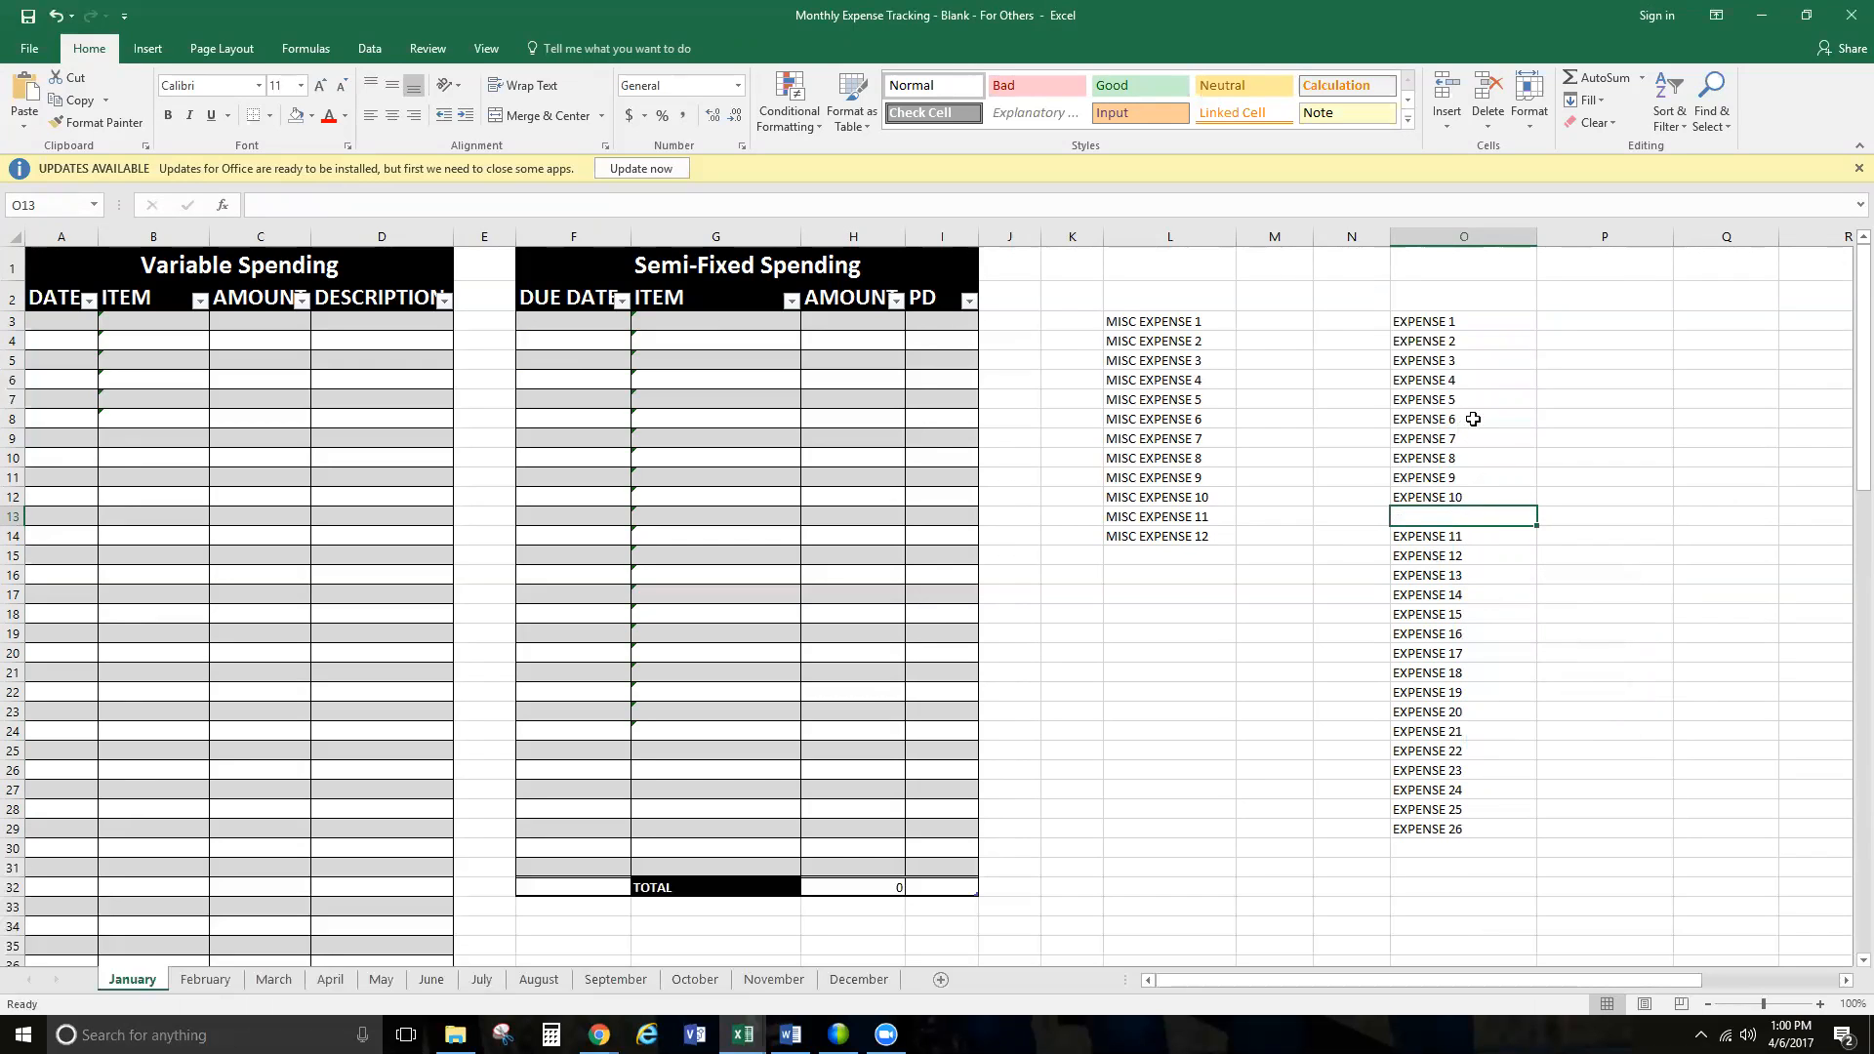
# - Replace EXPENSE 3 in the column O expense list with "test"
pyautogui.click(1473, 361)
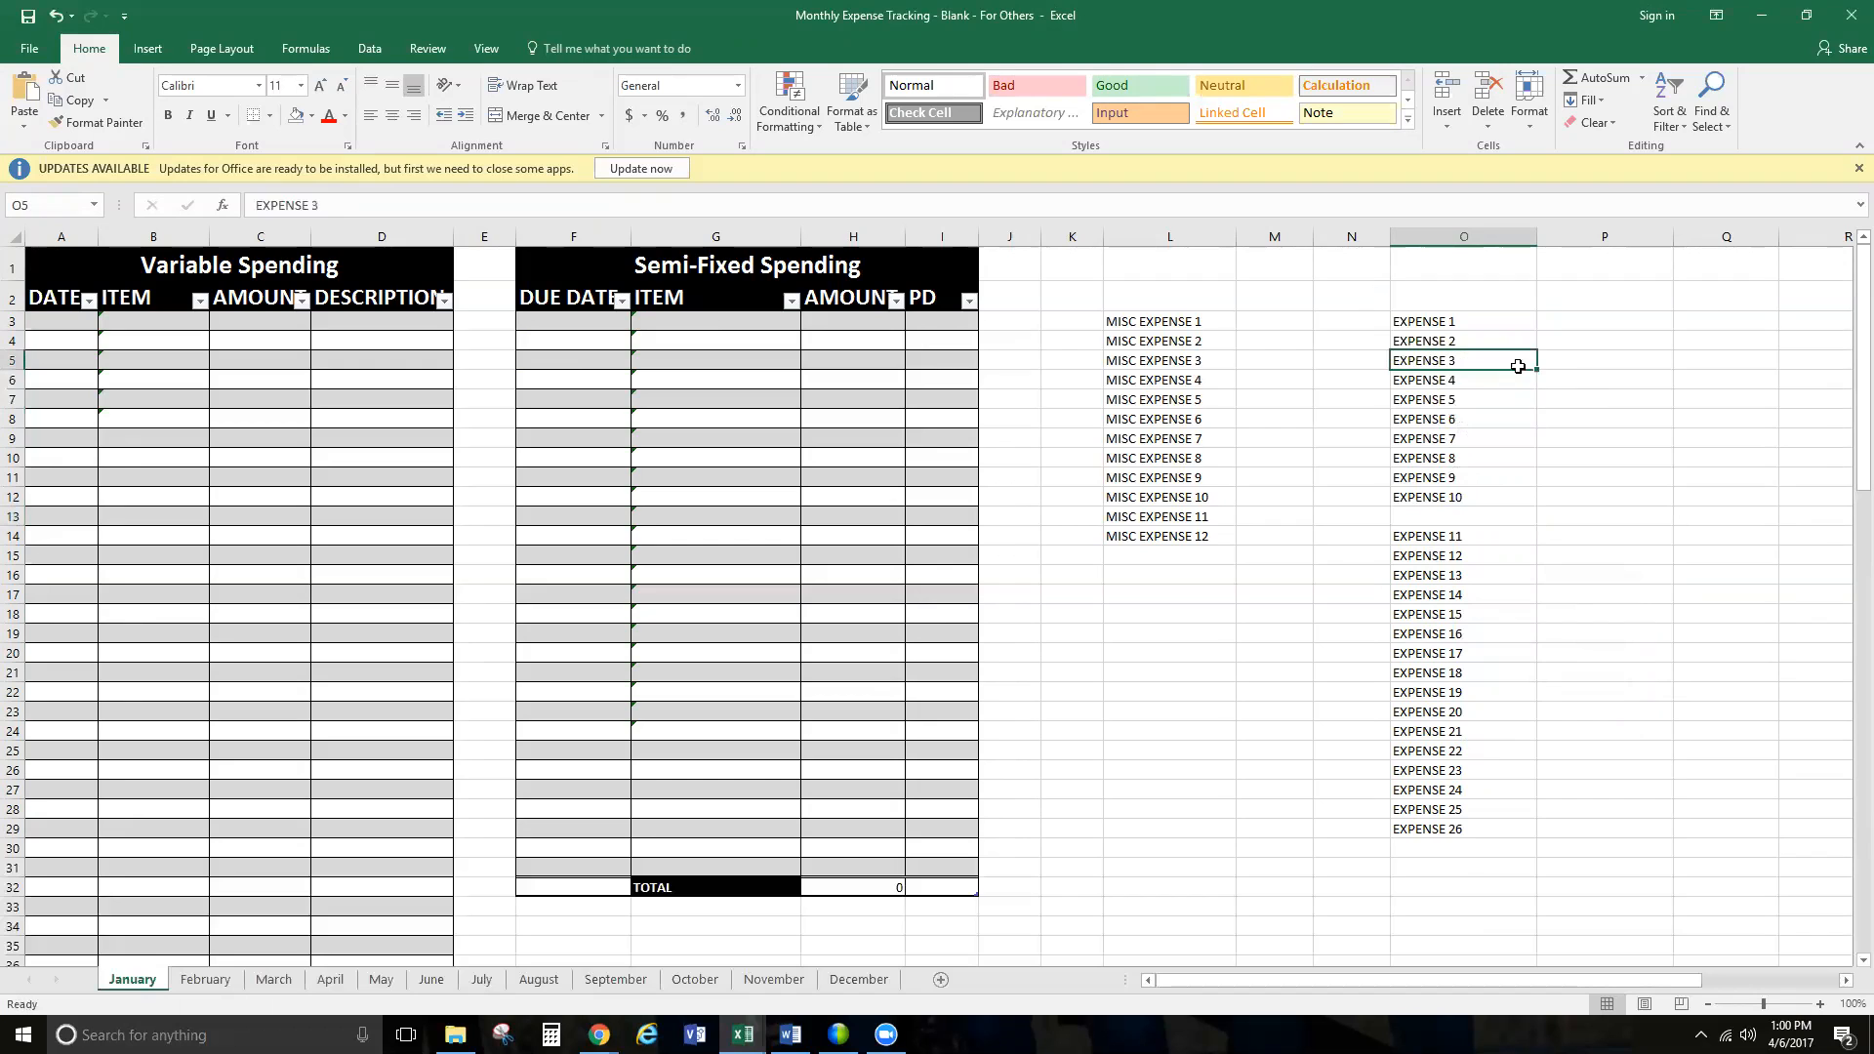
pyautogui.write('test')
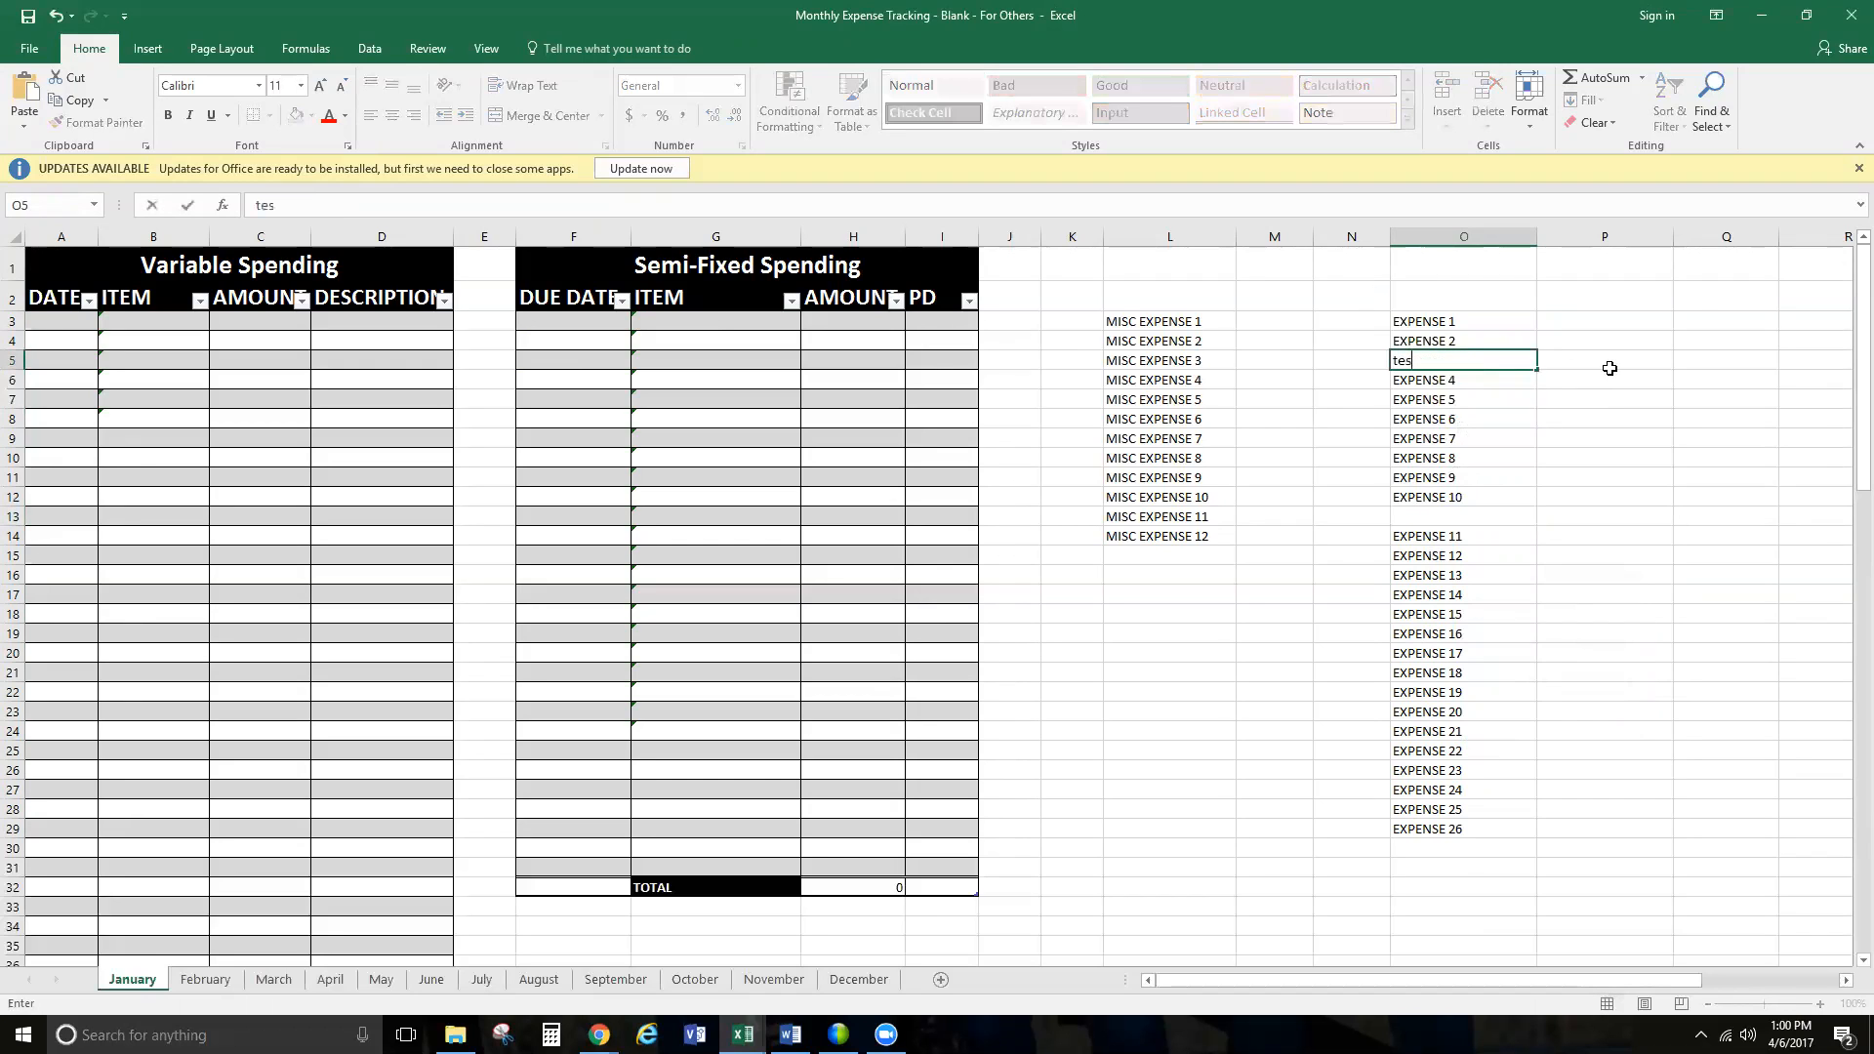
pyautogui.press('Return')
# - Choose test, EXPENSE 6 and EXPENSE 2 as the first three items of the Semi-Fixed Spending table
pyautogui.click(700, 322)
pyautogui.click(809, 323)
pyautogui.moveTo(809, 382); pyautogui.dragTo(810, 343)
pyautogui.click(711, 364)
pyautogui.click(742, 342)
pyautogui.click(811, 342)
pyautogui.click(810, 359)
pyautogui.click(811, 358)
pyautogui.click(810, 358)
pyautogui.click(810, 358)
pyautogui.click(811, 358)
pyautogui.click(758, 359)
pyautogui.click(757, 362)
pyautogui.click(809, 360)
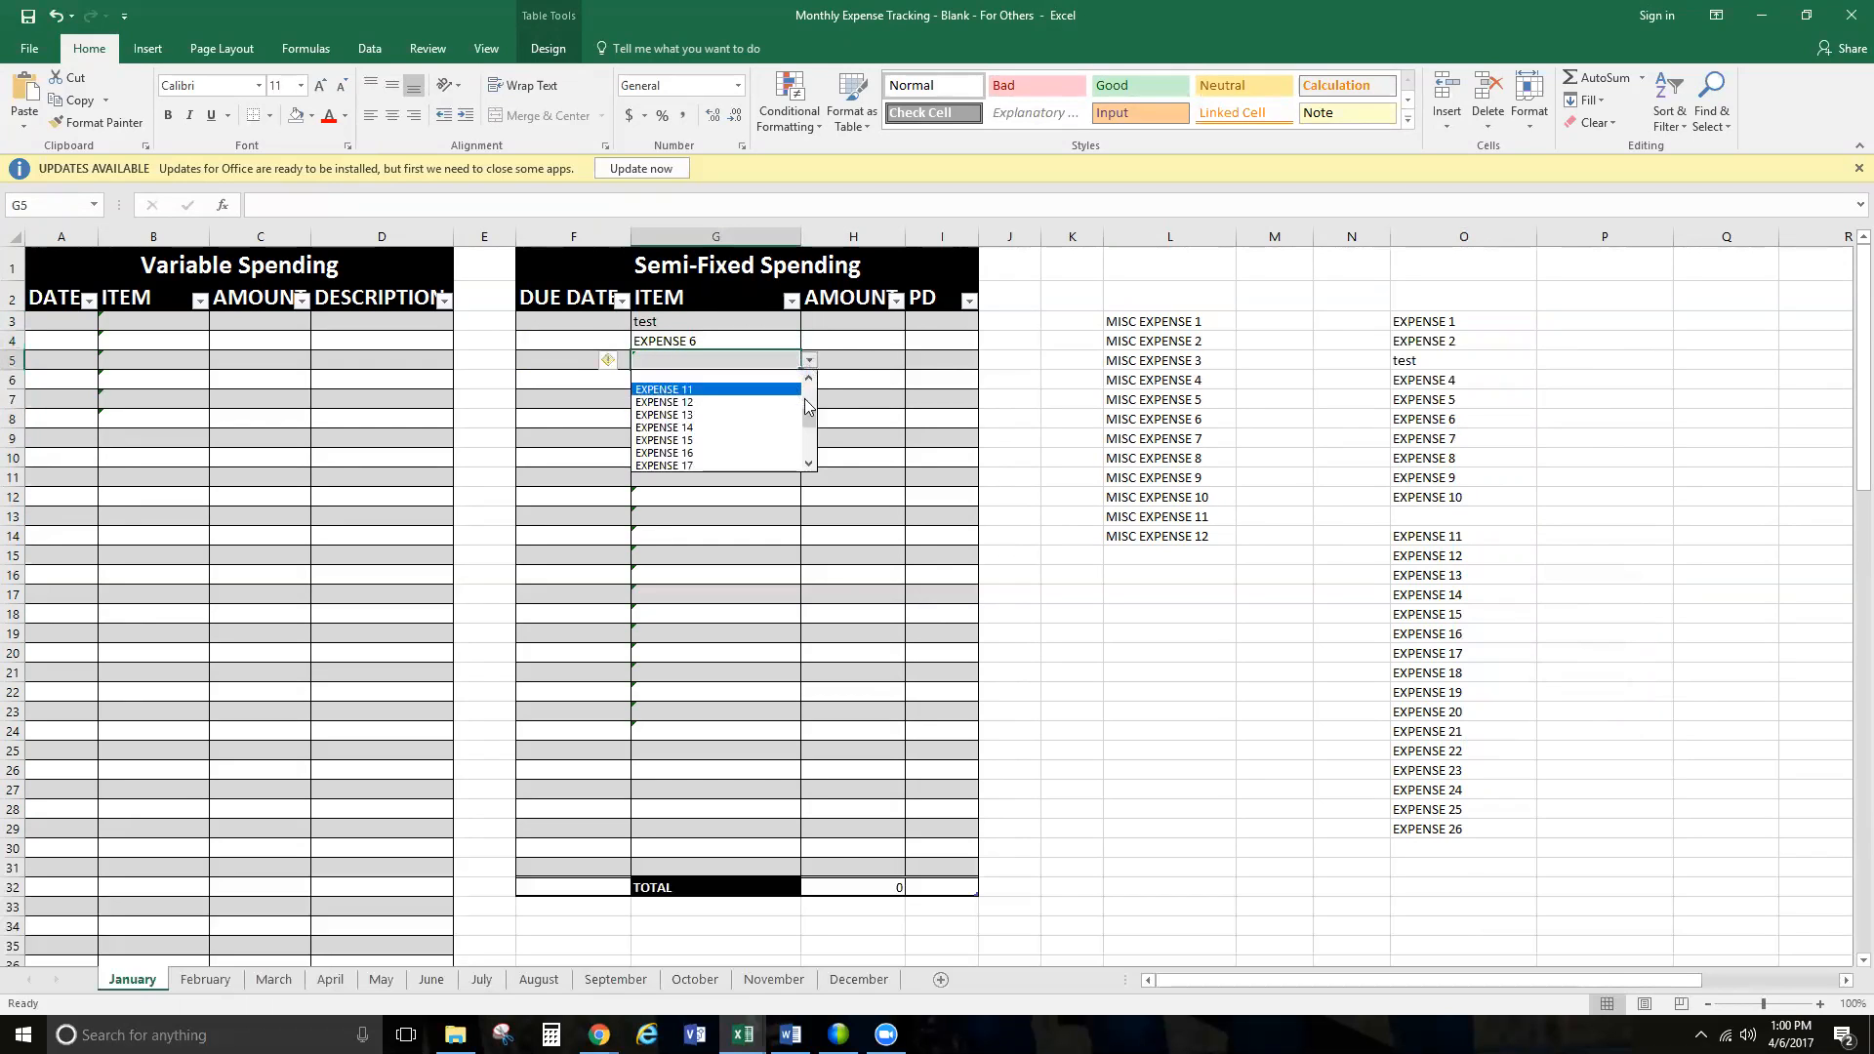
pyautogui.click(742, 389)
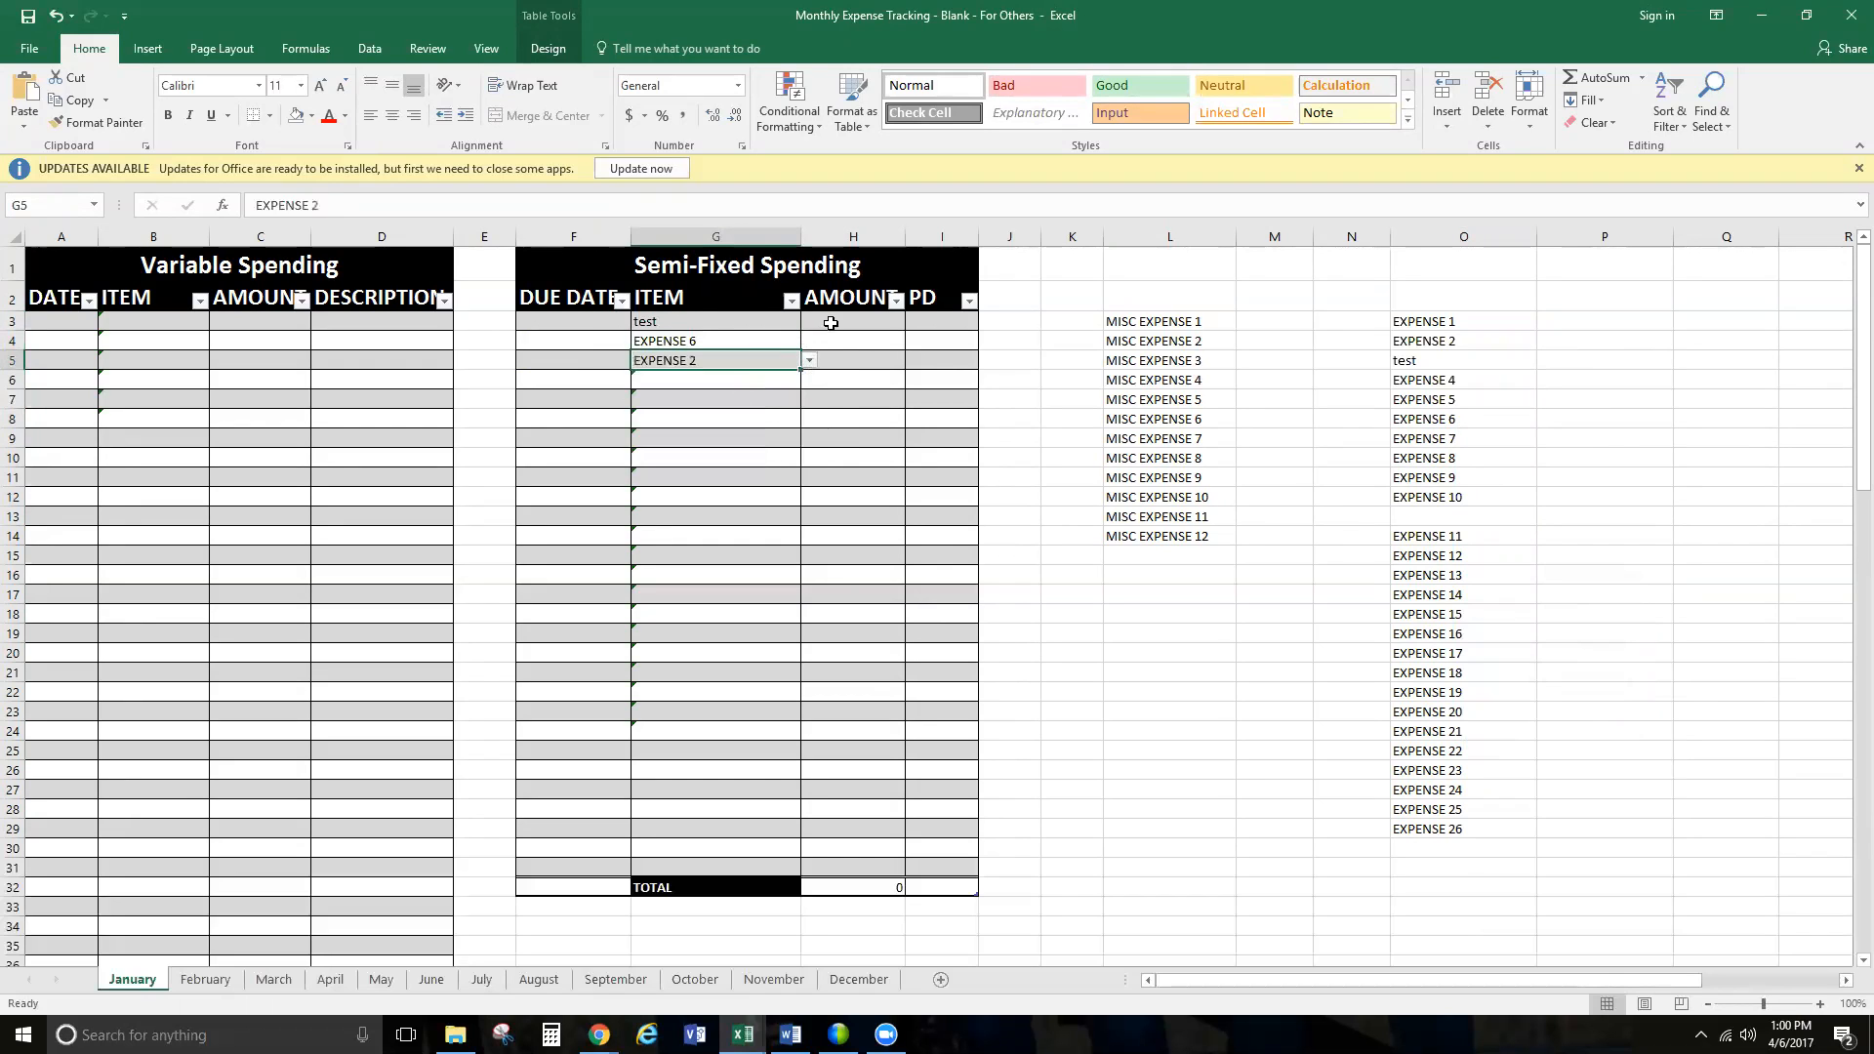
# - Enter the amounts 150, 200 and 175 for the three Semi-Fixed Spending items
pyautogui.click(825, 322)
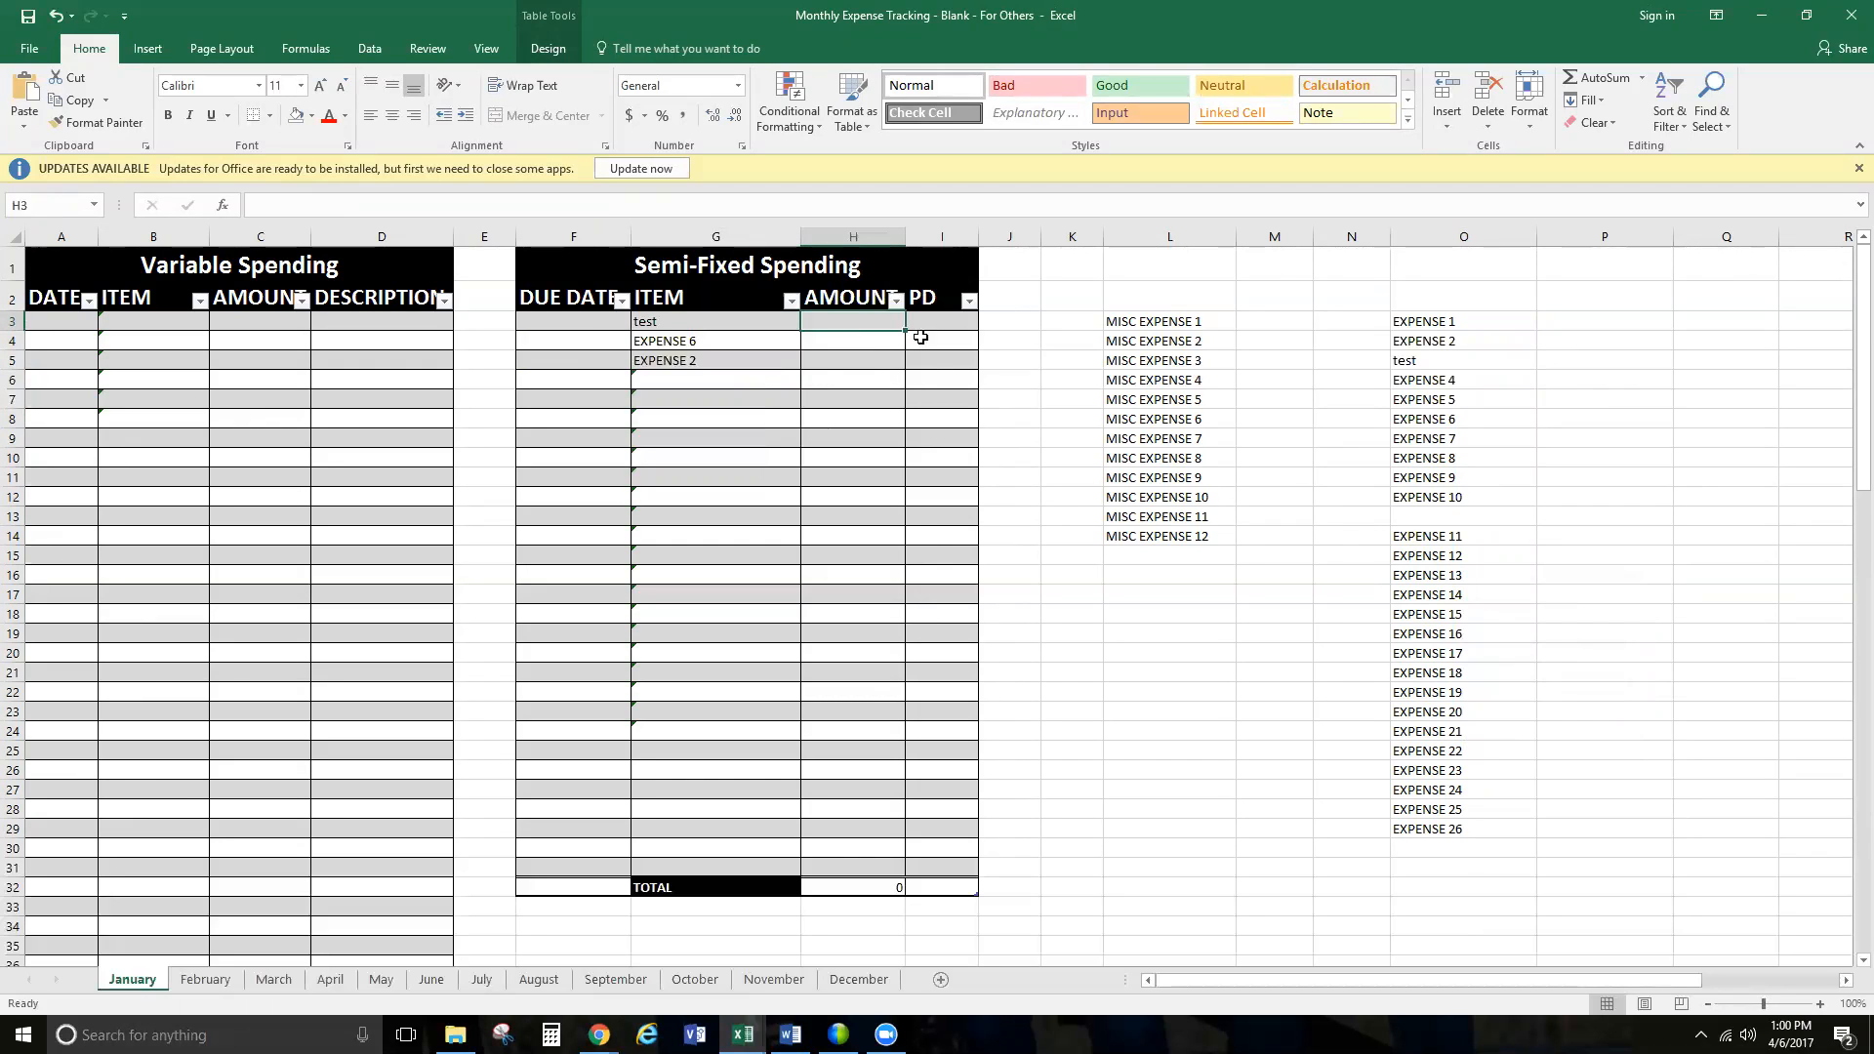
pyautogui.write('150')
pyautogui.press('Return')
pyautogui.write('200')
pyautogui.press('Return')
pyautogui.write('175')
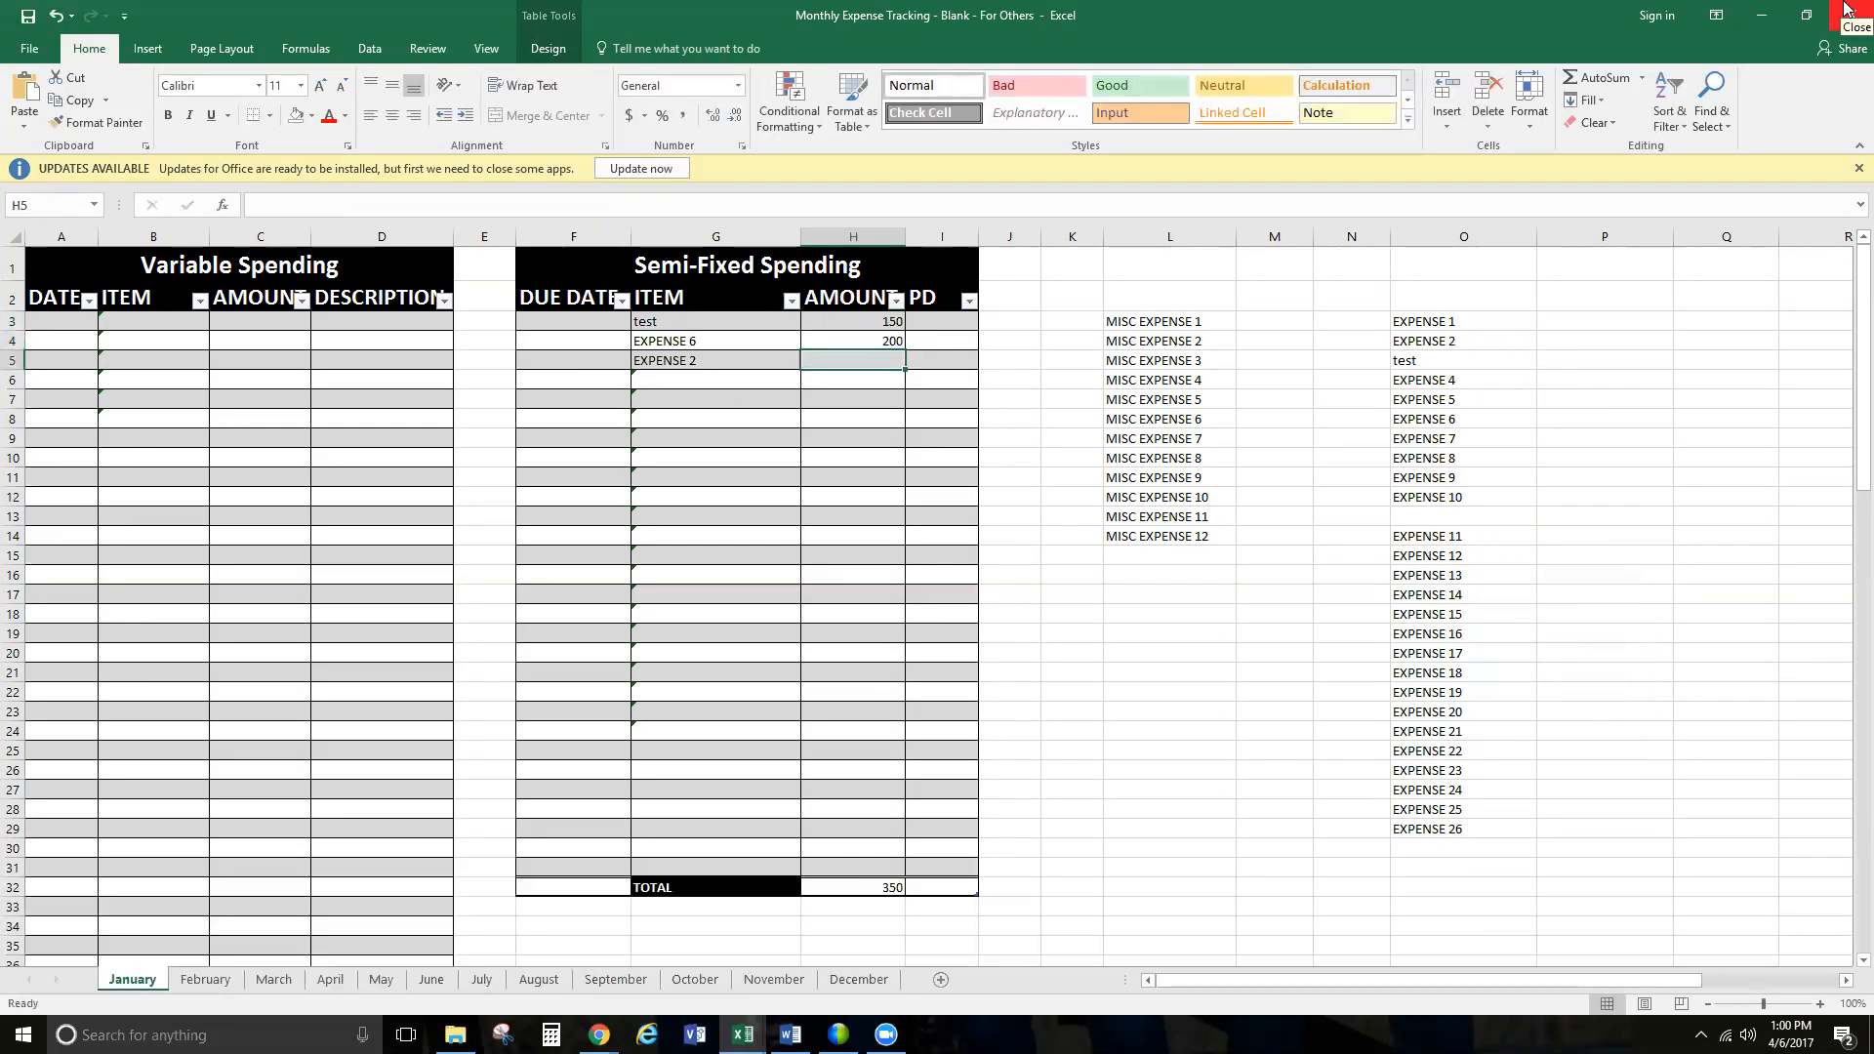
pyautogui.press('Return')
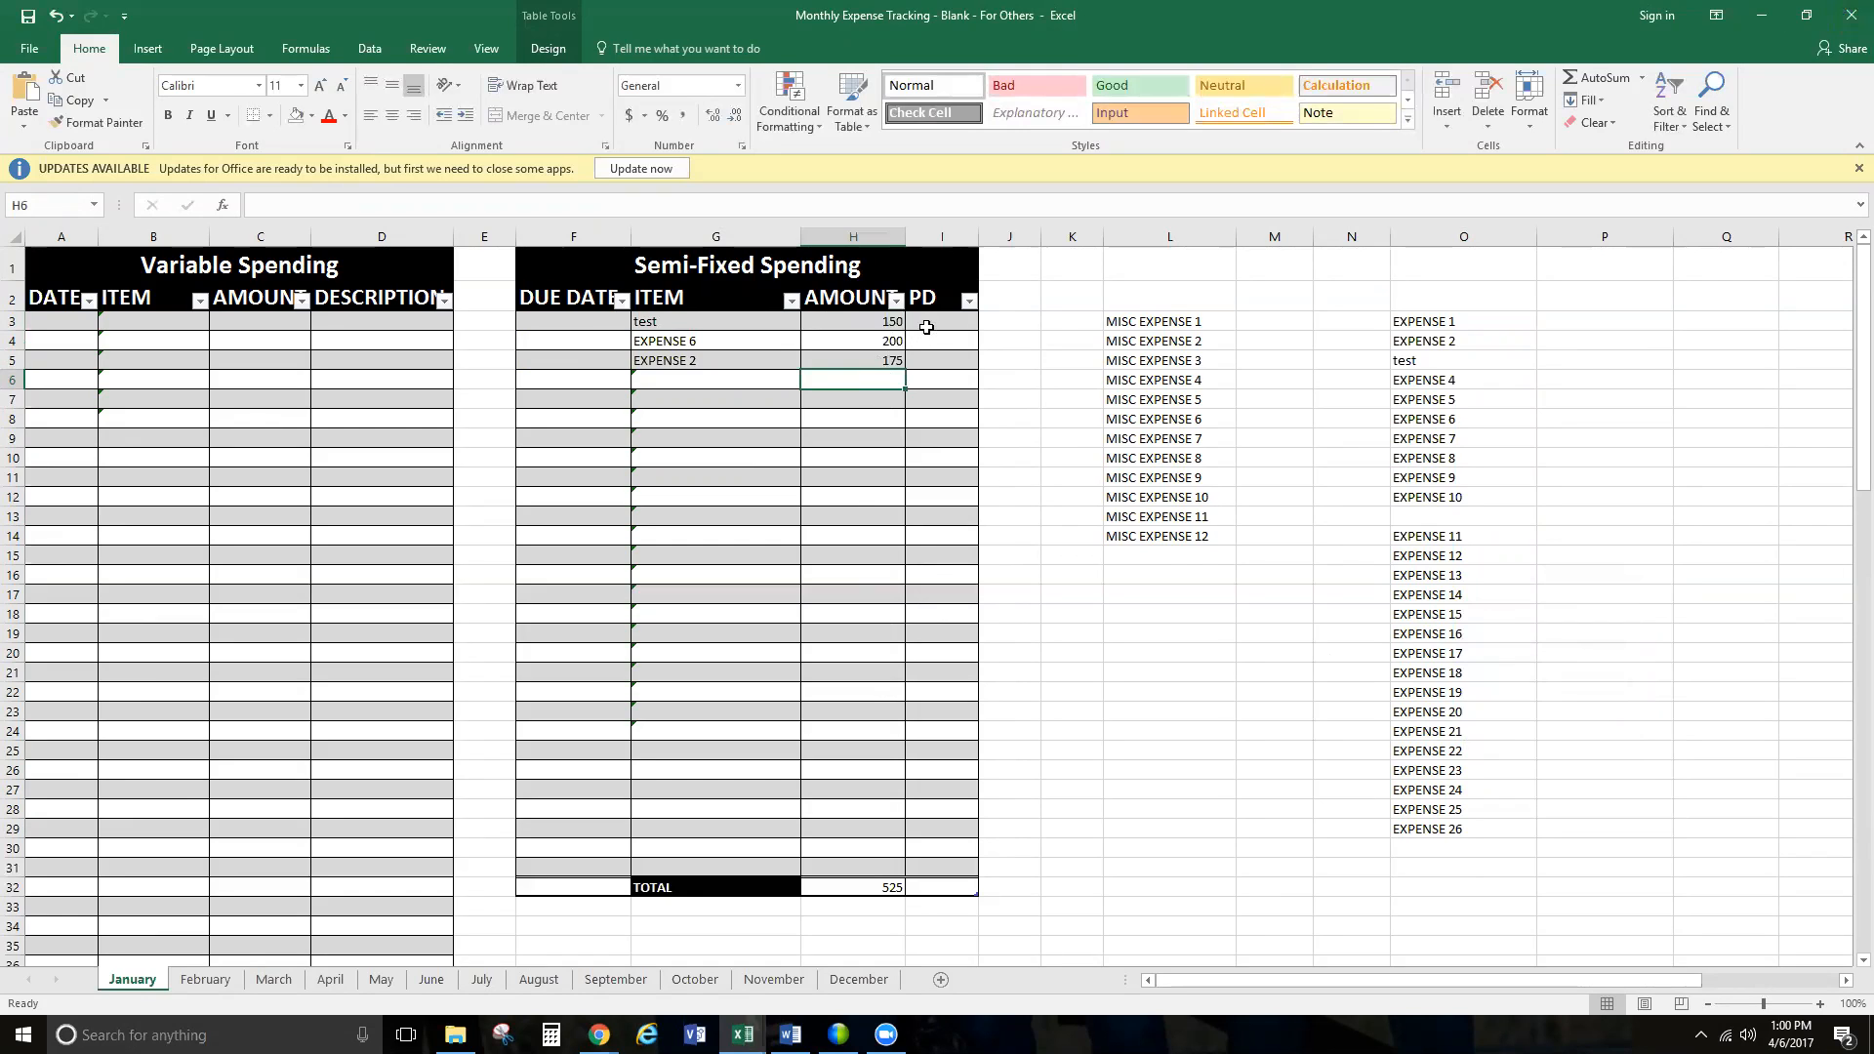
# - Enter "ck mailed # 102" in the PD cell of the test expense and autofit the PD column's width
pyautogui.click(927, 326)
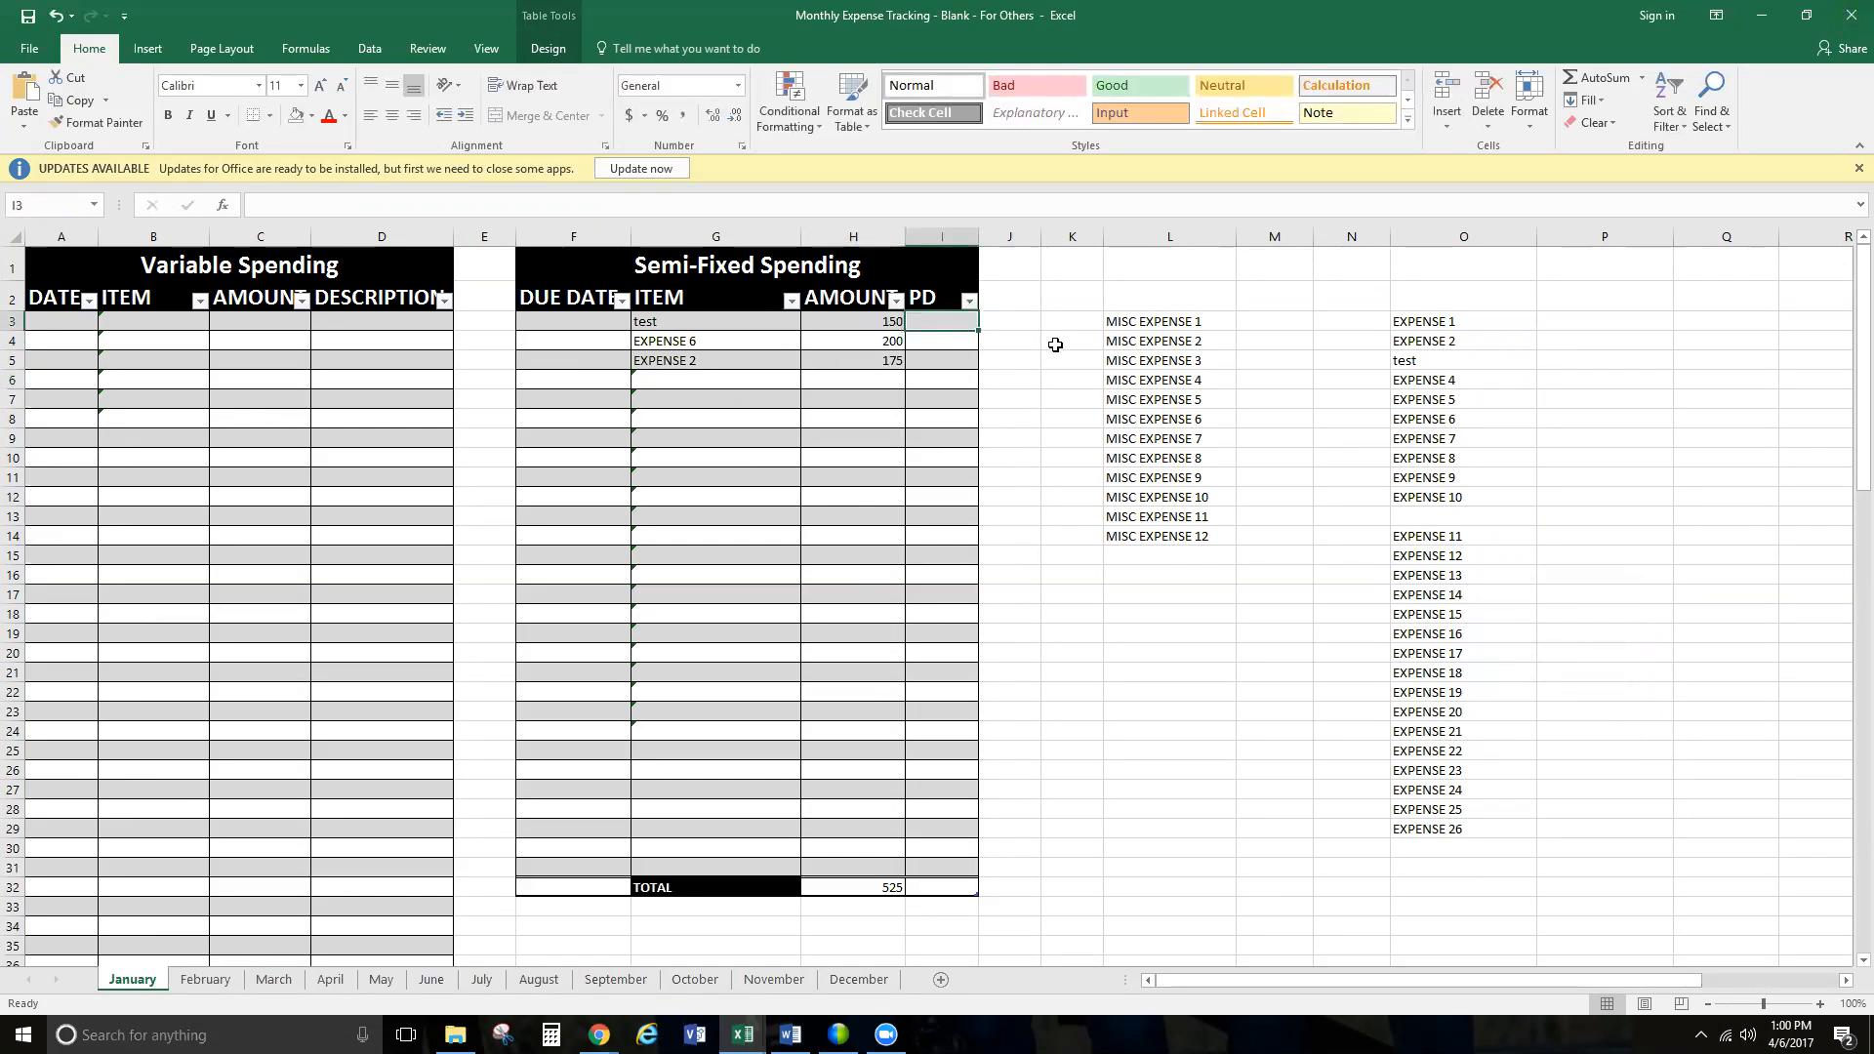
pyautogui.write('ck m')
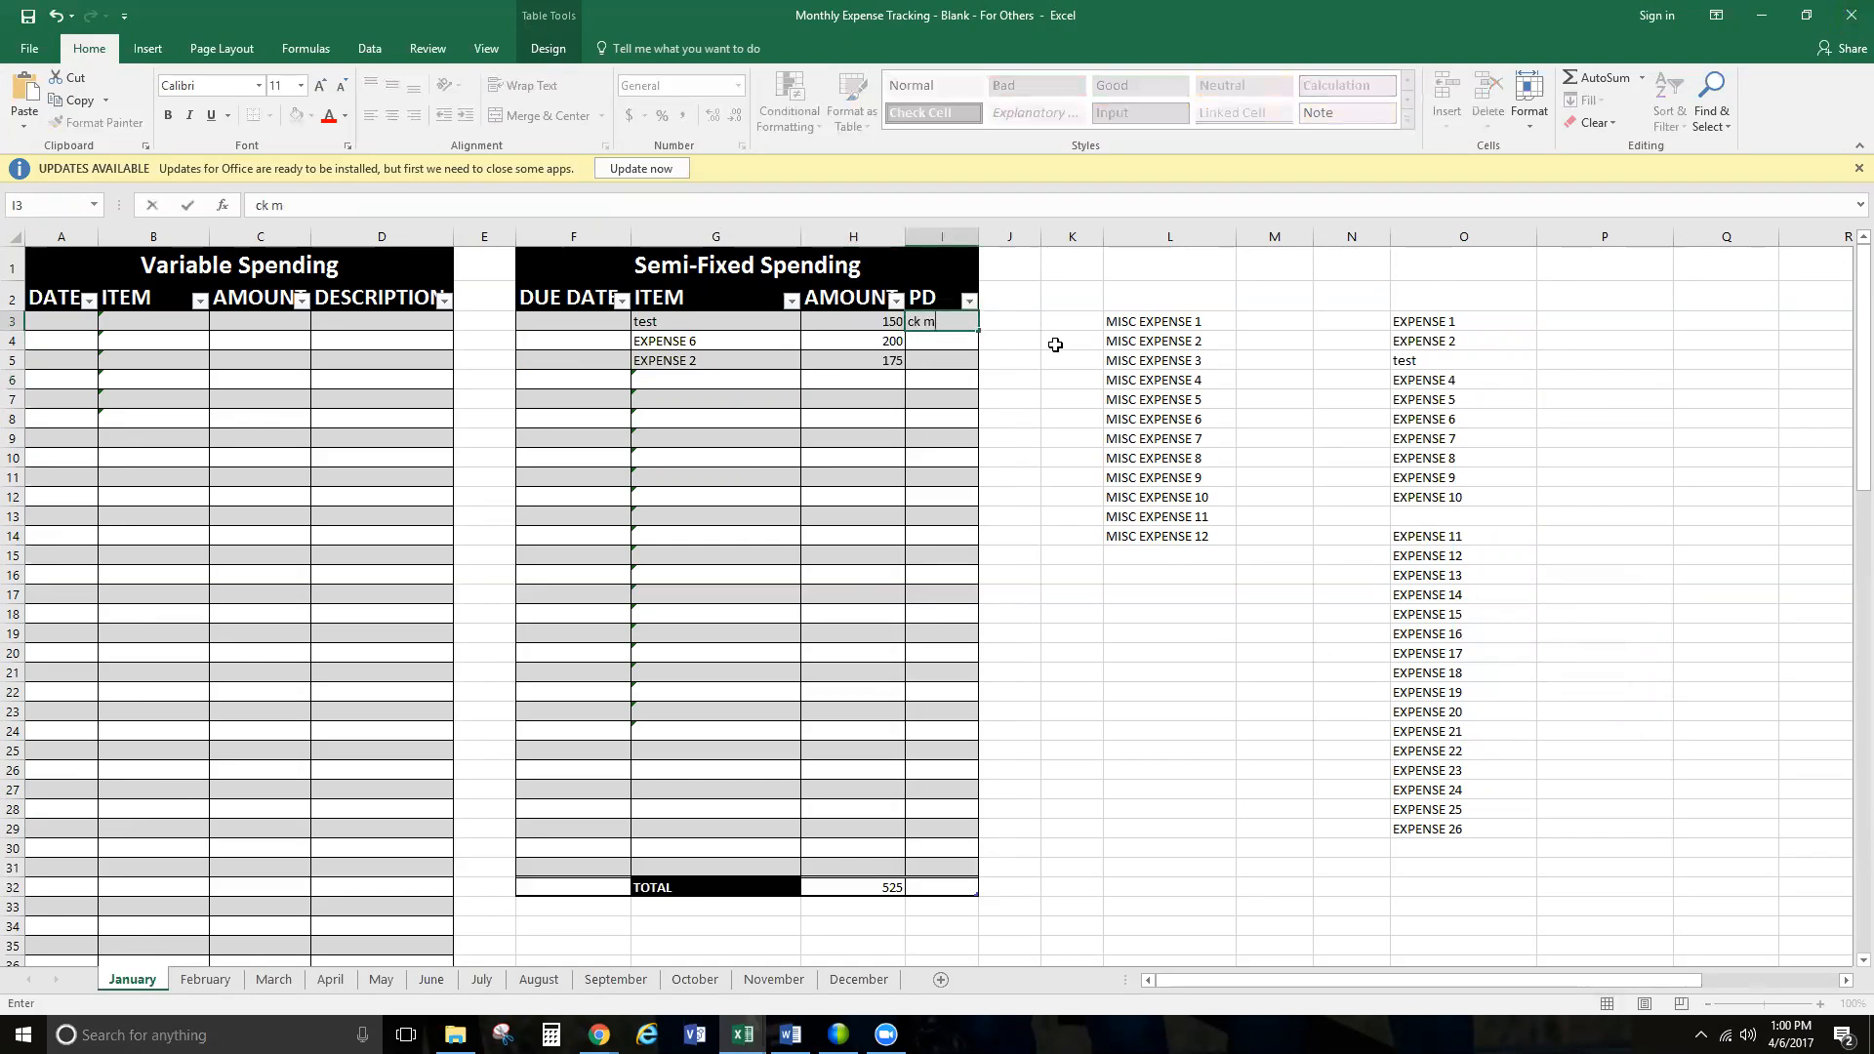
pyautogui.write('ailed # 102')
pyautogui.press('Return')
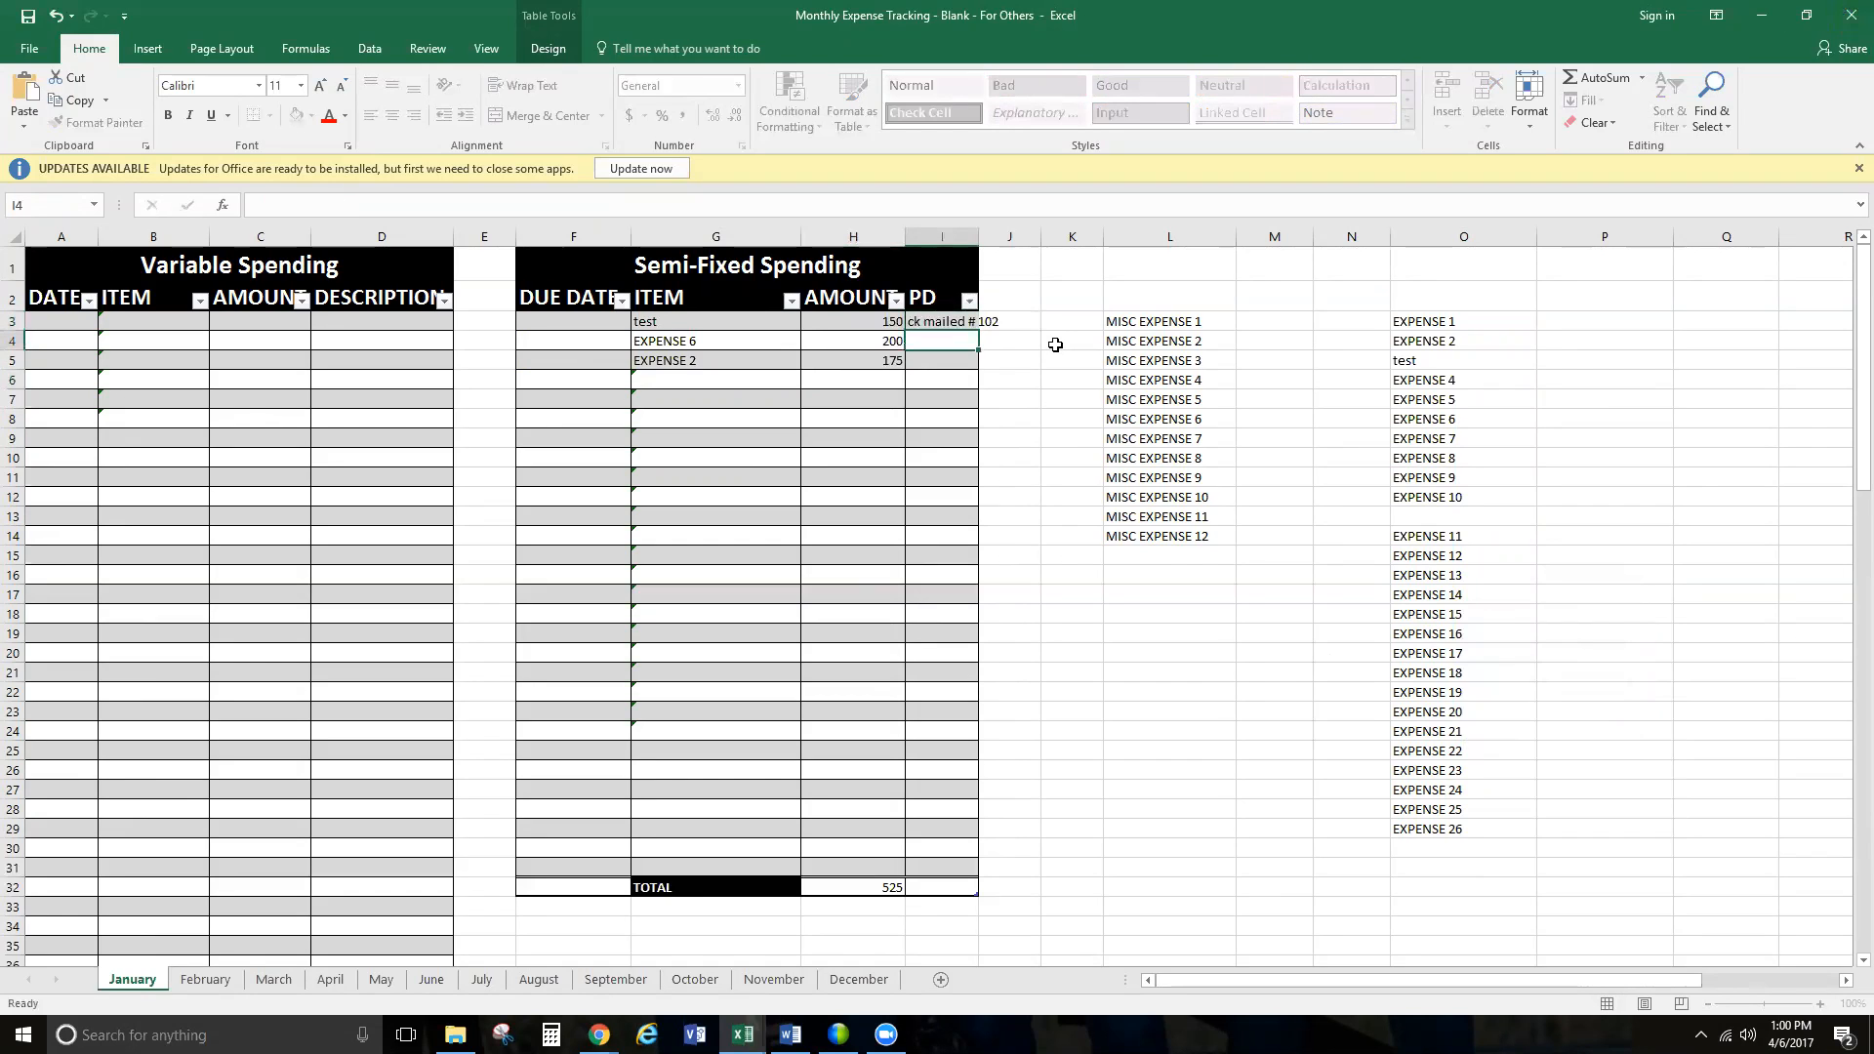
pyautogui.doubleClick(979, 237)
# - Replace the payment note of the Semi-Fixed test expense with "pd"
pyautogui.click(969, 322)
pyautogui.write('pd')
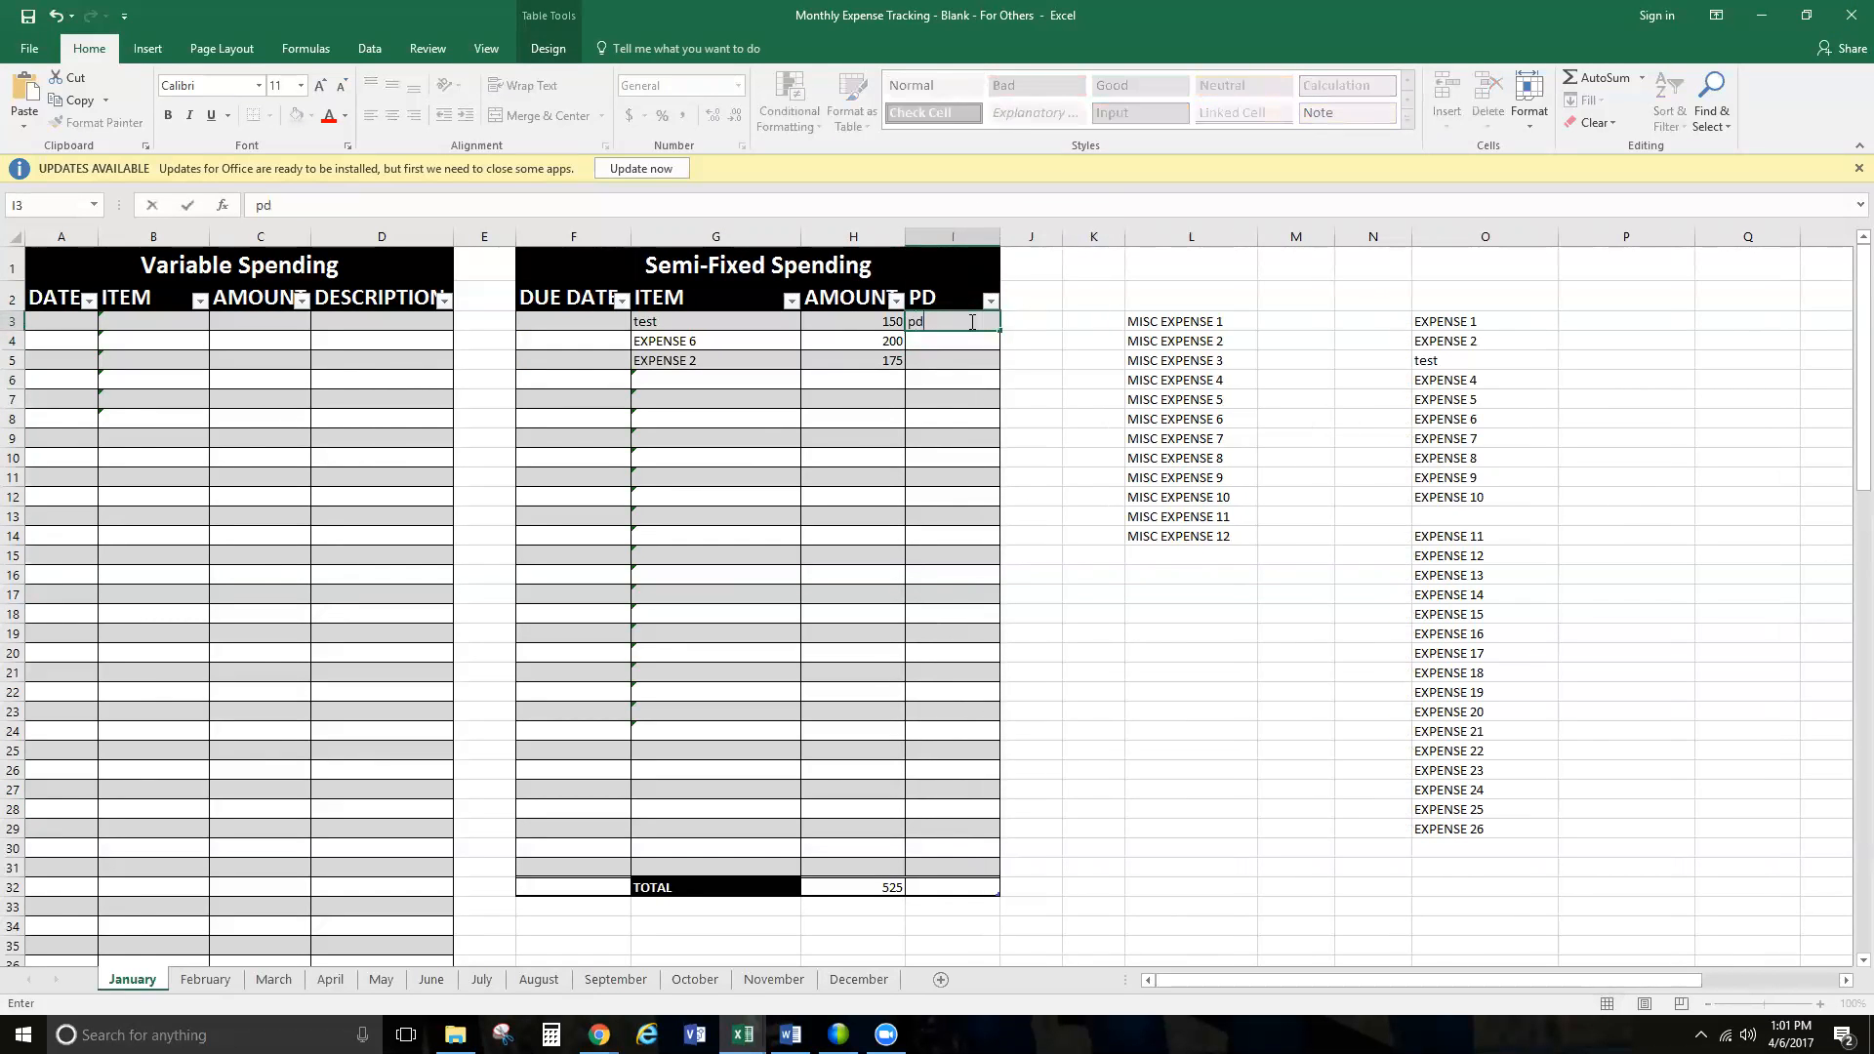
pyautogui.press('Return')
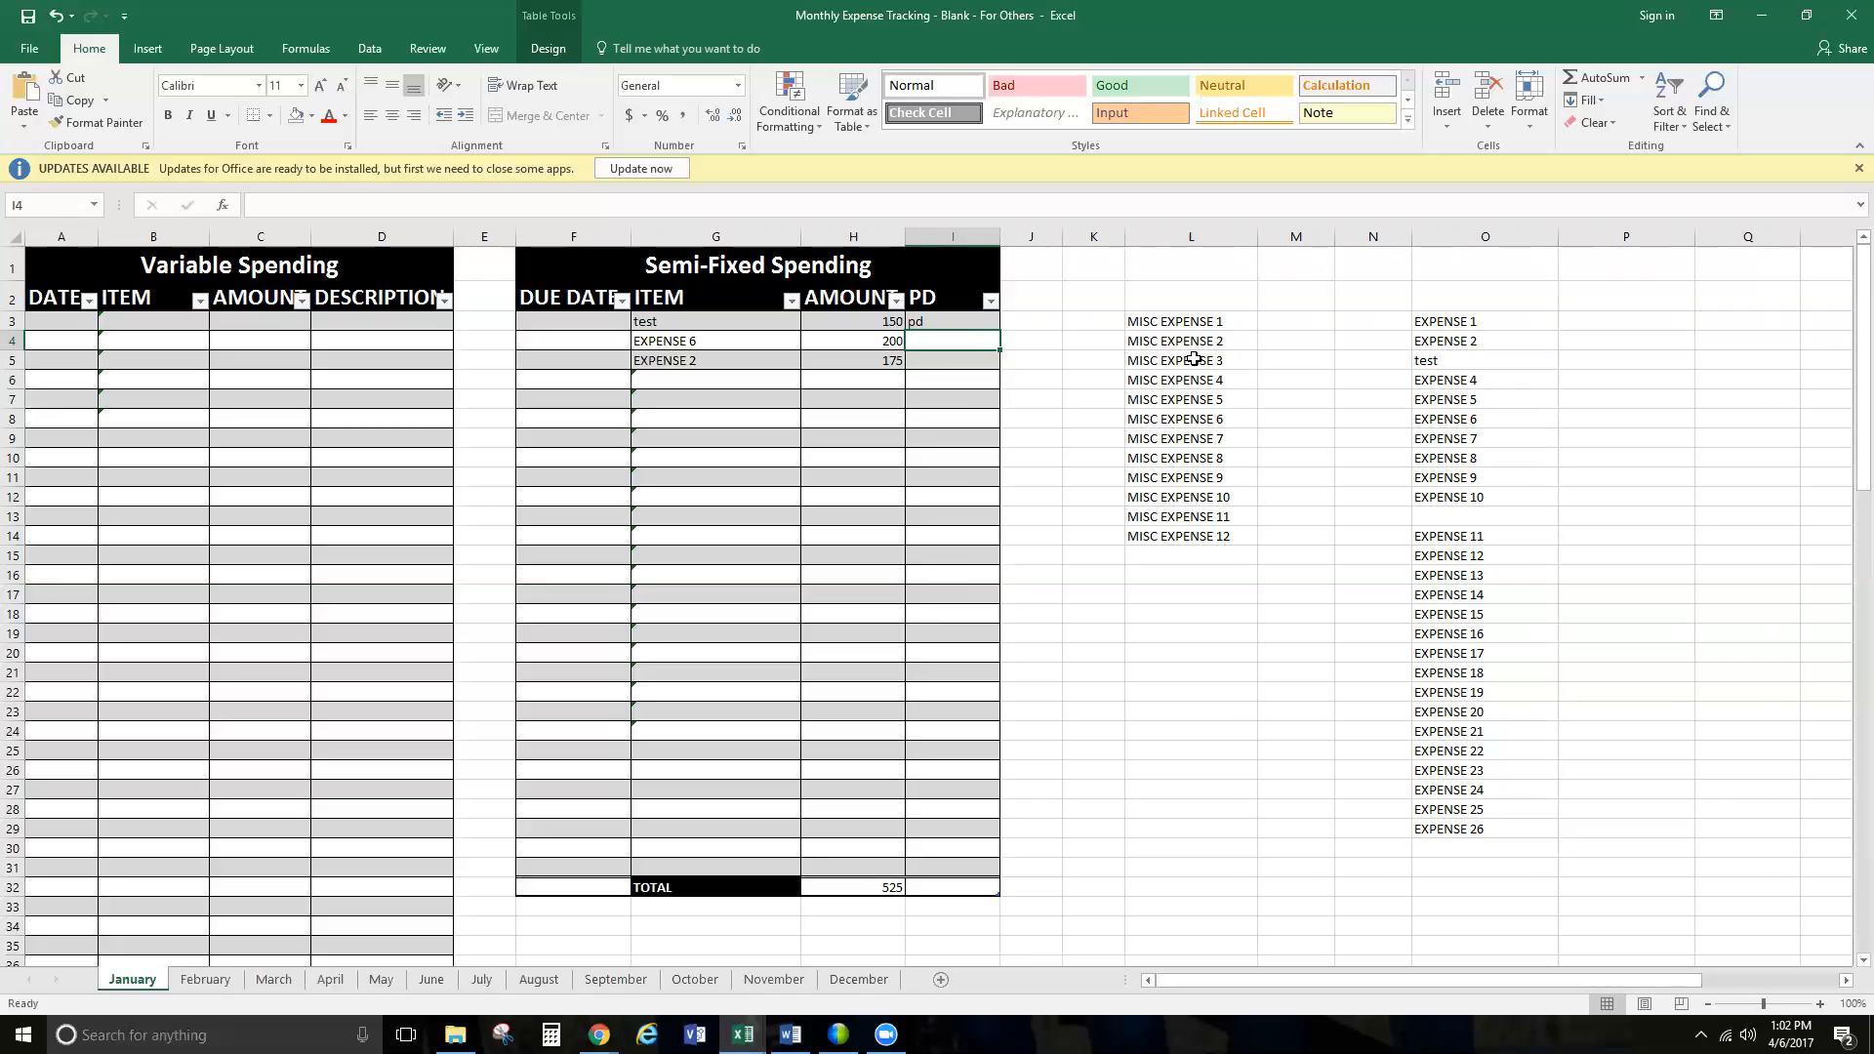
# - Replace MISC EXPENSE 2 in the column L misc expense list with "test"
pyautogui.moveTo(1177, 322); pyautogui.dragTo(1176, 536)
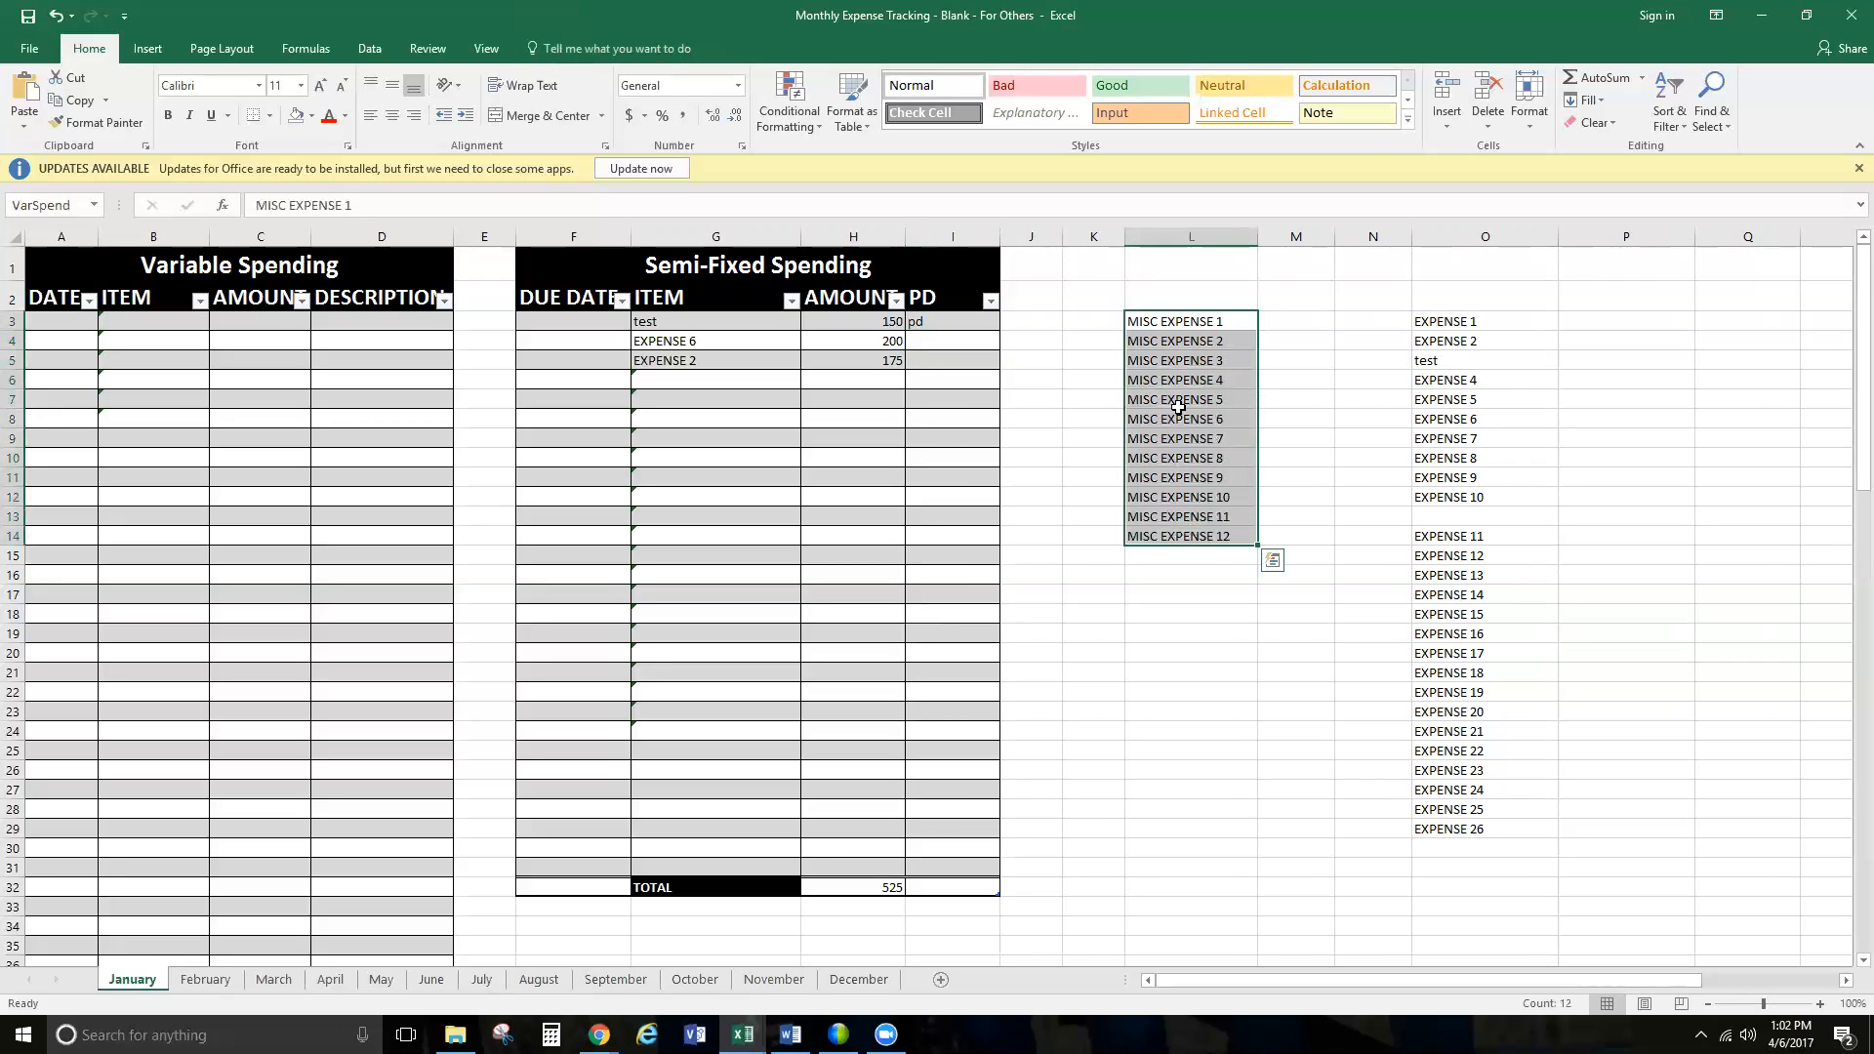
pyautogui.click(1170, 342)
pyautogui.write('test')
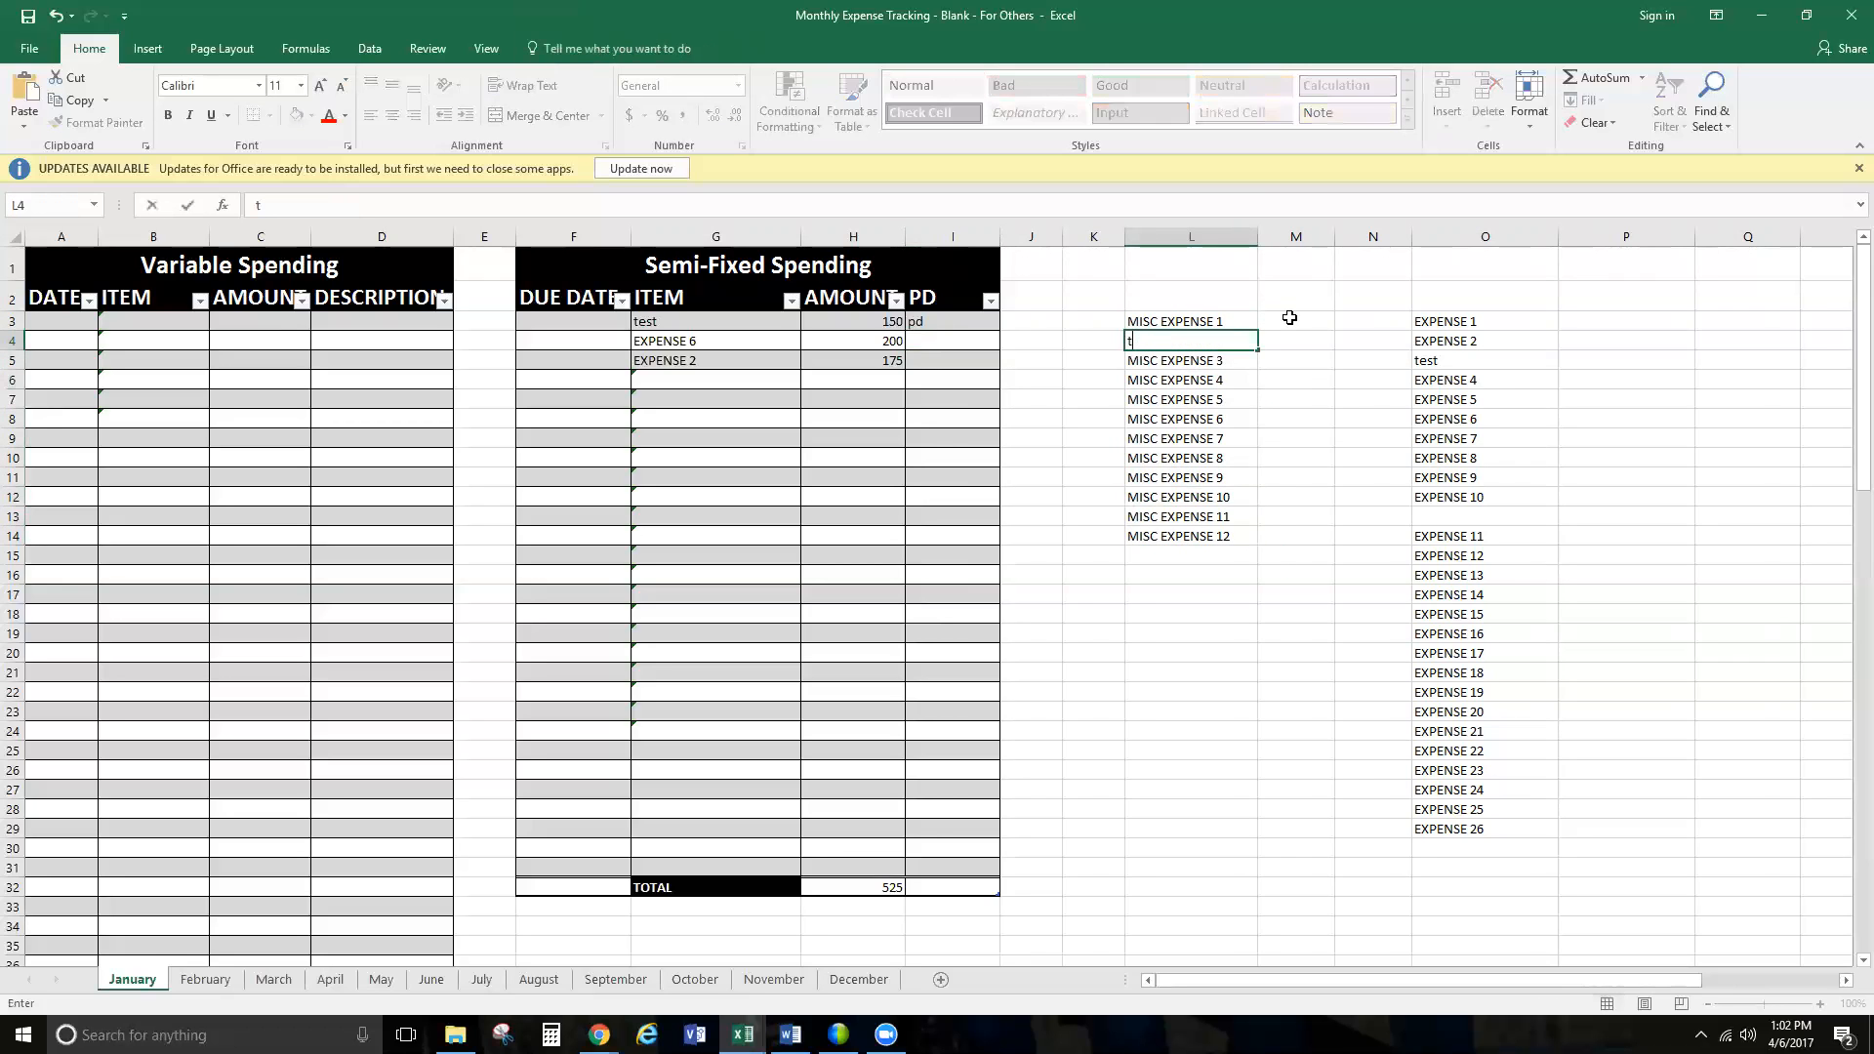
pyautogui.press('Return')
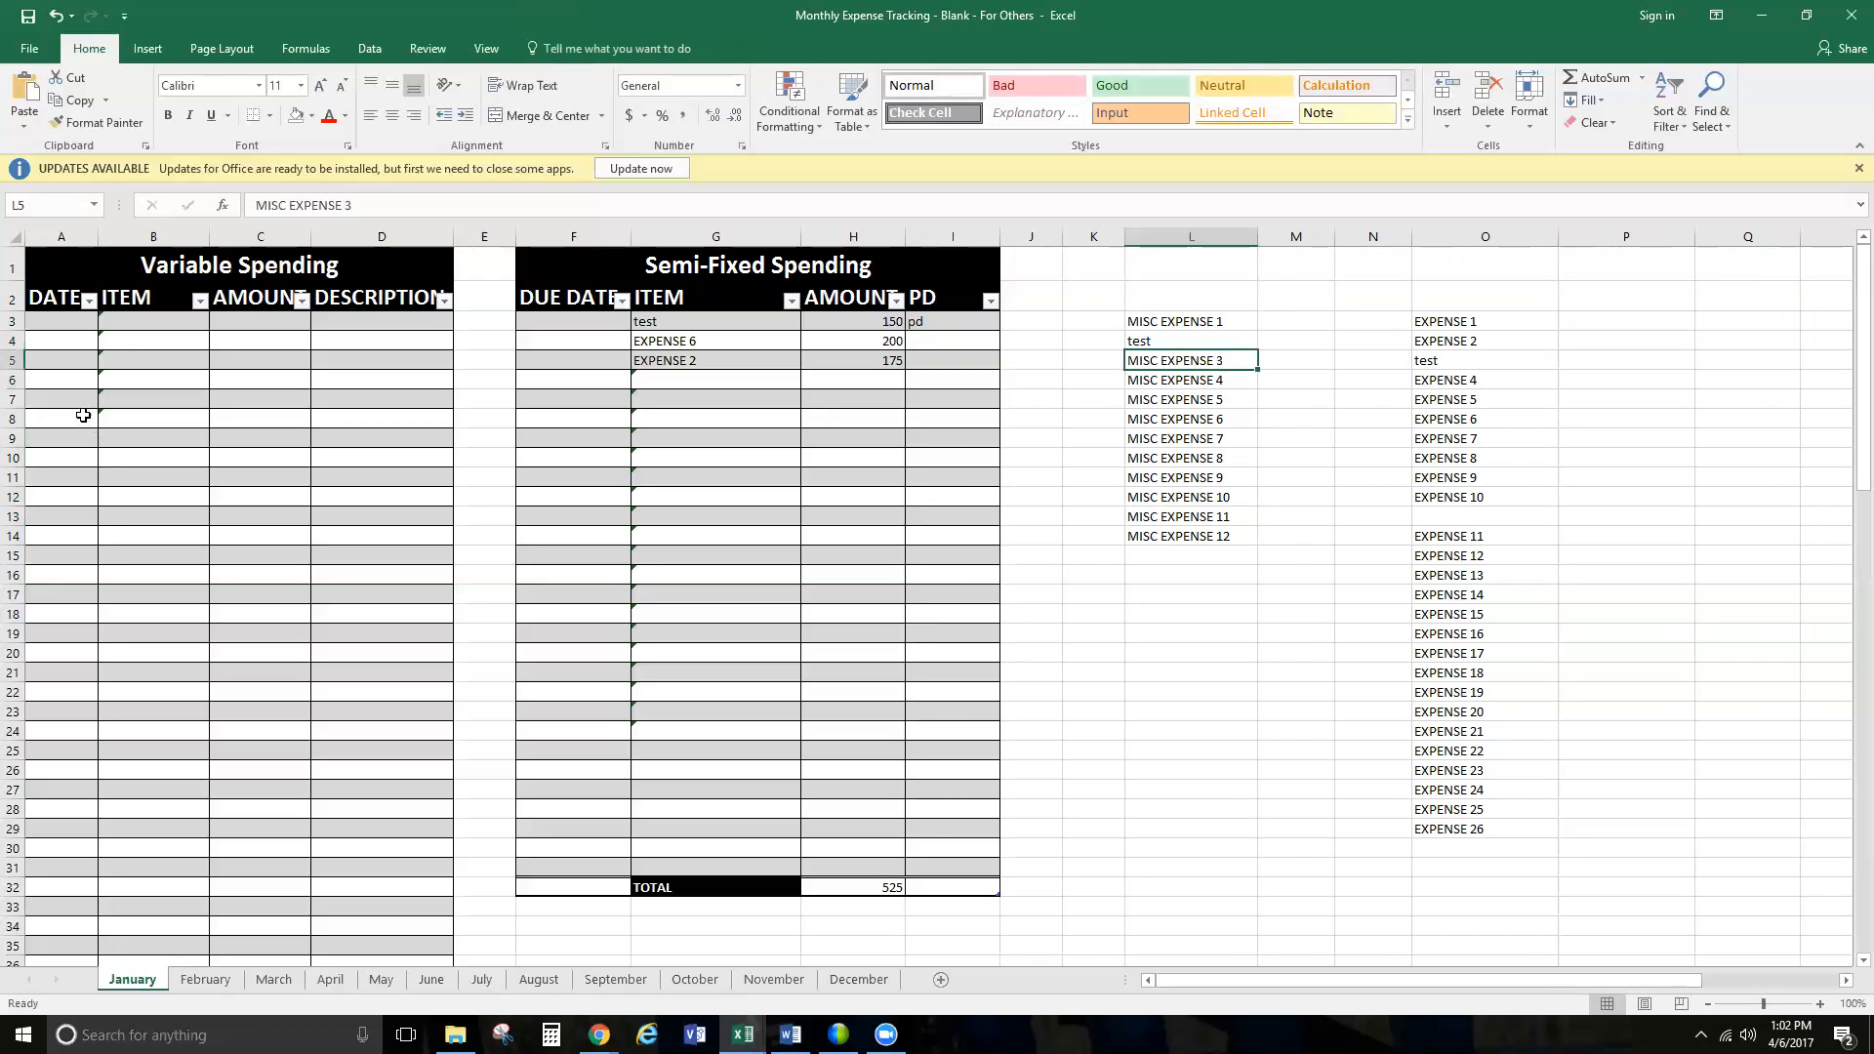
# - Choose test as the first item of the Variable Spending table
pyautogui.click(168, 321)
pyautogui.click(217, 326)
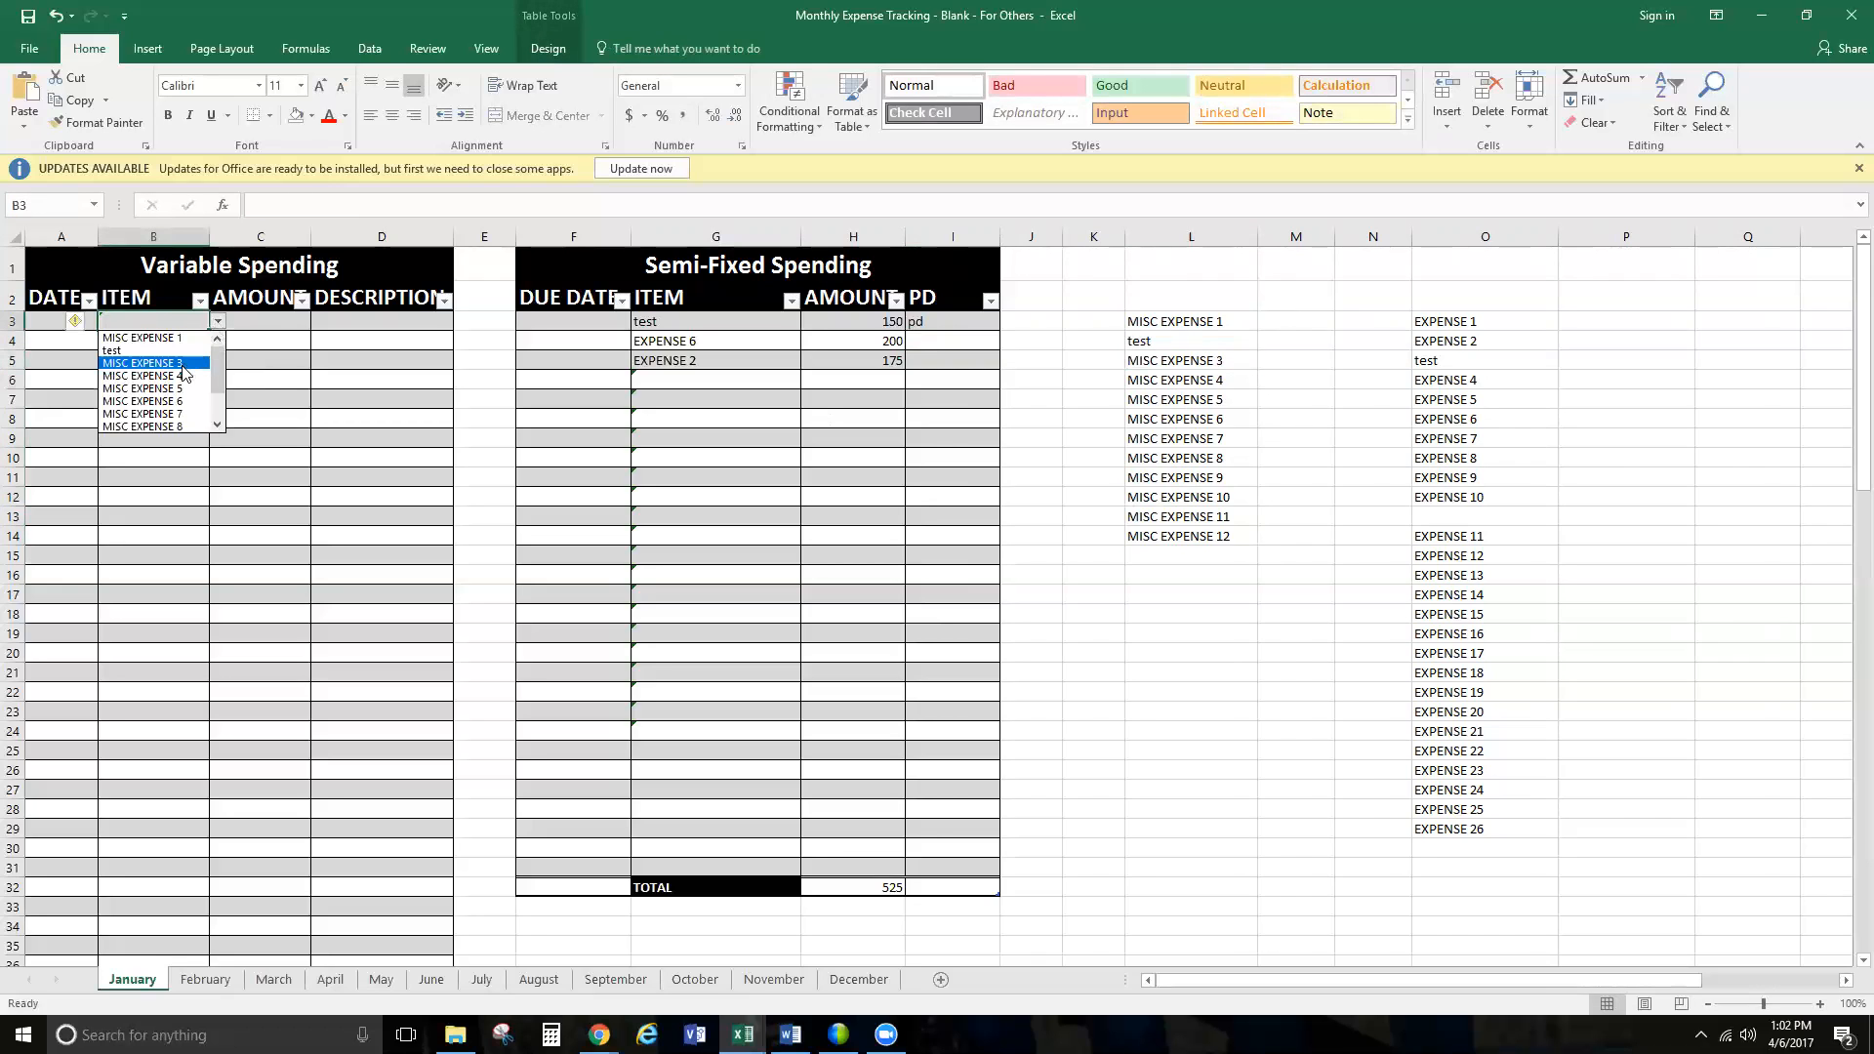
pyautogui.click(185, 349)
pyautogui.click(1296, 436)
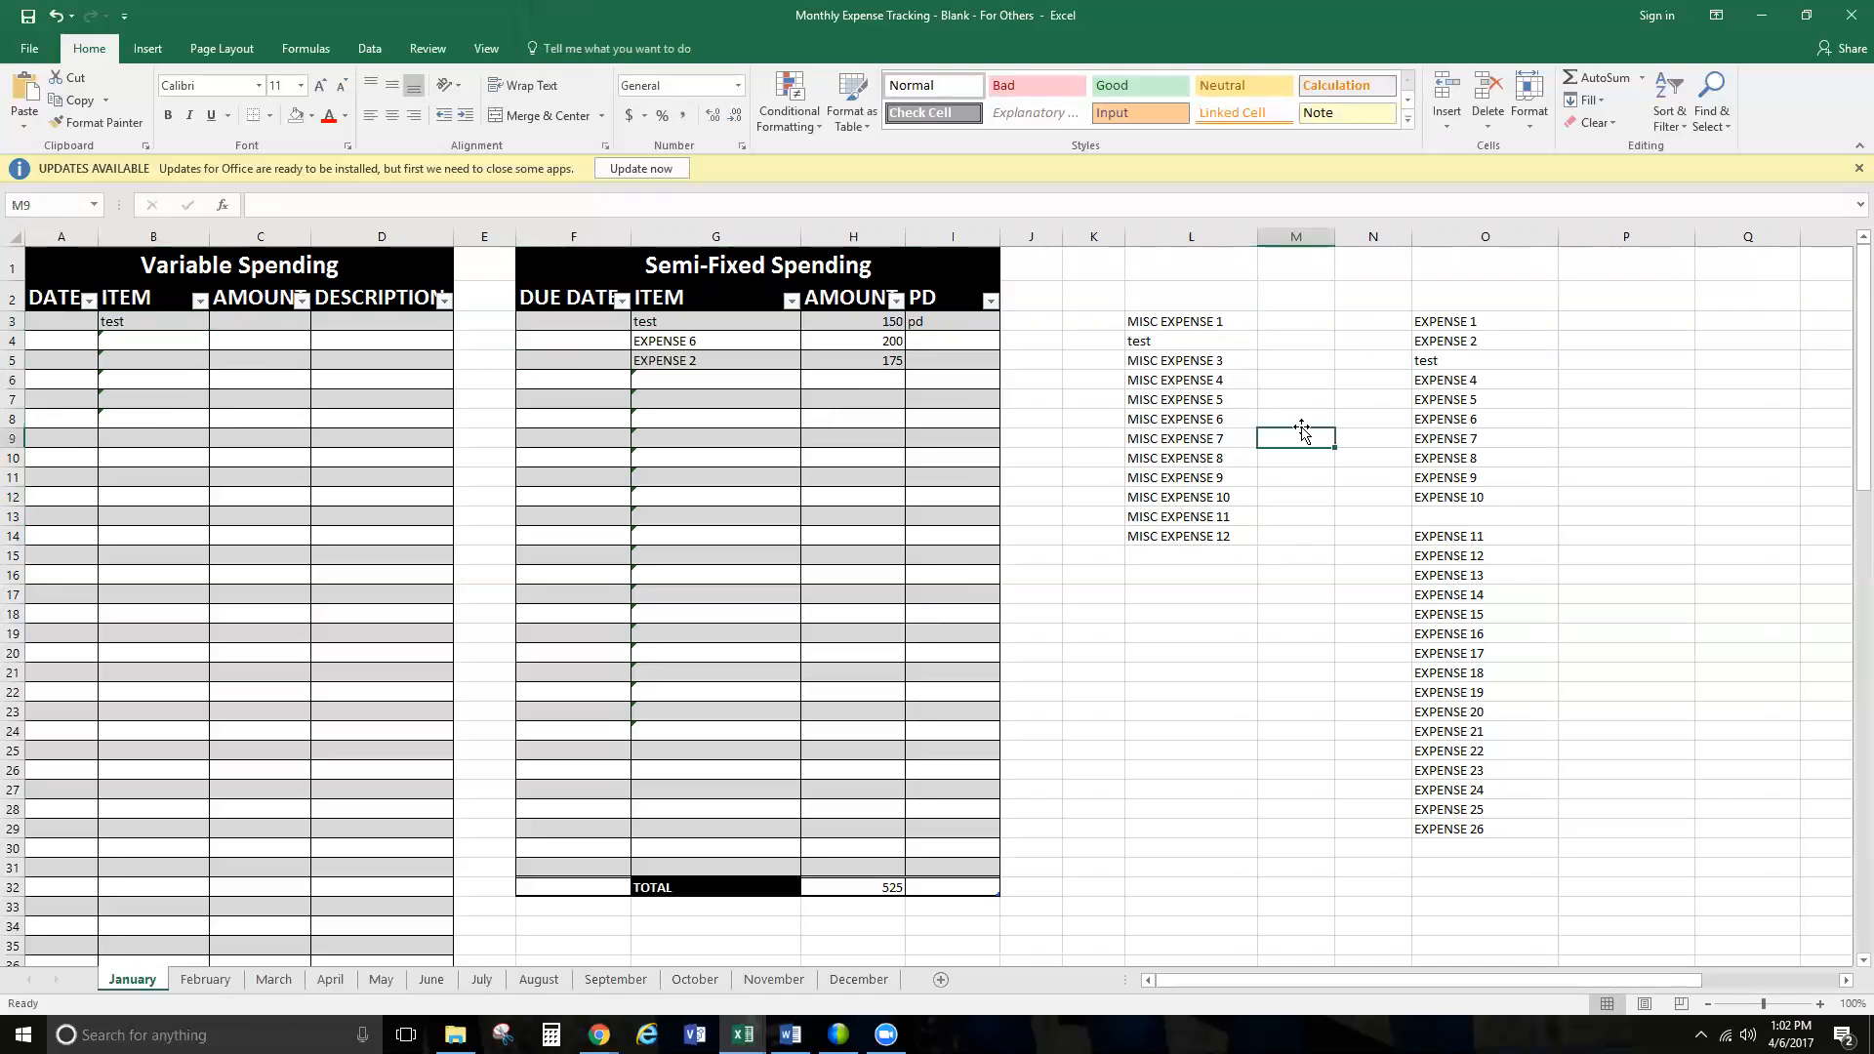
# - Enter the amounts 150, 100, 200 and 300 in P3:P6, beside the first four entries of the column O expense list
pyautogui.moveTo(1526, 337); pyautogui.dragTo(1499, 828)
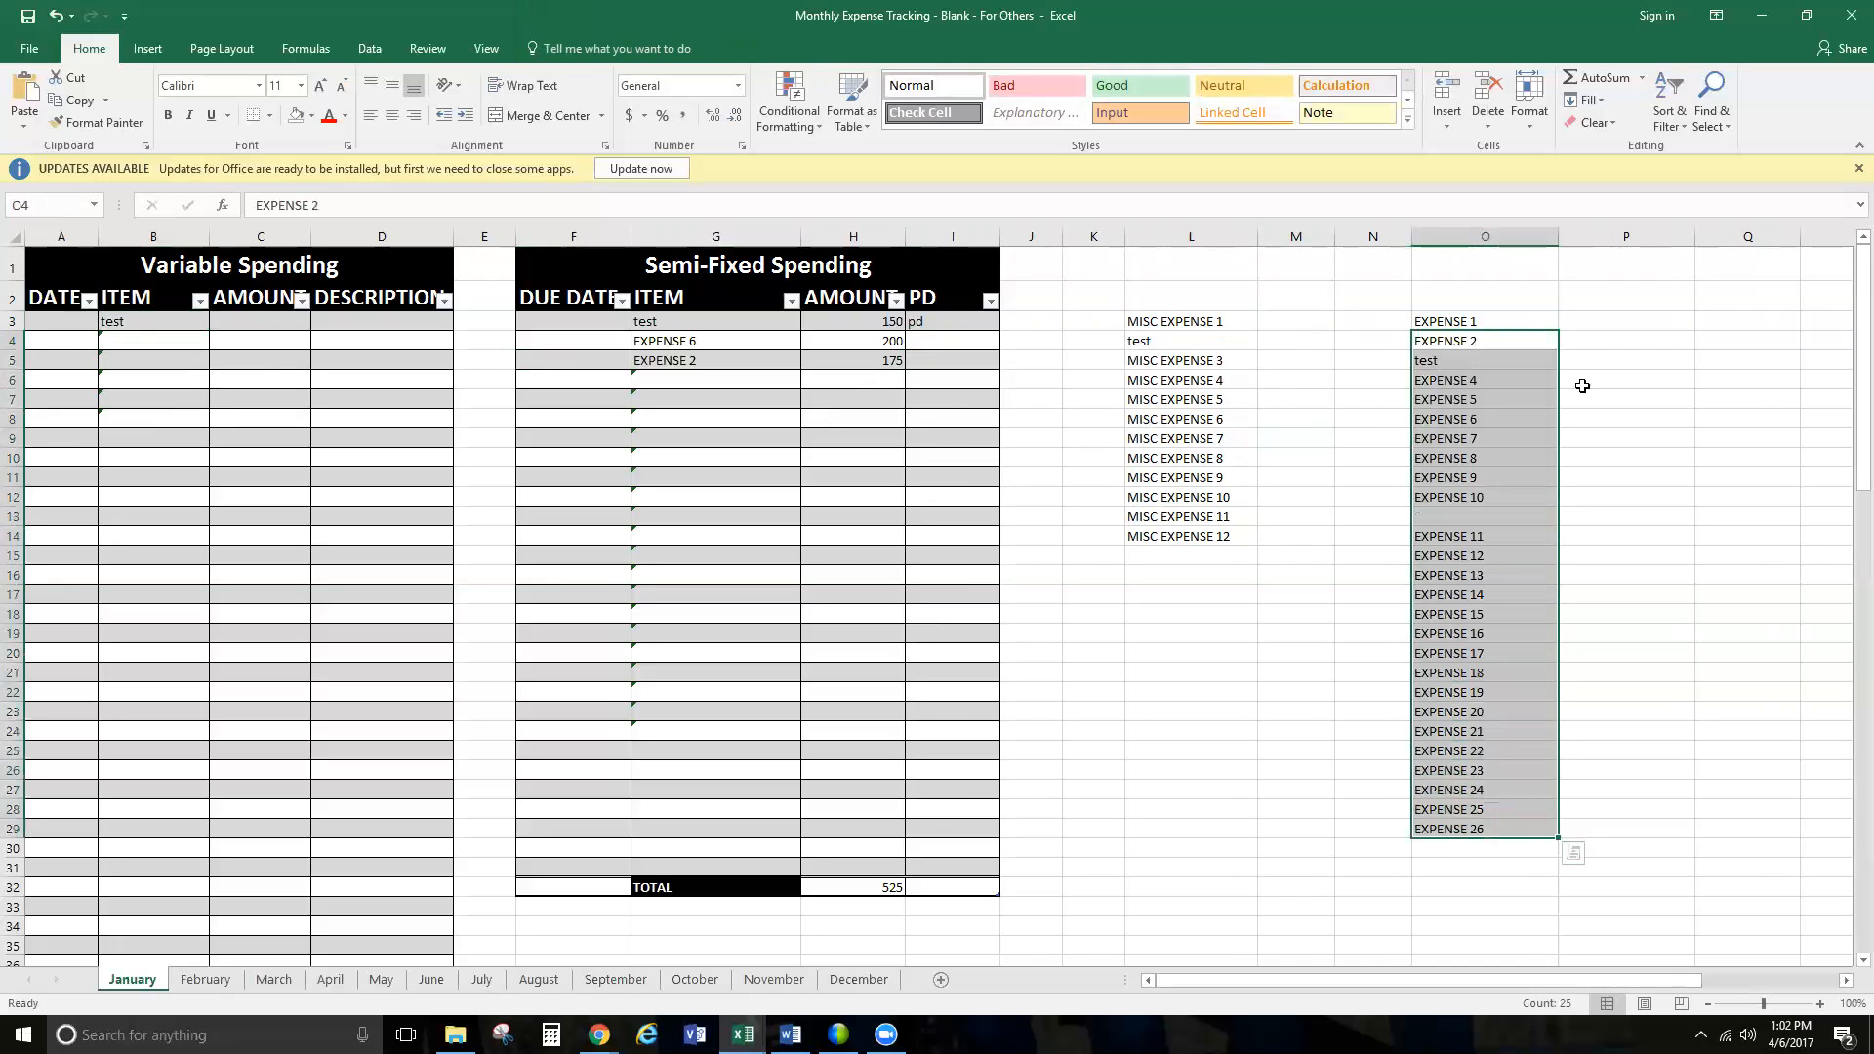
pyautogui.click(1612, 322)
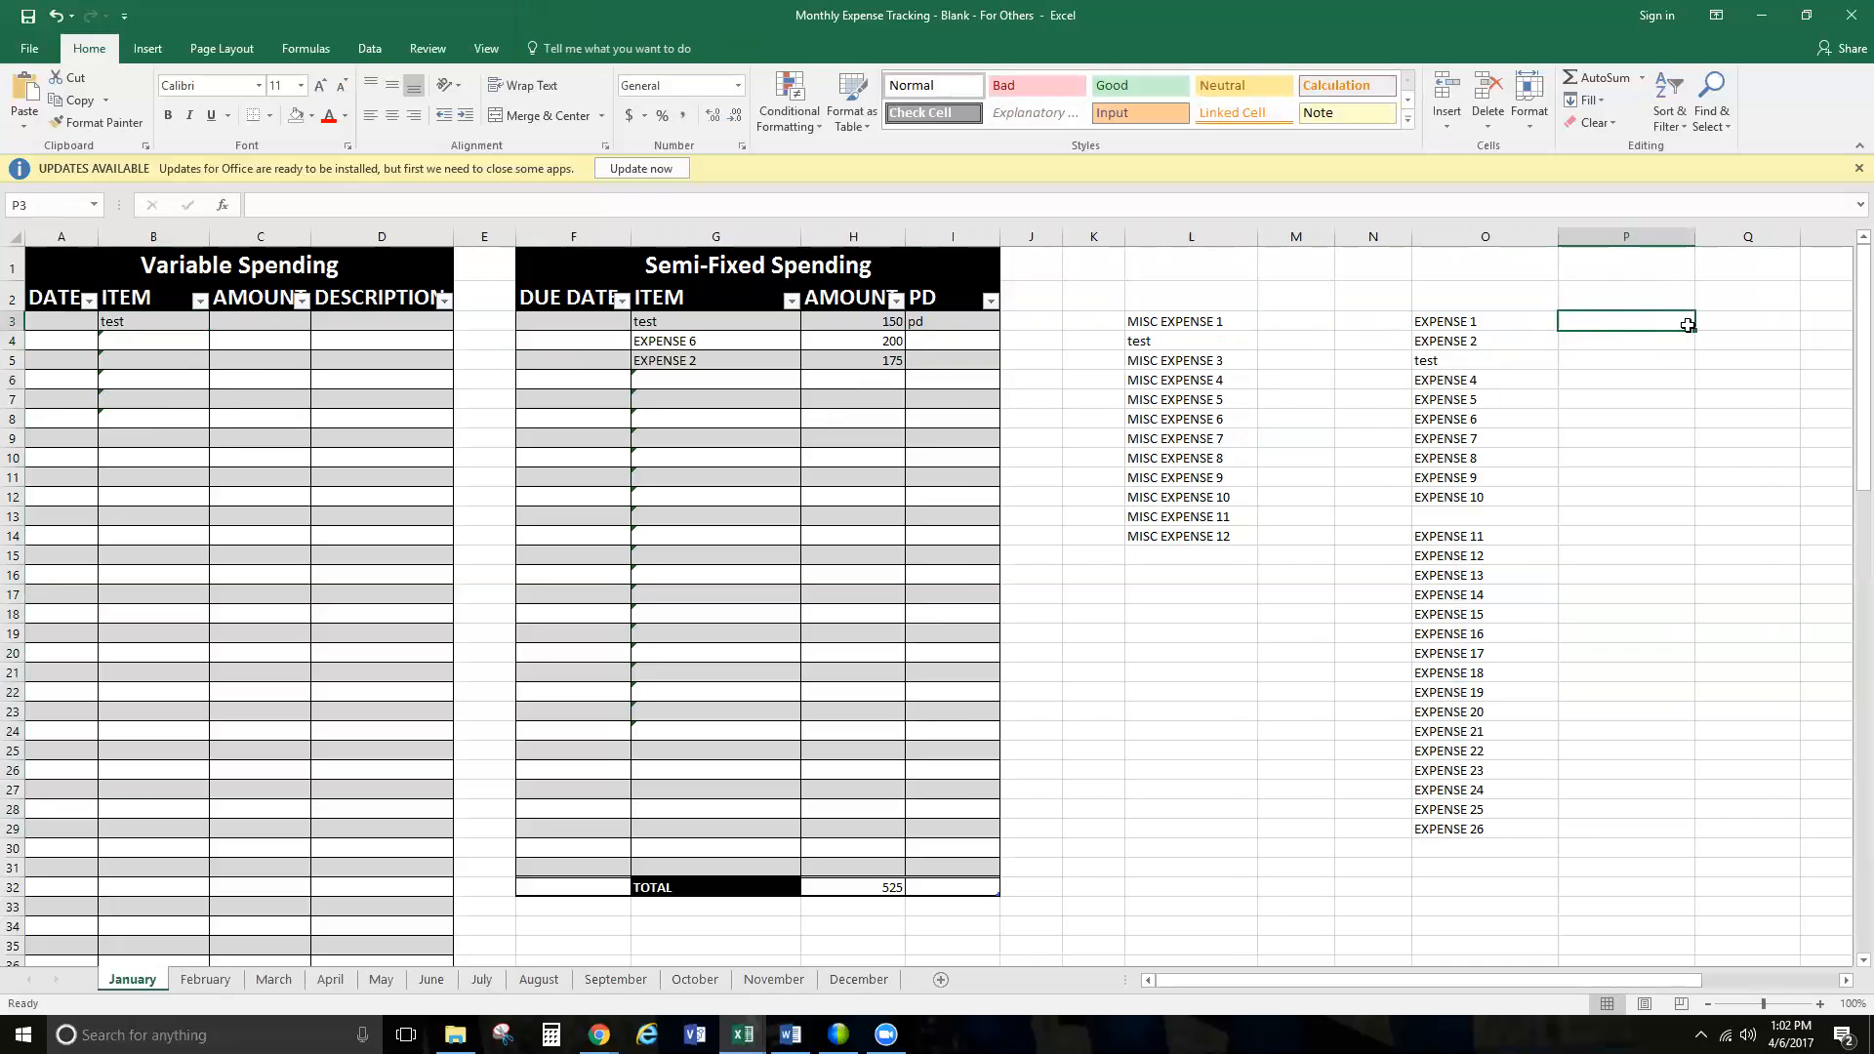
pyautogui.write('150')
pyautogui.press('Return')
pyautogui.write('100')
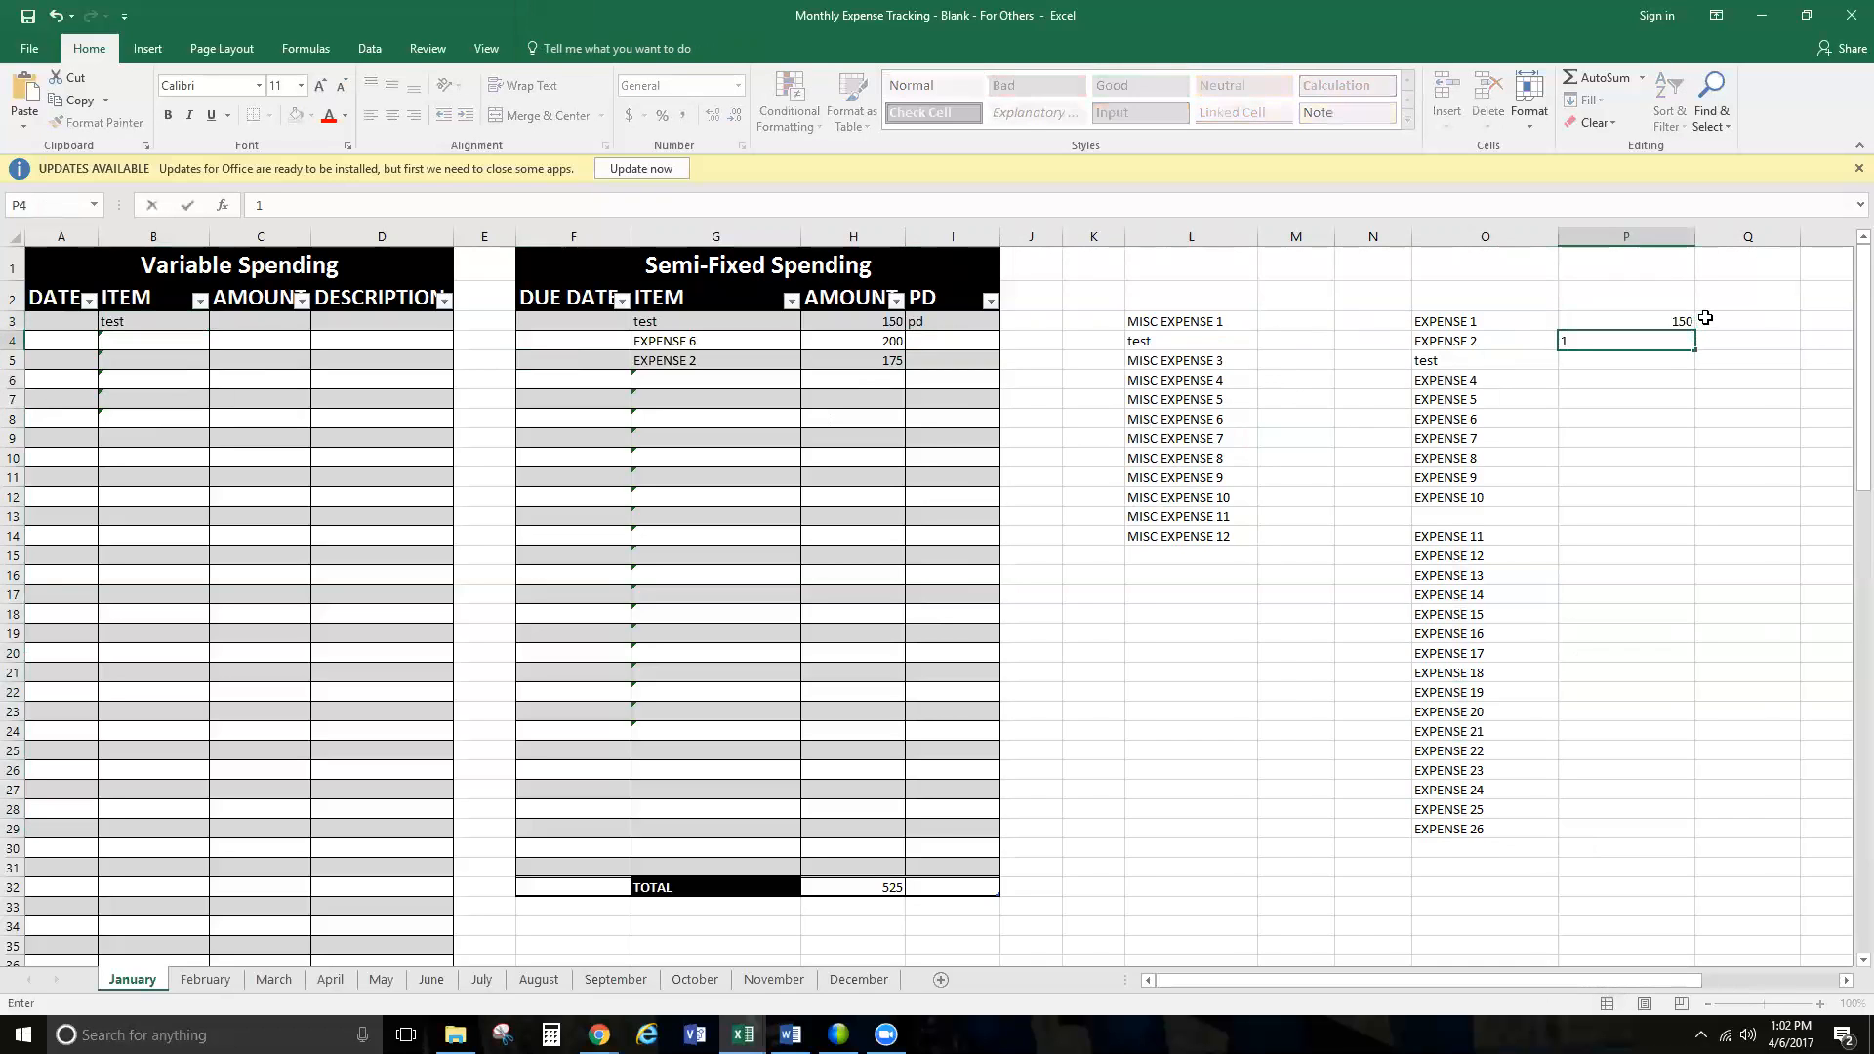
pyautogui.press('Return')
pyautogui.write('200')
pyautogui.press('Return')
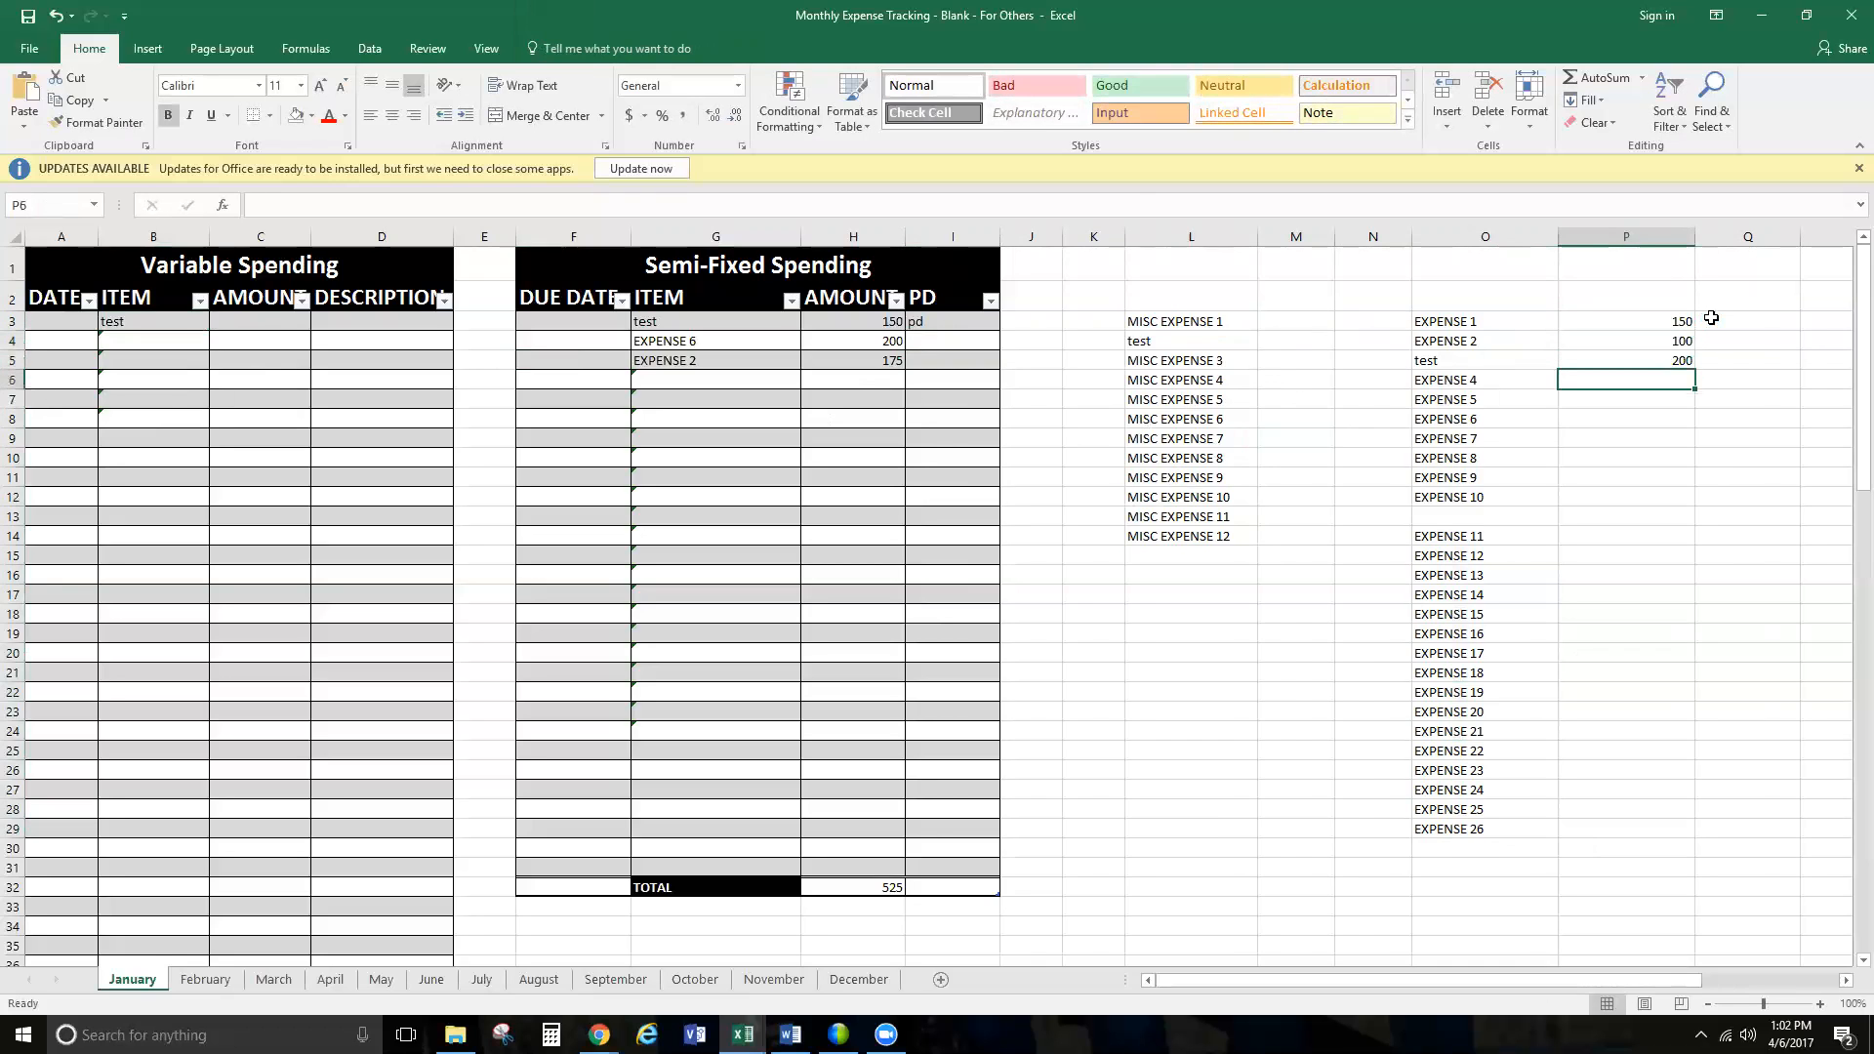
pyautogui.write('300')
pyautogui.press('Return')
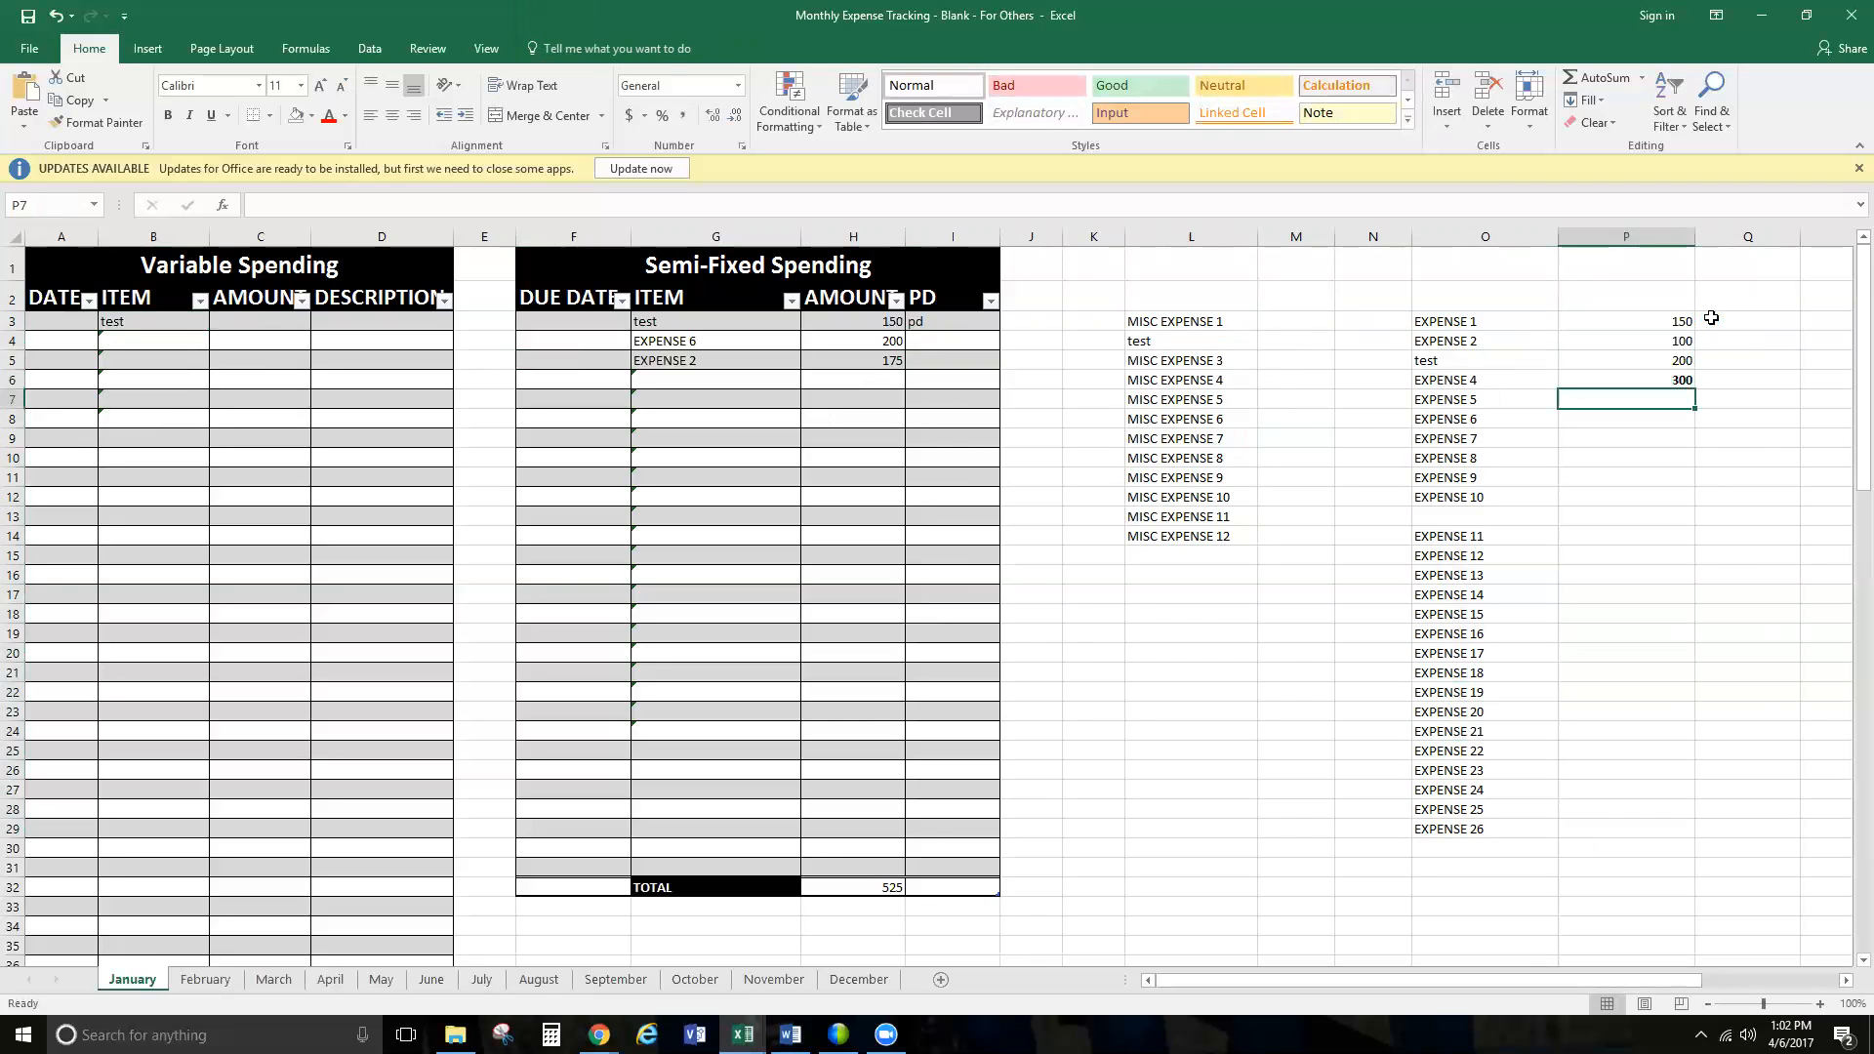
# - Total the expense amounts P3:P29 in cell P30 with AutoSum
pyautogui.moveTo(1660, 327); pyautogui.dragTo(1627, 829)
pyautogui.click(1662, 615)
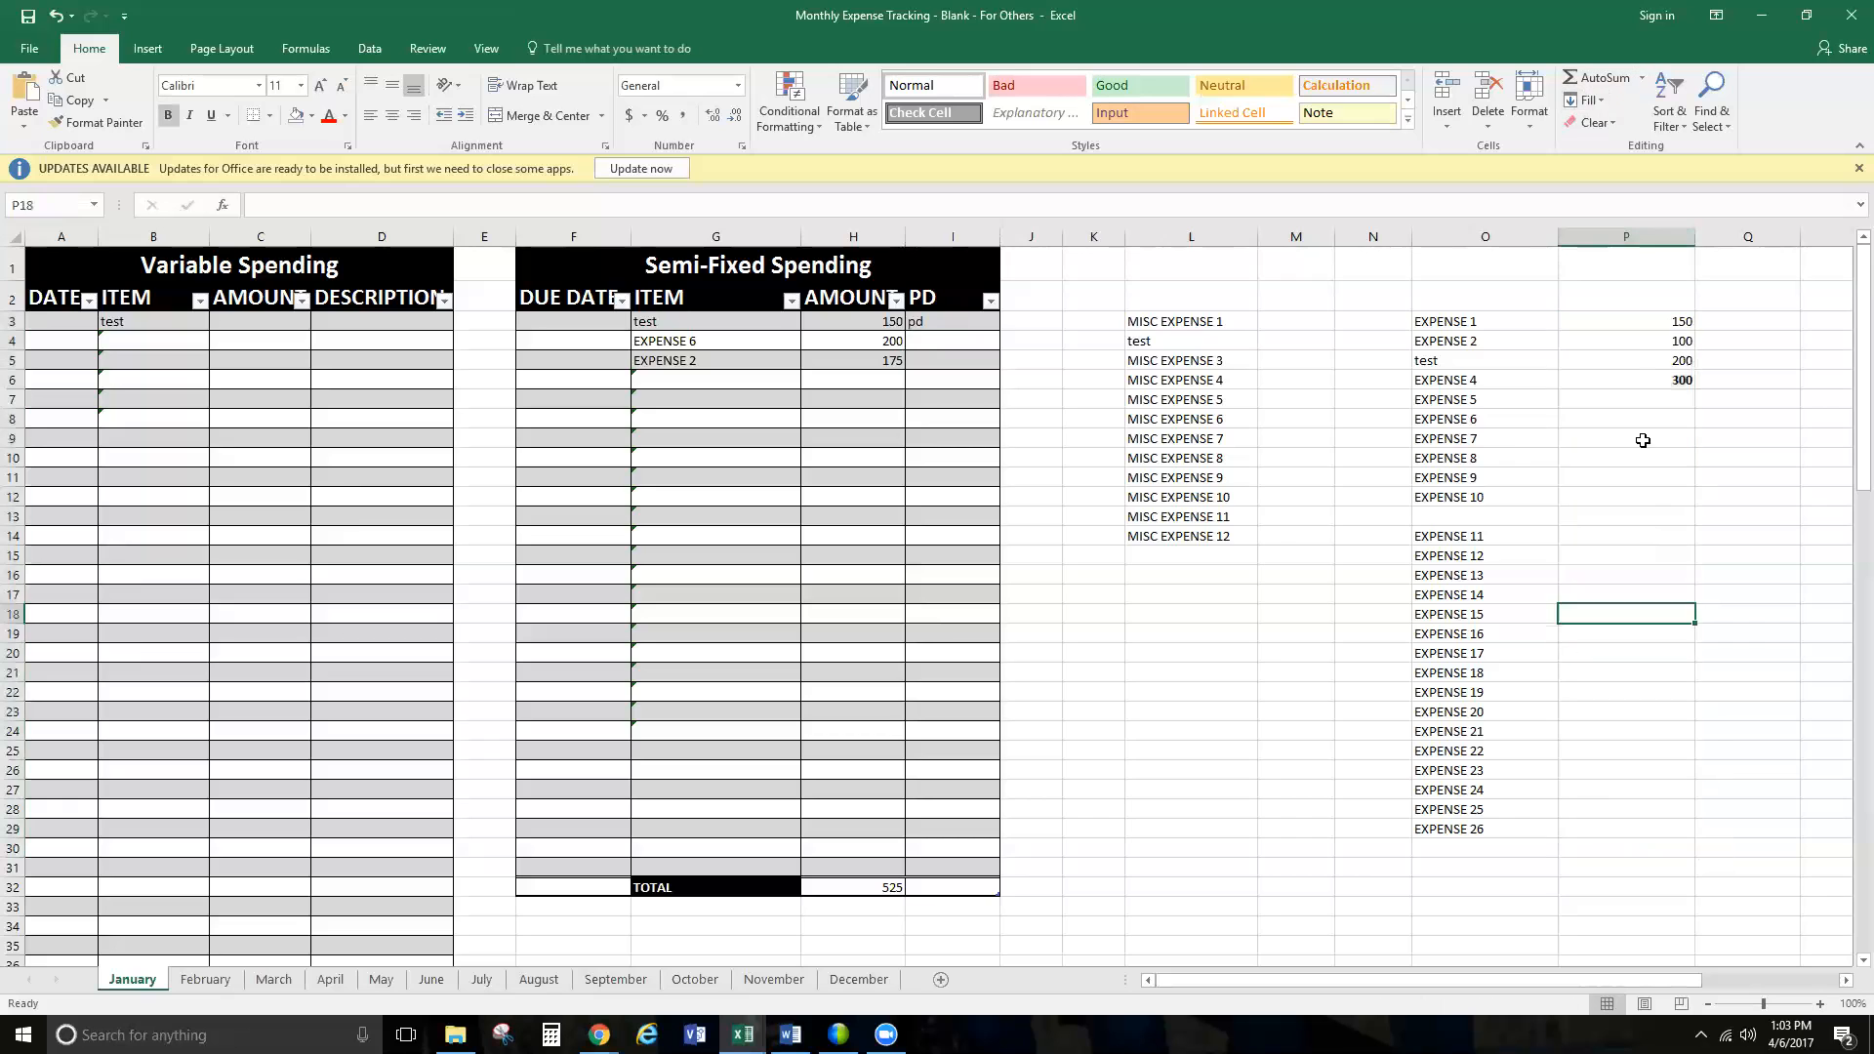
pyautogui.moveTo(1622, 318); pyautogui.dragTo(1602, 840)
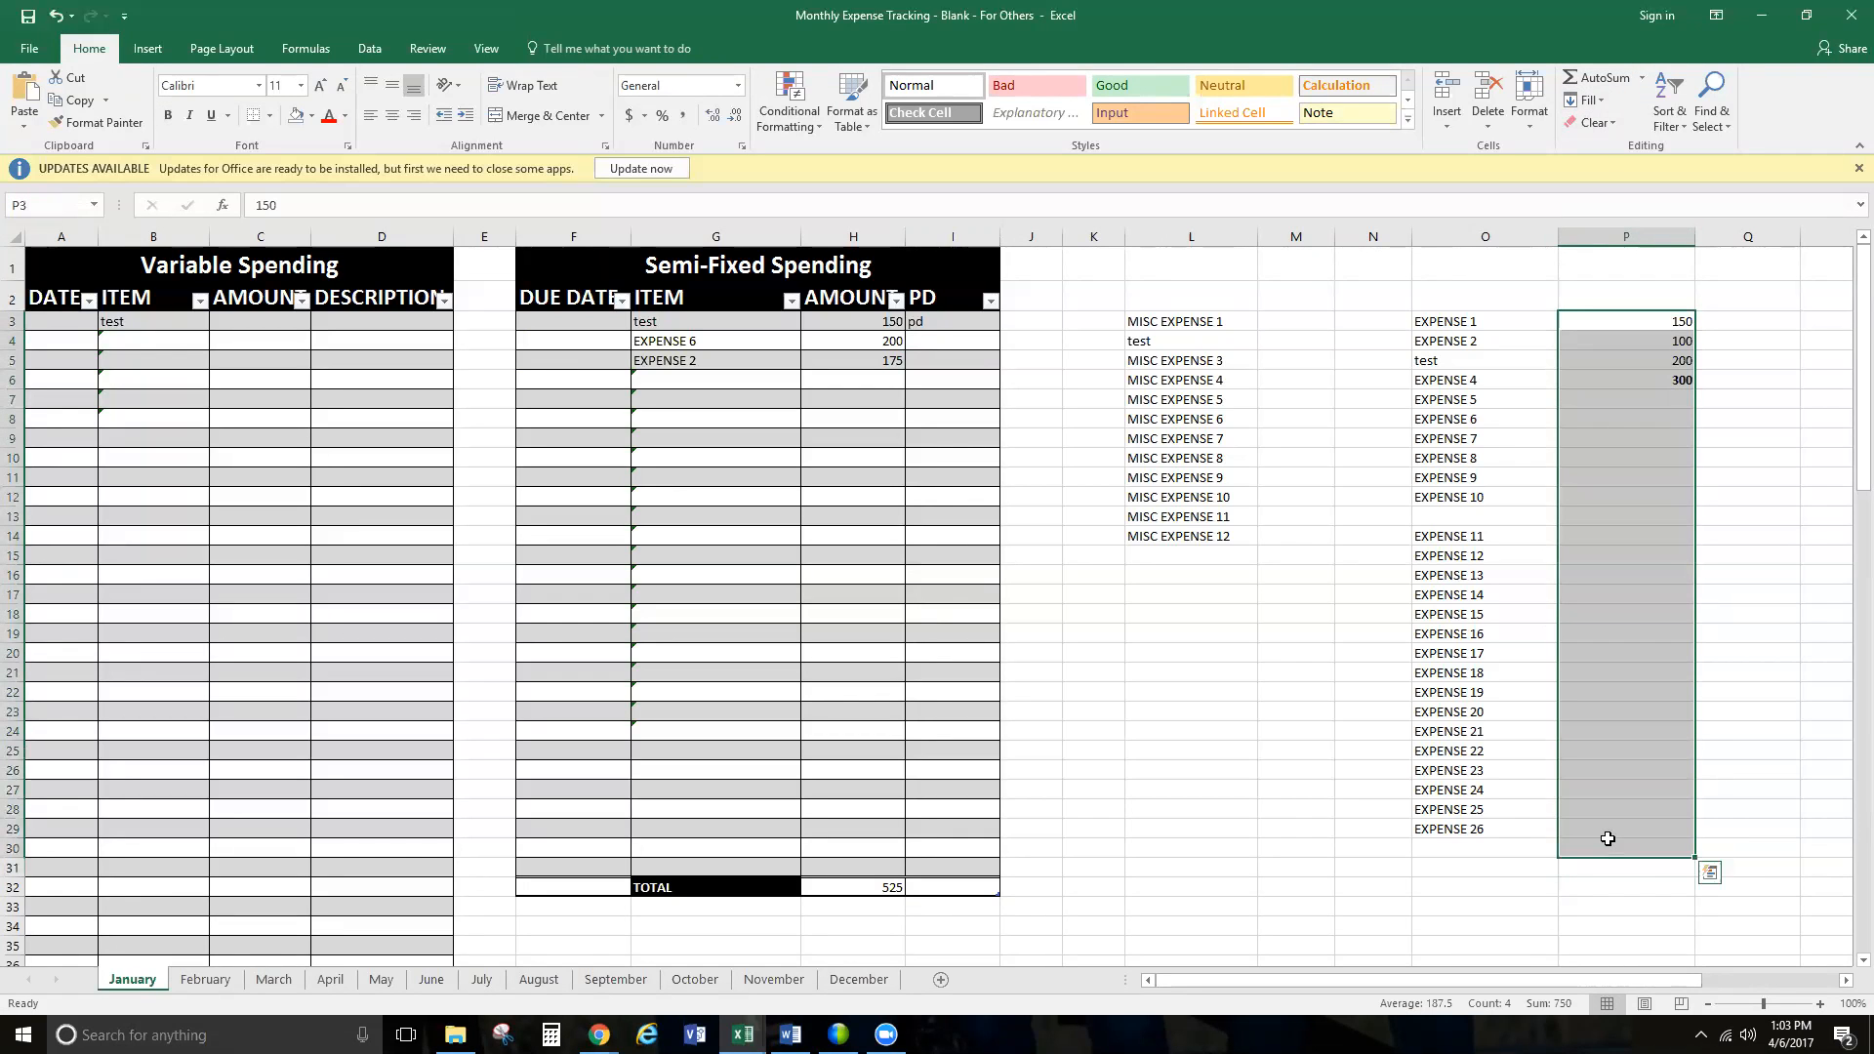
pyautogui.click(1601, 77)
pyautogui.click(1660, 845)
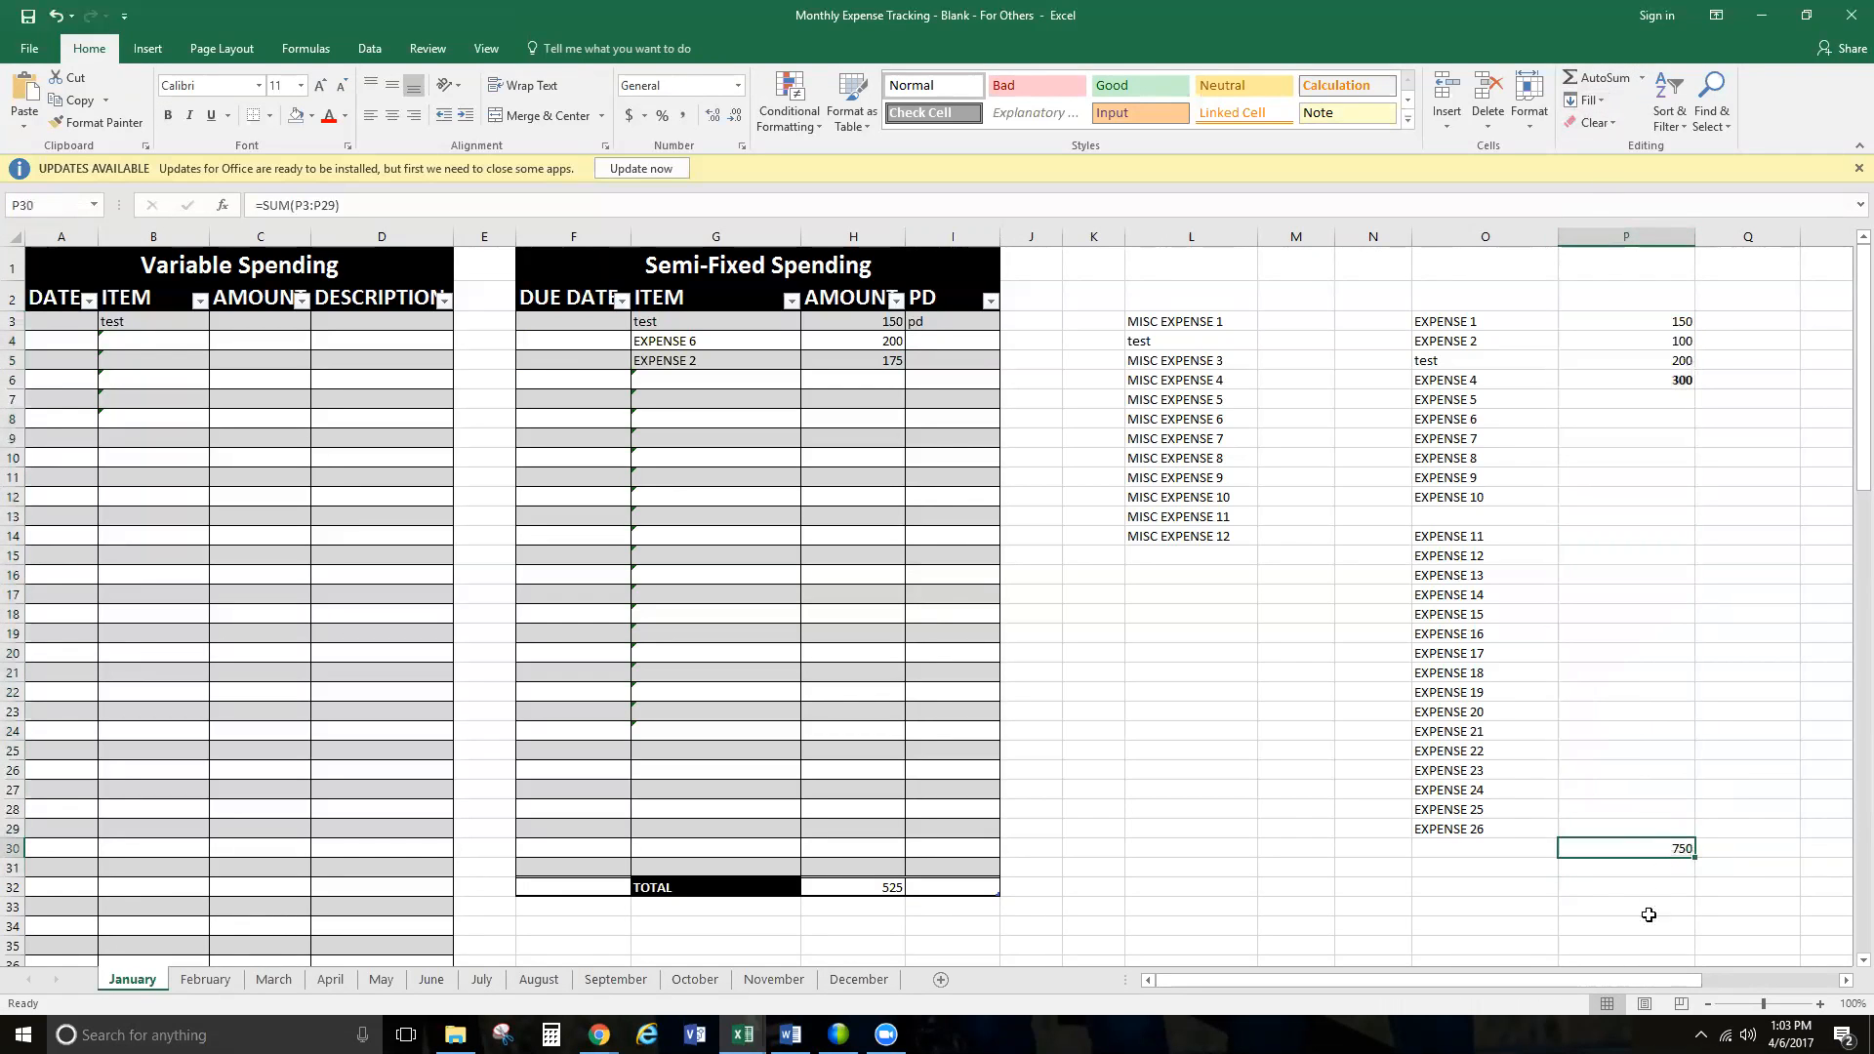
# - Label R3 and R4 with the first earner's name followed by "pay 1st" and "pay 15th" respectively
pyautogui.hscroll(4, 1846, 980)
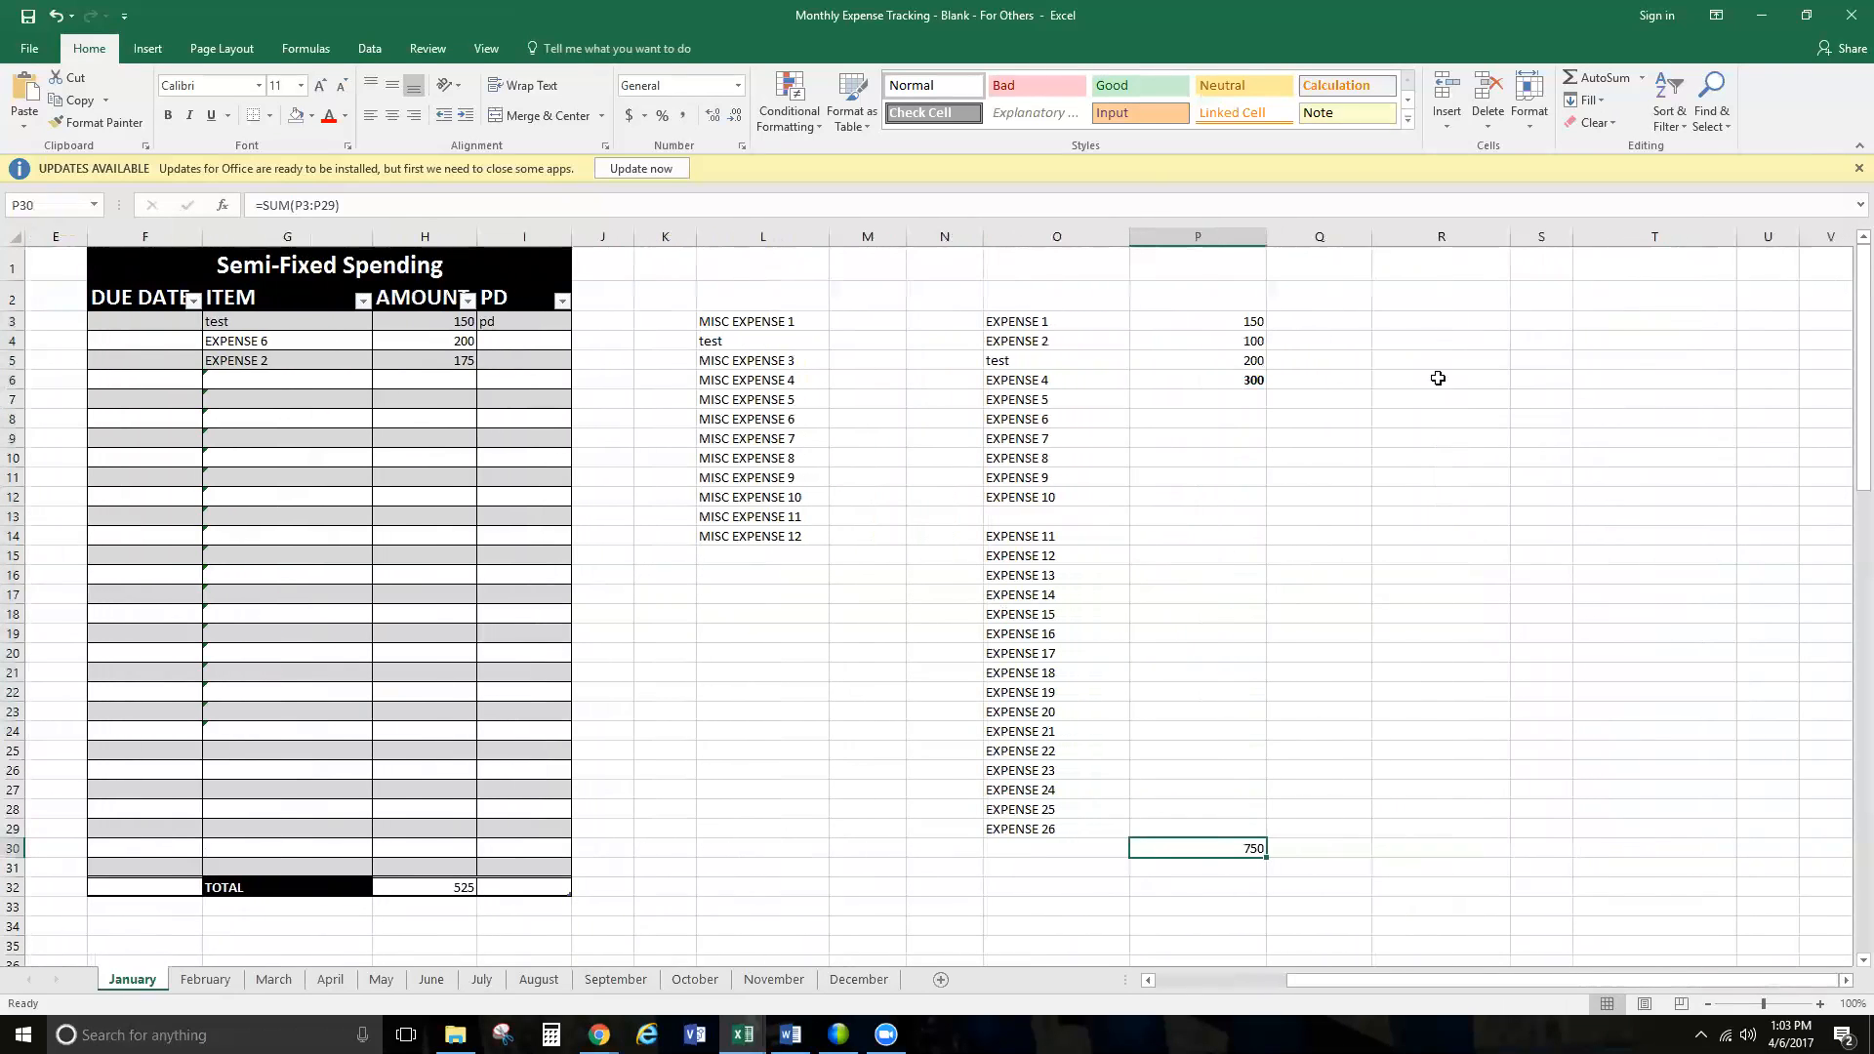
pyautogui.click(1464, 321)
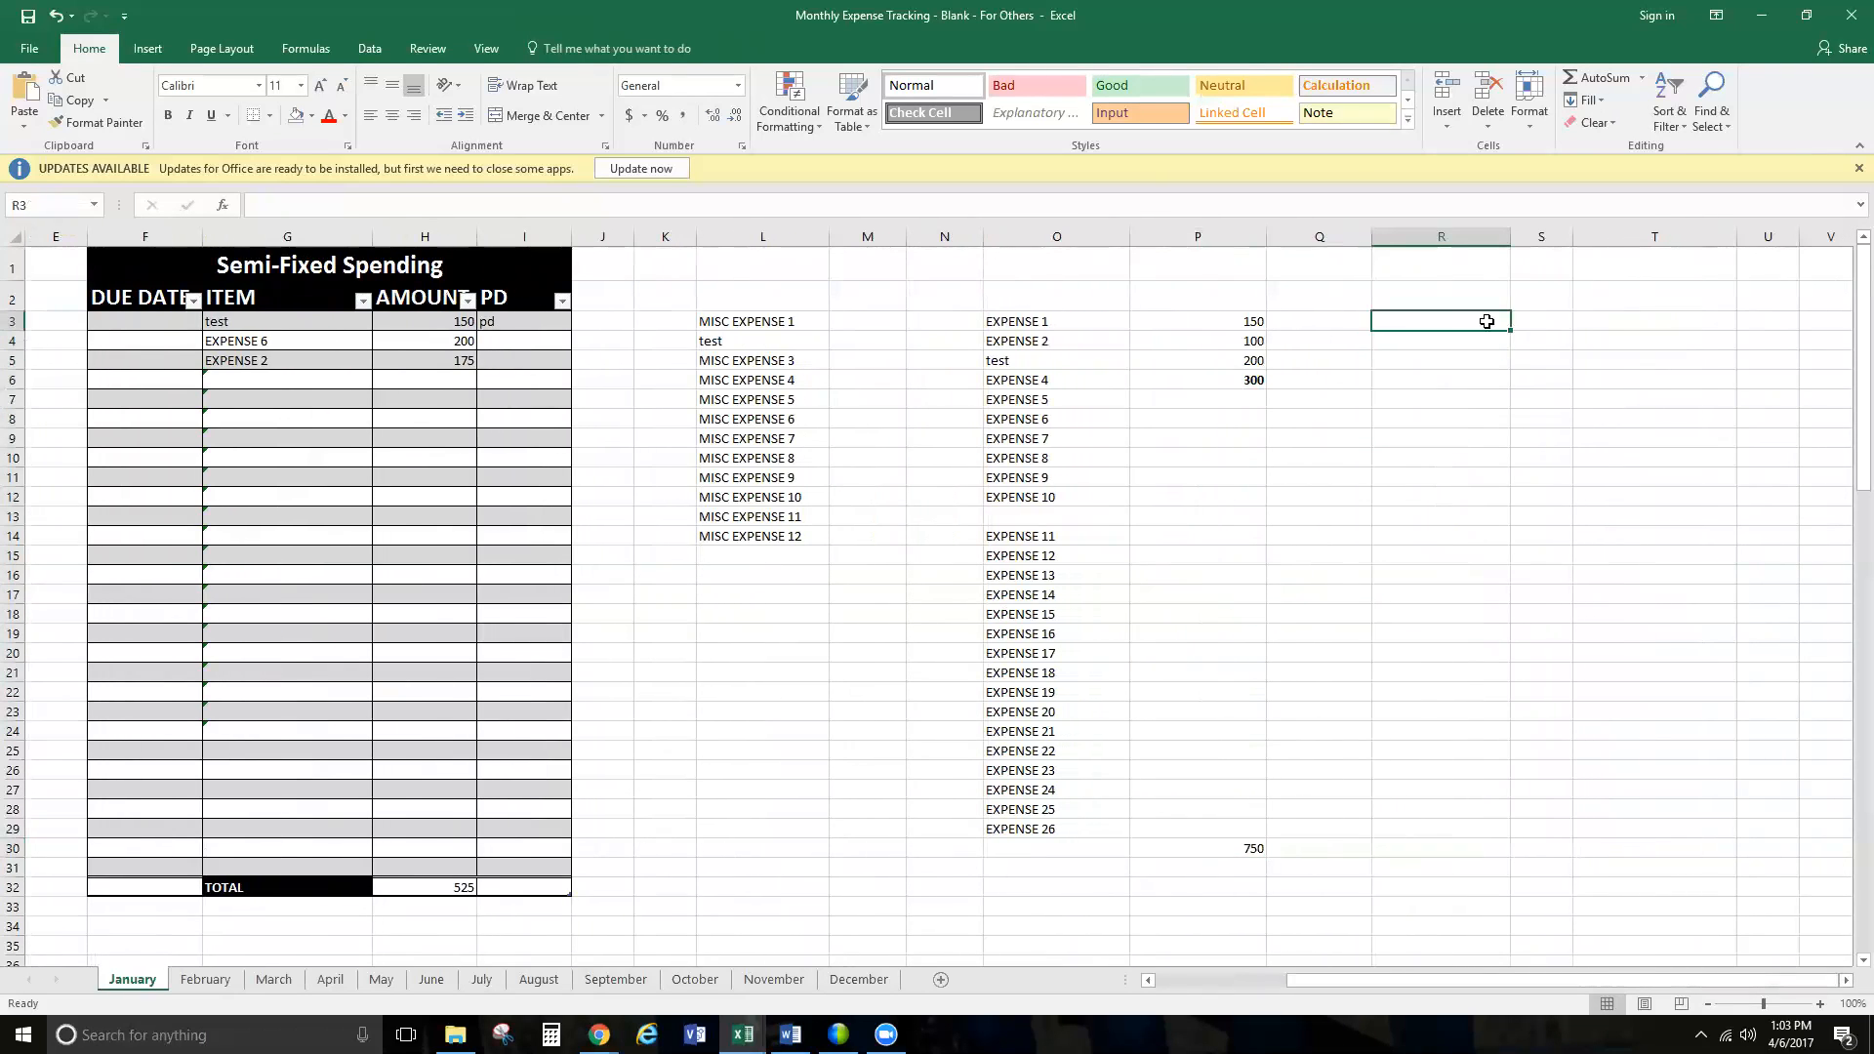
pyautogui.write('clint')
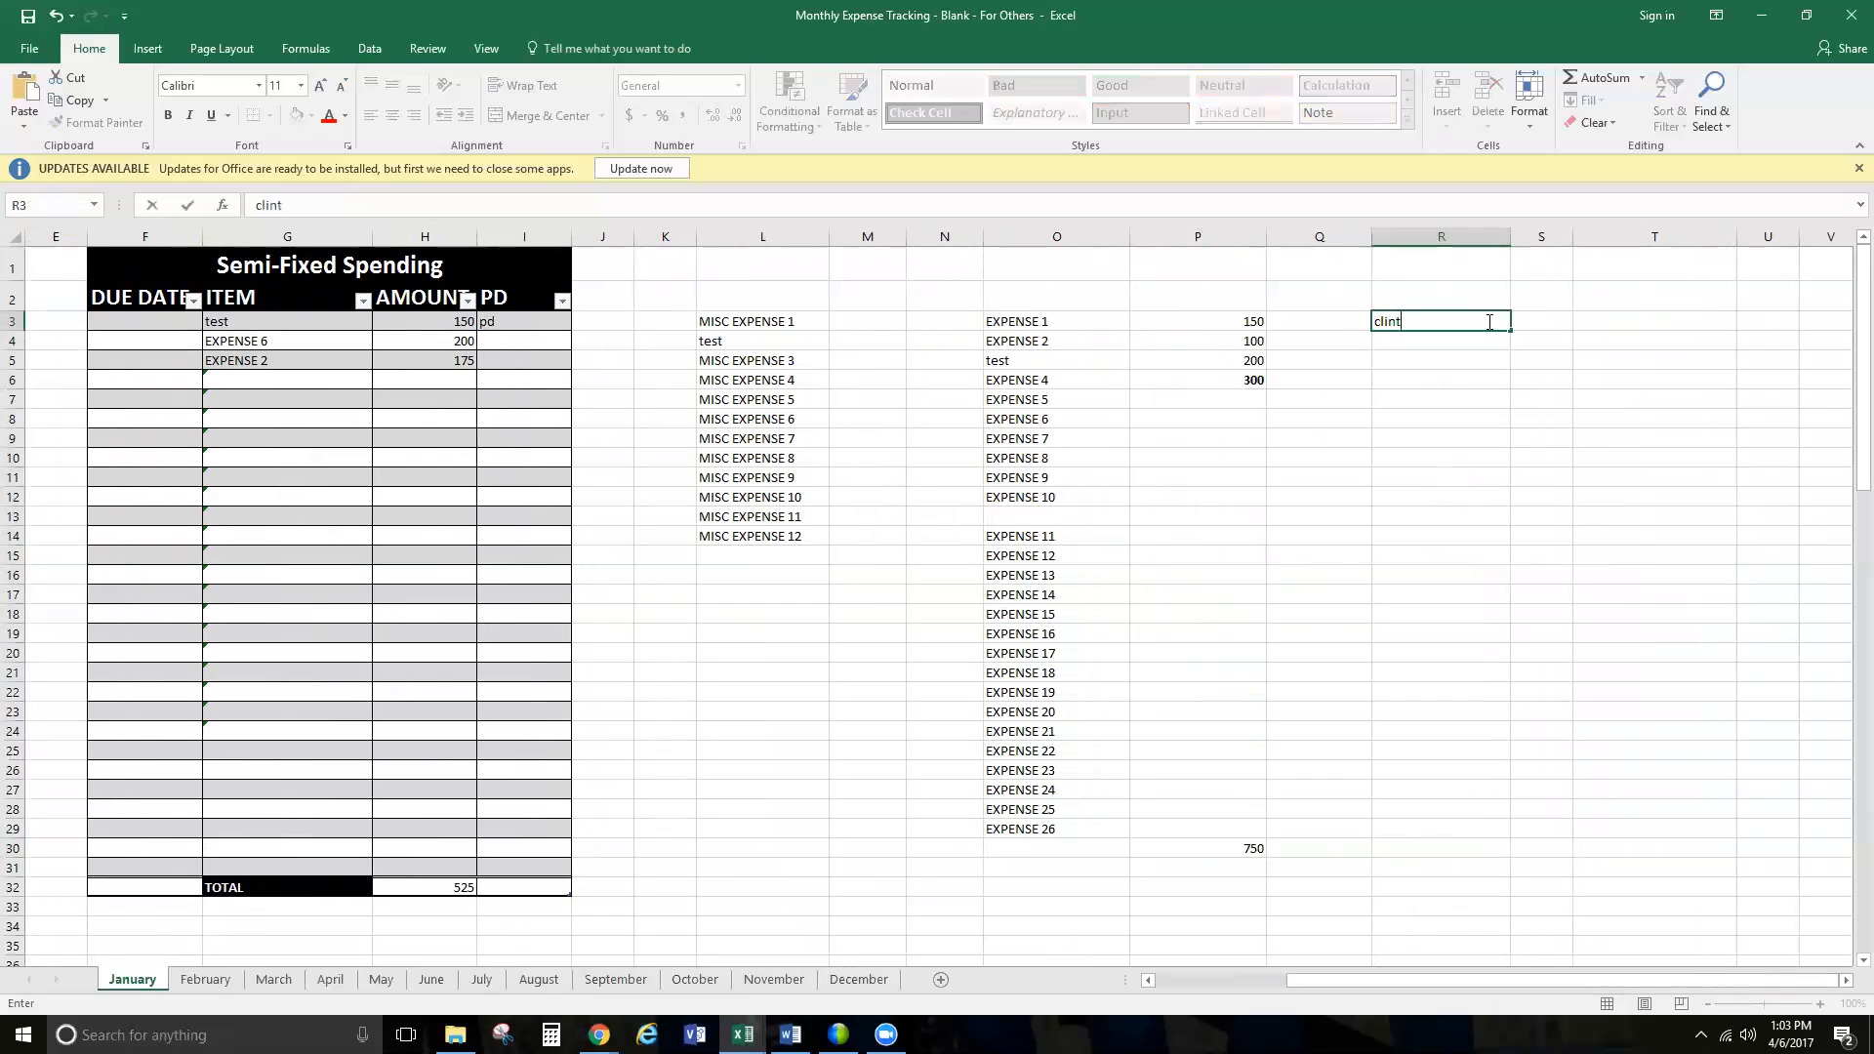
pyautogui.write("'s pay 1st")
pyautogui.press('Return')
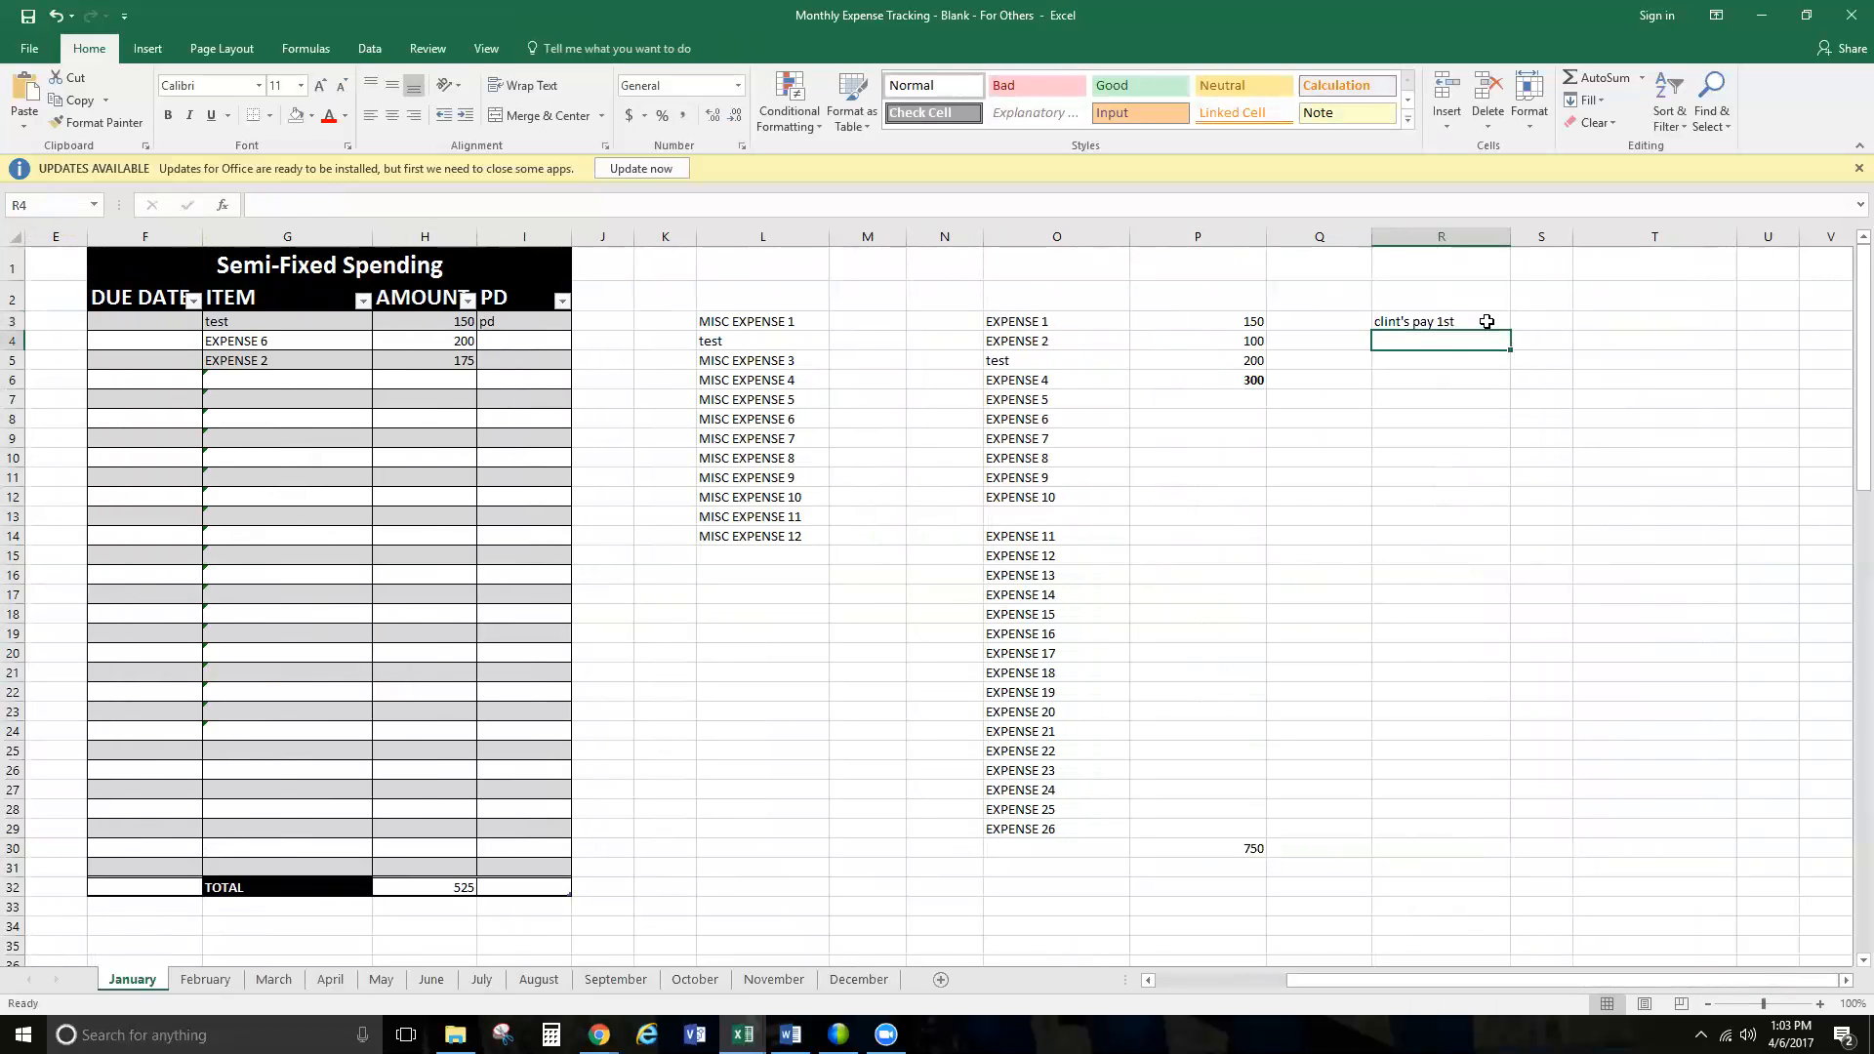
pyautogui.write("clint's ")
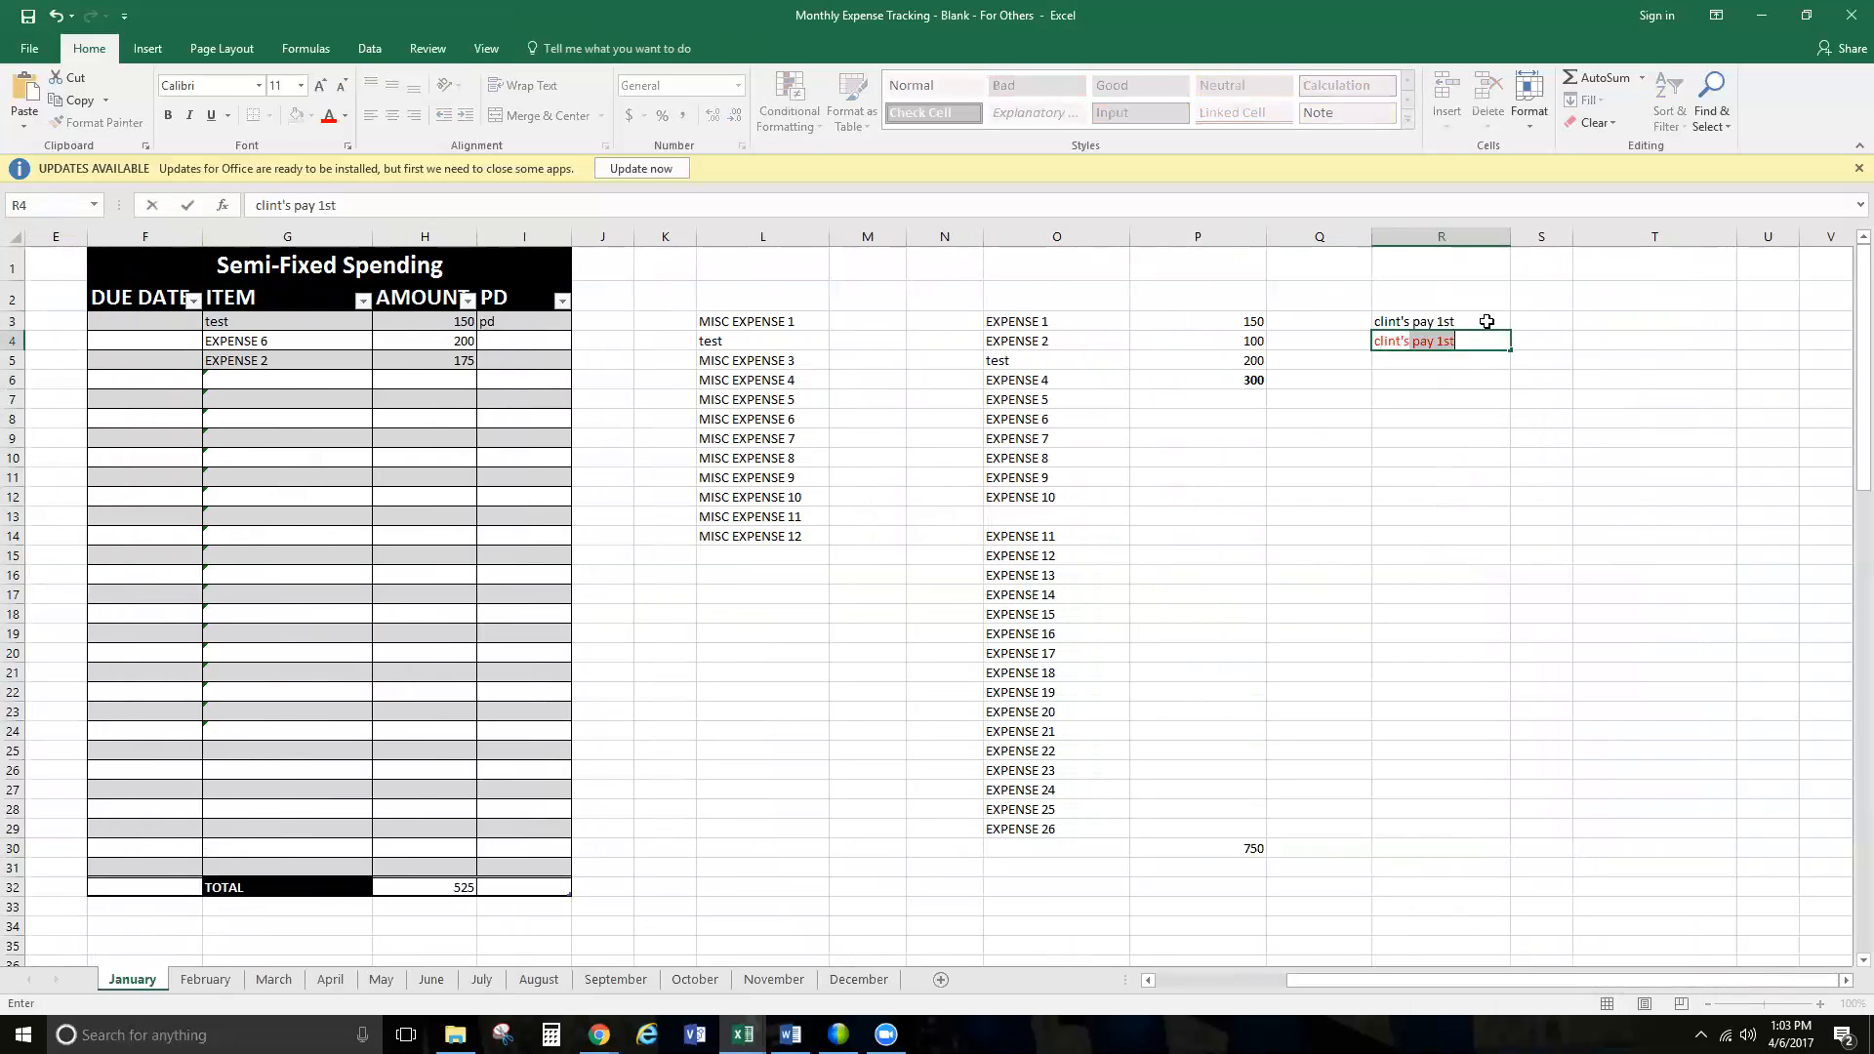
pyautogui.write('pay 15th')
pyautogui.press('Return')
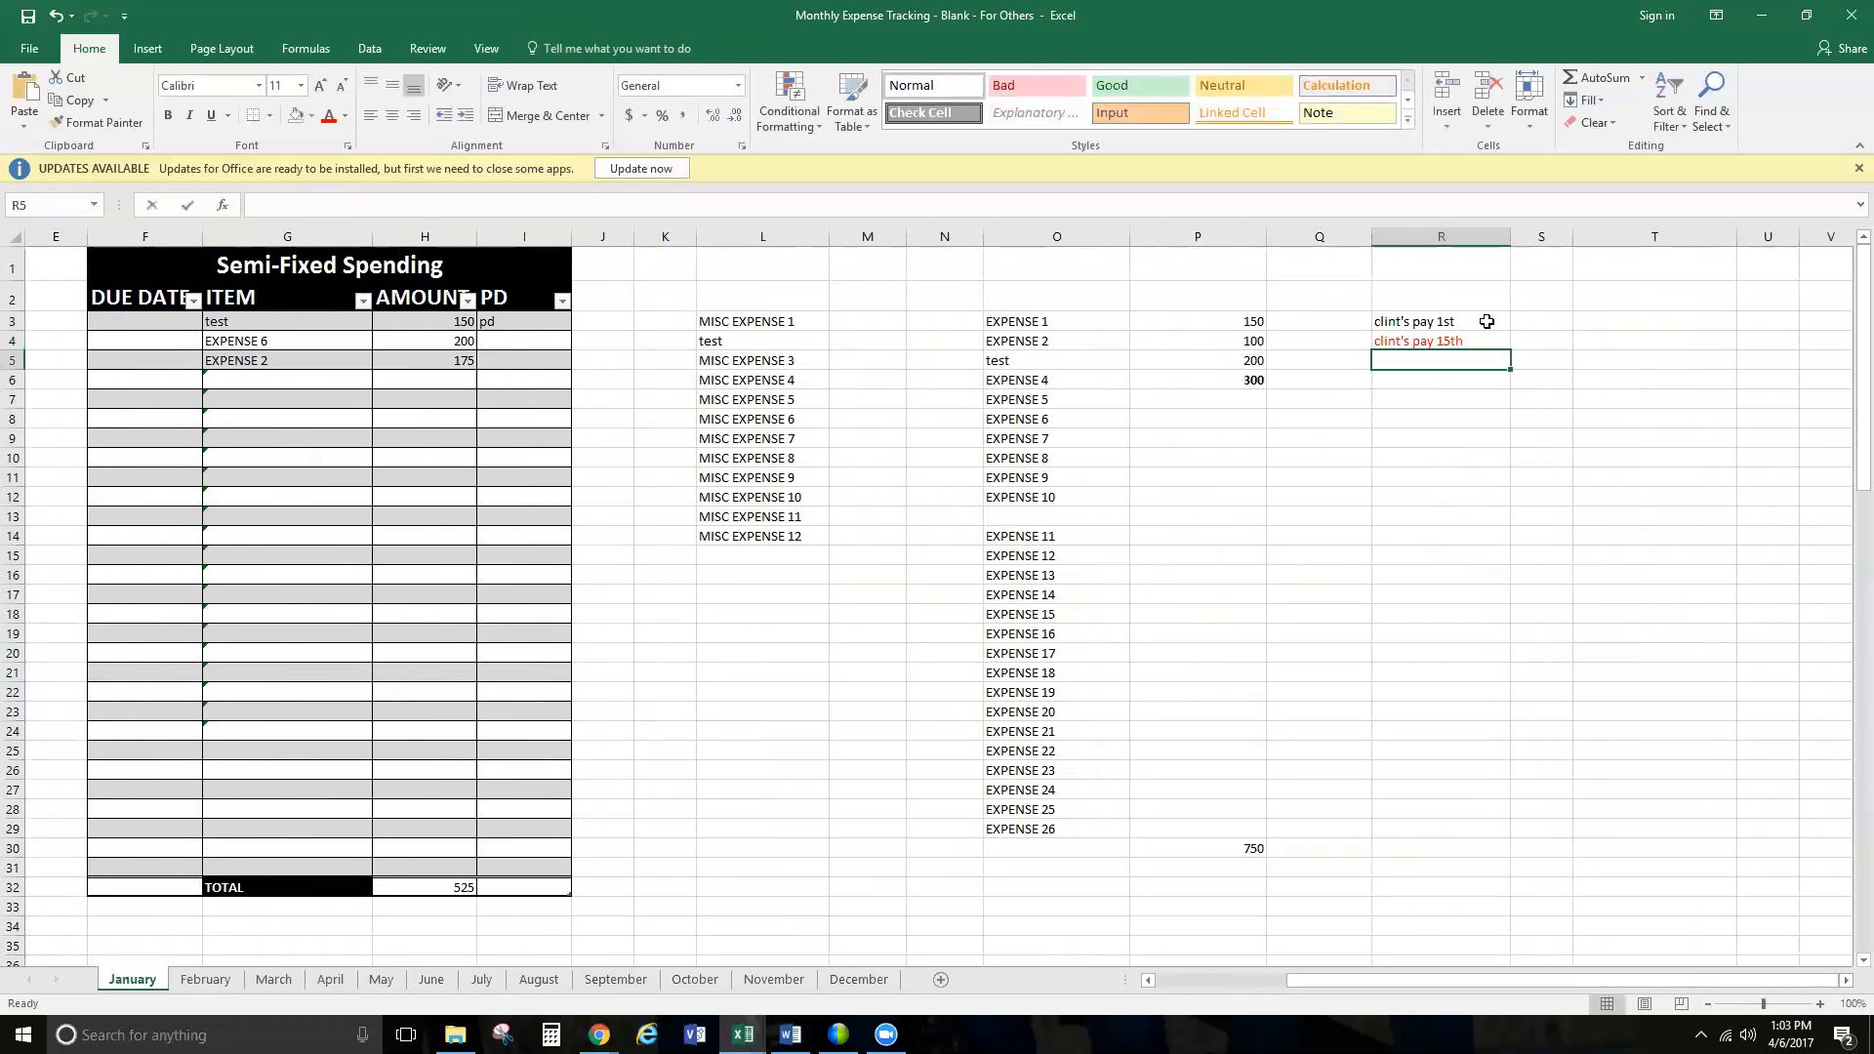
# - Enter the second earner's name in both R5 and R6 of the income list
pyautogui.write('morgan')
pyautogui.press('Return')
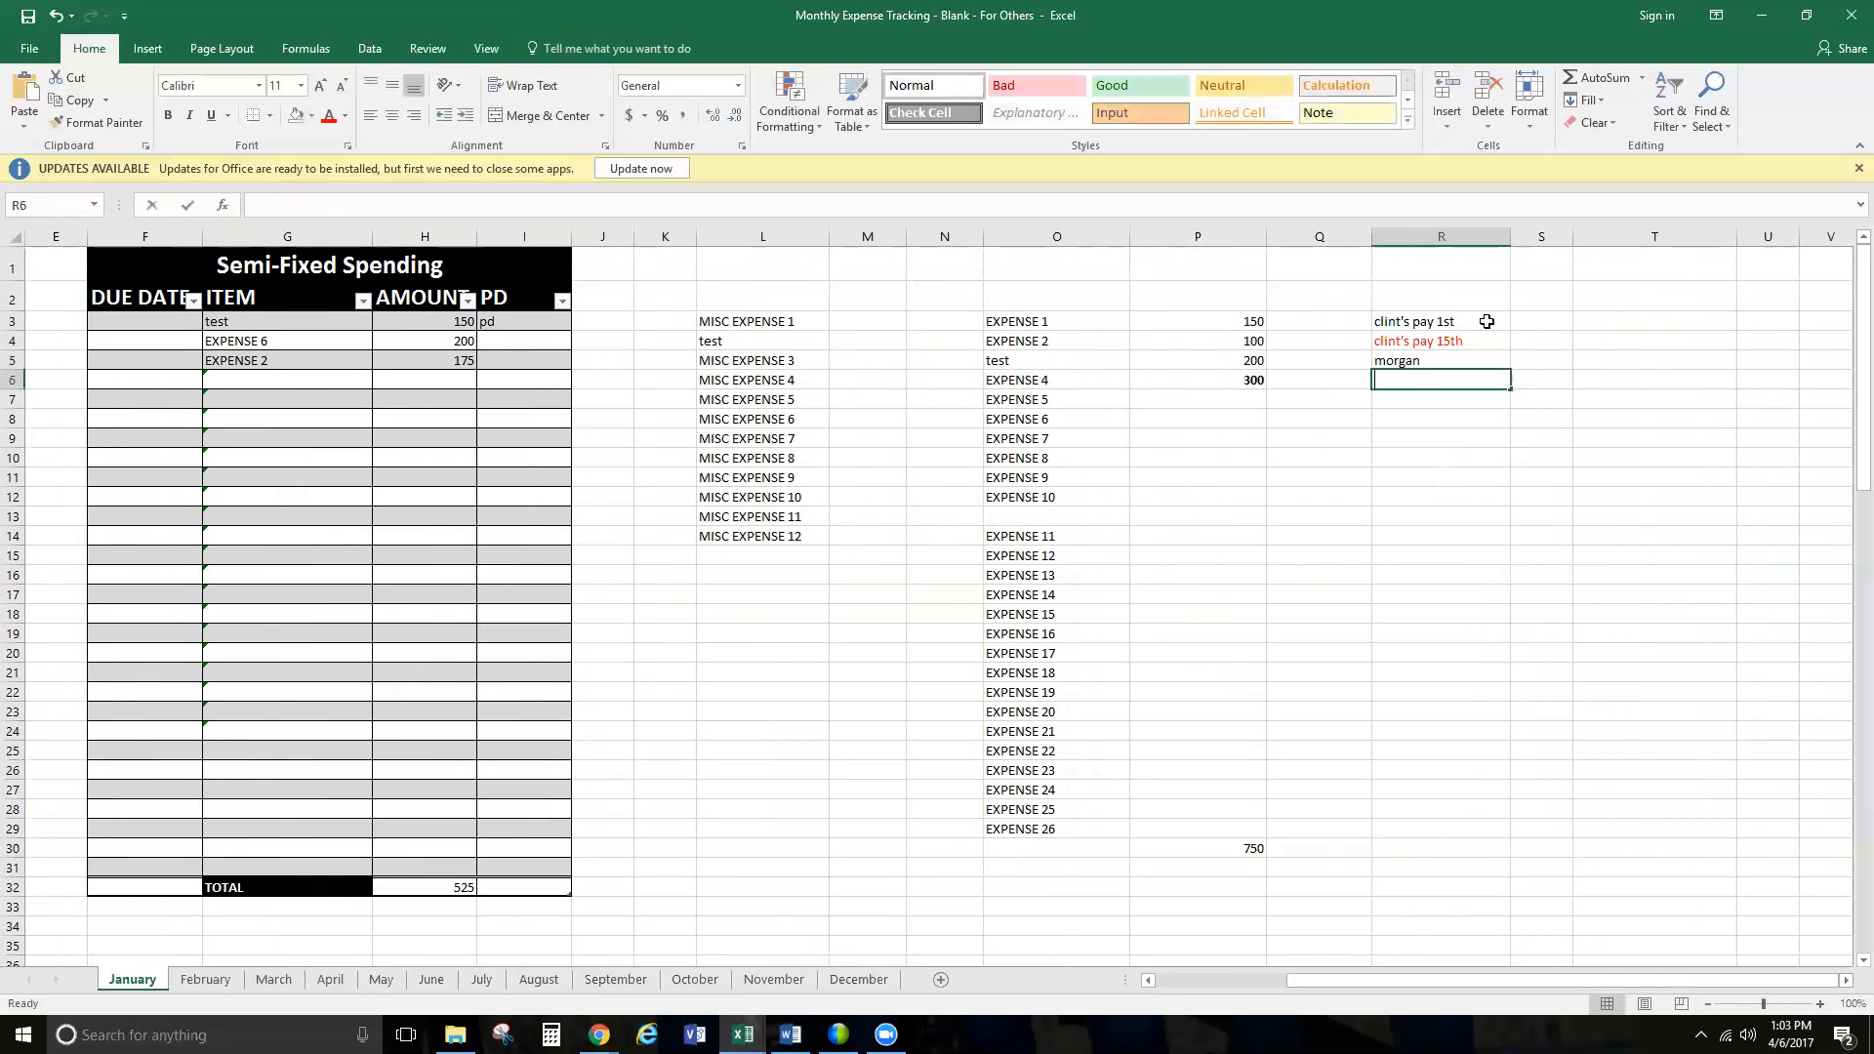
pyautogui.write('morgan')
pyautogui.press('Return')
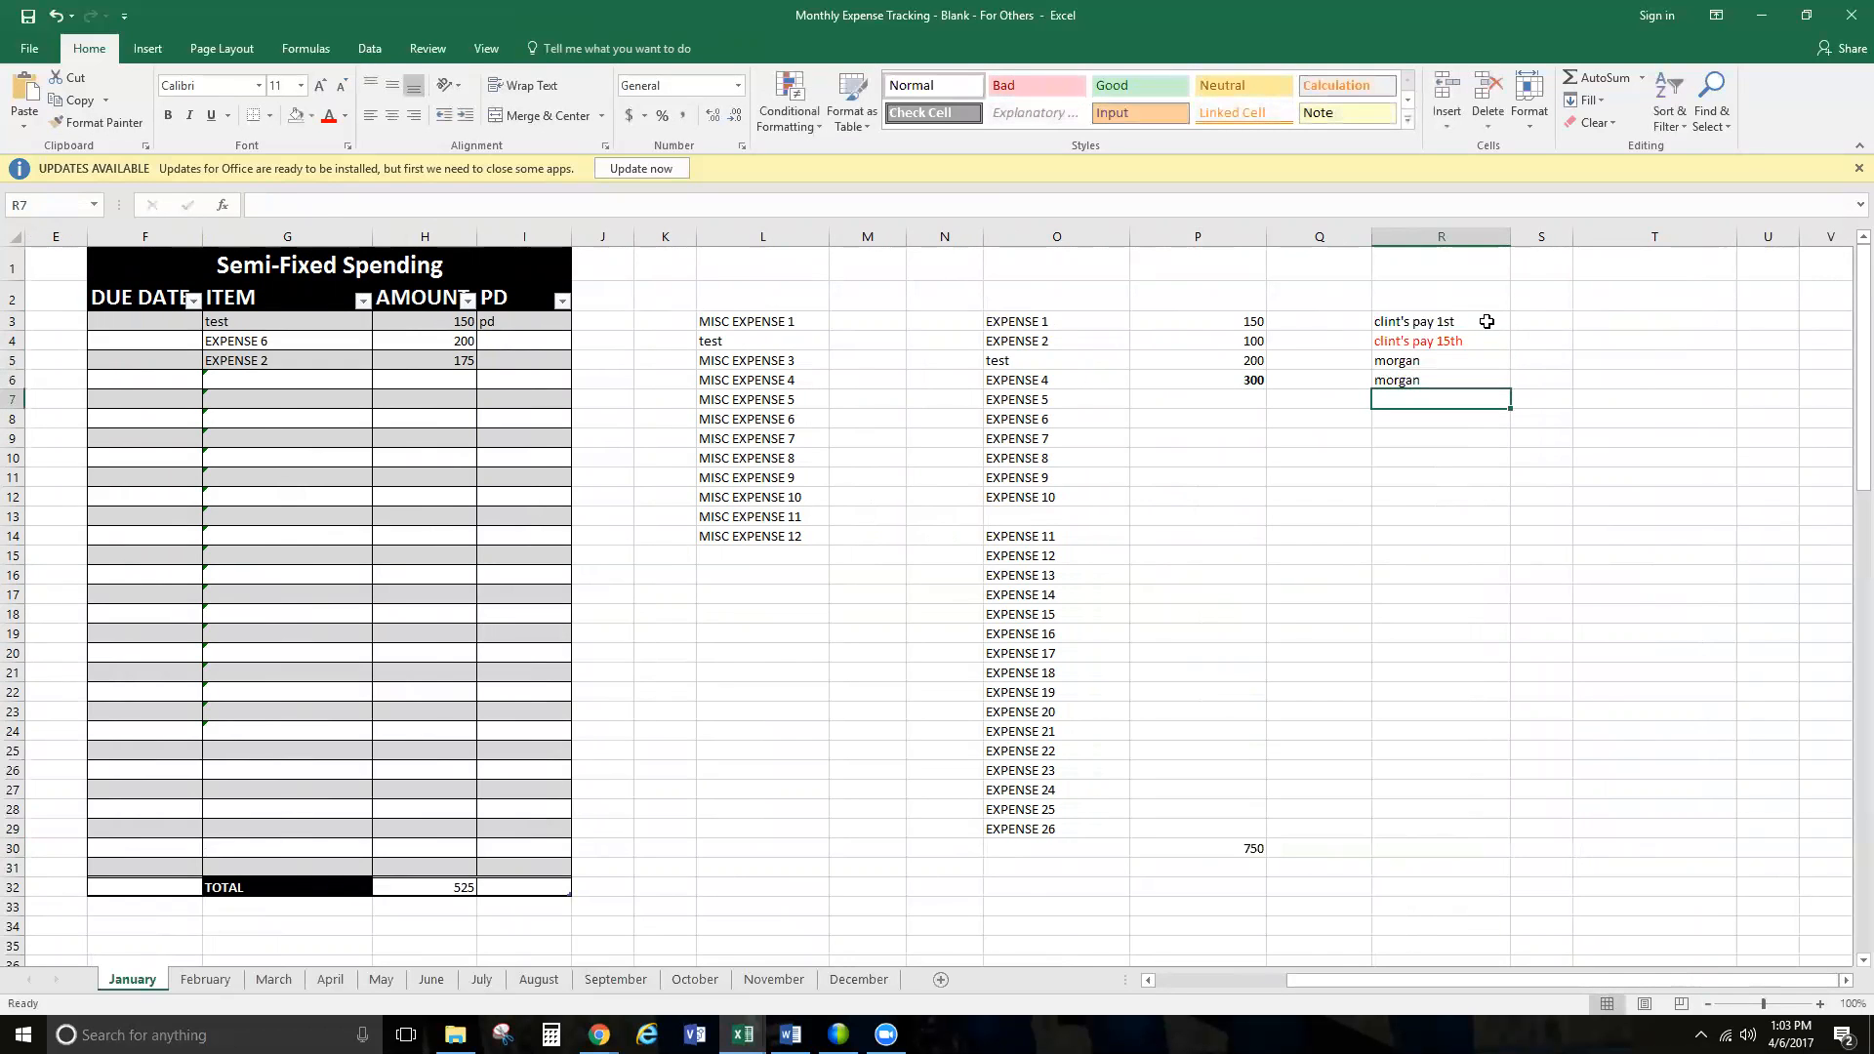
# - Enter pay amounts in column S: 10000 for each of the first earner's paychecks and 5000 for each of the second earner's
pyautogui.click(1519, 319)
pyautogui.write('10000')
pyautogui.press('Return')
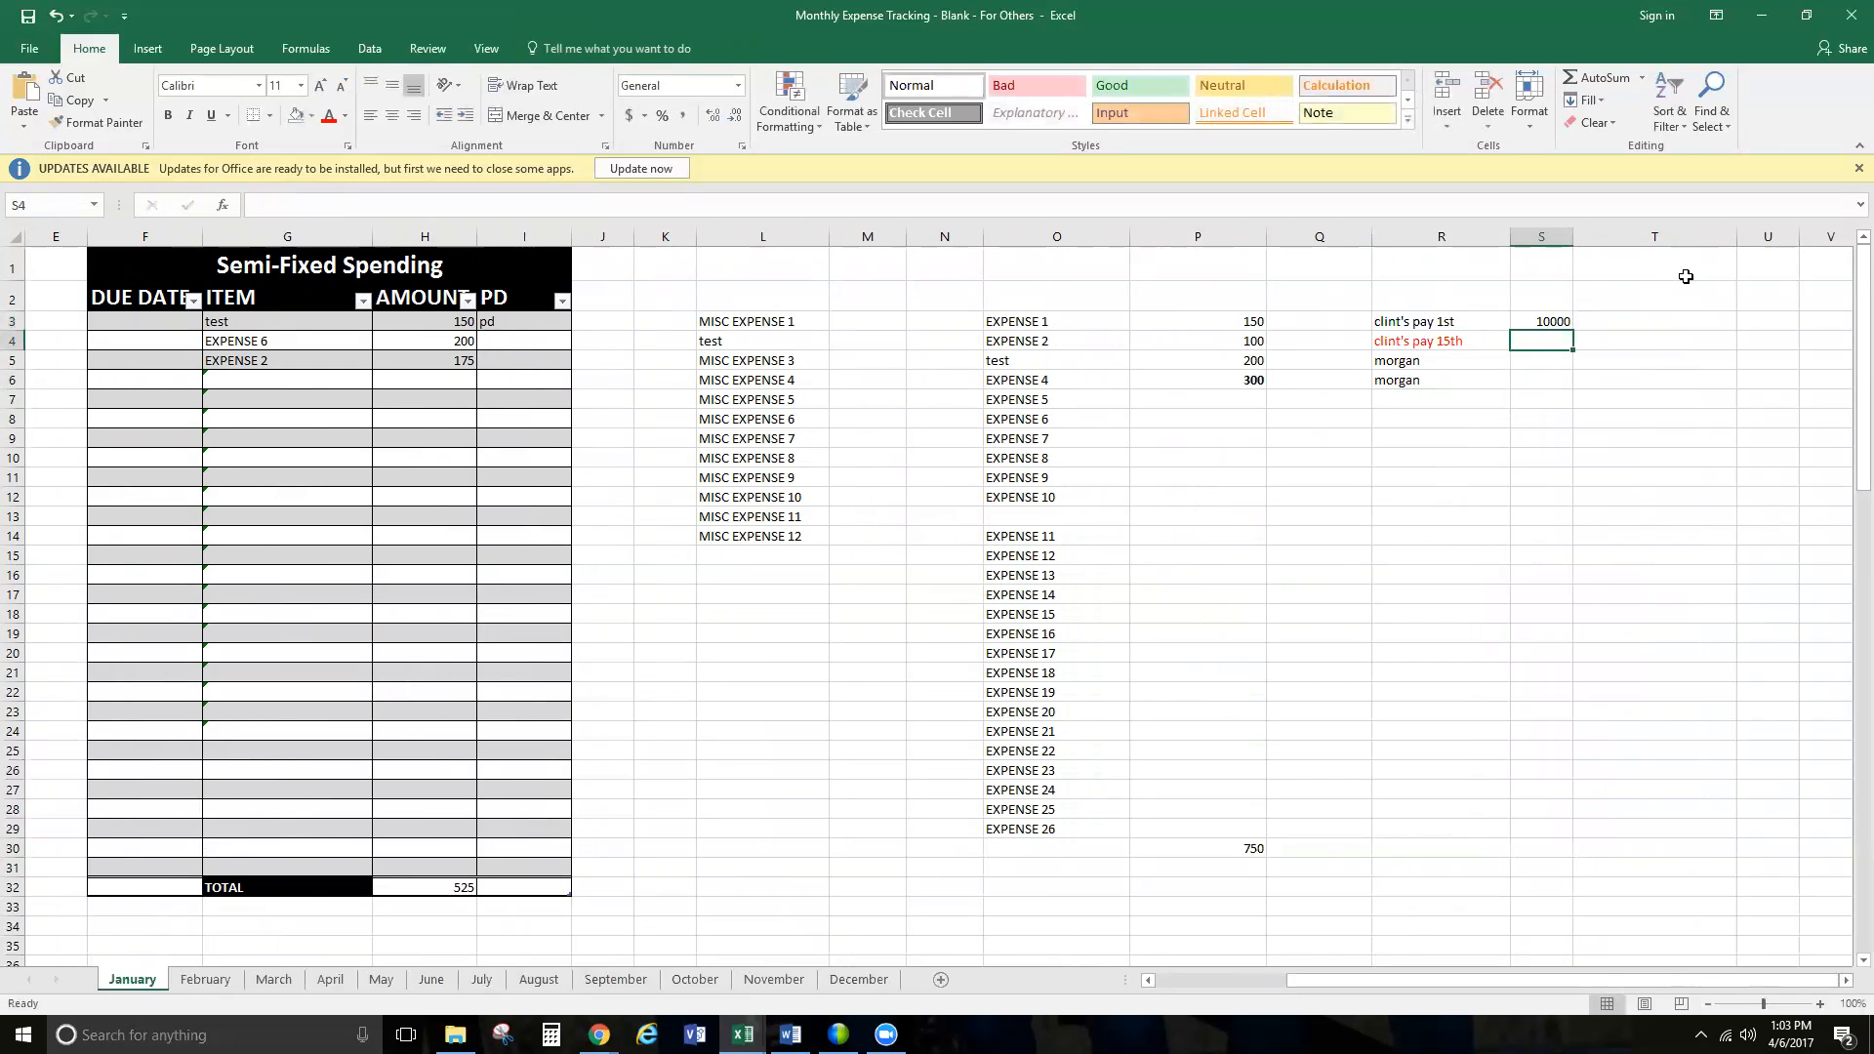
pyautogui.write('10000')
pyautogui.press('Return')
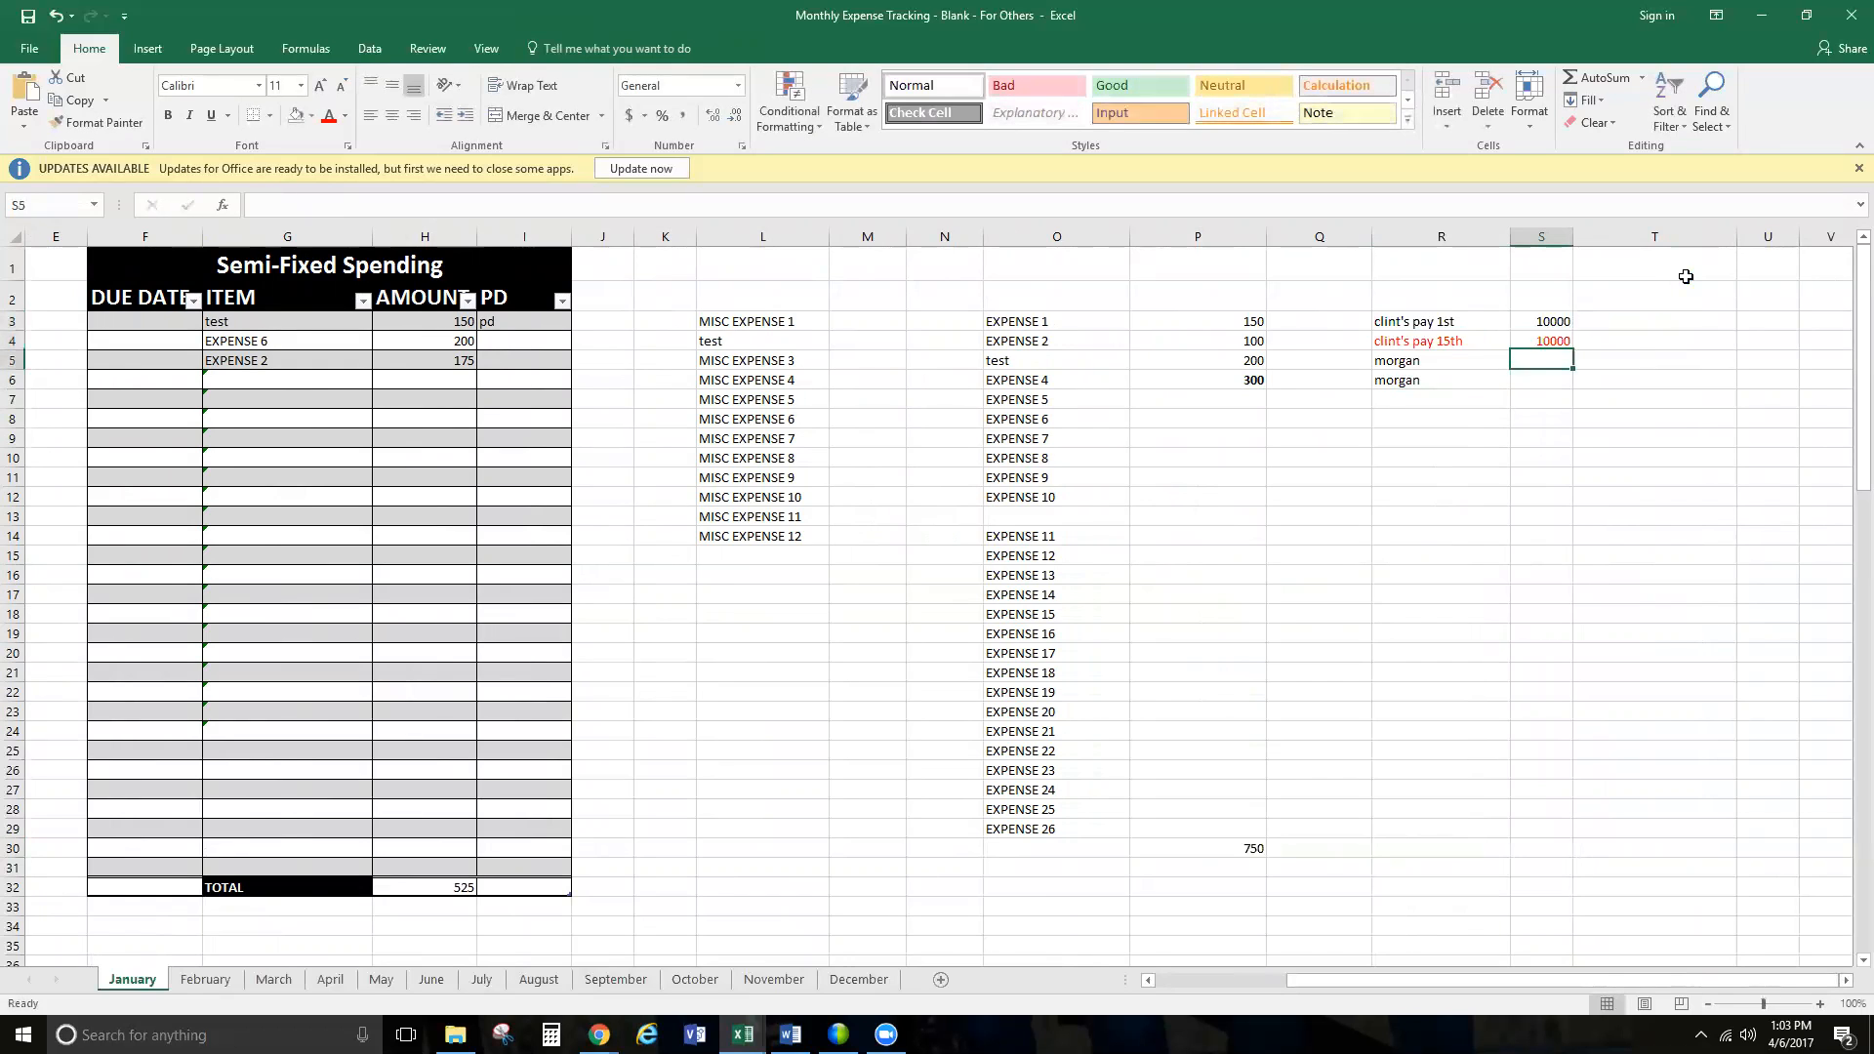
pyautogui.write('5000')
pyautogui.press('Return')
pyautogui.write('5000')
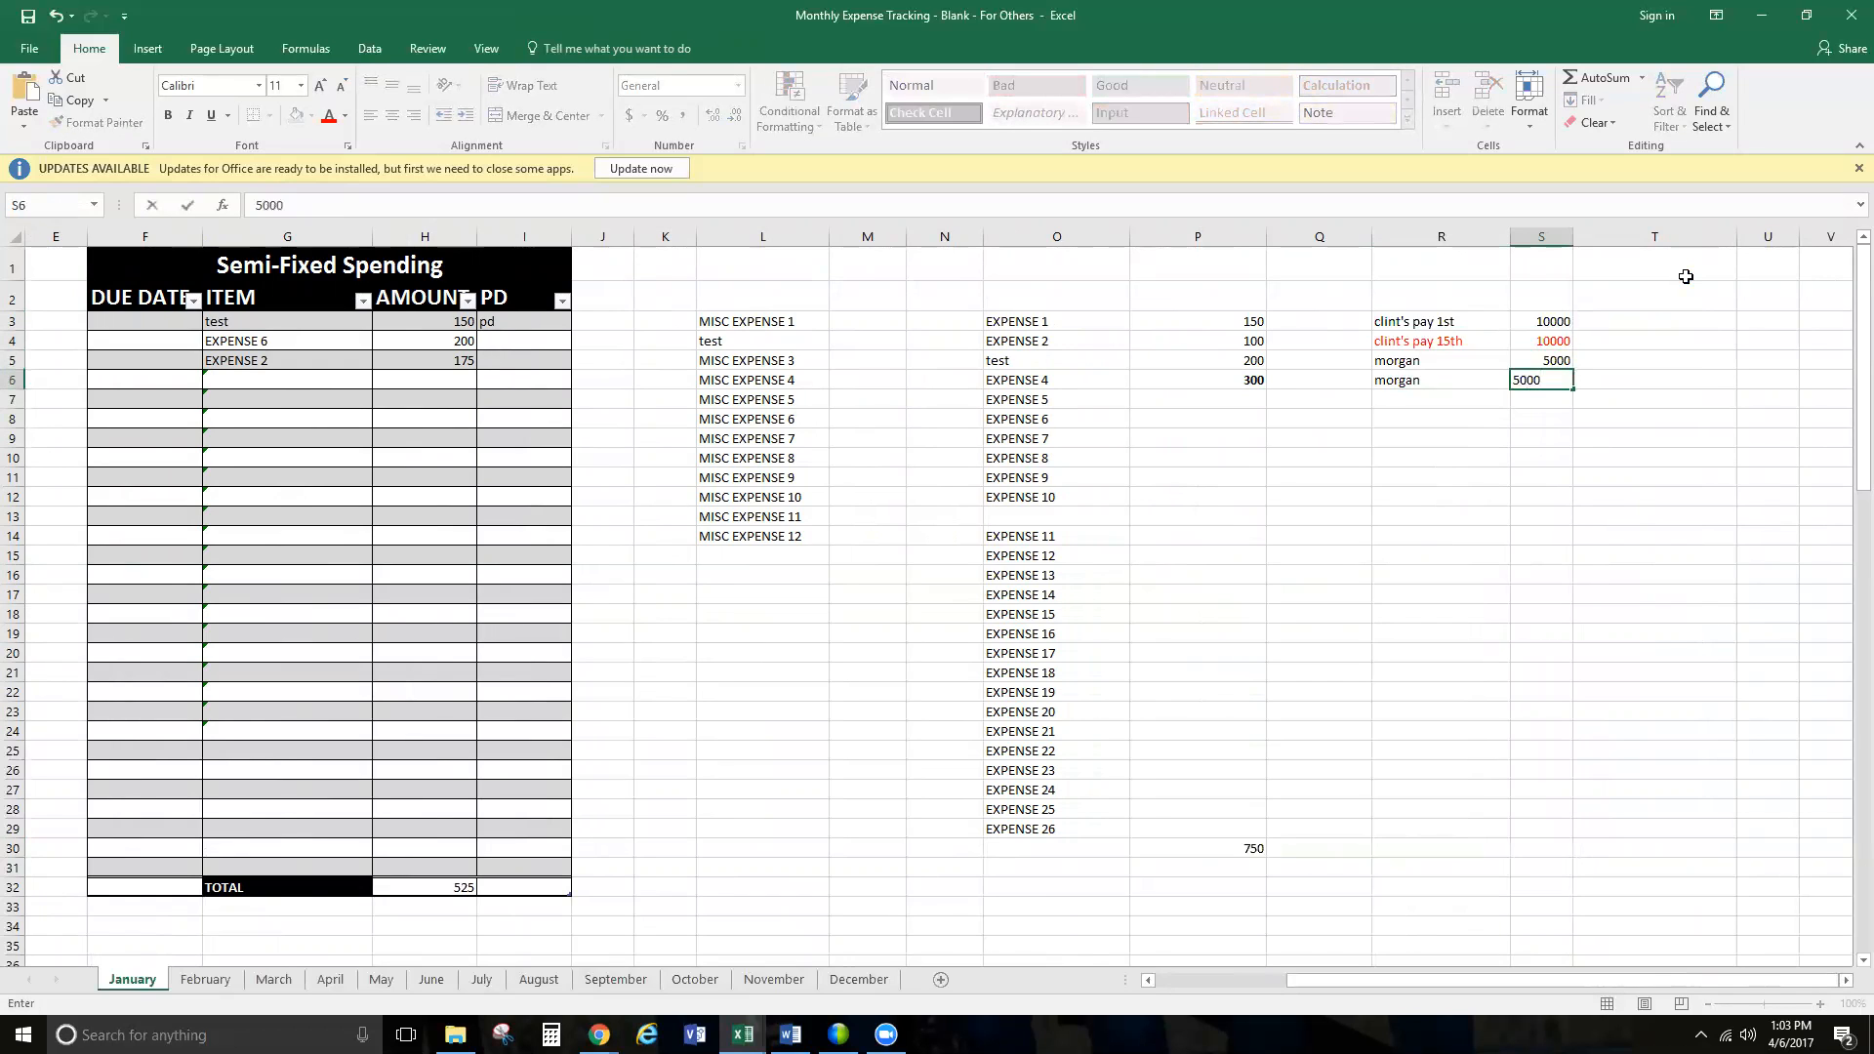
pyautogui.press('Return')
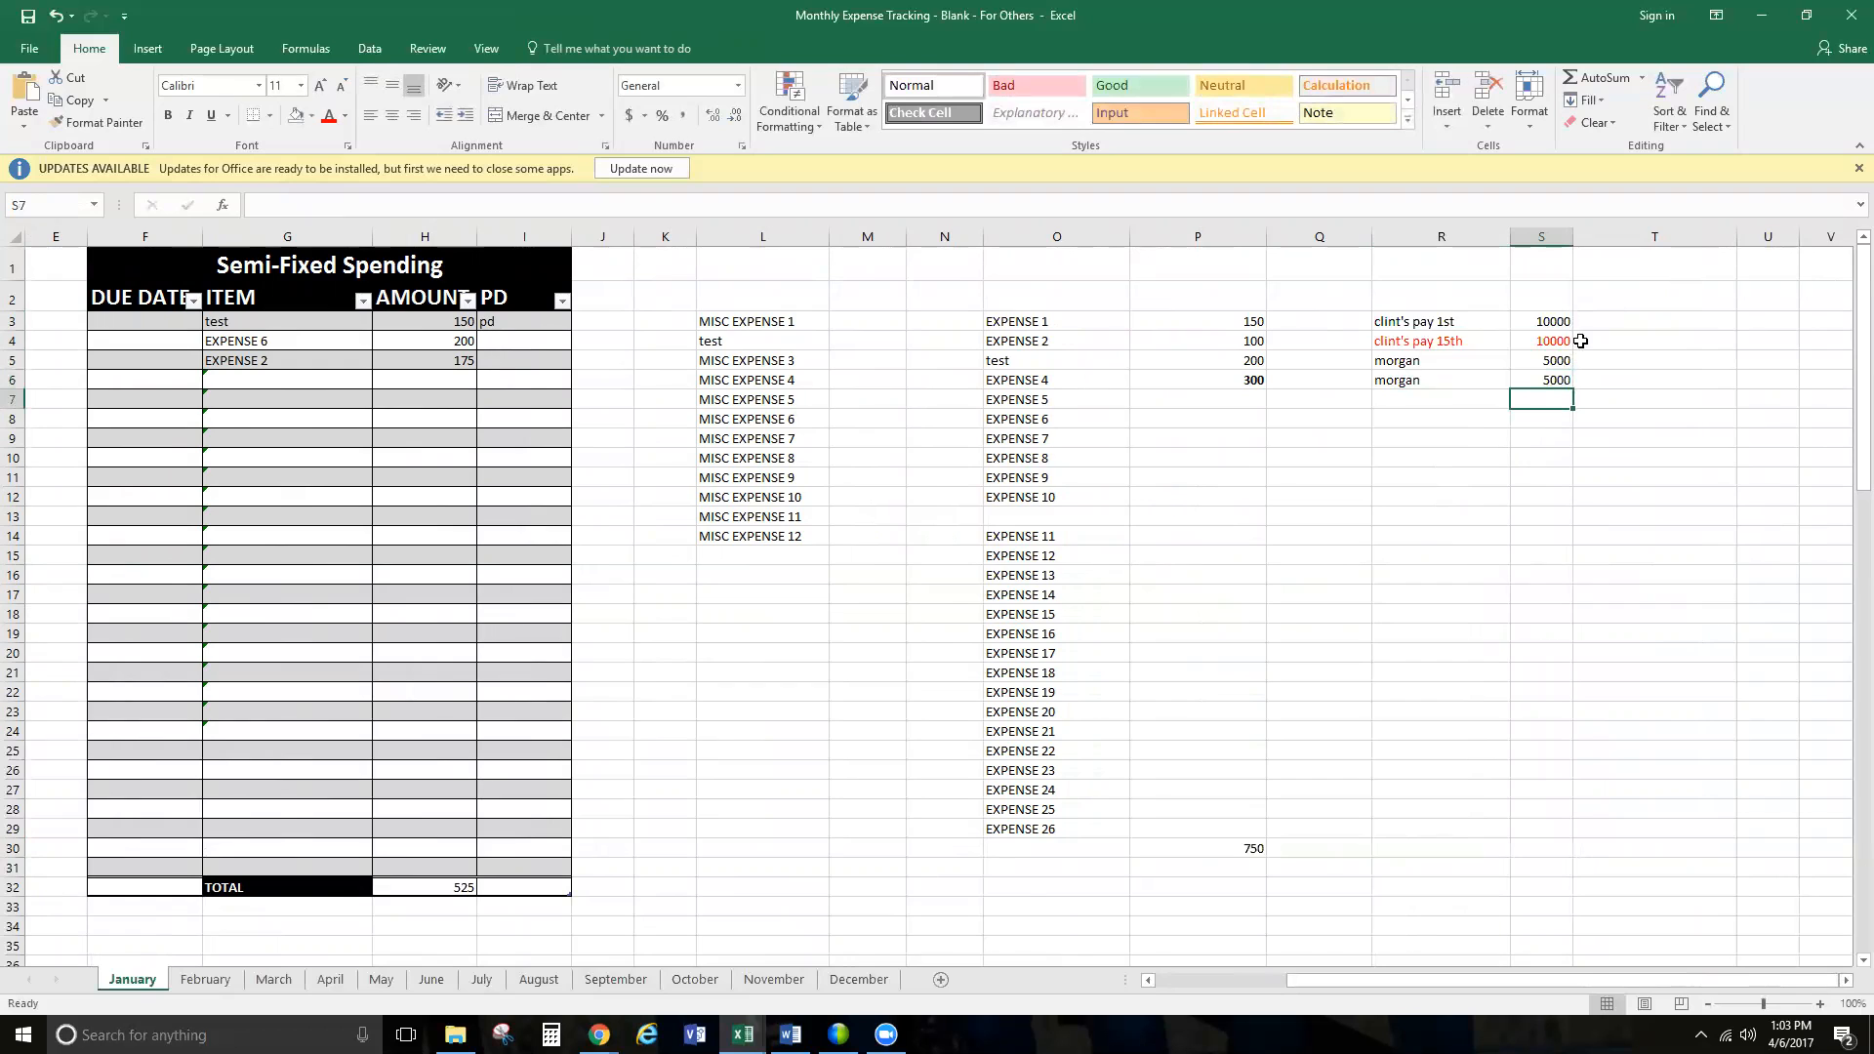
# - Add a "rental" income entry in R7 with an amount of 3000 in S7
pyautogui.click(1444, 400)
pyautogui.write('rental')
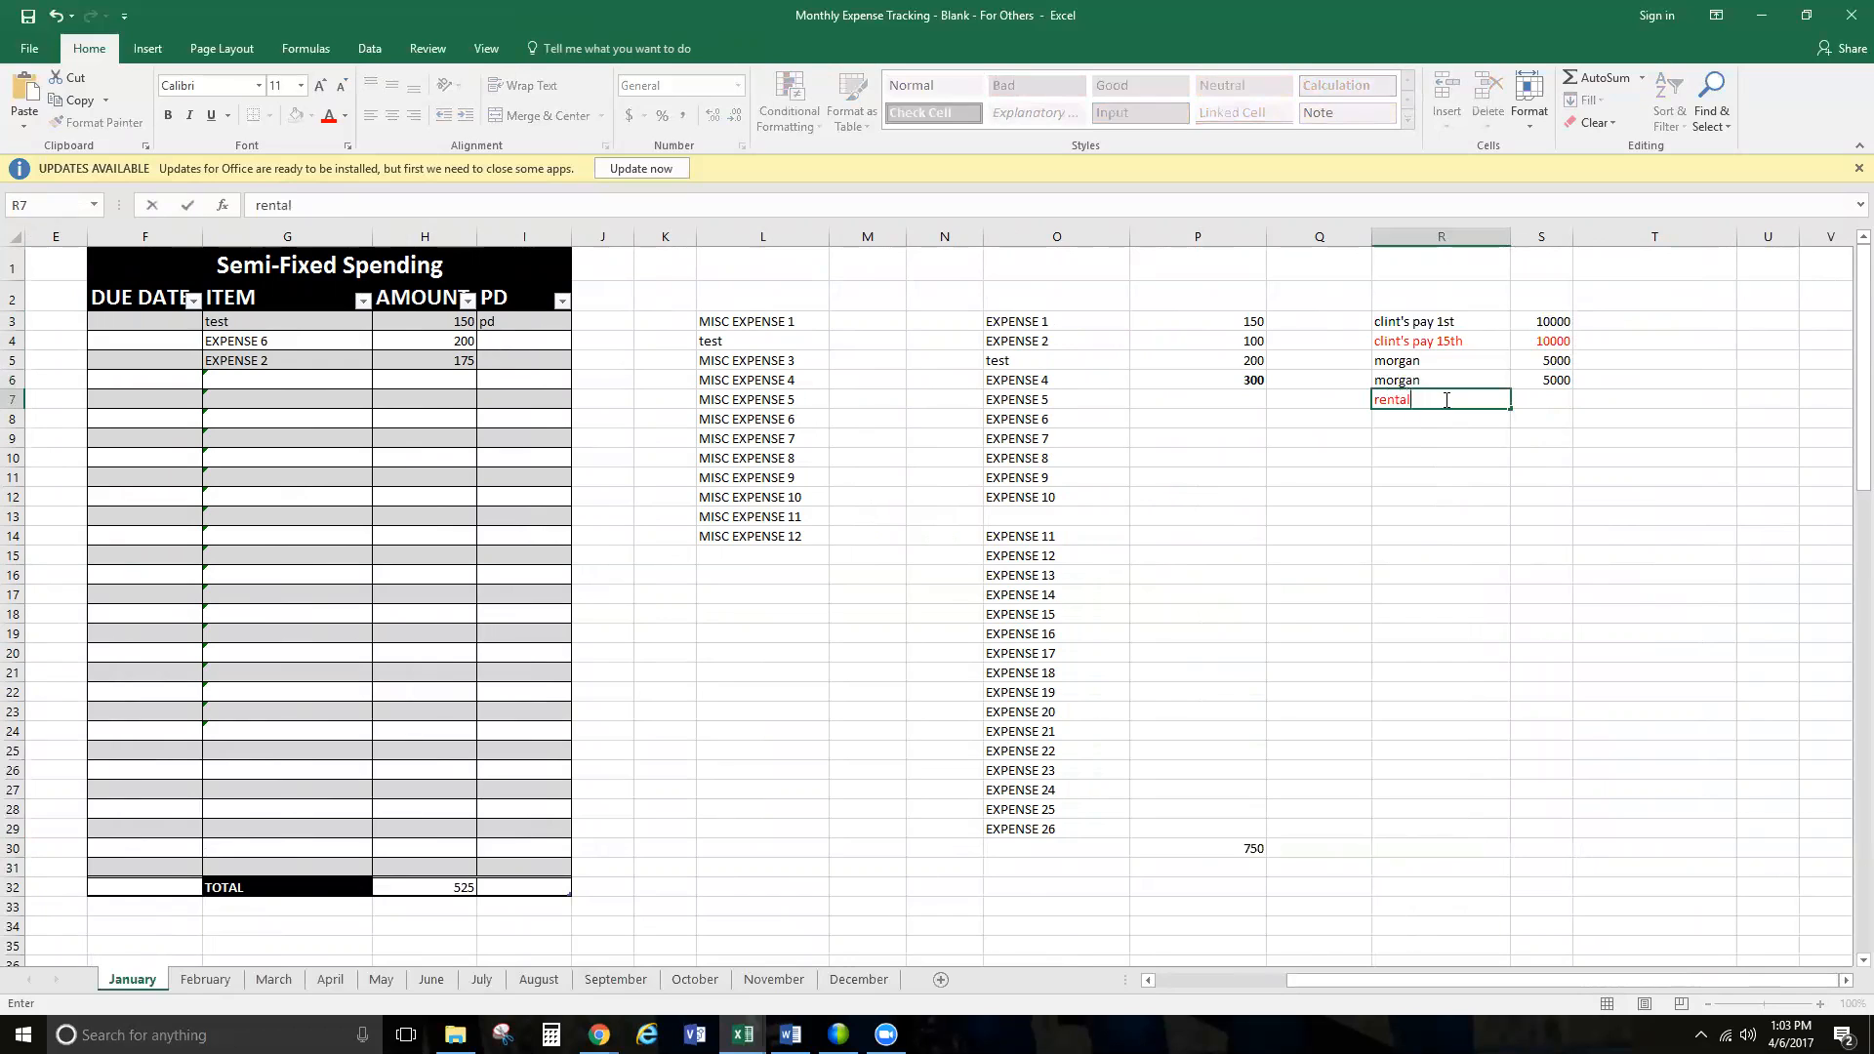
pyautogui.press('Tab')
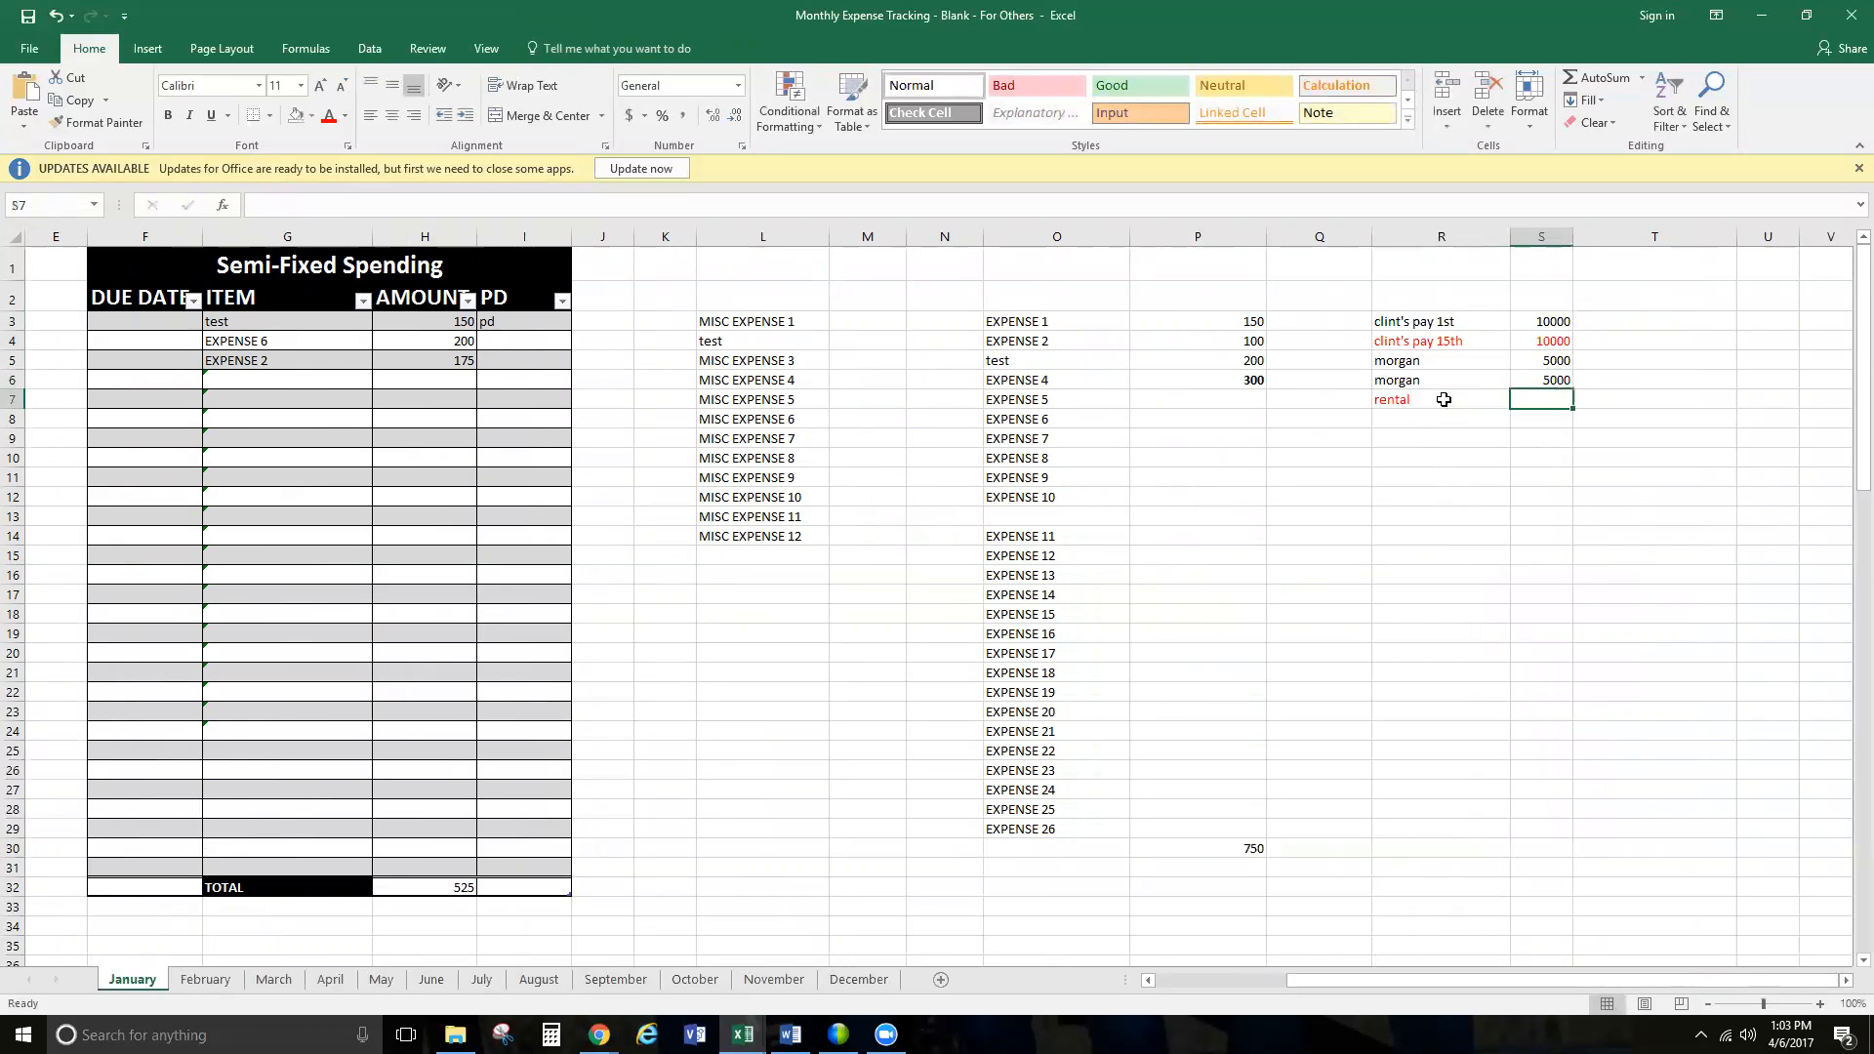
pyautogui.write('3000')
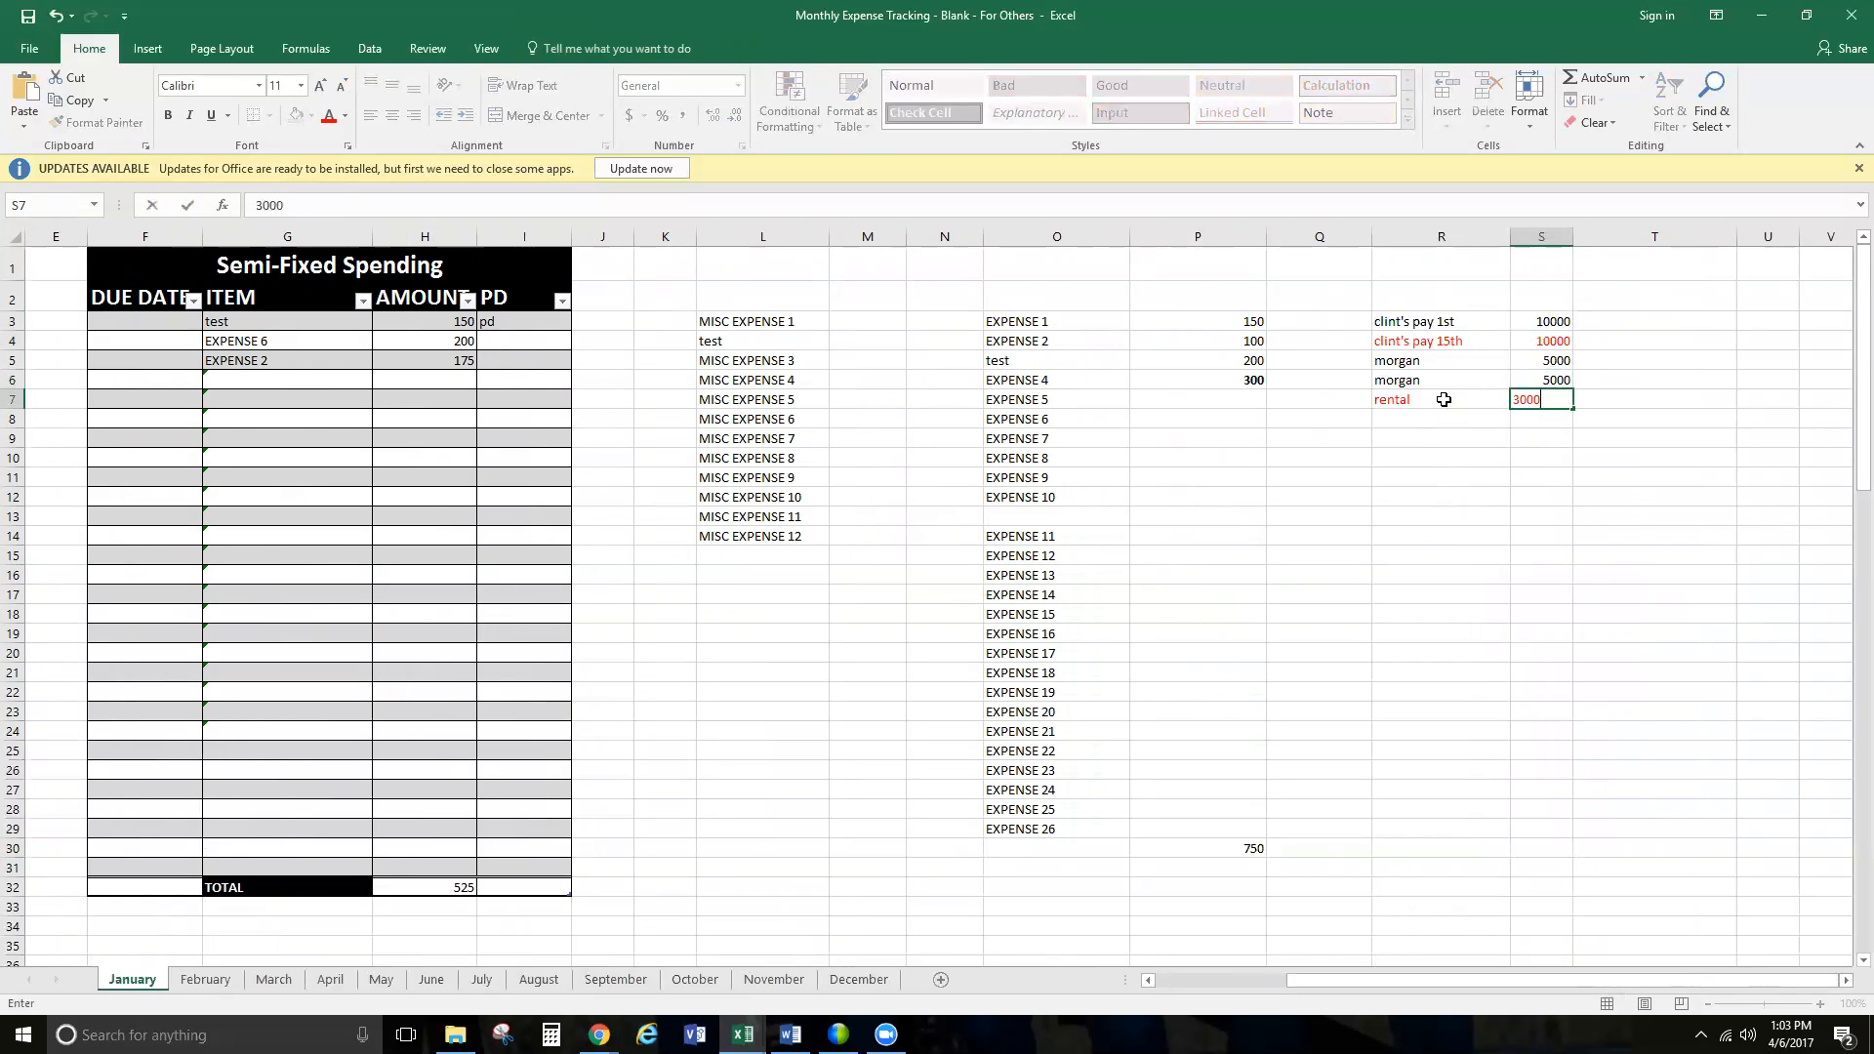
pyautogui.press('Return')
# - Total the income amounts S3:S7 in cell S8 with AutoSum
pyautogui.moveTo(1555, 325); pyautogui.dragTo(1550, 396)
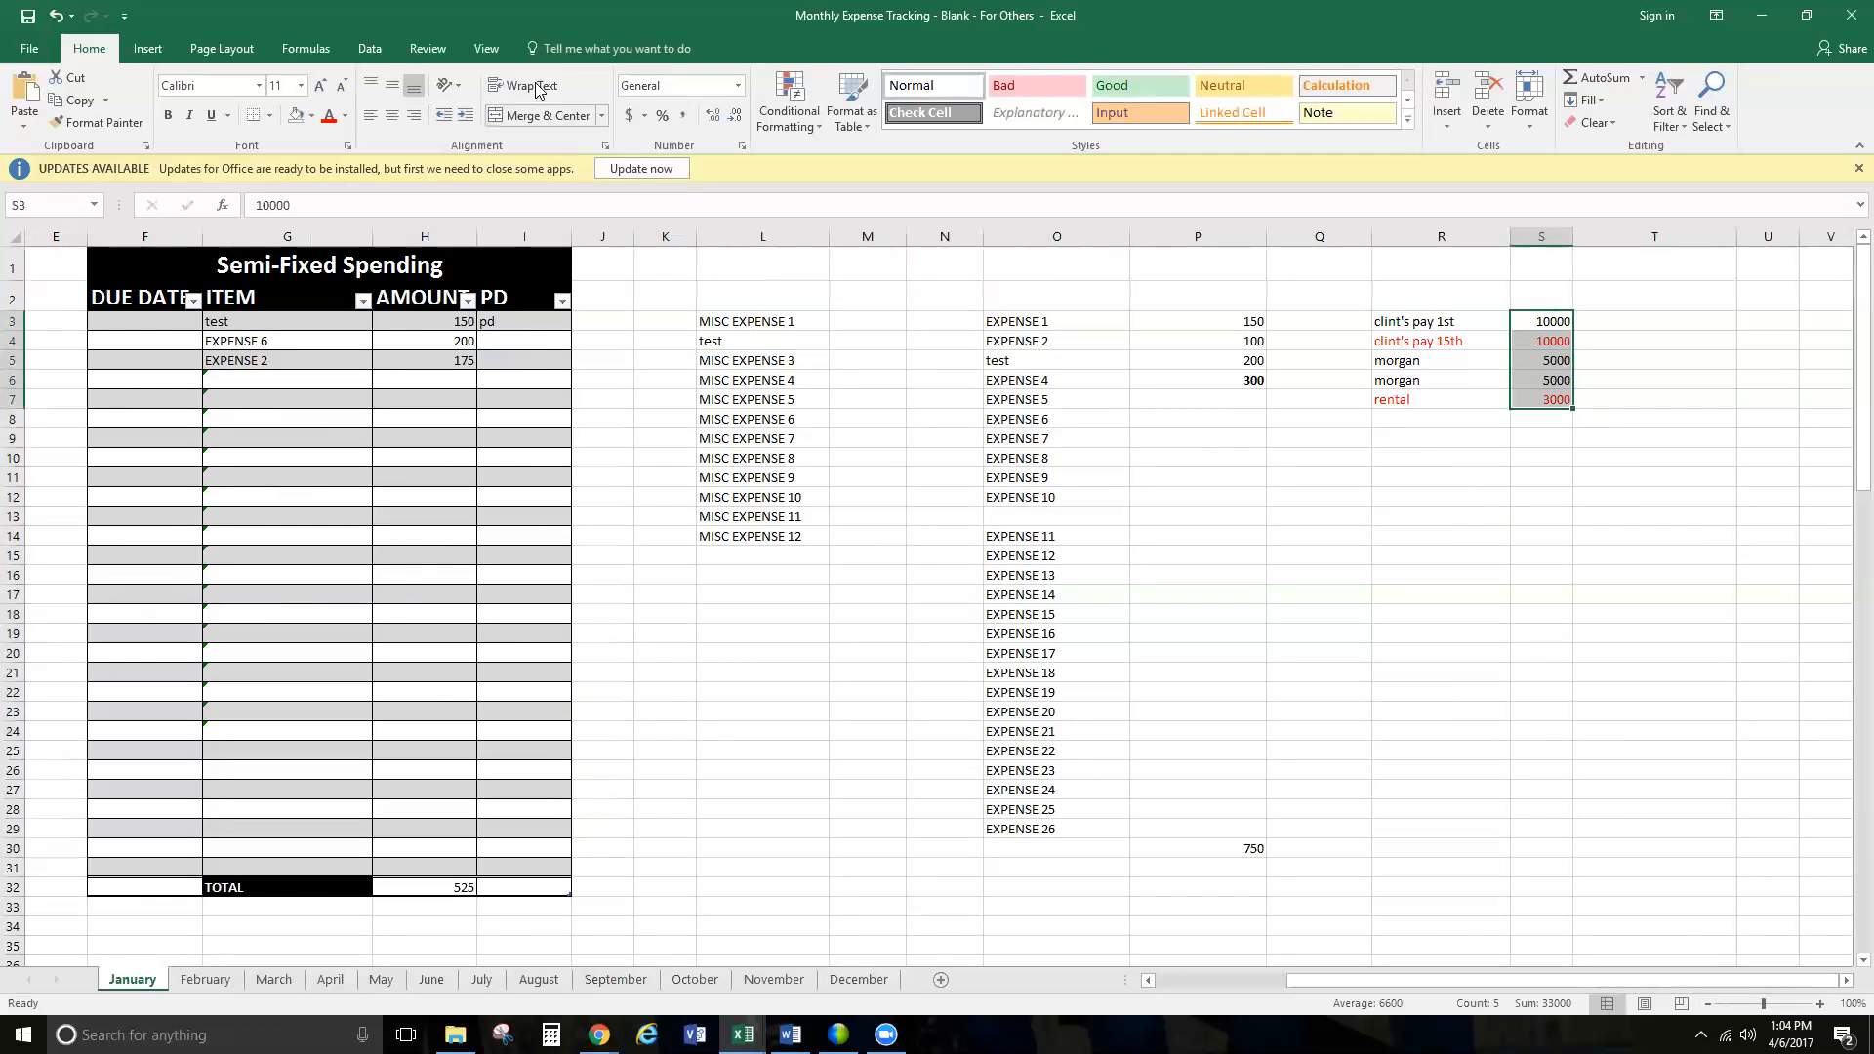
pyautogui.click(1596, 77)
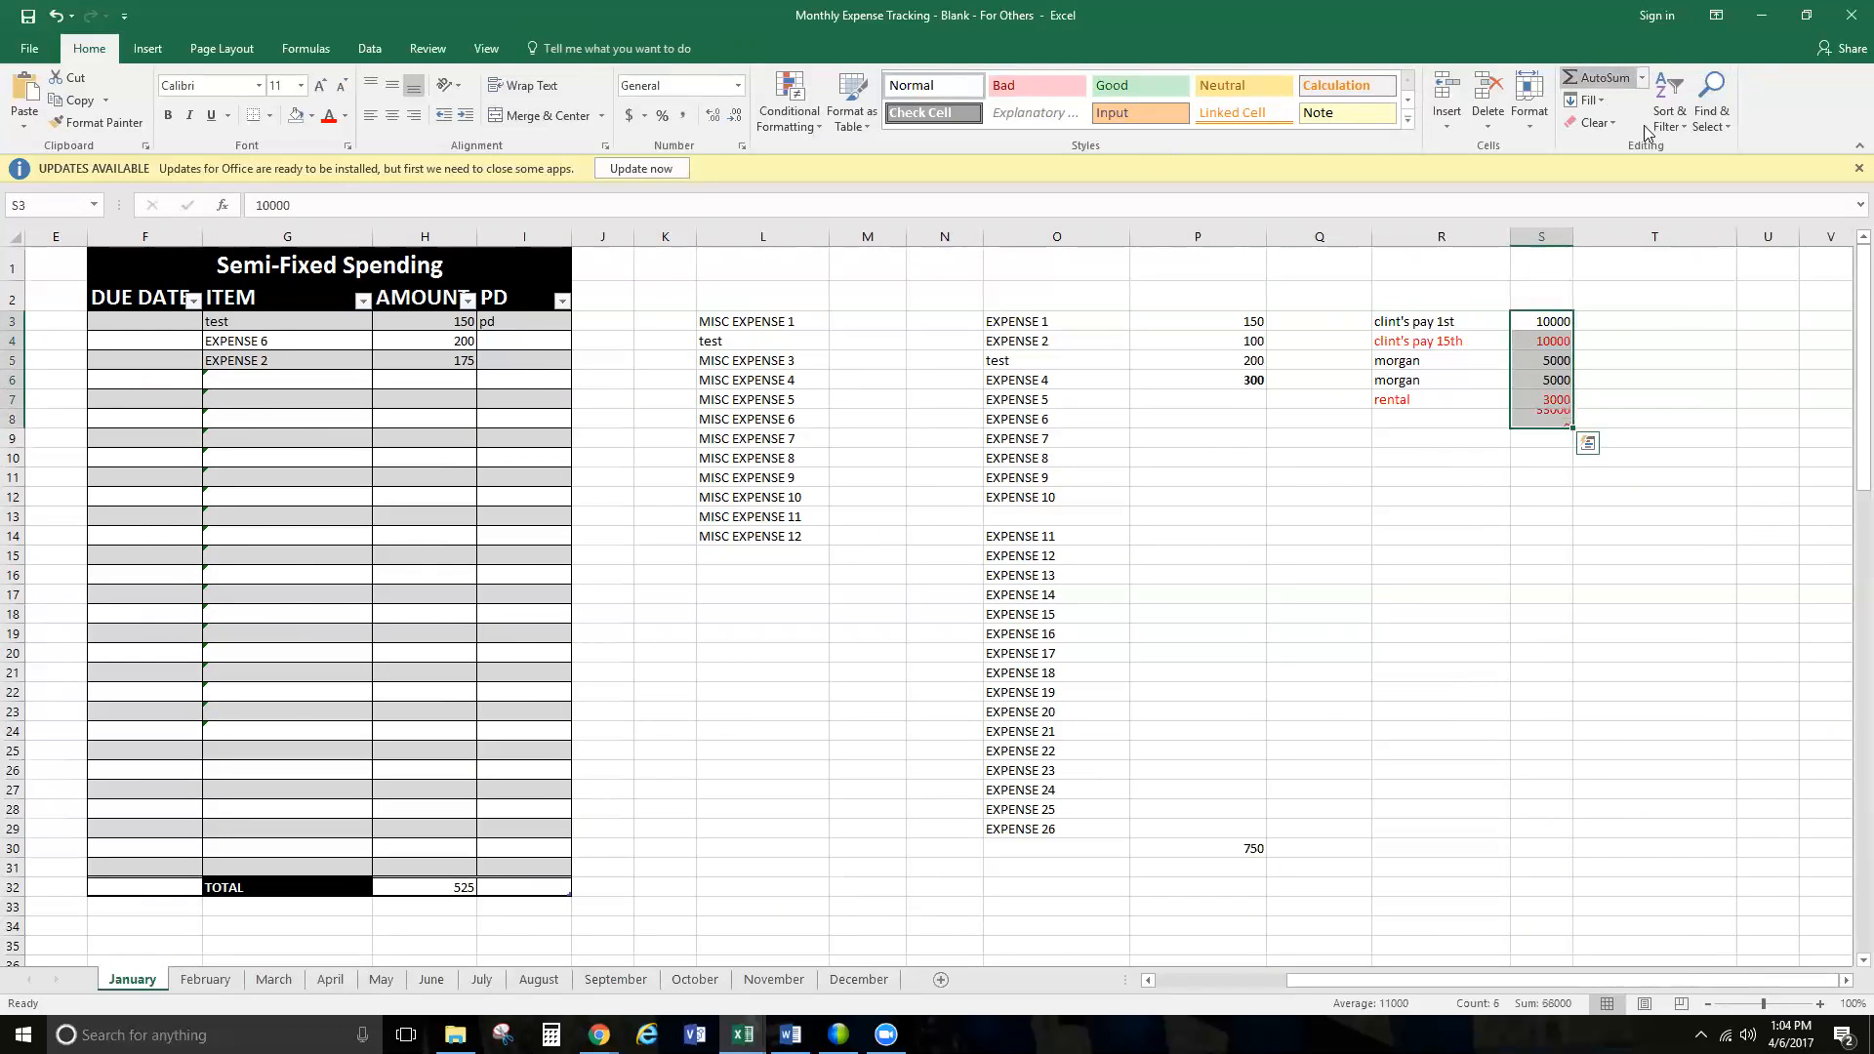
pyautogui.click(1552, 418)
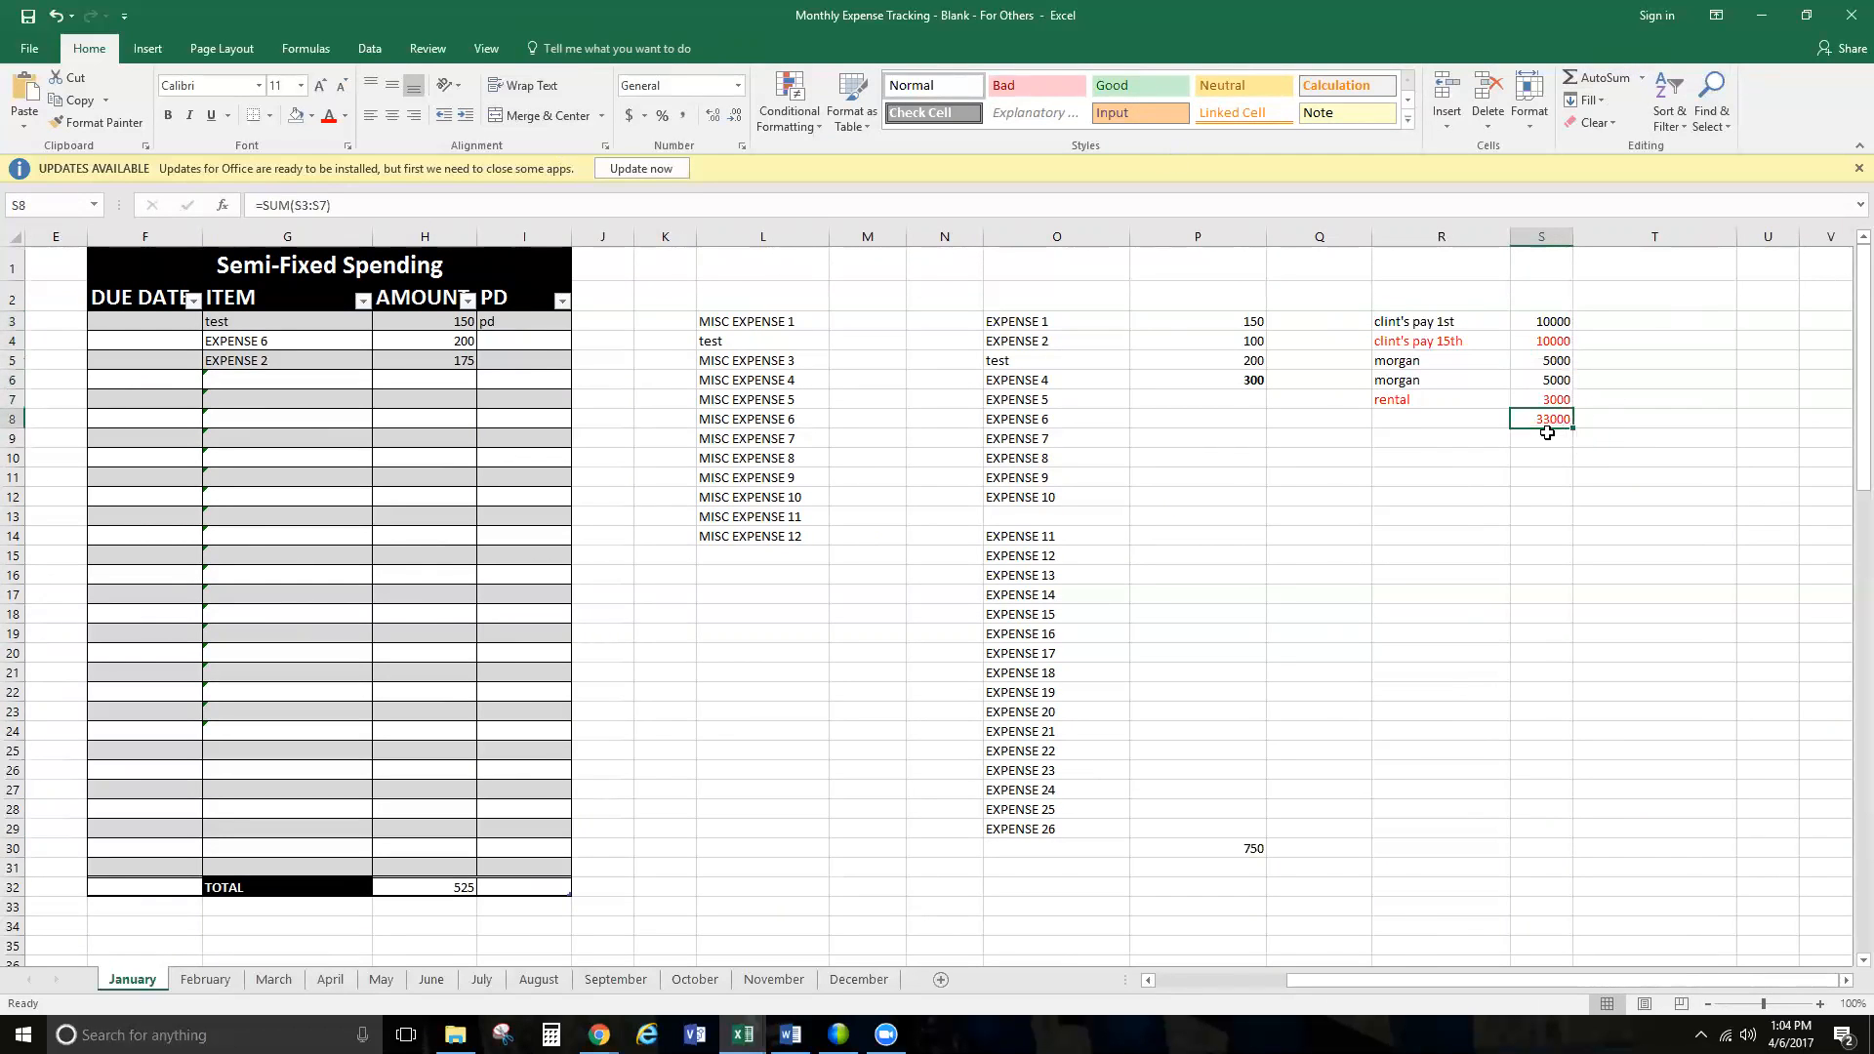
# - Label R11 "leftover" and subtract the expense total from the income total in S11 with =S8-P30
pyautogui.click(1397, 473)
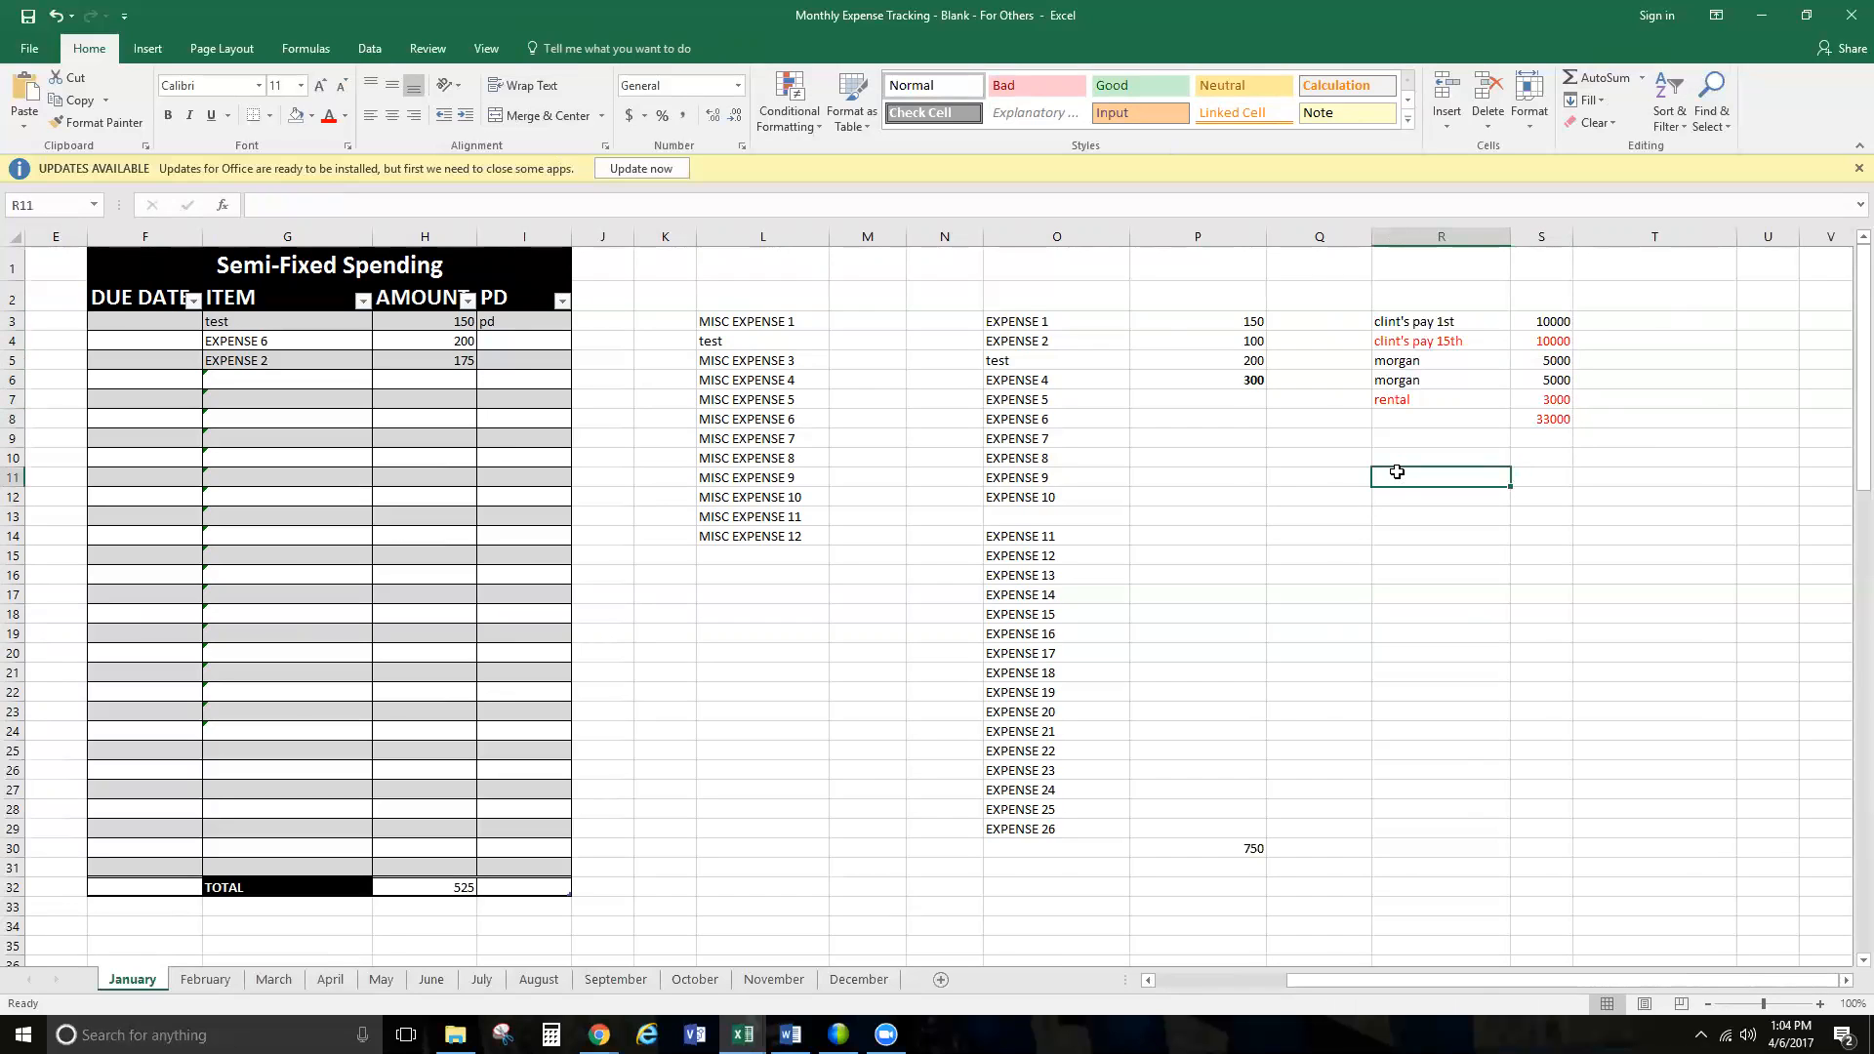
pyautogui.click(1526, 474)
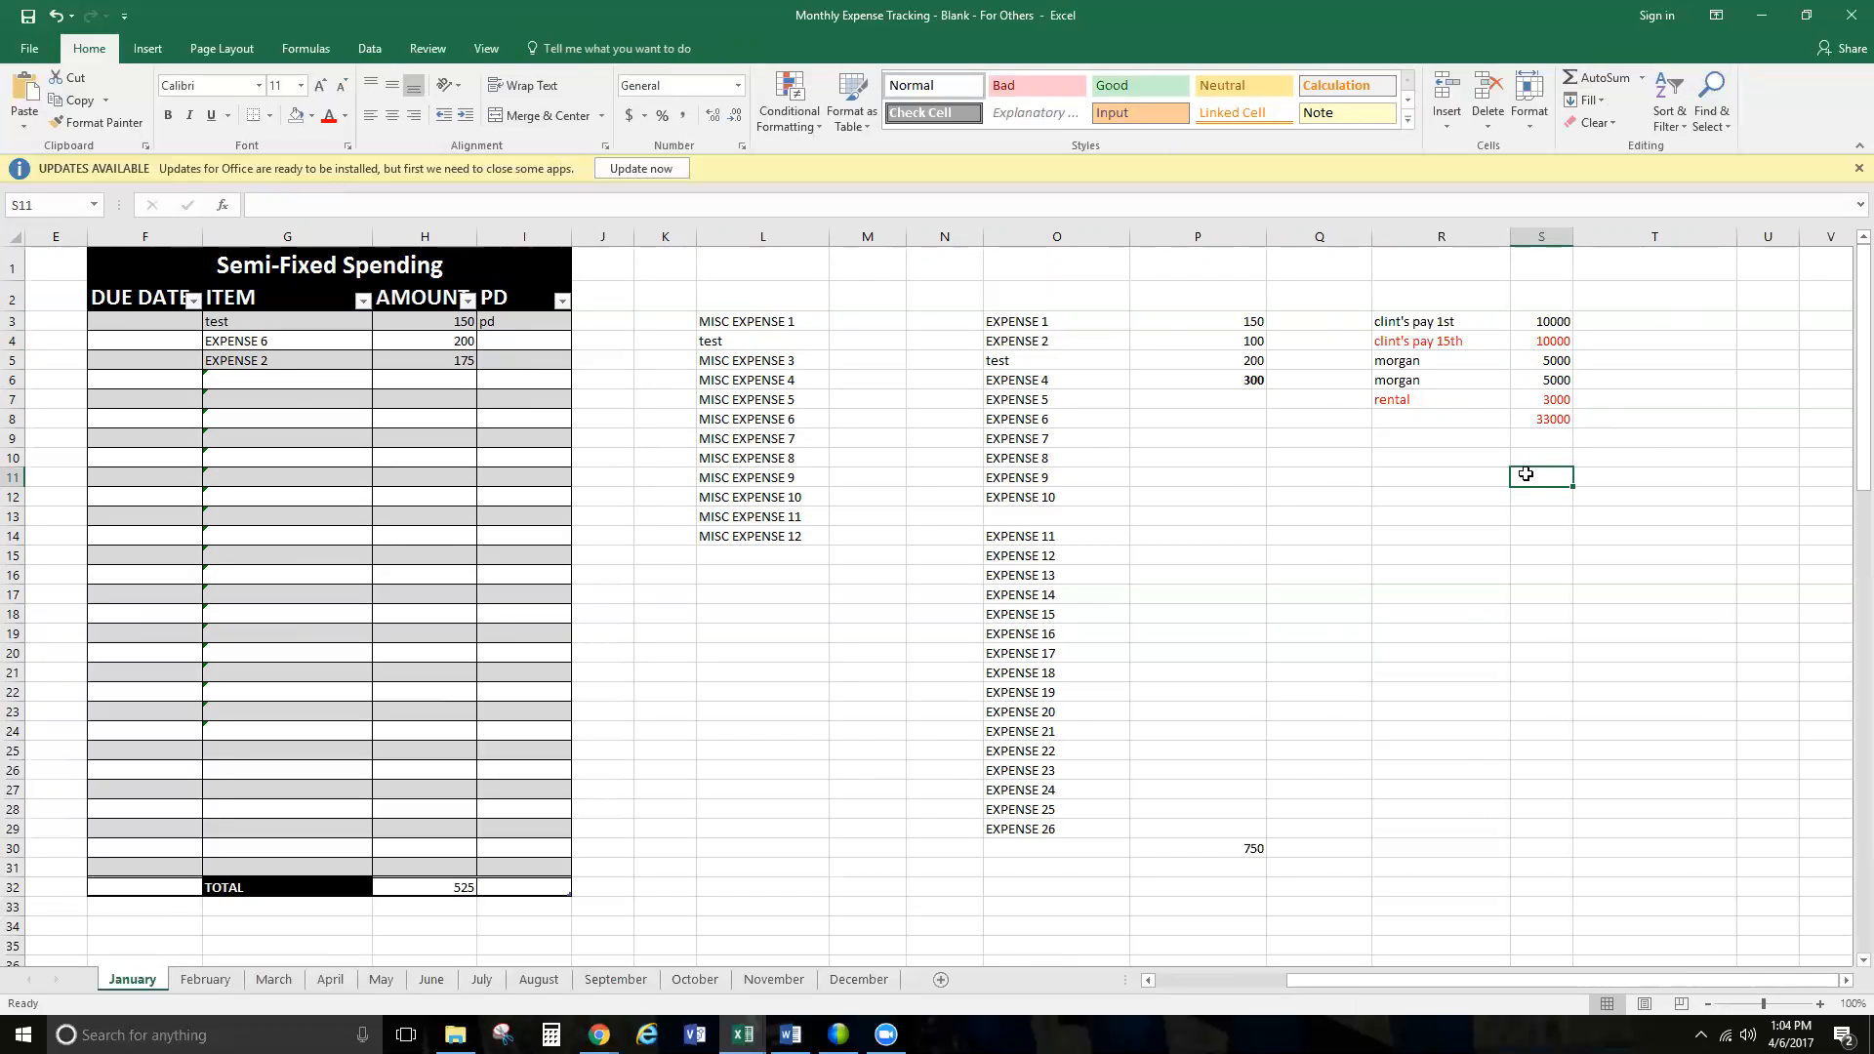
pyautogui.click(1482, 483)
pyautogui.write('leftover')
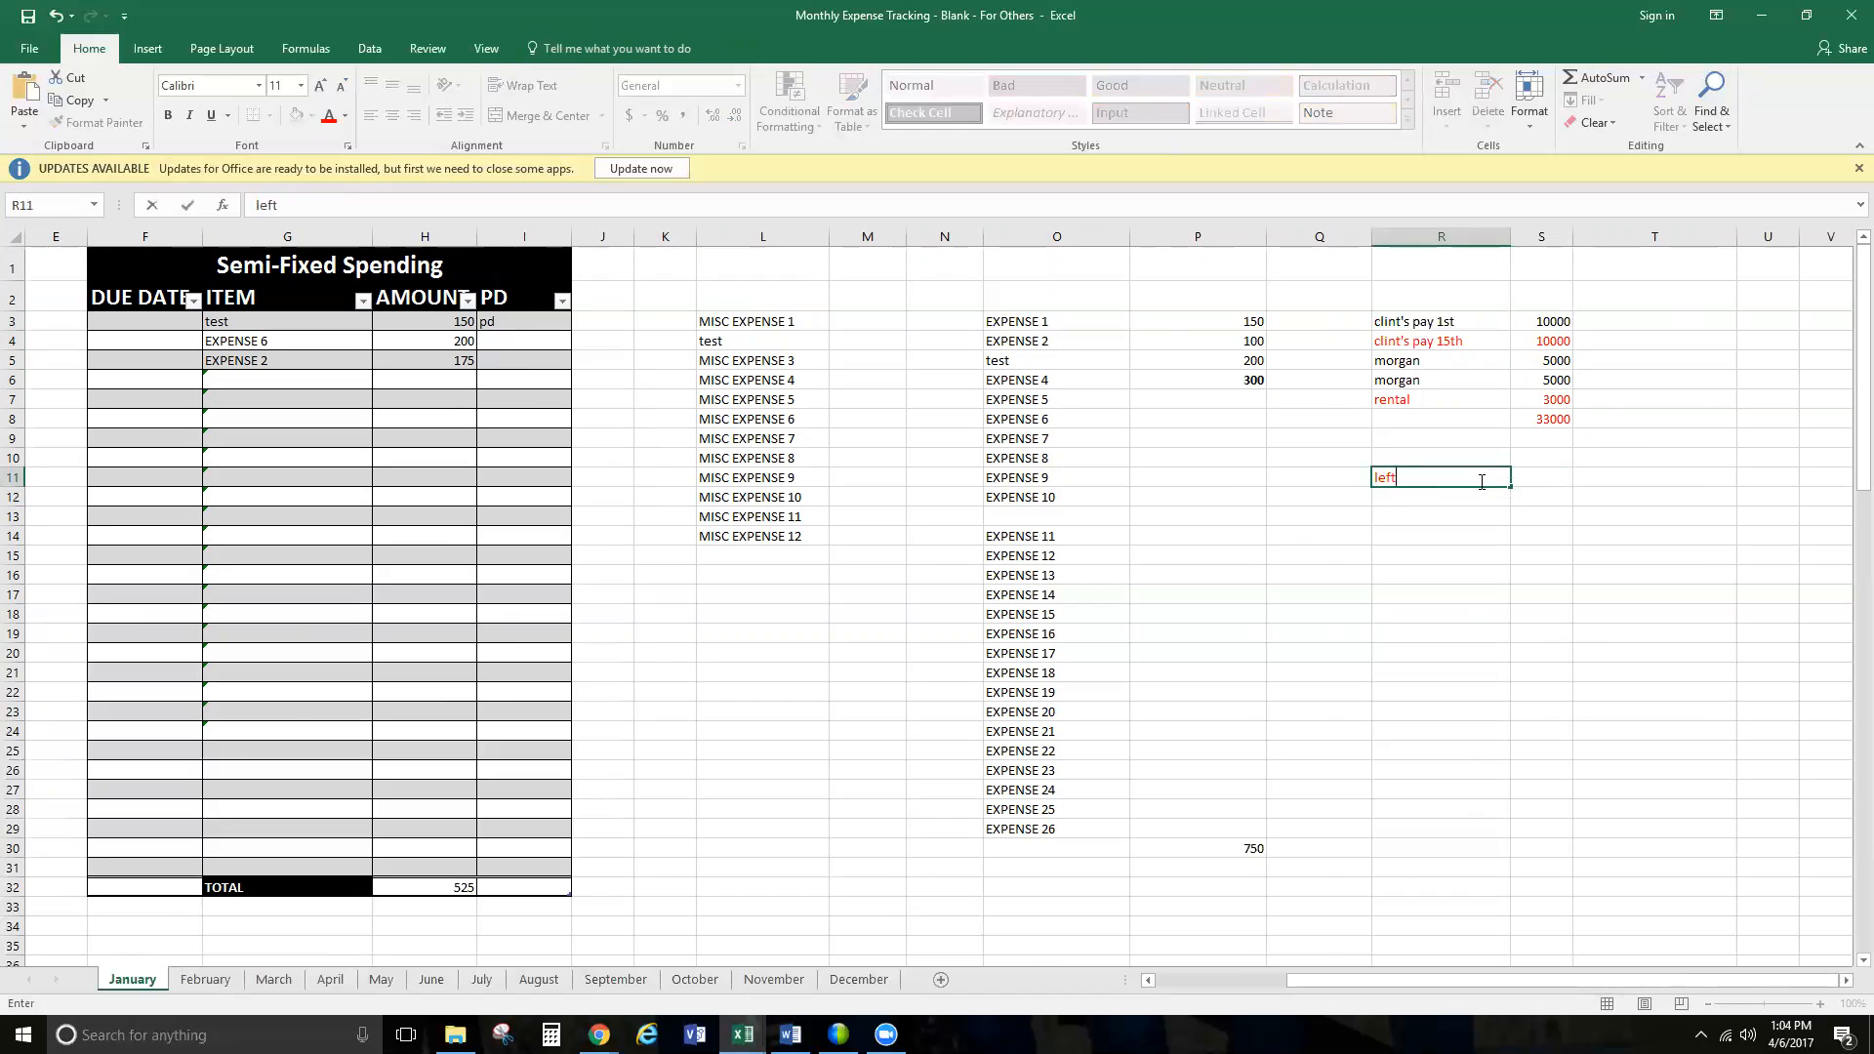
pyautogui.press('Tab')
pyautogui.write('=')
pyautogui.click(1550, 421)
pyautogui.write('-')
pyautogui.click(1215, 848)
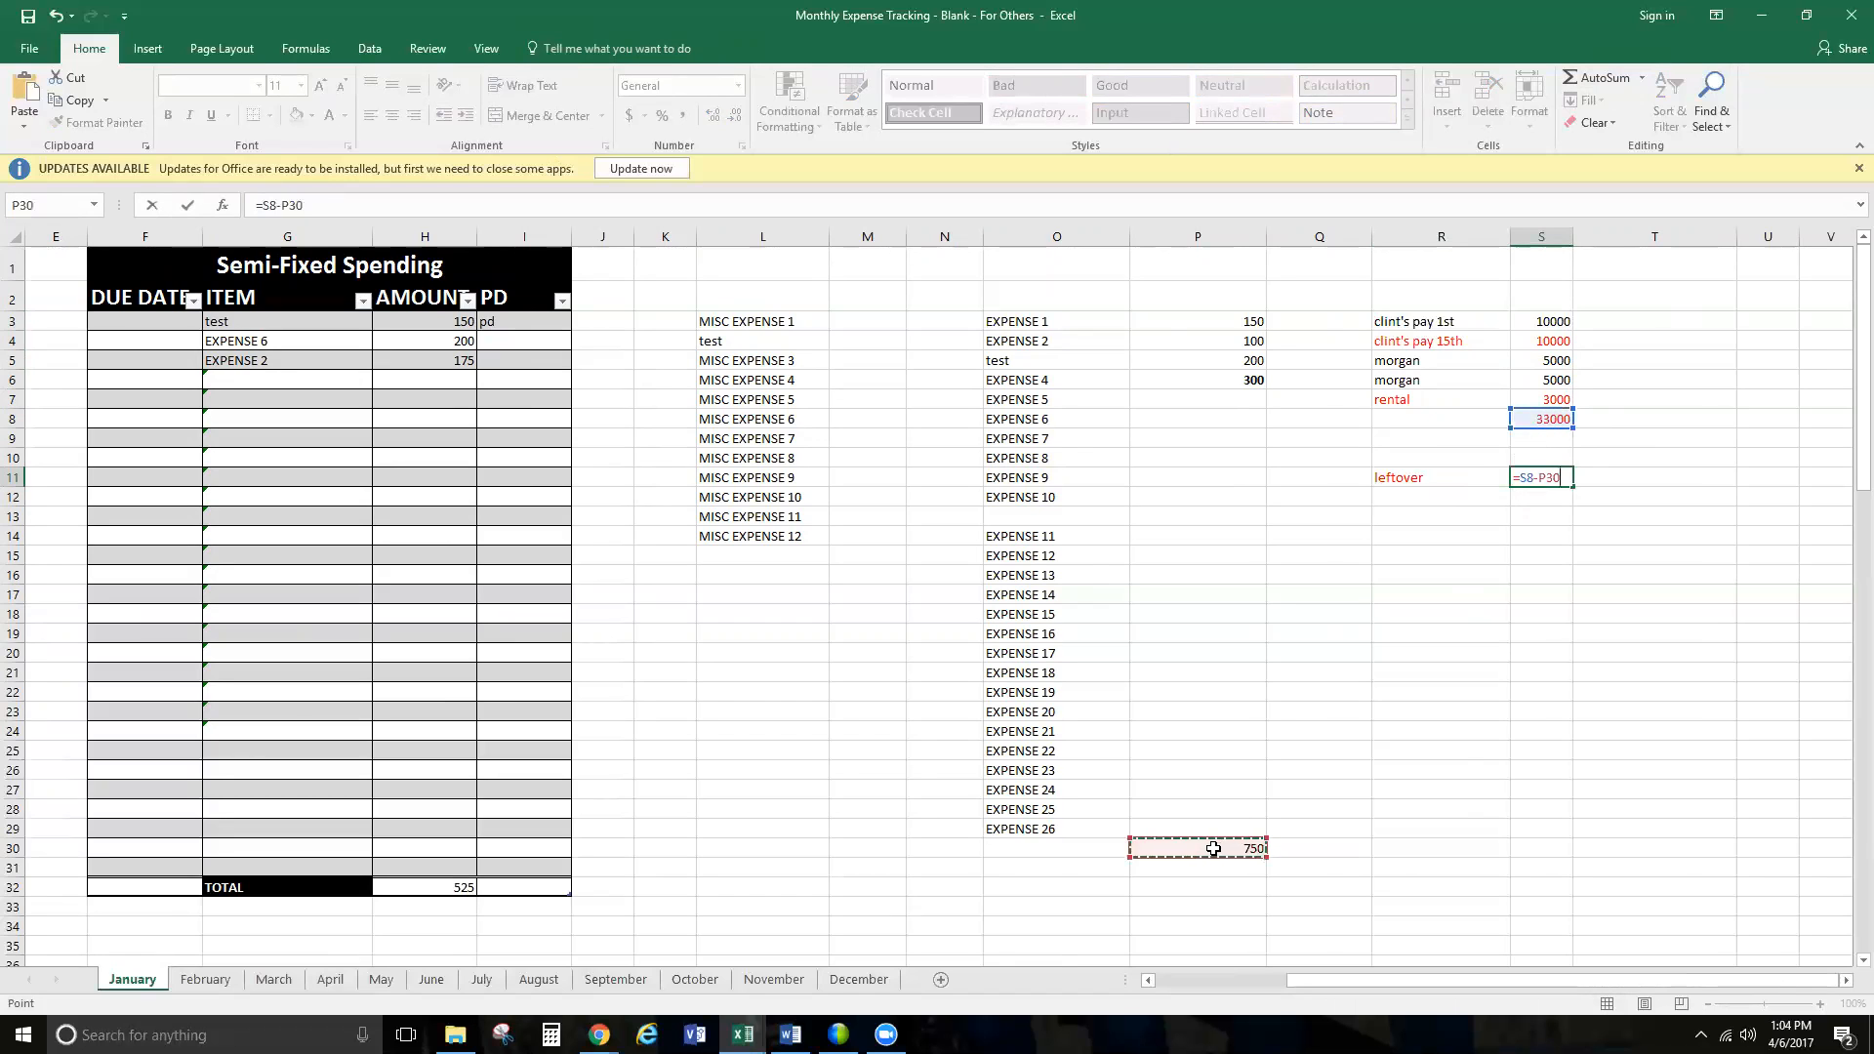
pyautogui.press('Return')
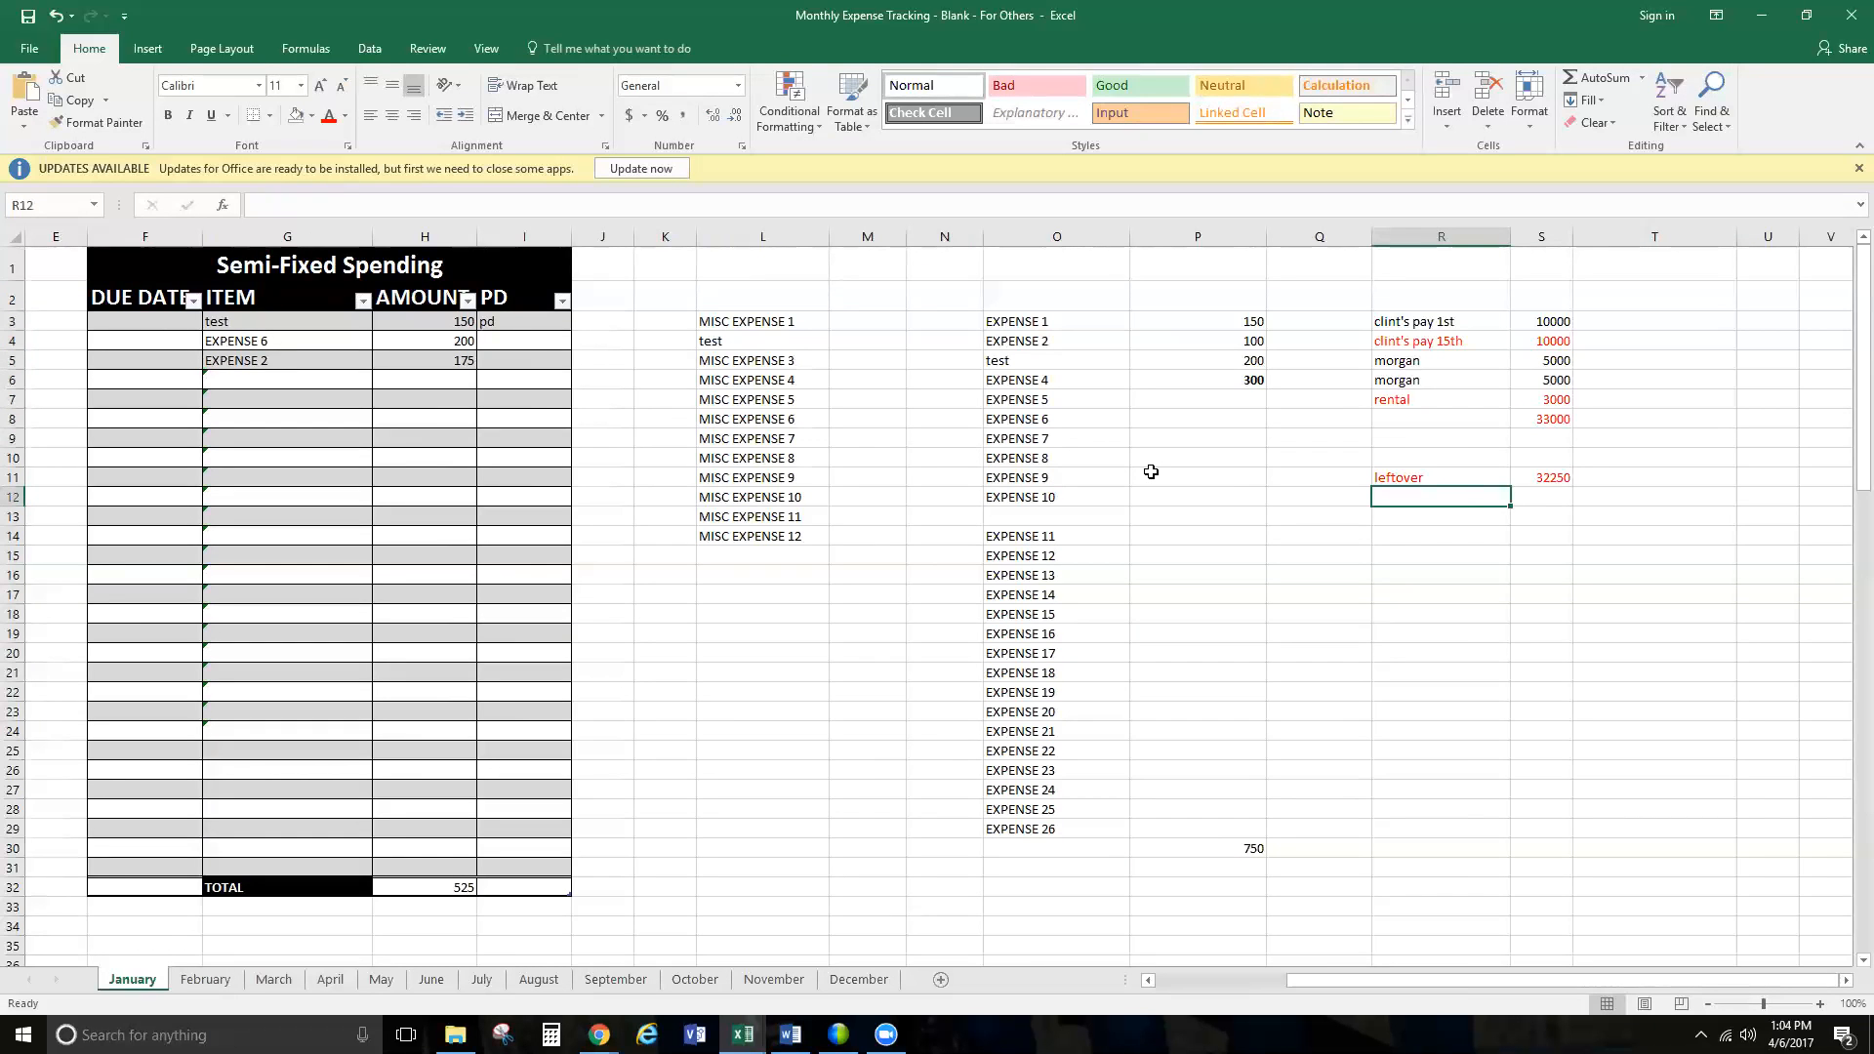
# - Insert blank cells at O28:P28 above EXPENSE 25, shifting the existing cells down
pyautogui.click(1038, 813)
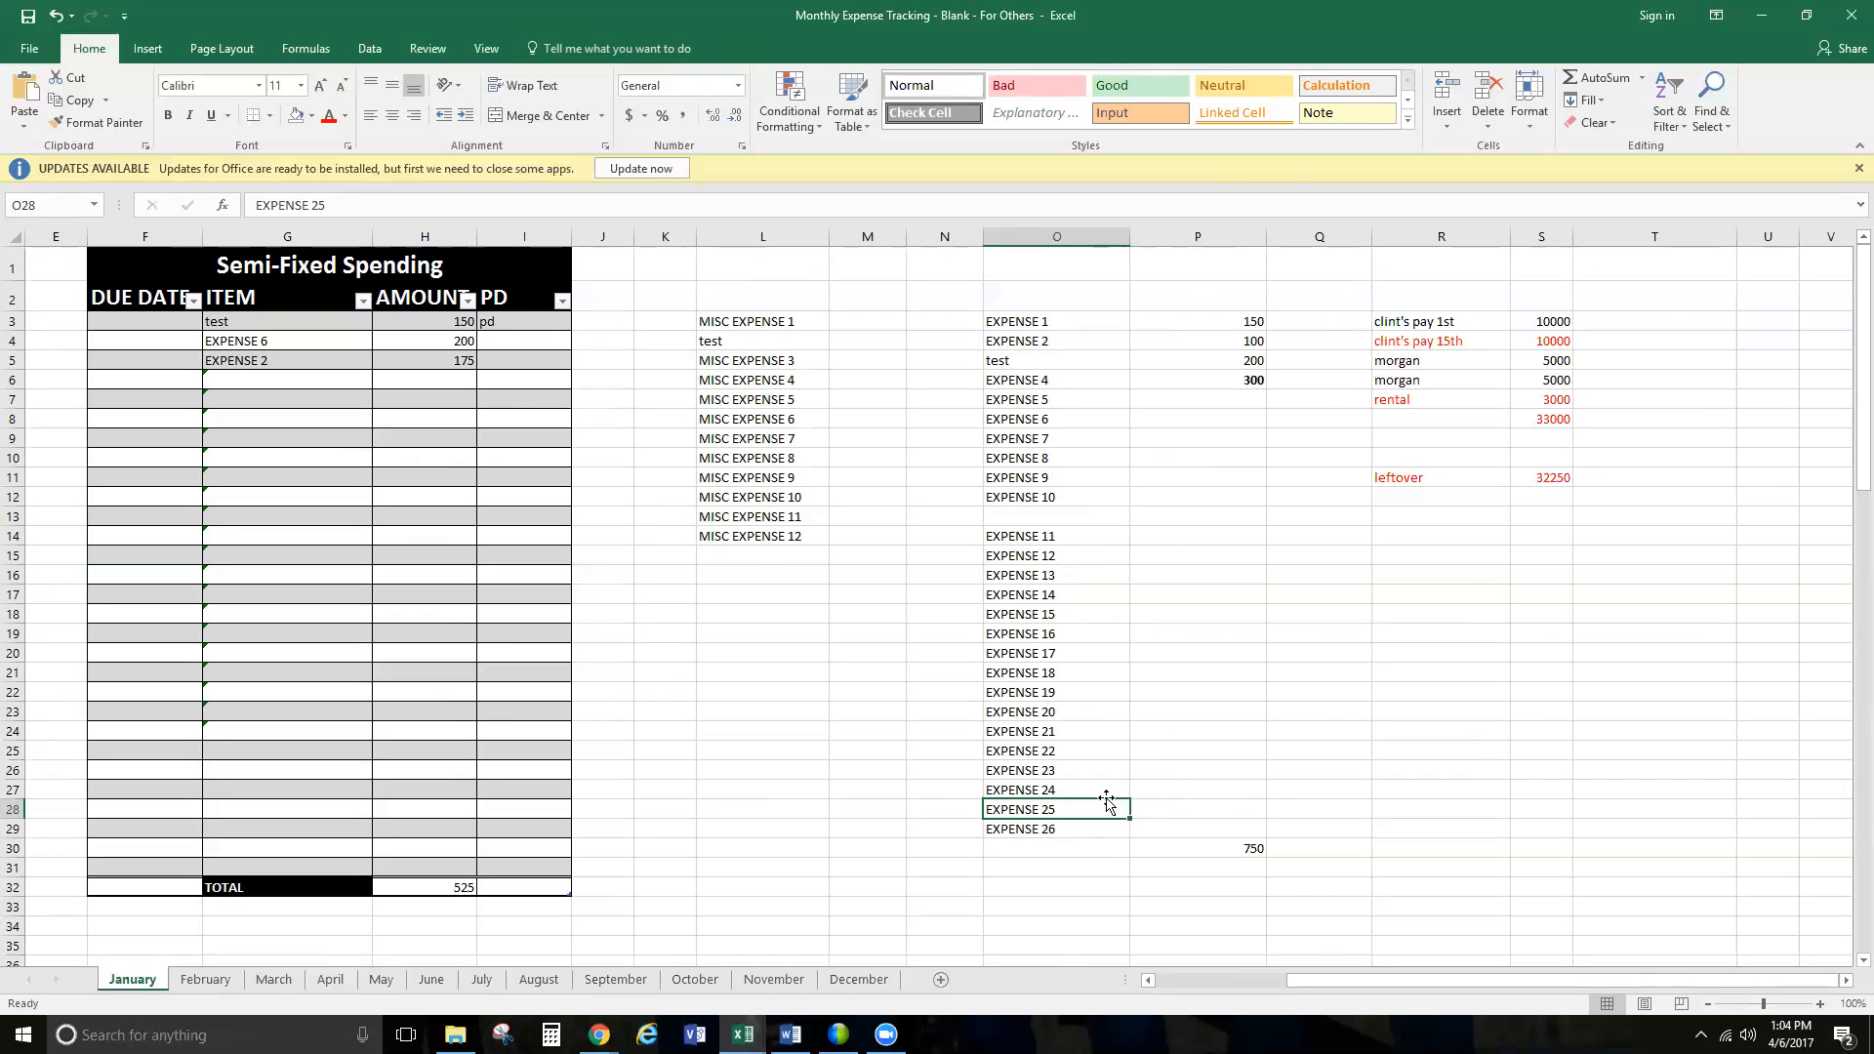
pyautogui.moveTo(1078, 806); pyautogui.dragTo(1174, 811)
pyautogui.rightClick(1174, 811)
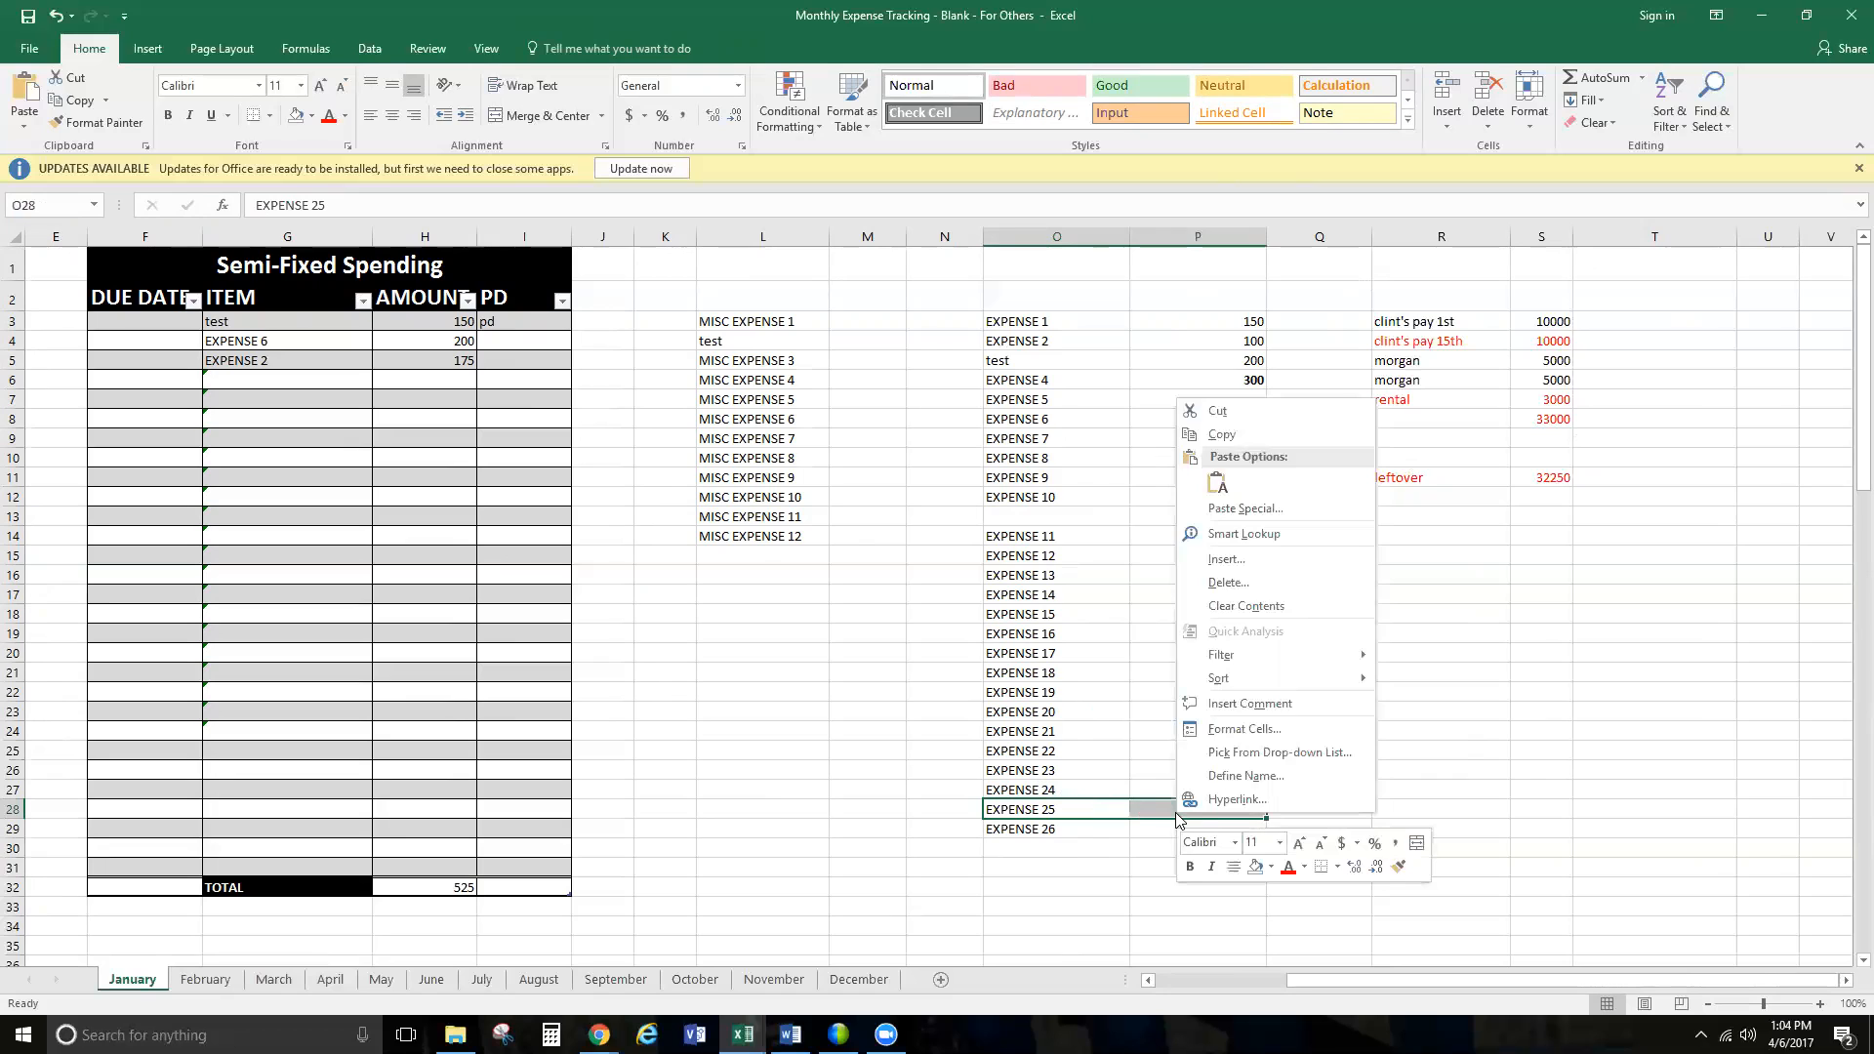
pyautogui.click(1226, 560)
pyautogui.click(1182, 617)
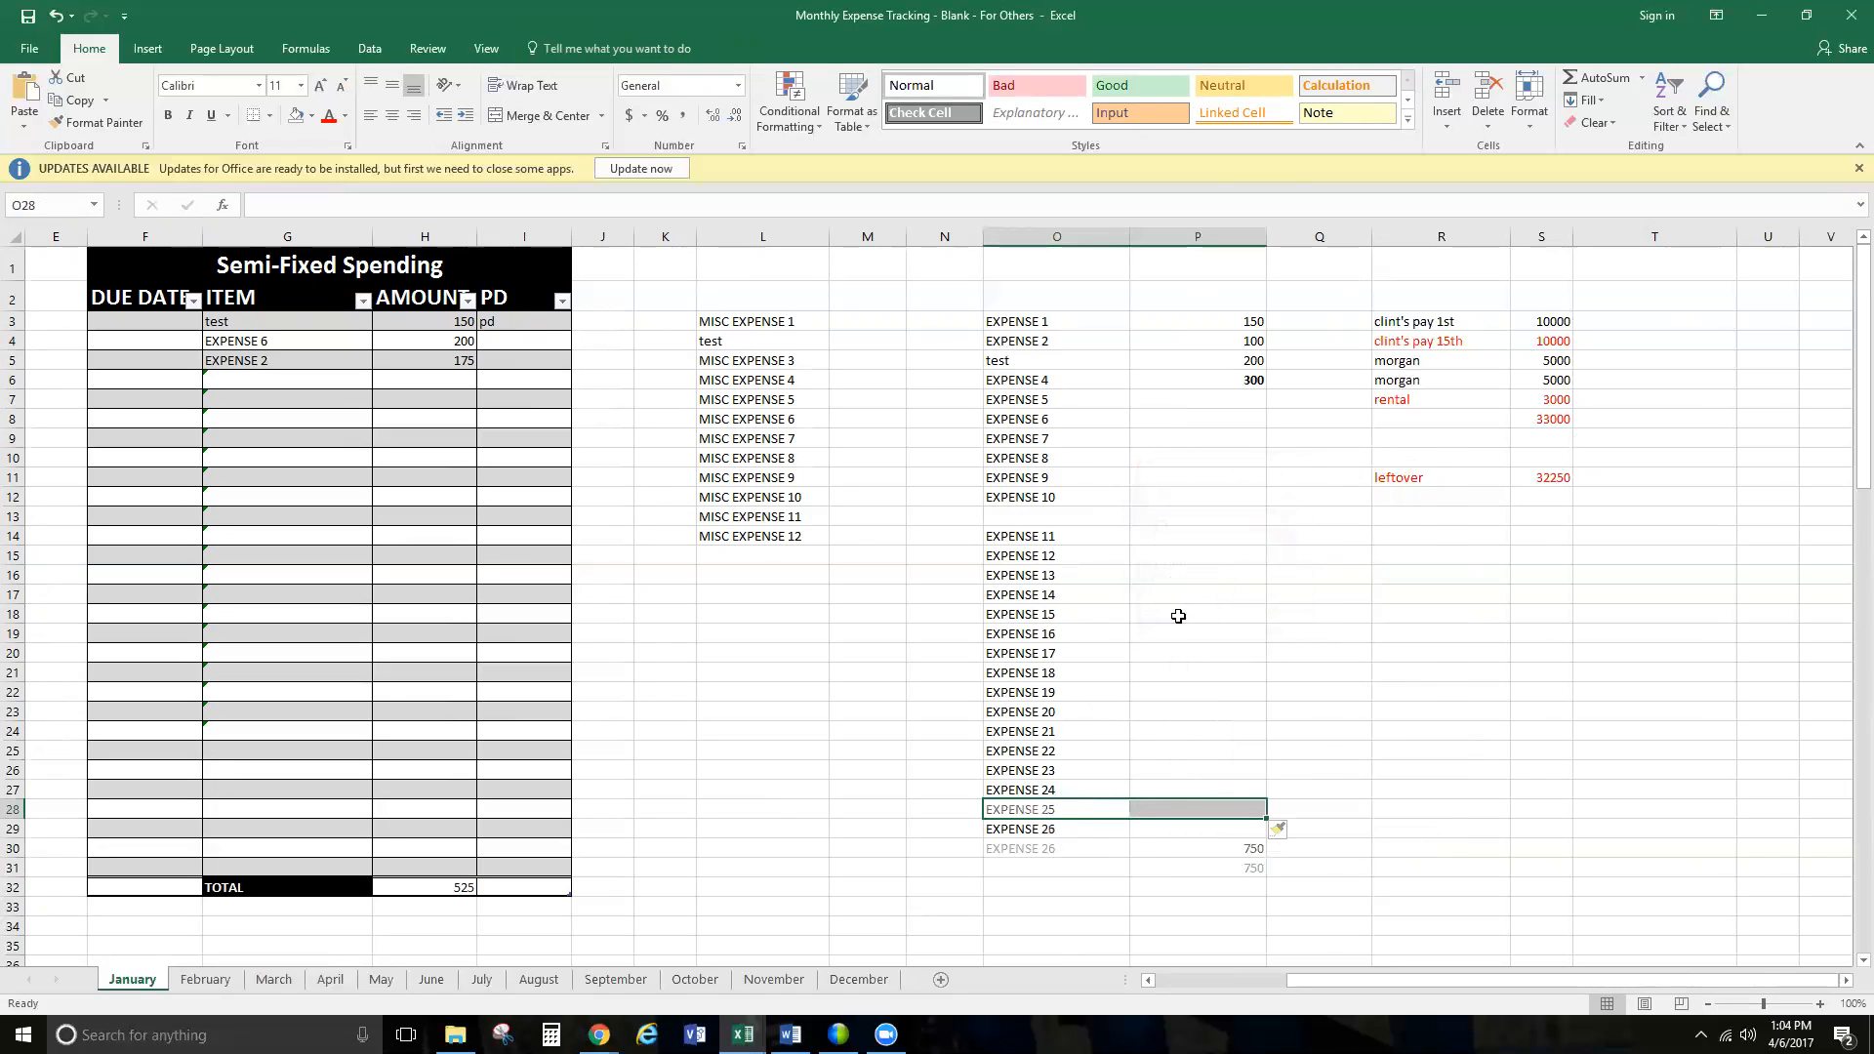
pyautogui.click(1152, 806)
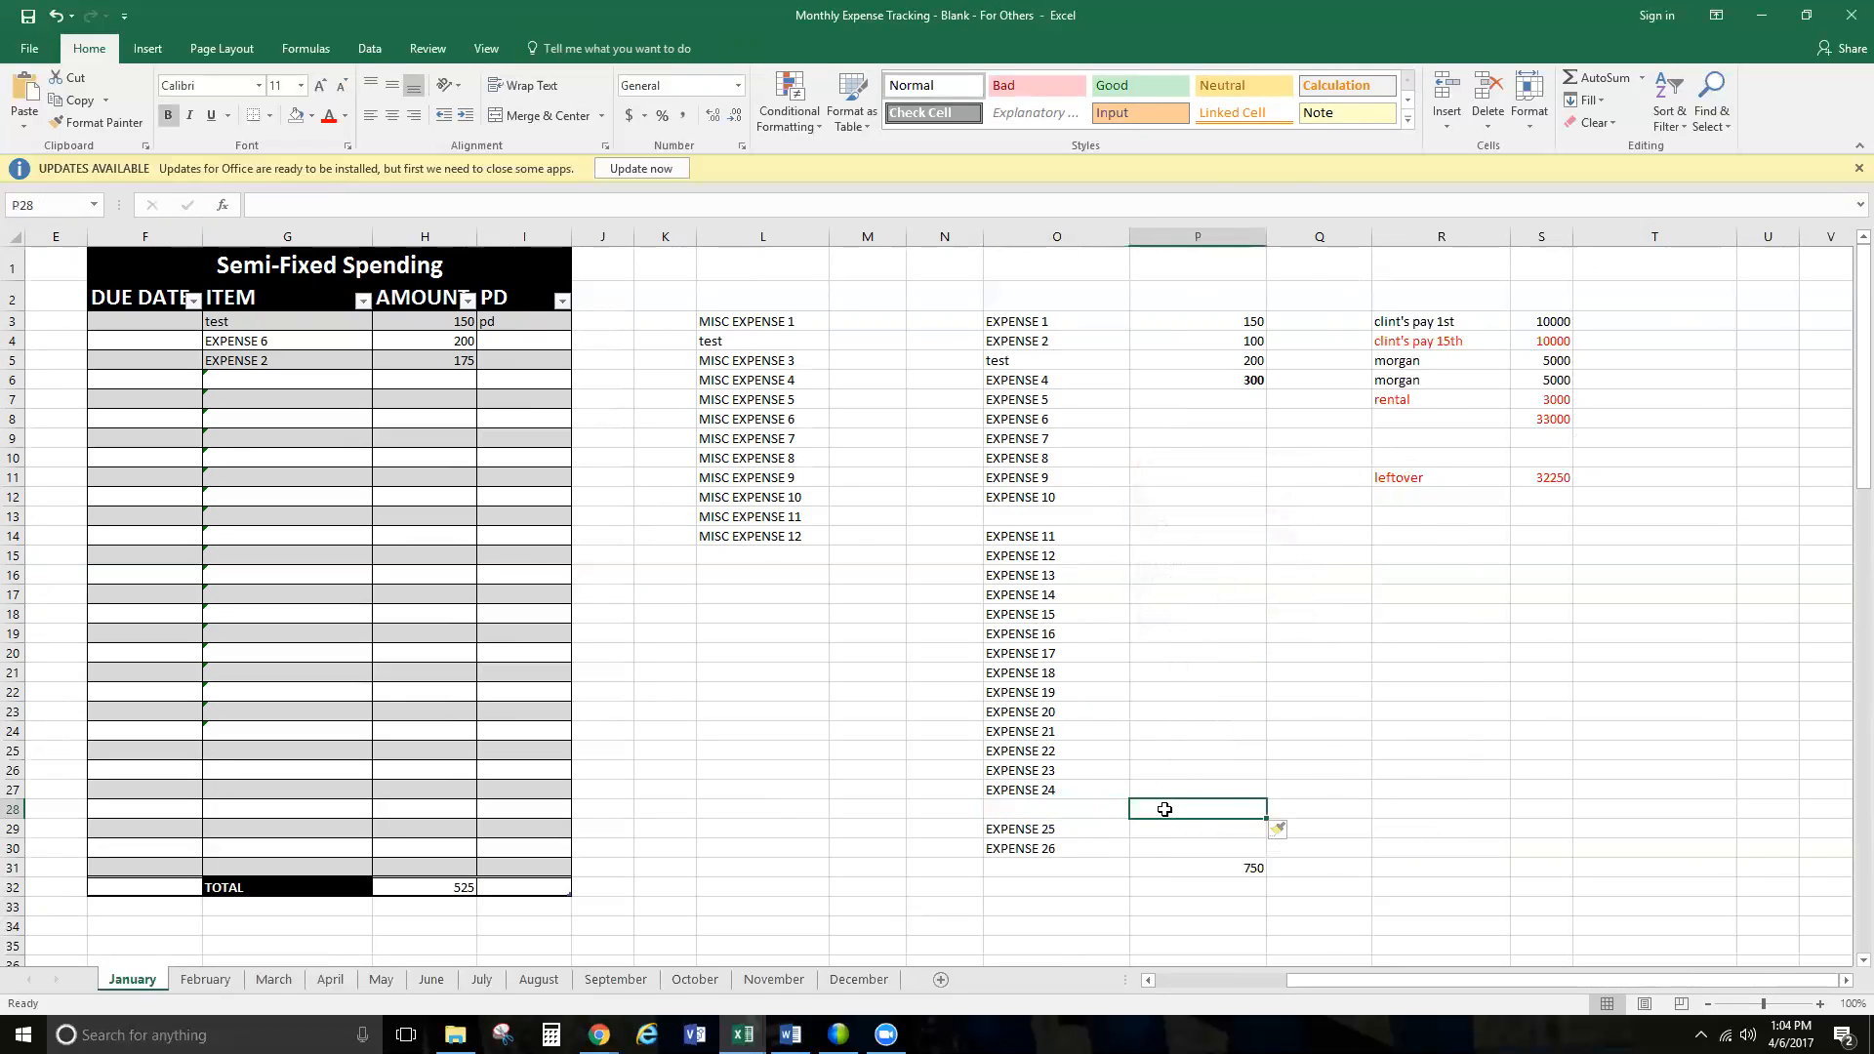
# - Enter an amount of 5 in P28, in the blank row above EXPENSE 25
pyautogui.press('Return')
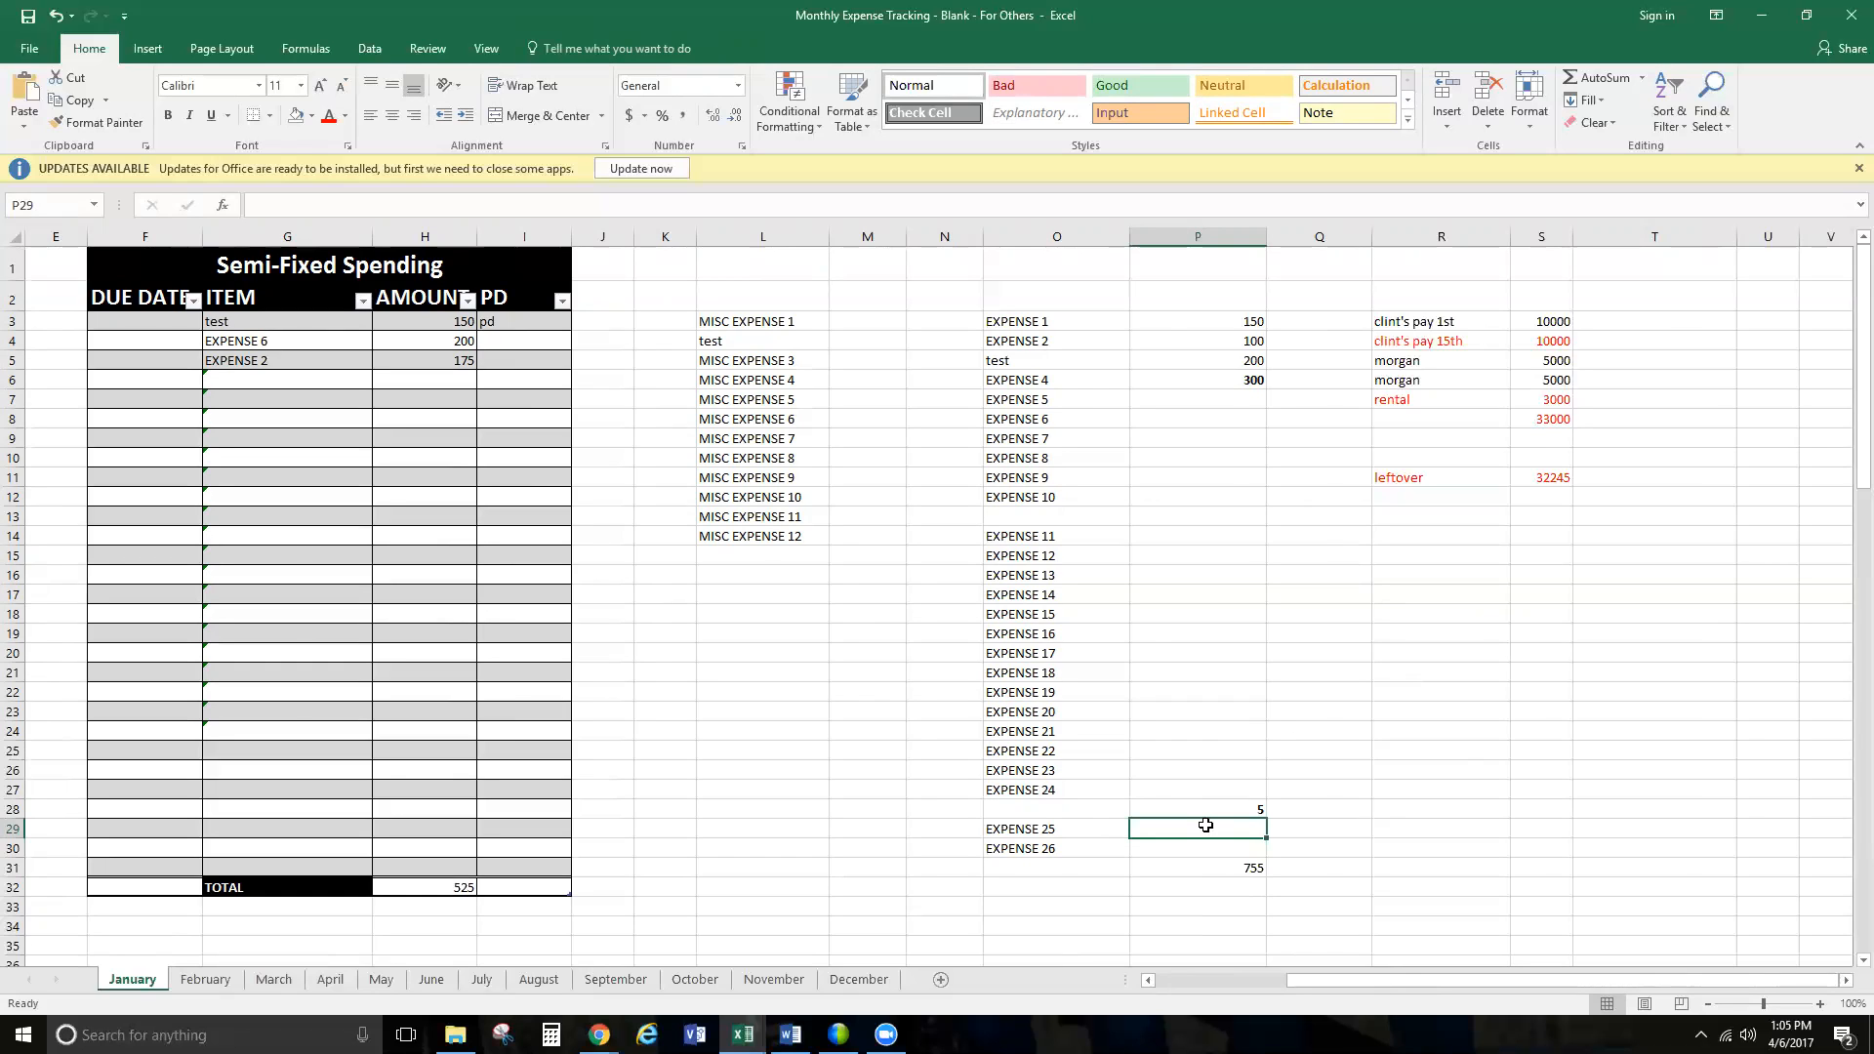
# - List "gas" with 300 in R15:S15 and "grocery" with 450 in R16:S16, below the leftover line
pyautogui.click(1443, 555)
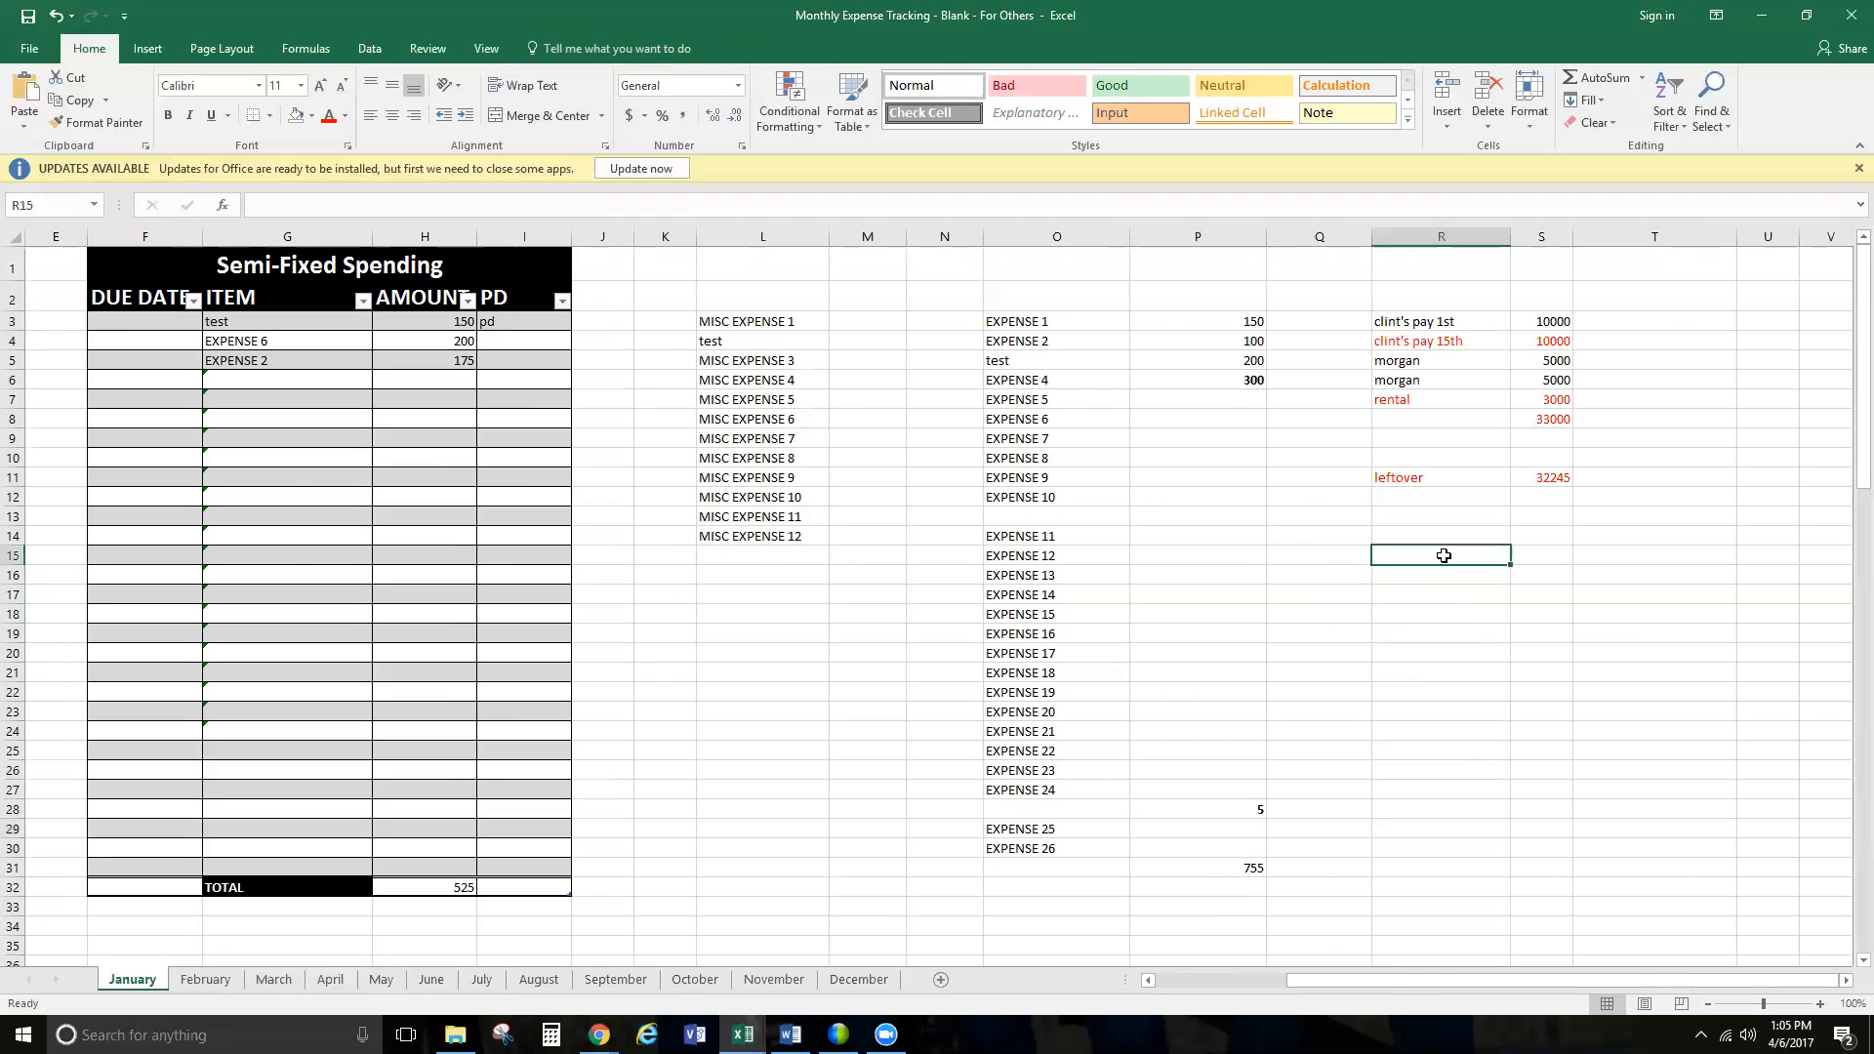
pyautogui.write('gas')
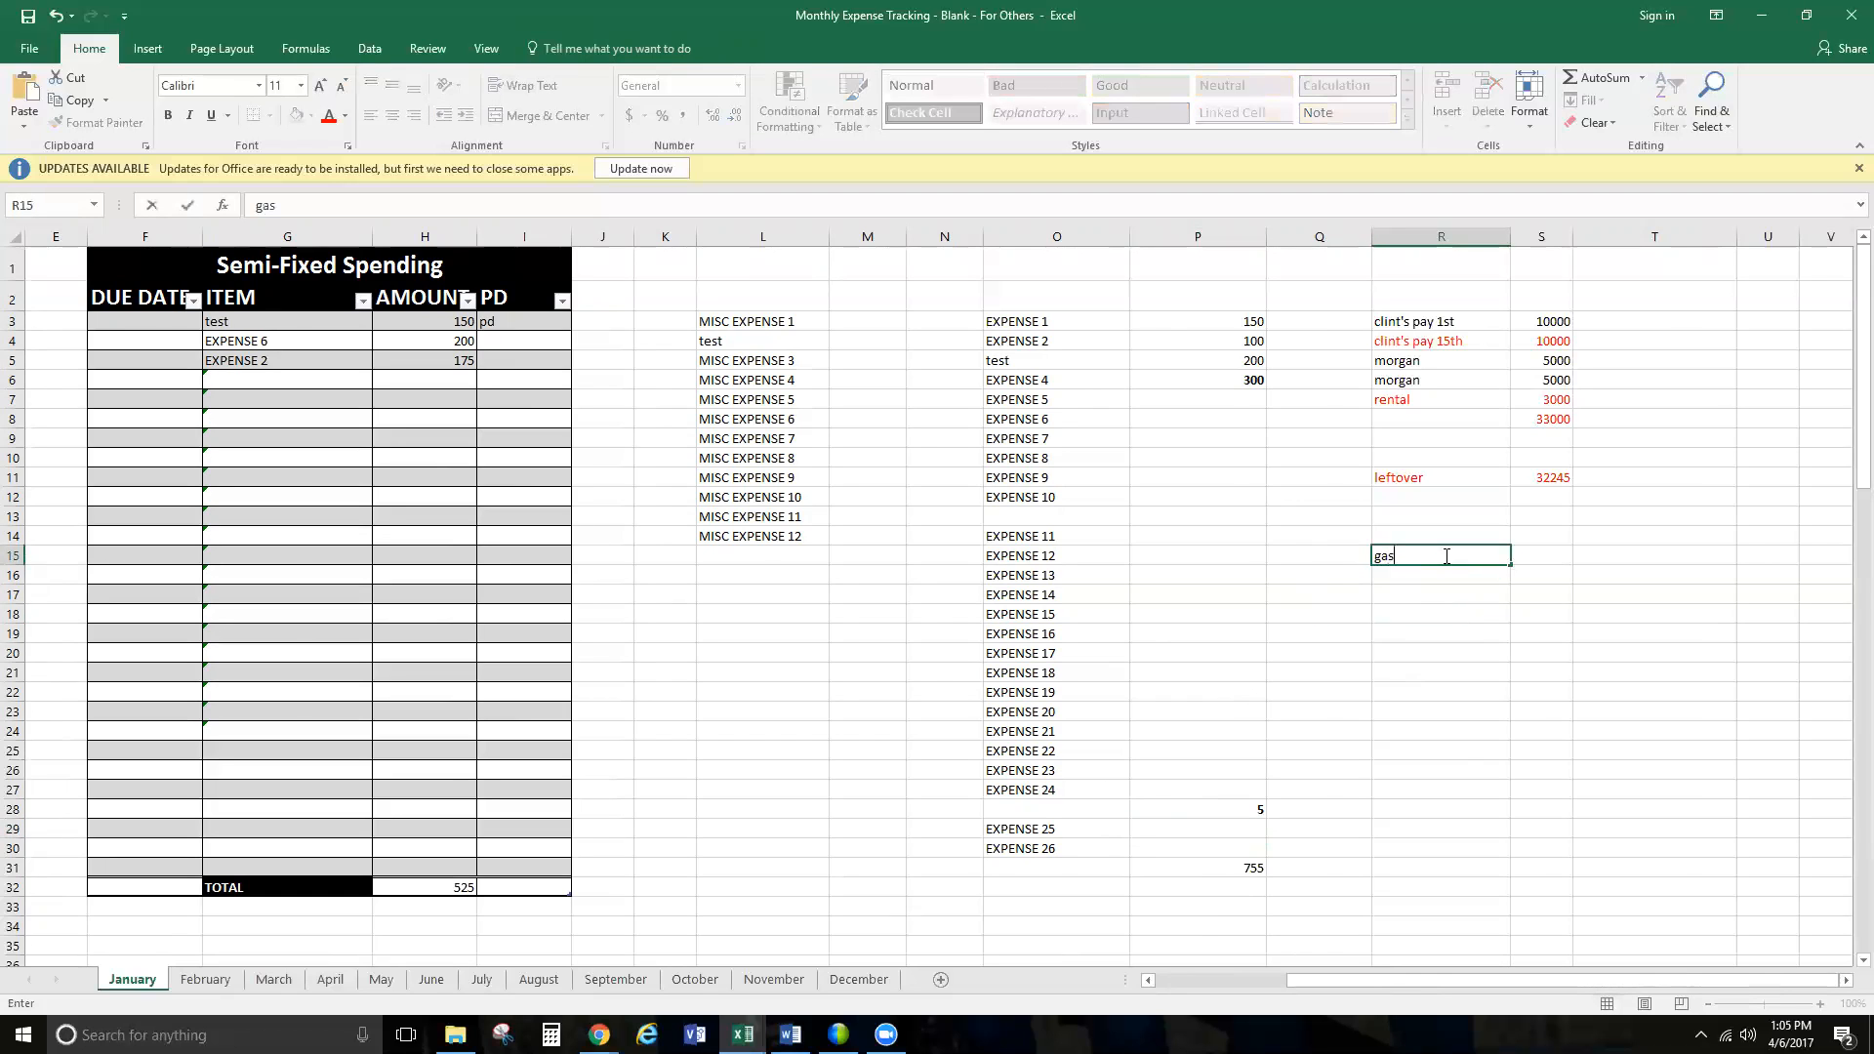
pyautogui.press('Tab')
pyautogui.write('300')
pyautogui.press('Return')
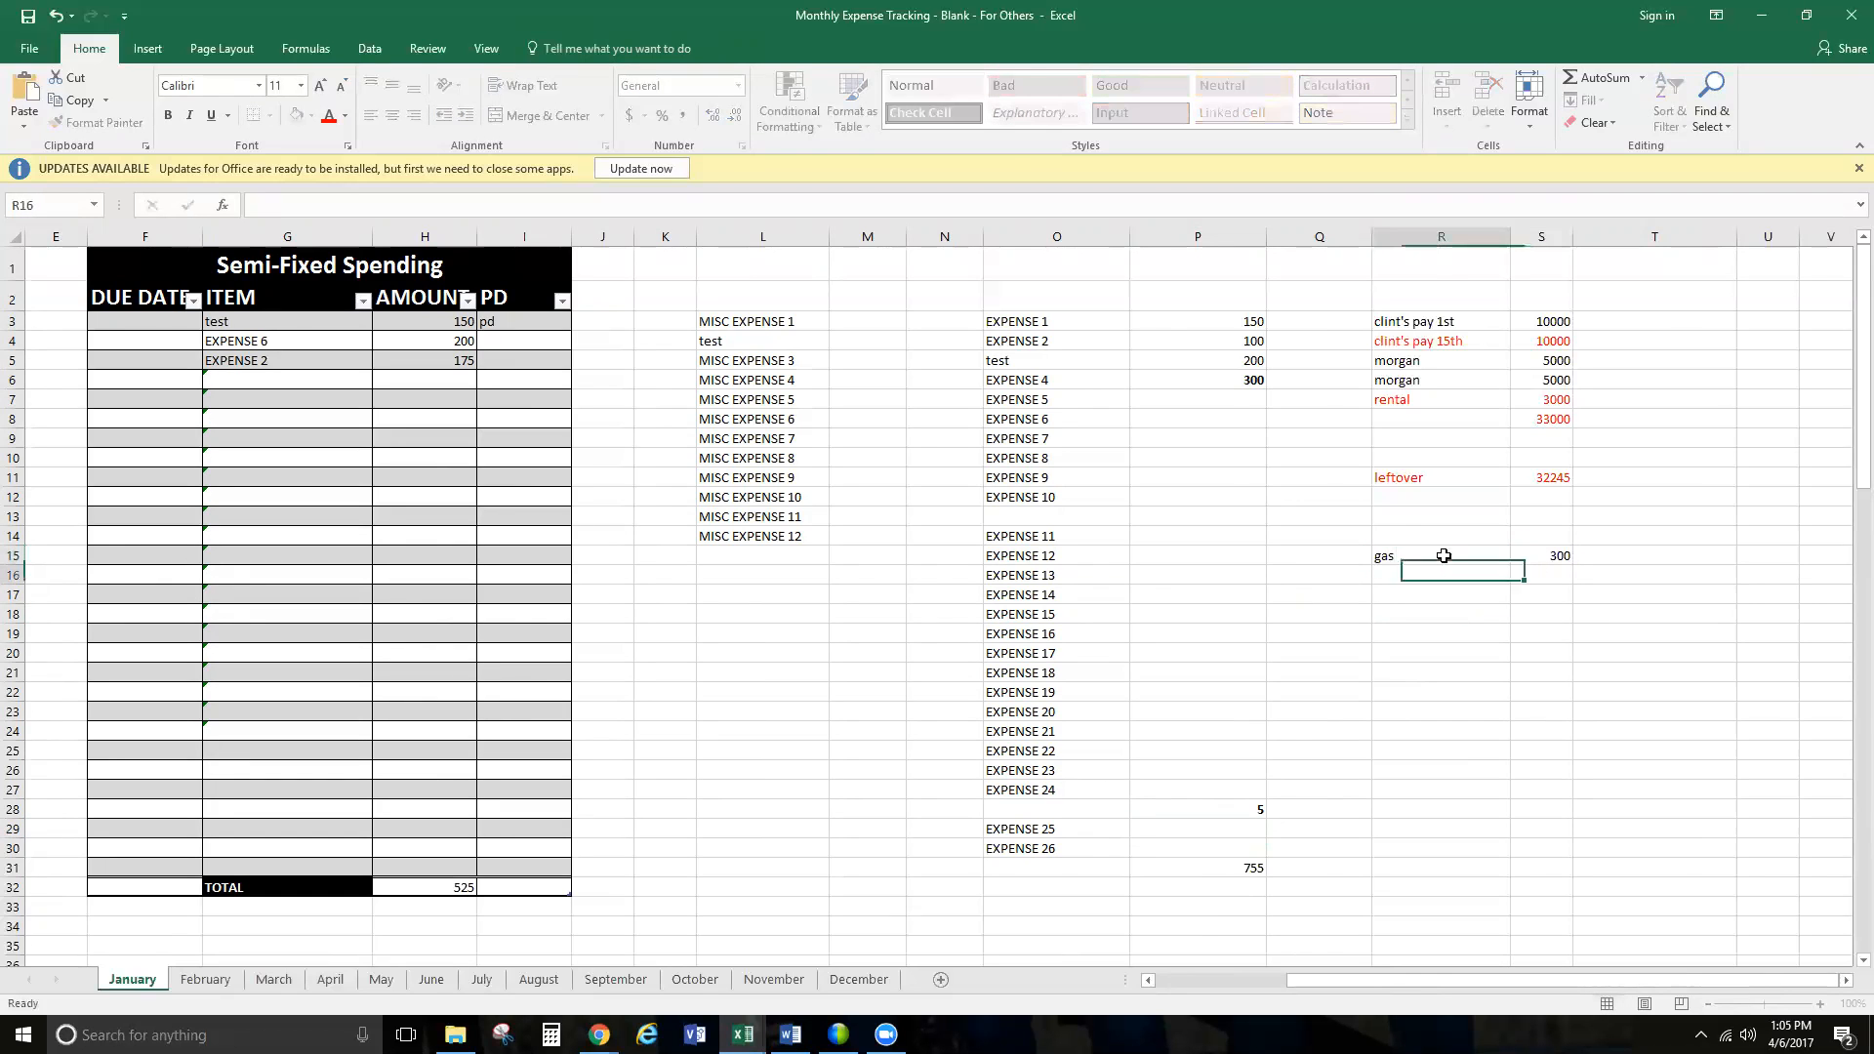
pyautogui.write('grocery')
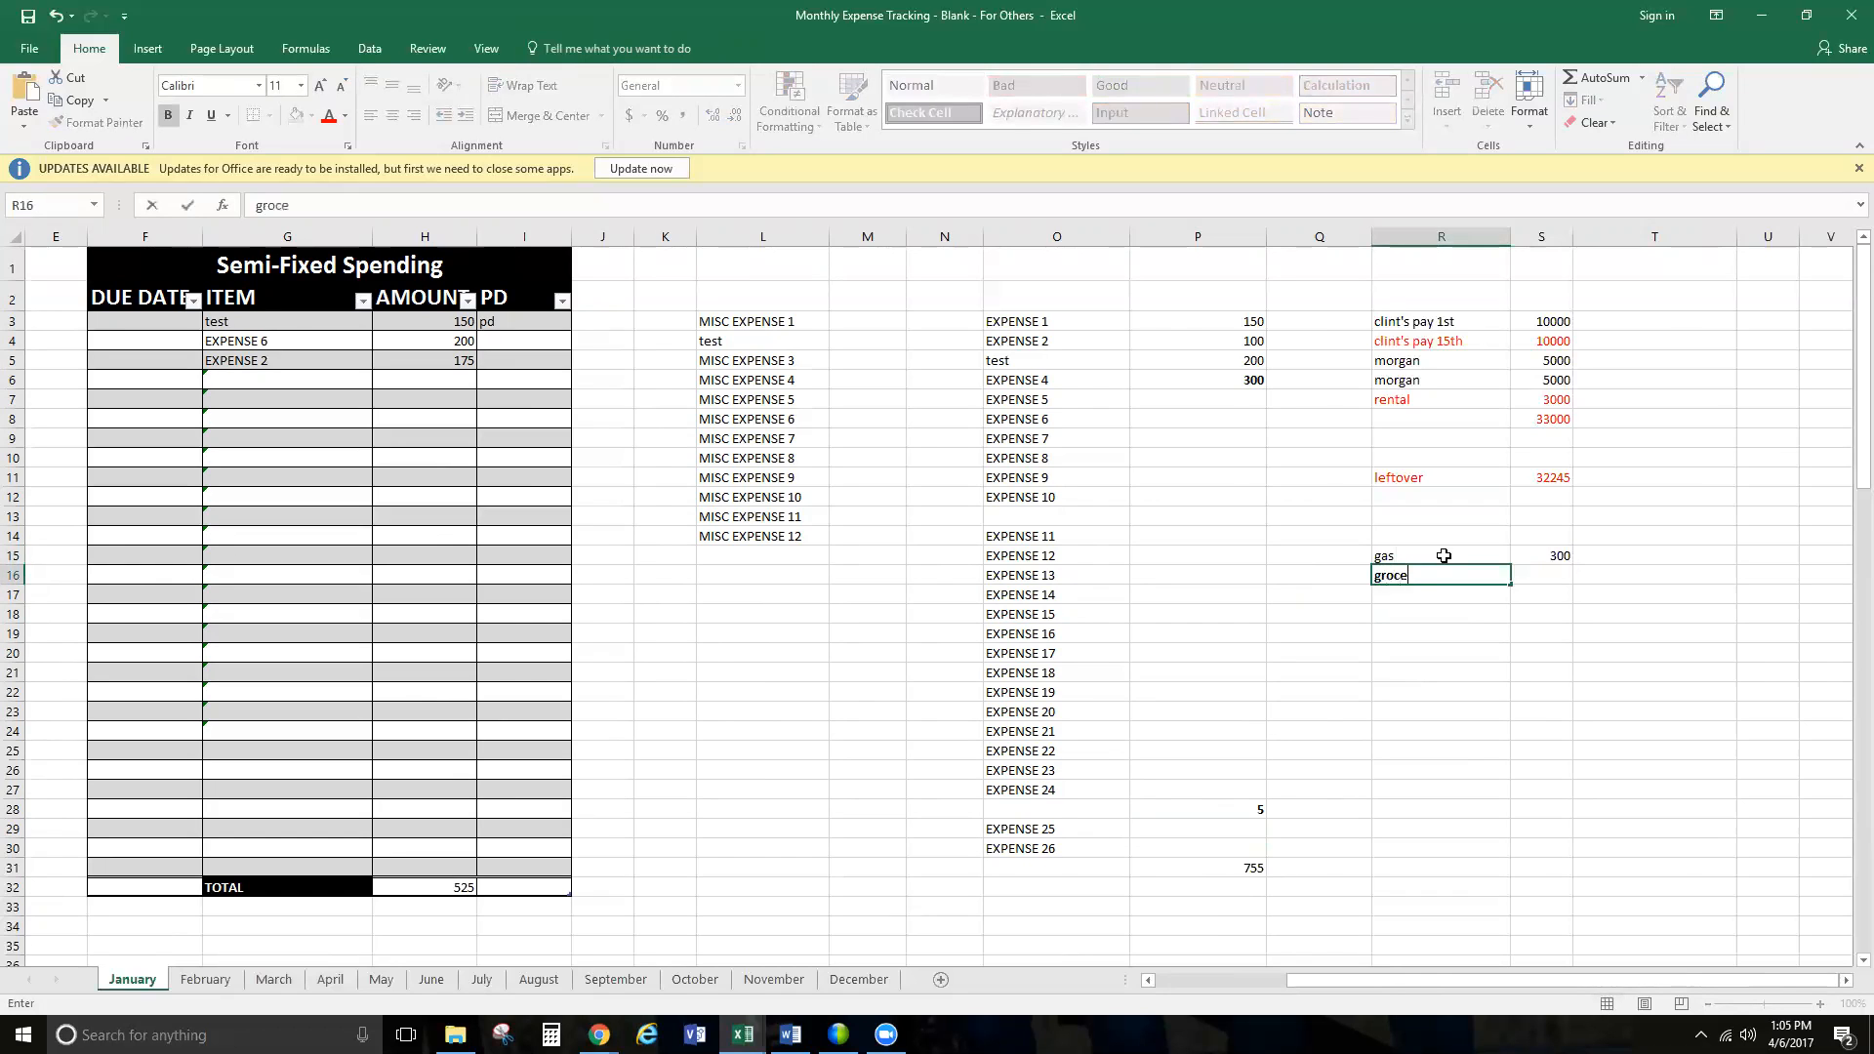
pyautogui.press('Tab')
pyautogui.write('450')
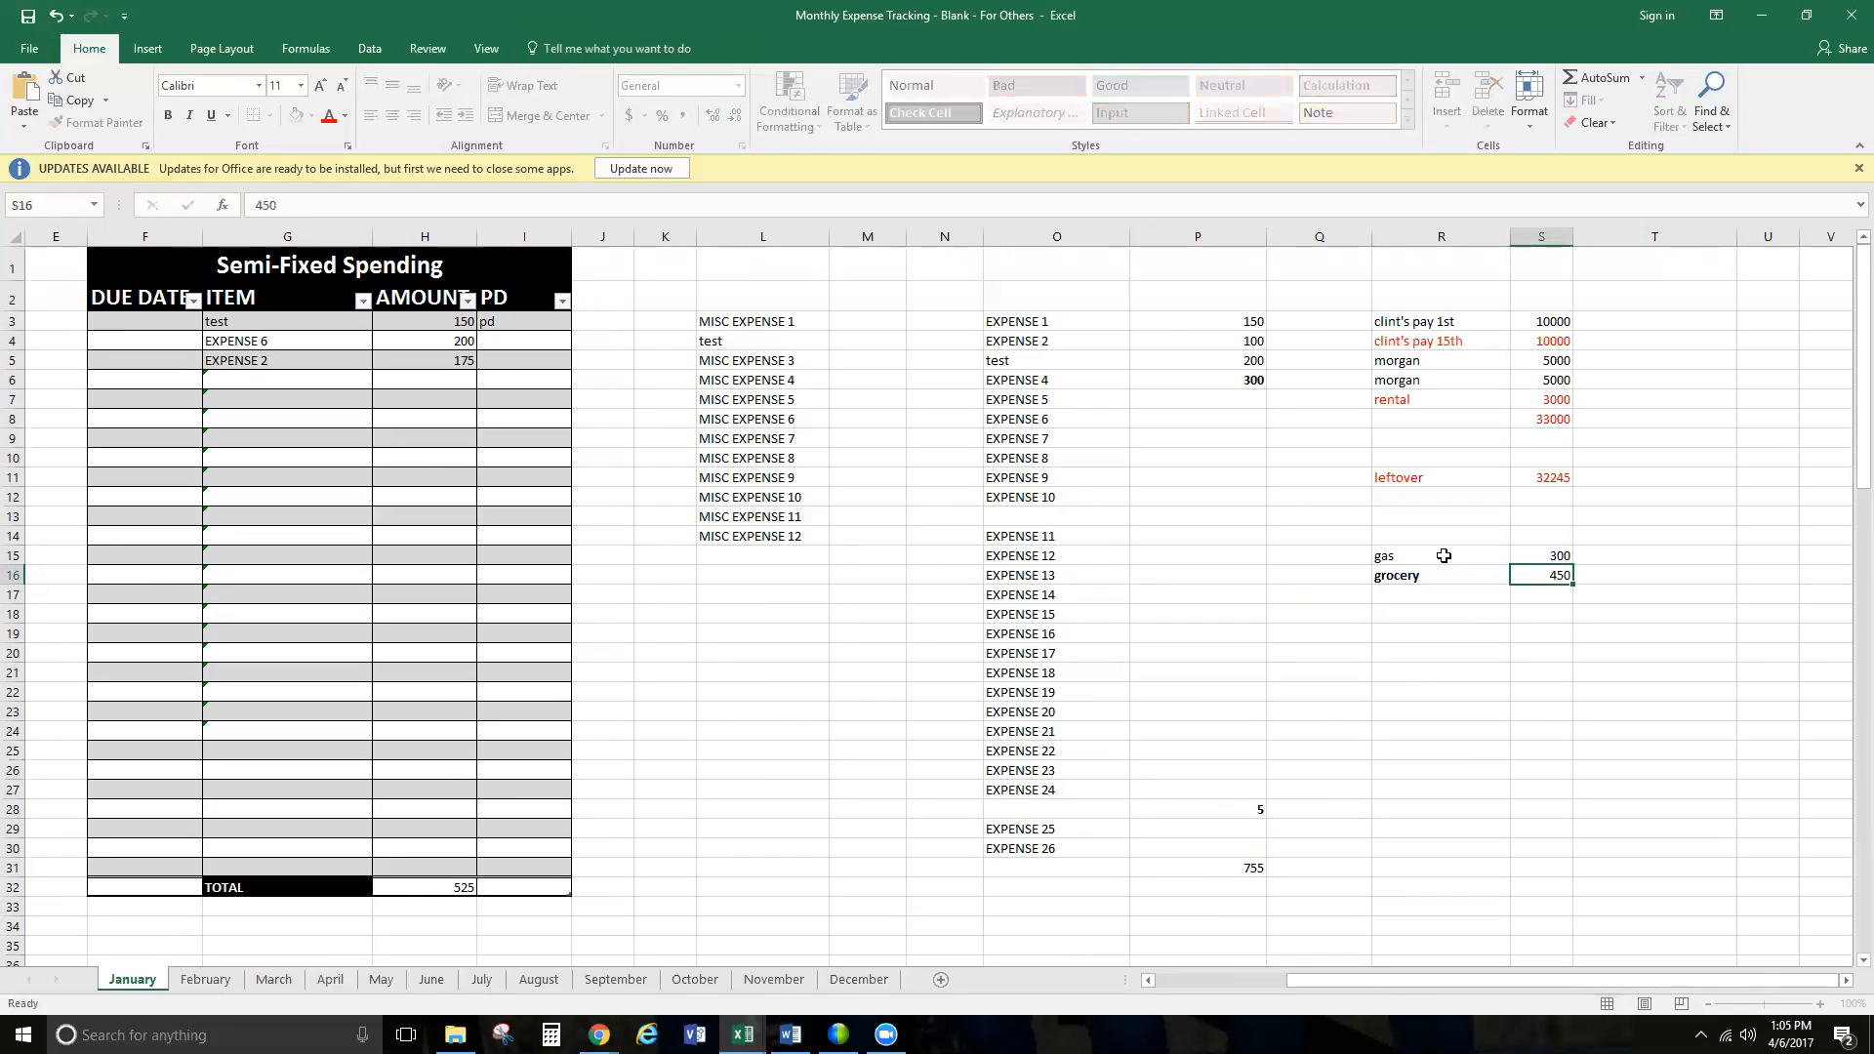
pyautogui.press('Return')
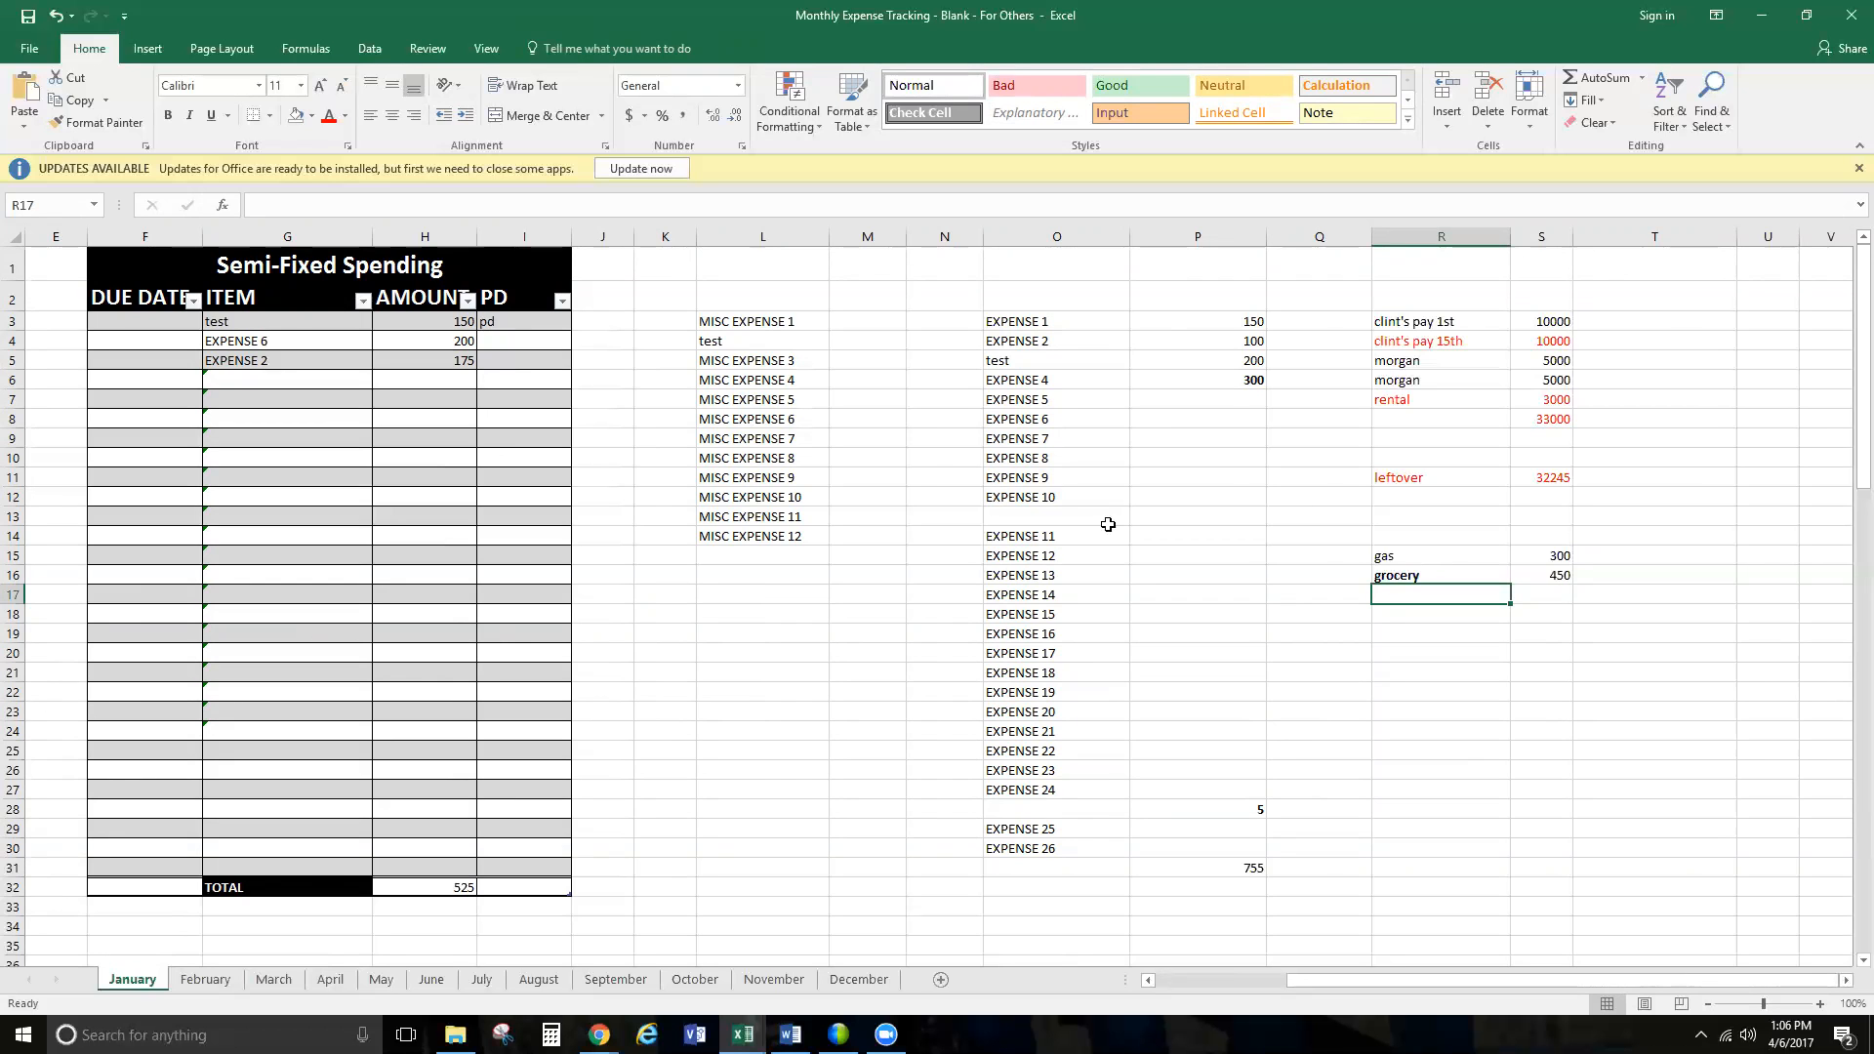
# - Review the January spending tables and their expense lists, and compare them with the following months' sheets
pyautogui.click(603, 518)
pyautogui.click(814, 792)
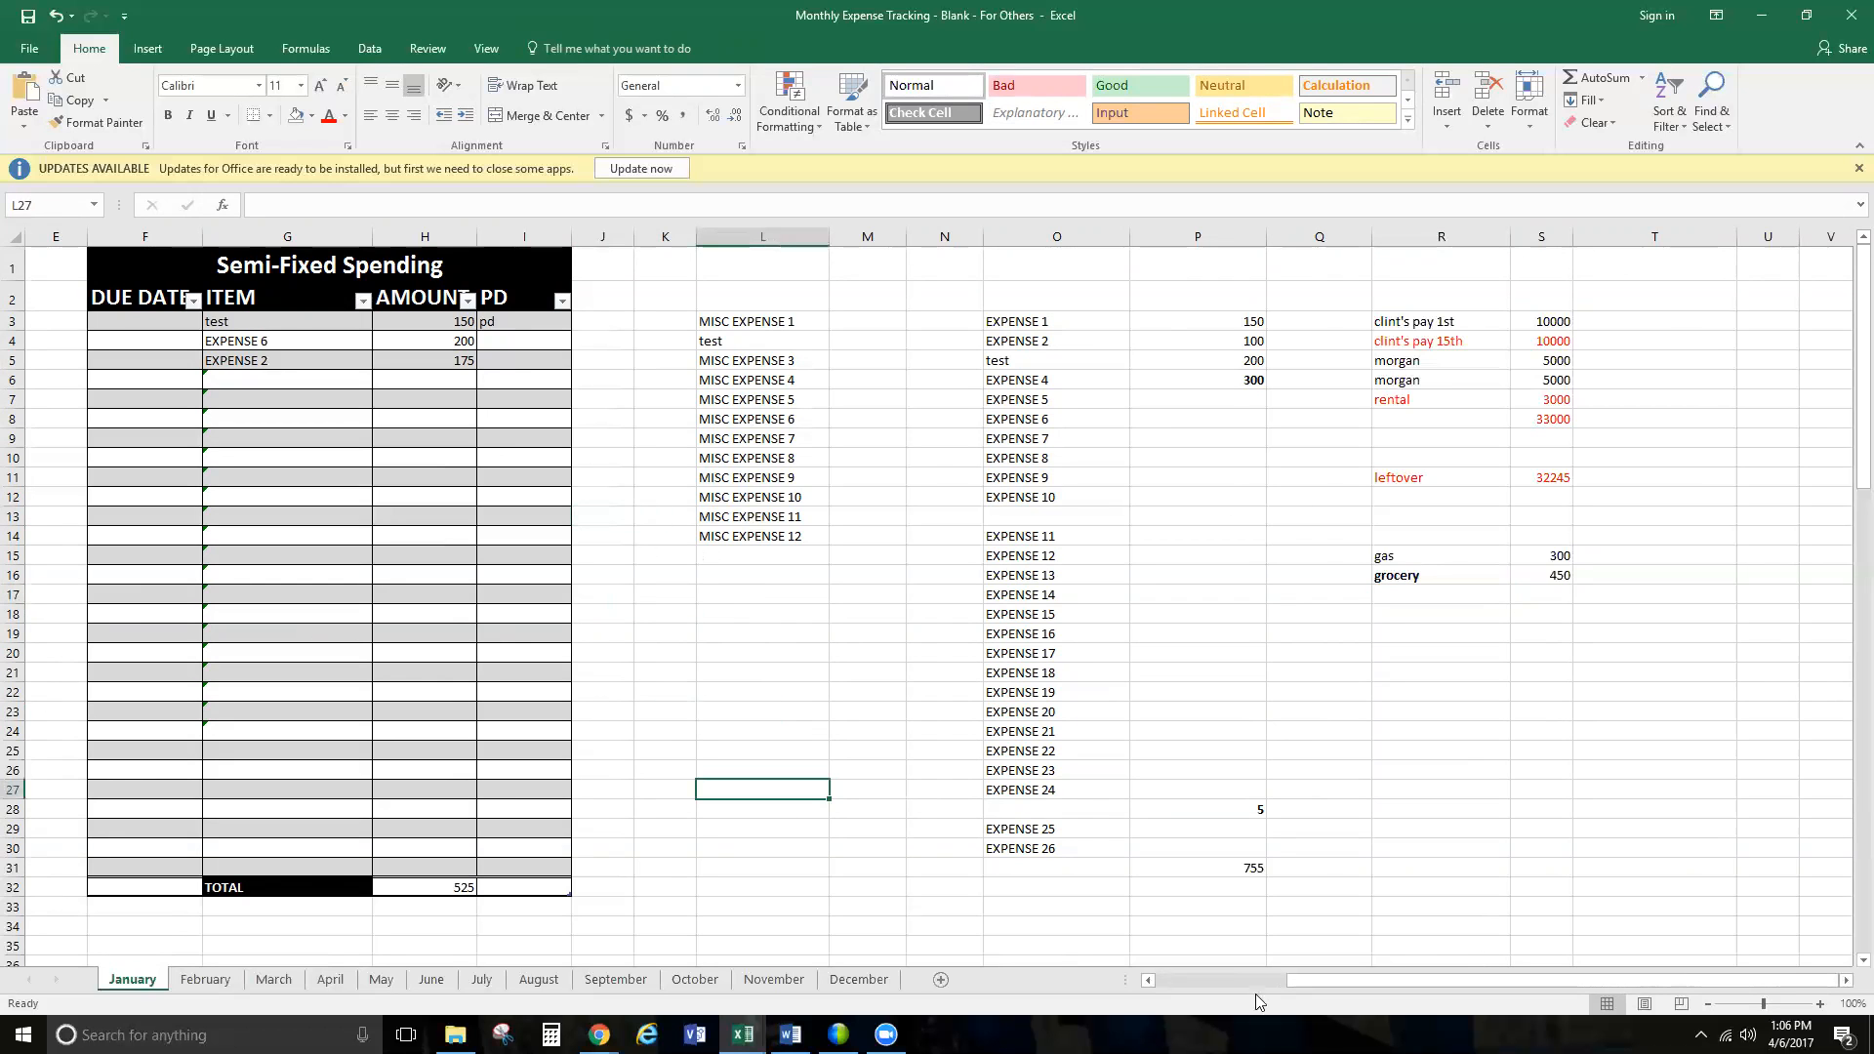
pyautogui.click(1149, 980)
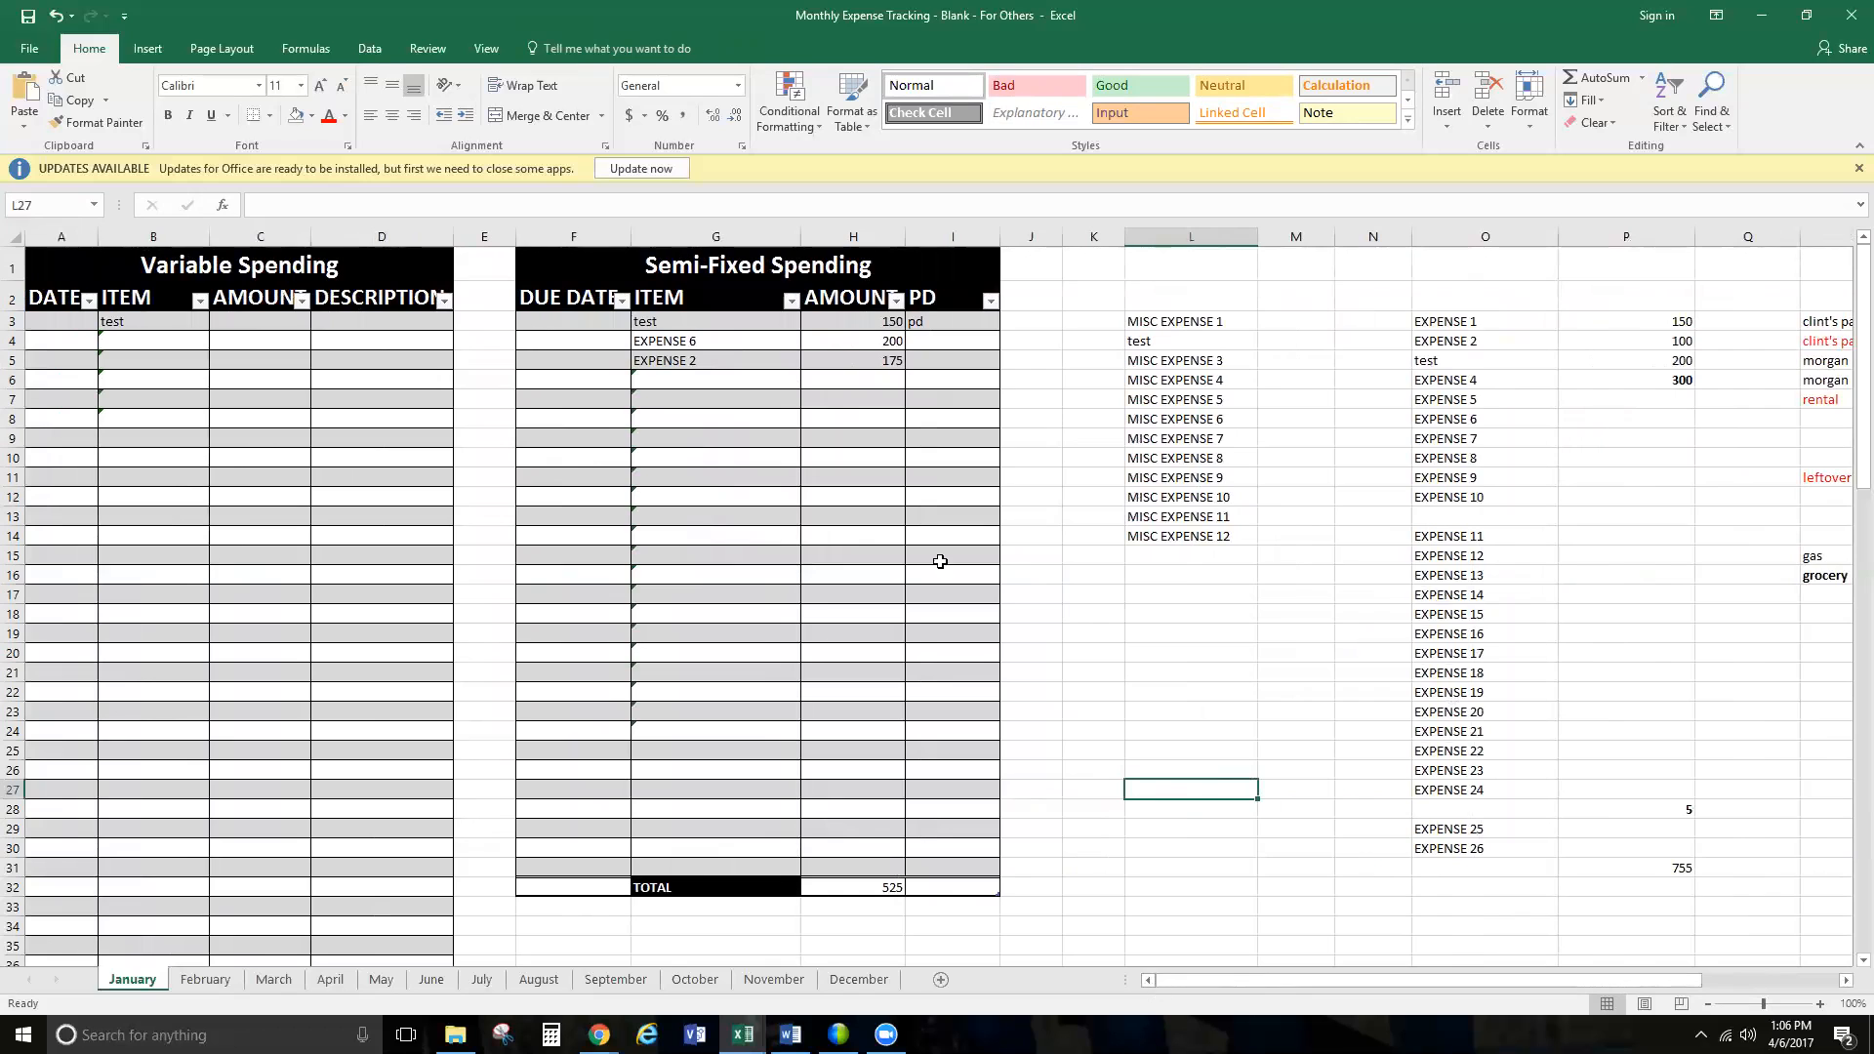
pyautogui.click(727, 395)
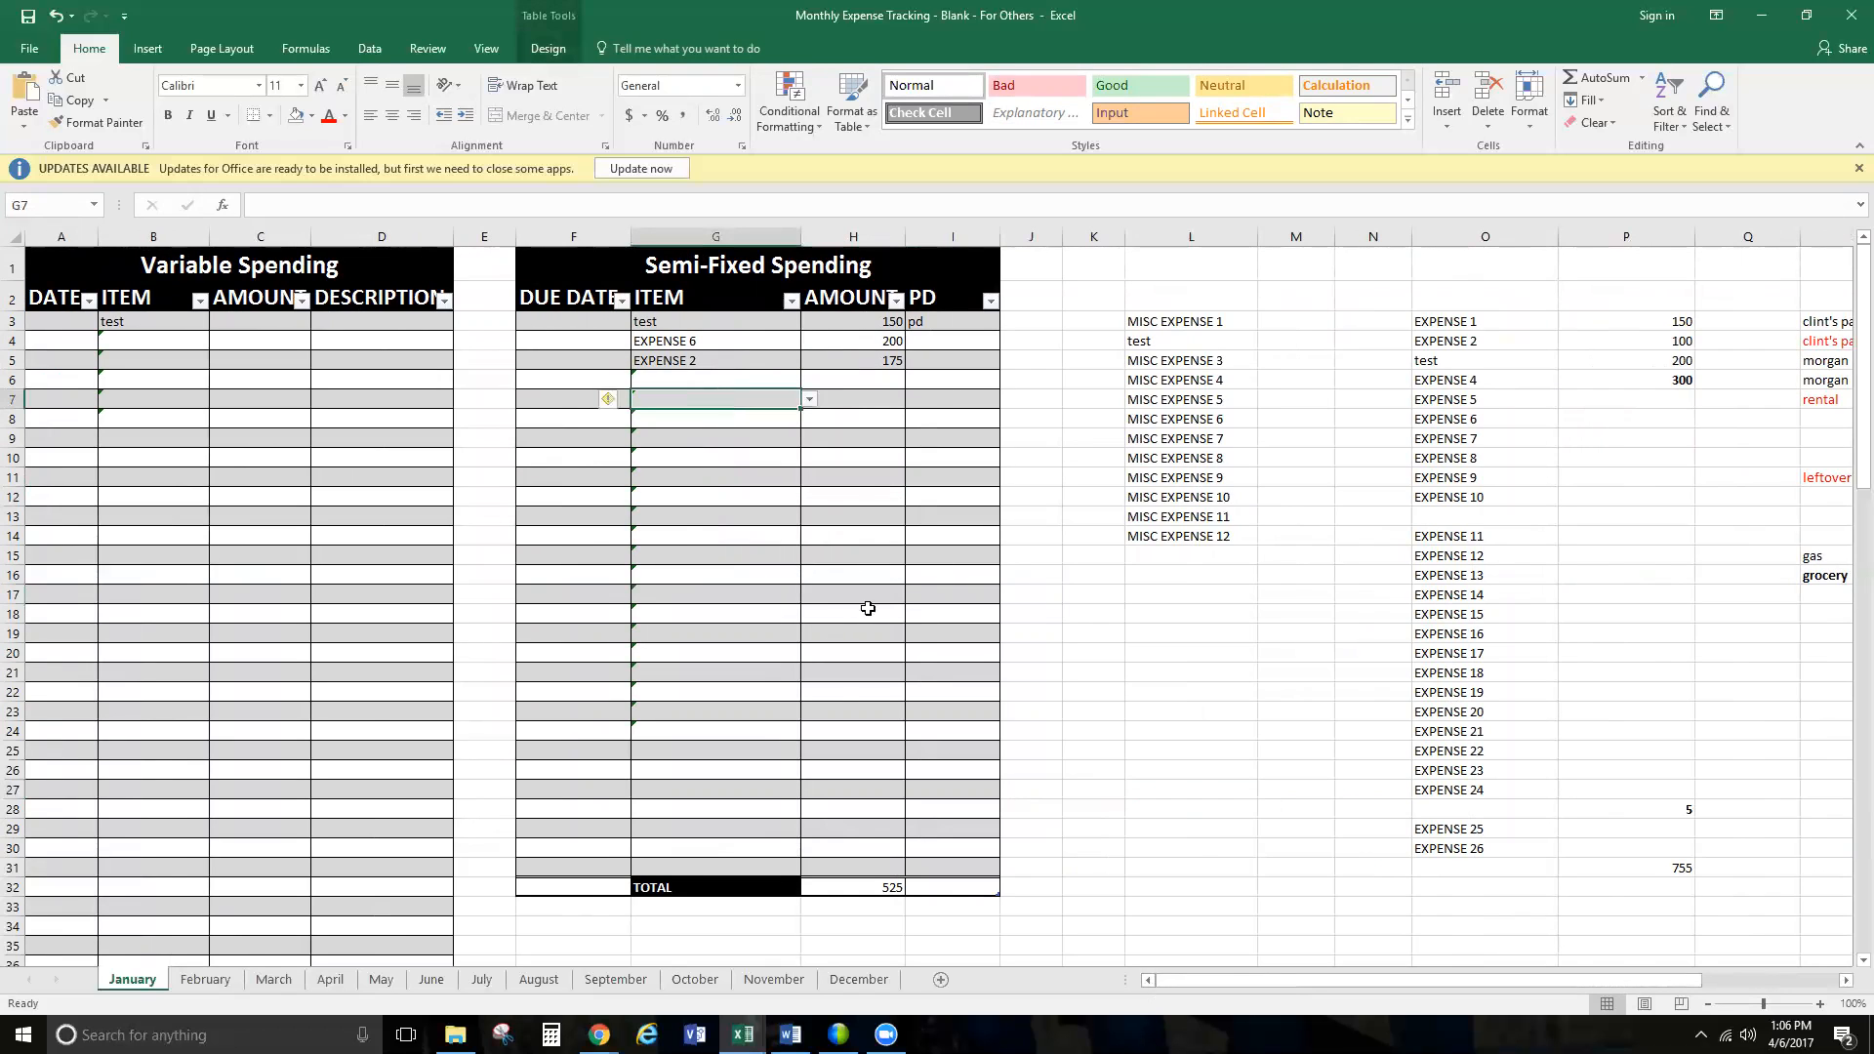
pyautogui.click(202, 981)
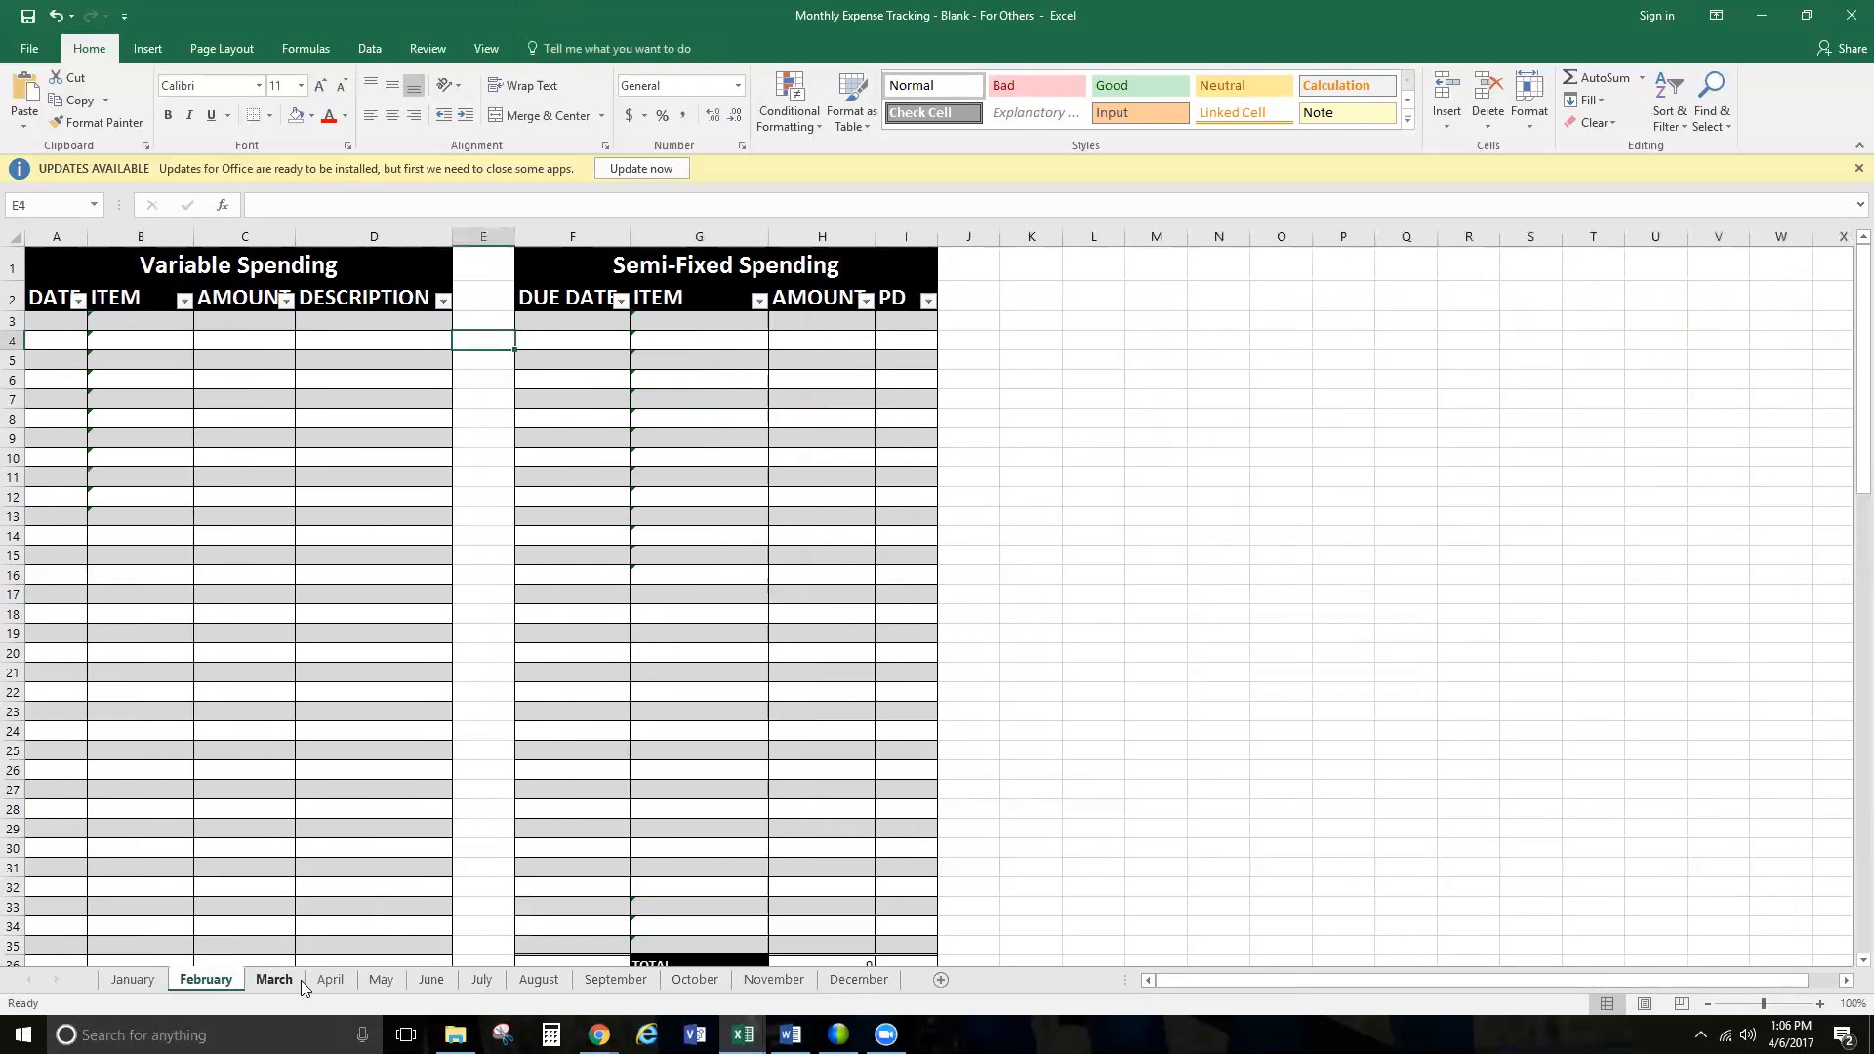
pyautogui.click(294, 981)
pyautogui.click(204, 980)
pyautogui.click(147, 980)
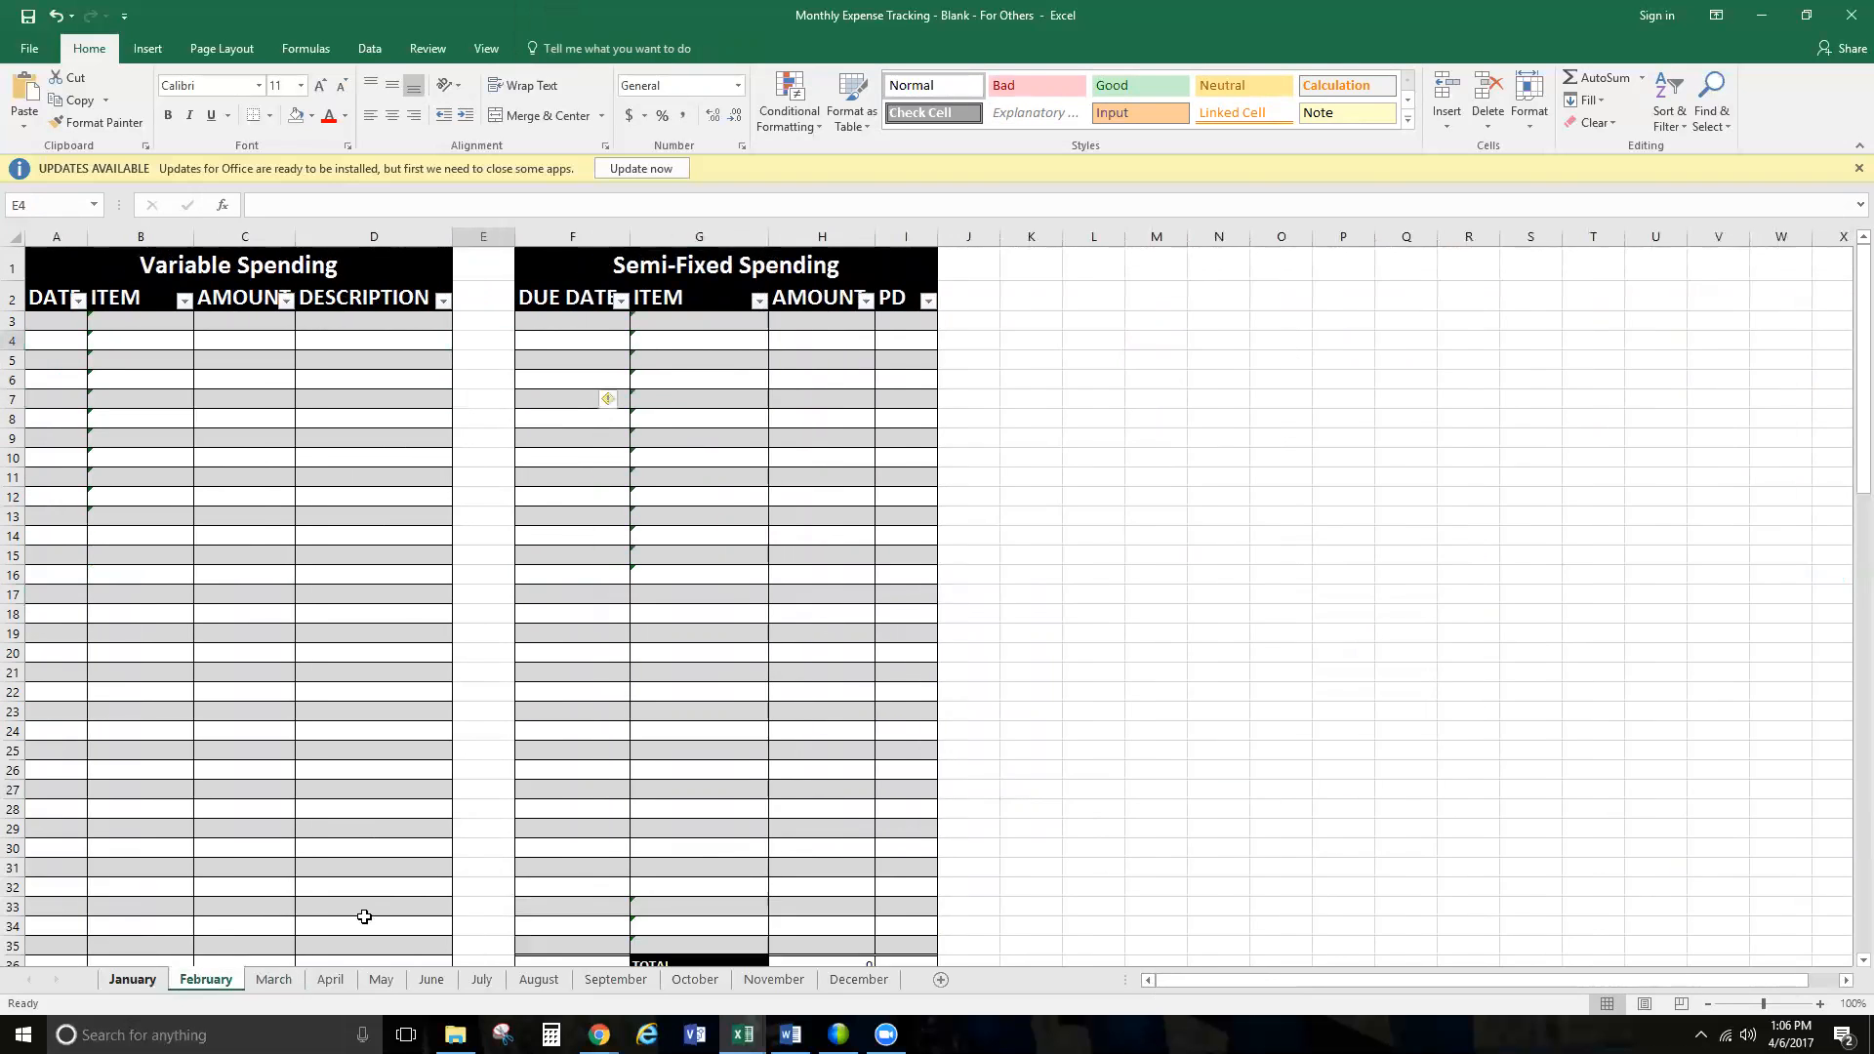
pyautogui.moveTo(1467, 459); pyautogui.dragTo(1467, 536)
pyautogui.click(1461, 401)
pyautogui.click(1464, 555)
pyautogui.click(1186, 474)
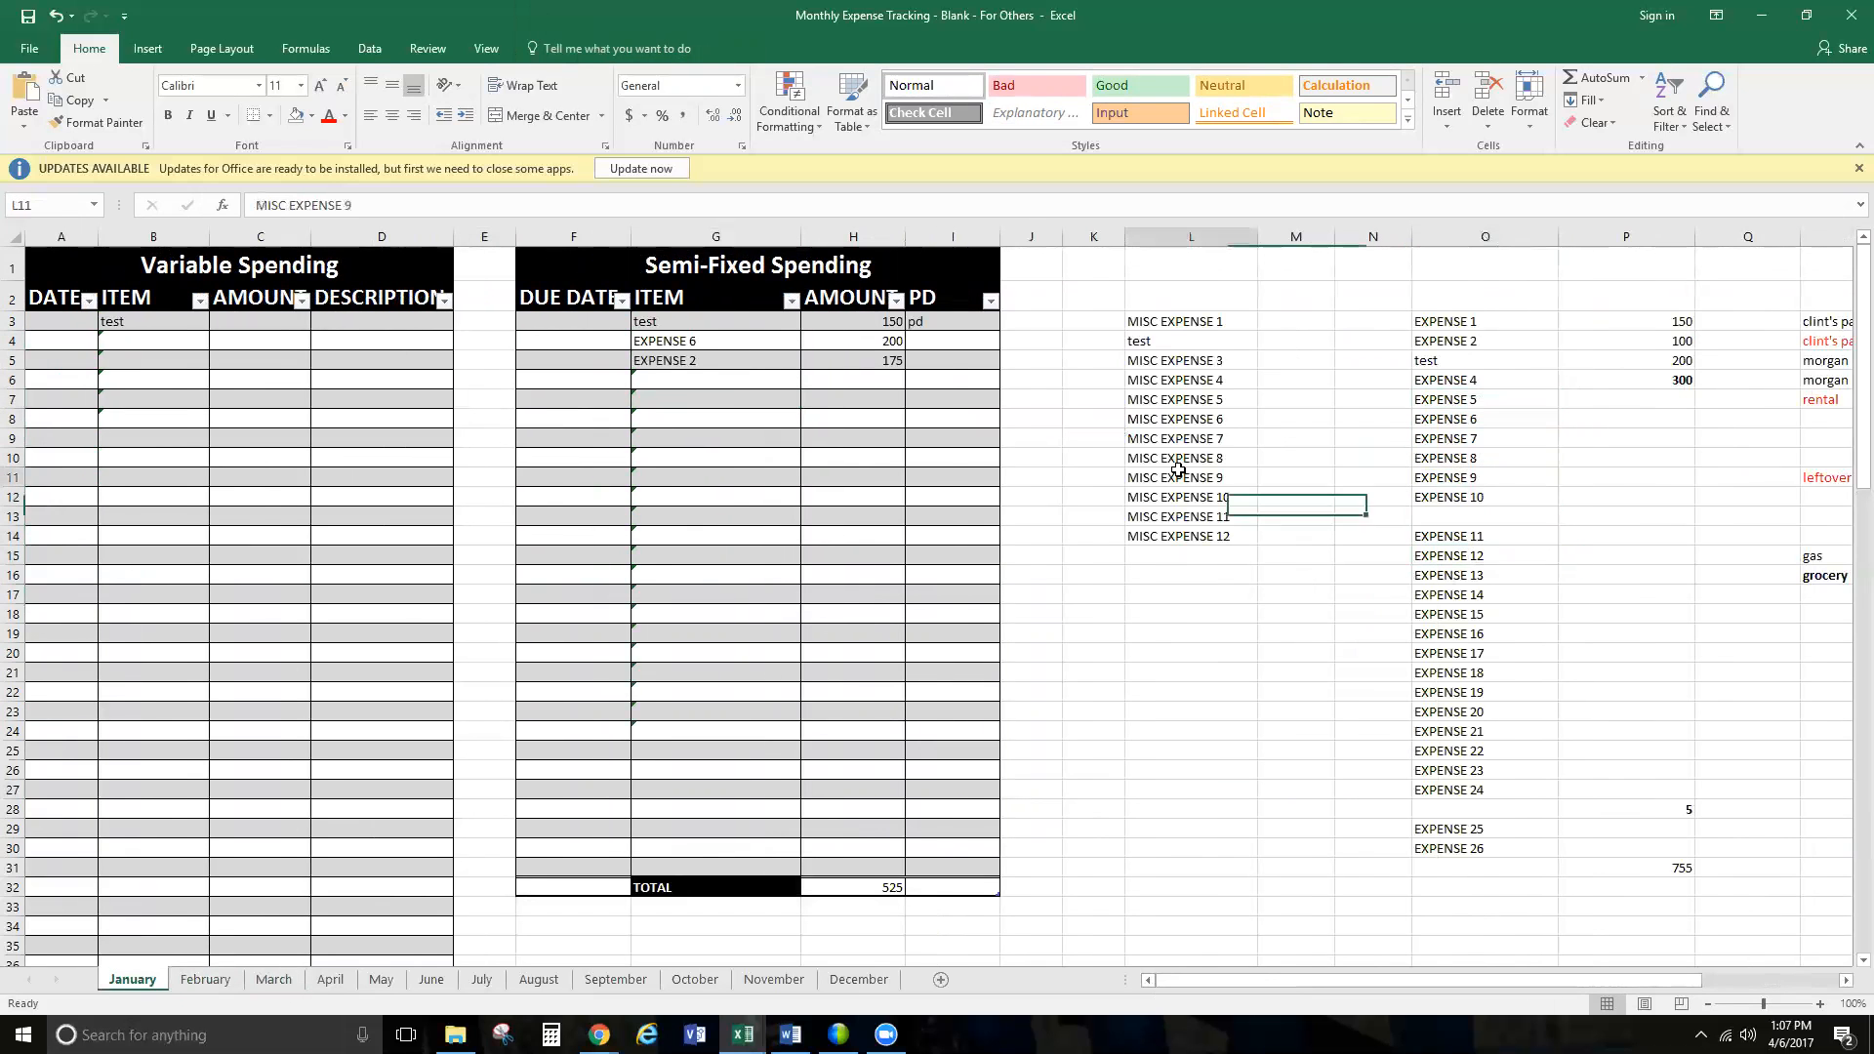
# - On the February sheet, choose EXPENSE 13 as the Semi-Fixed Spending item in G6
pyautogui.click(187, 982)
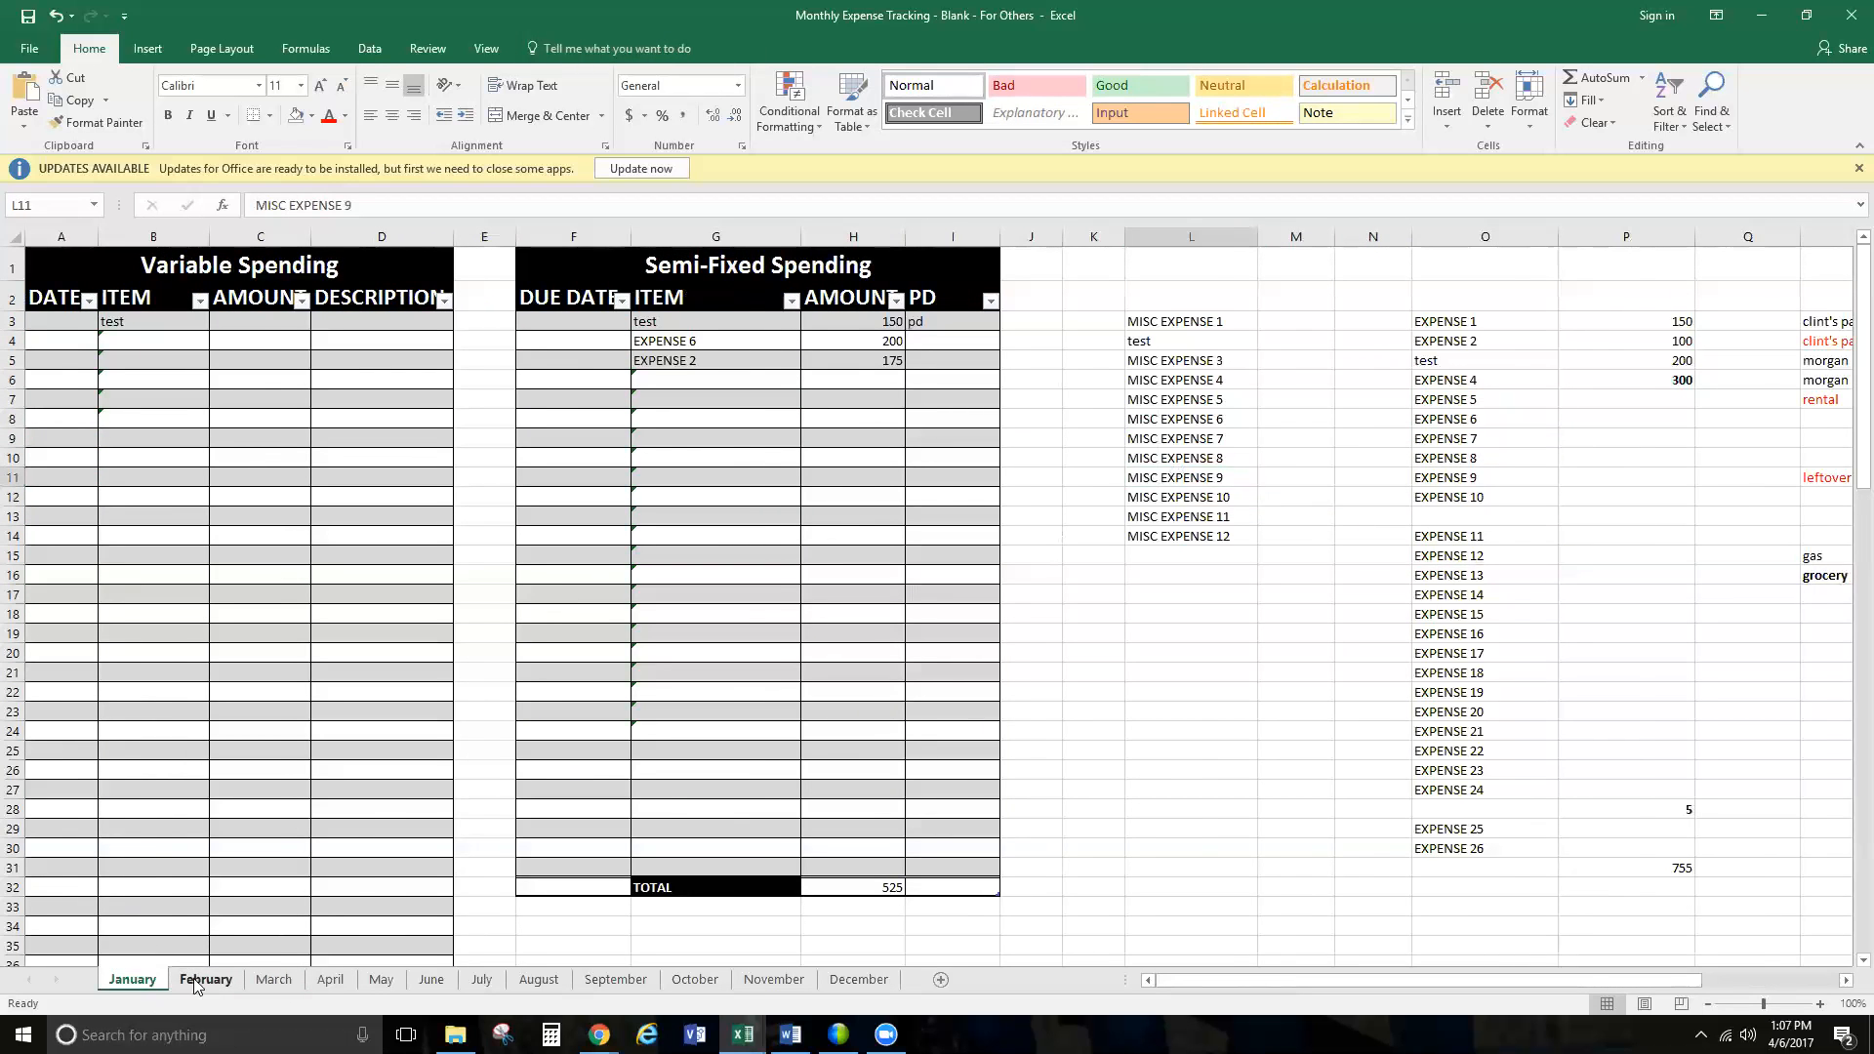
pyautogui.click(703, 379)
pyautogui.click(779, 380)
pyautogui.click(729, 459)
pyautogui.press('Down')
pyautogui.press('Down')
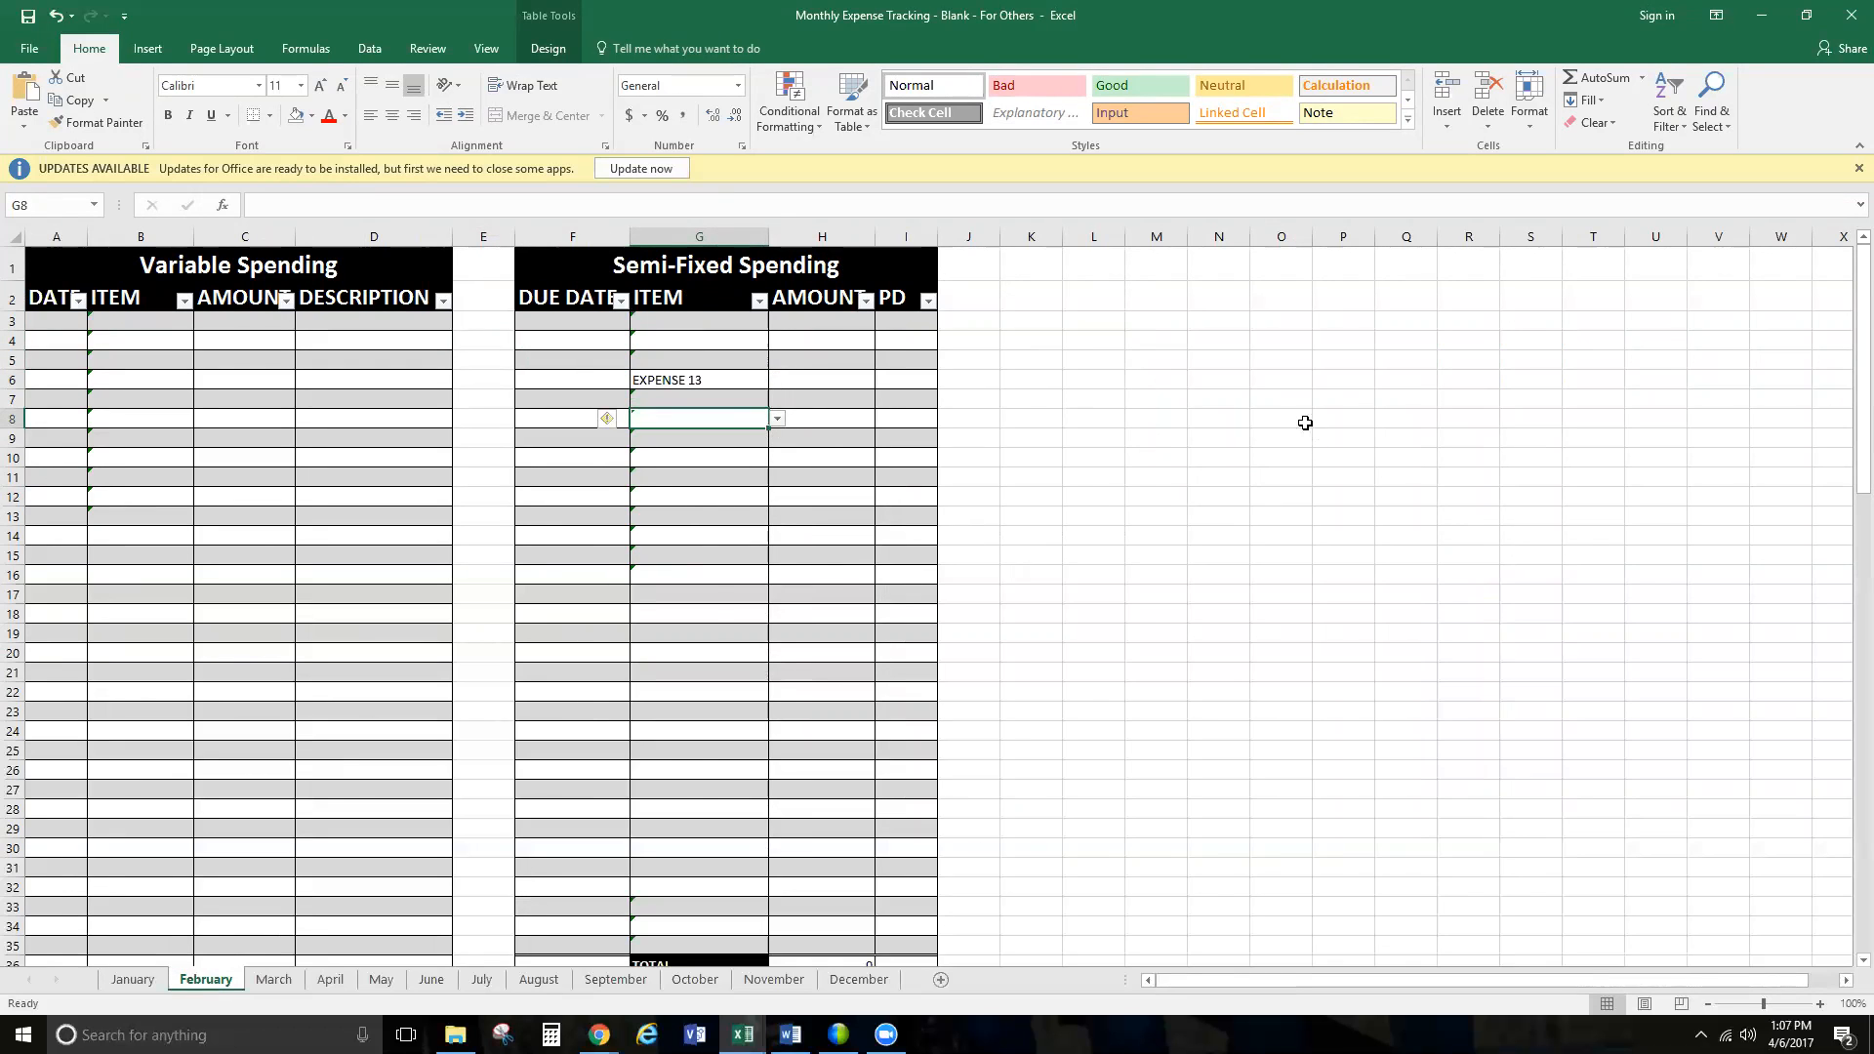
pyautogui.click(1302, 359)
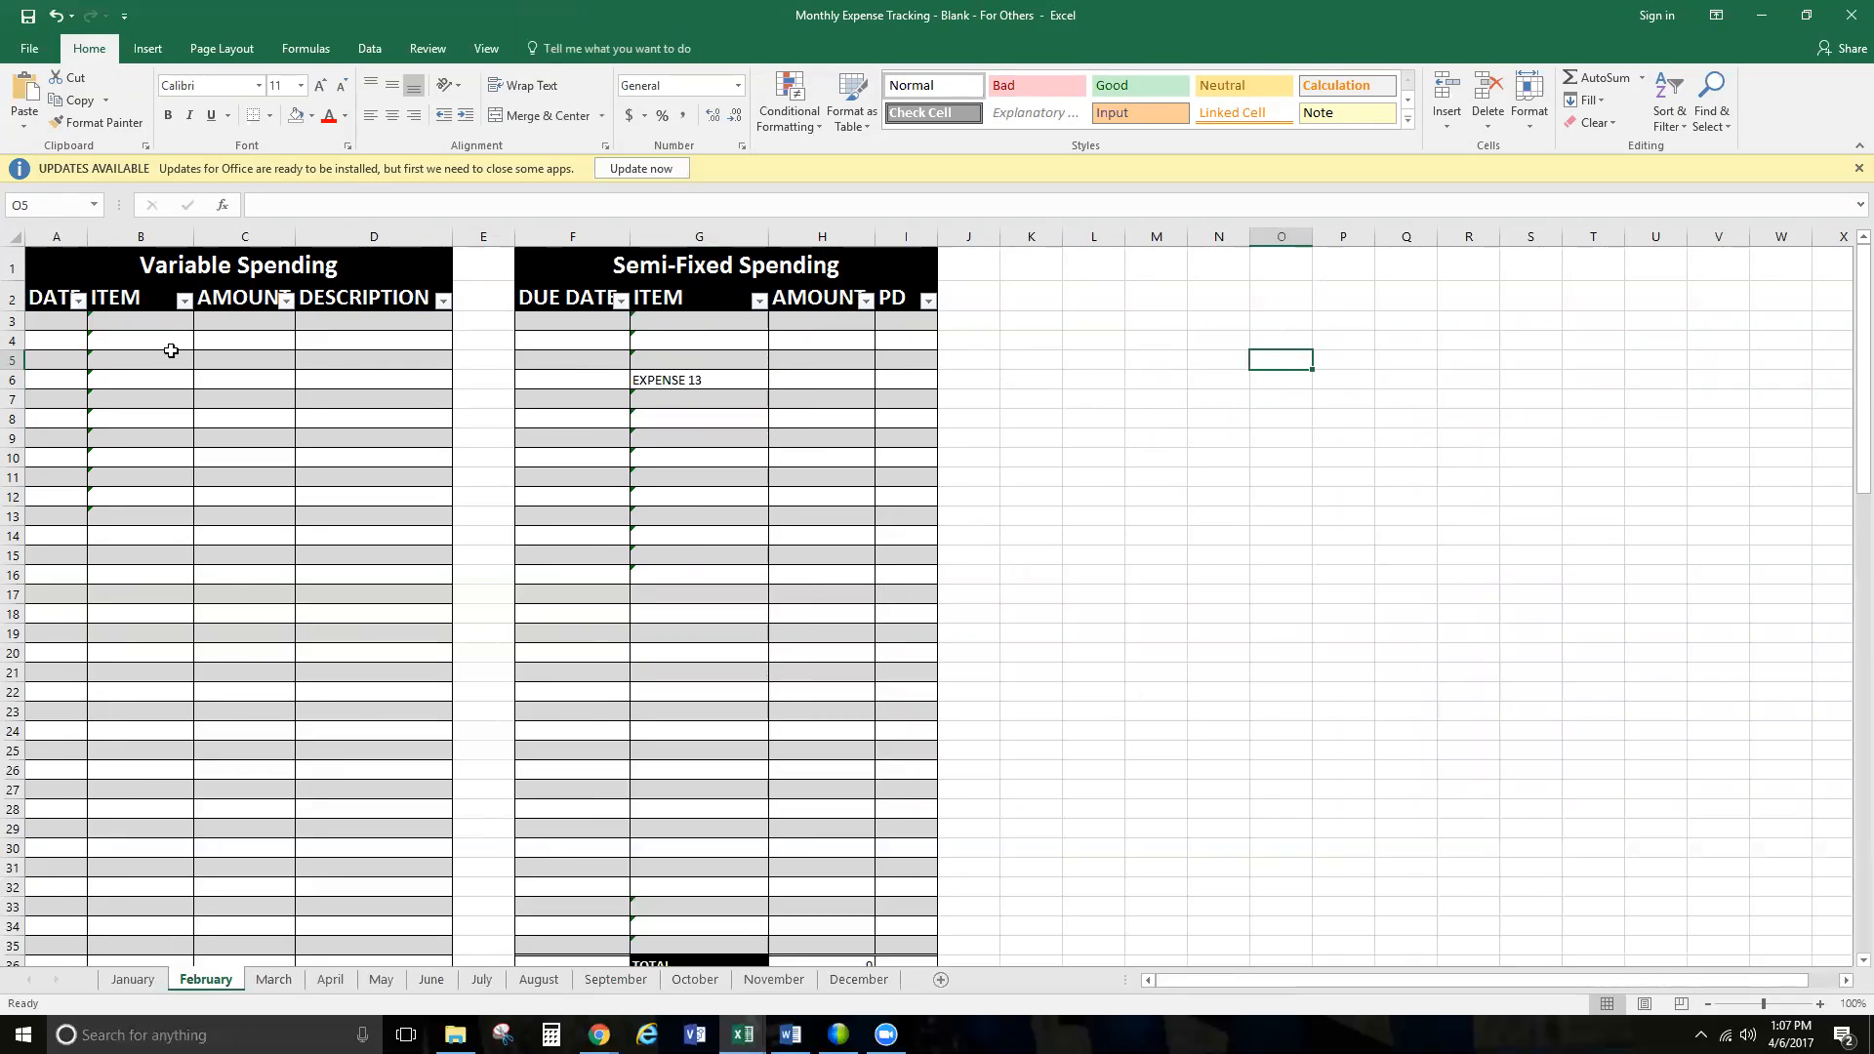
# - Choose MISC EXPENSE 12 as the first Variable Spending item in B3 of the February sheet
pyautogui.click(159, 323)
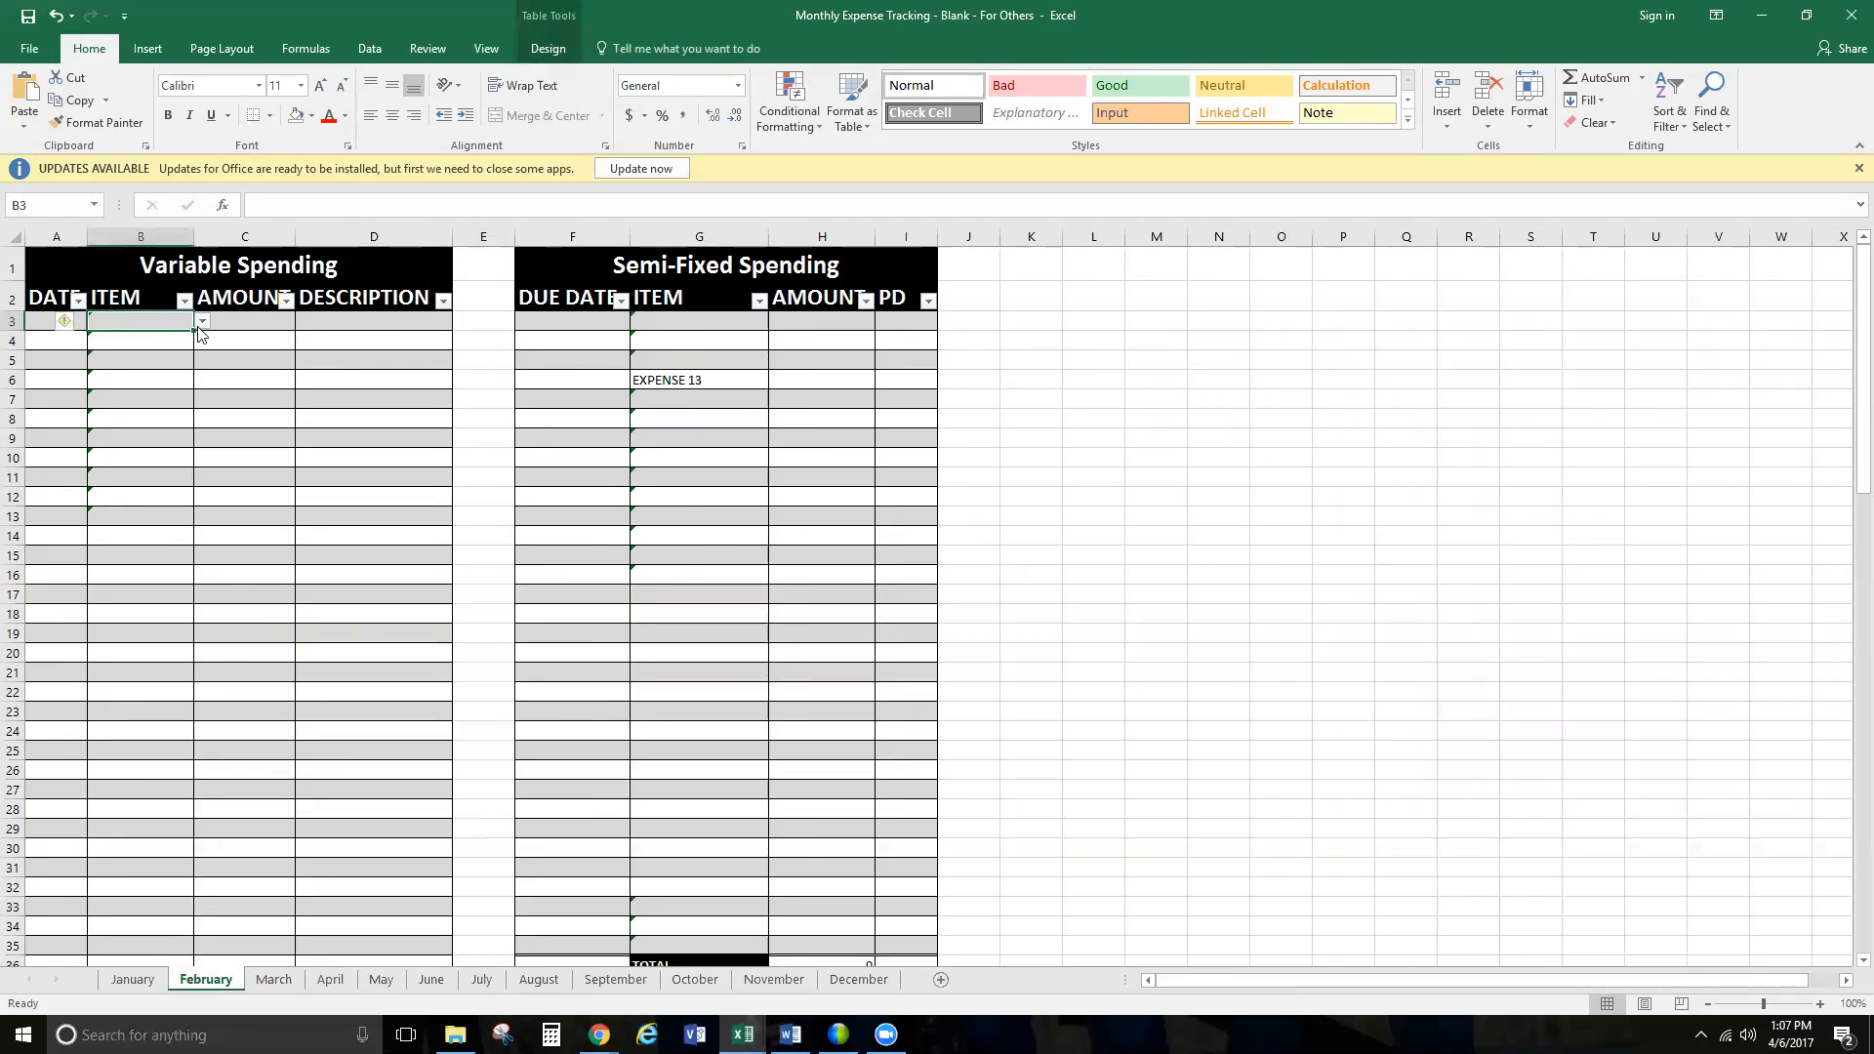
pyautogui.click(202, 322)
pyautogui.moveTo(202, 369); pyautogui.dragTo(208, 413)
pyautogui.click(127, 427)
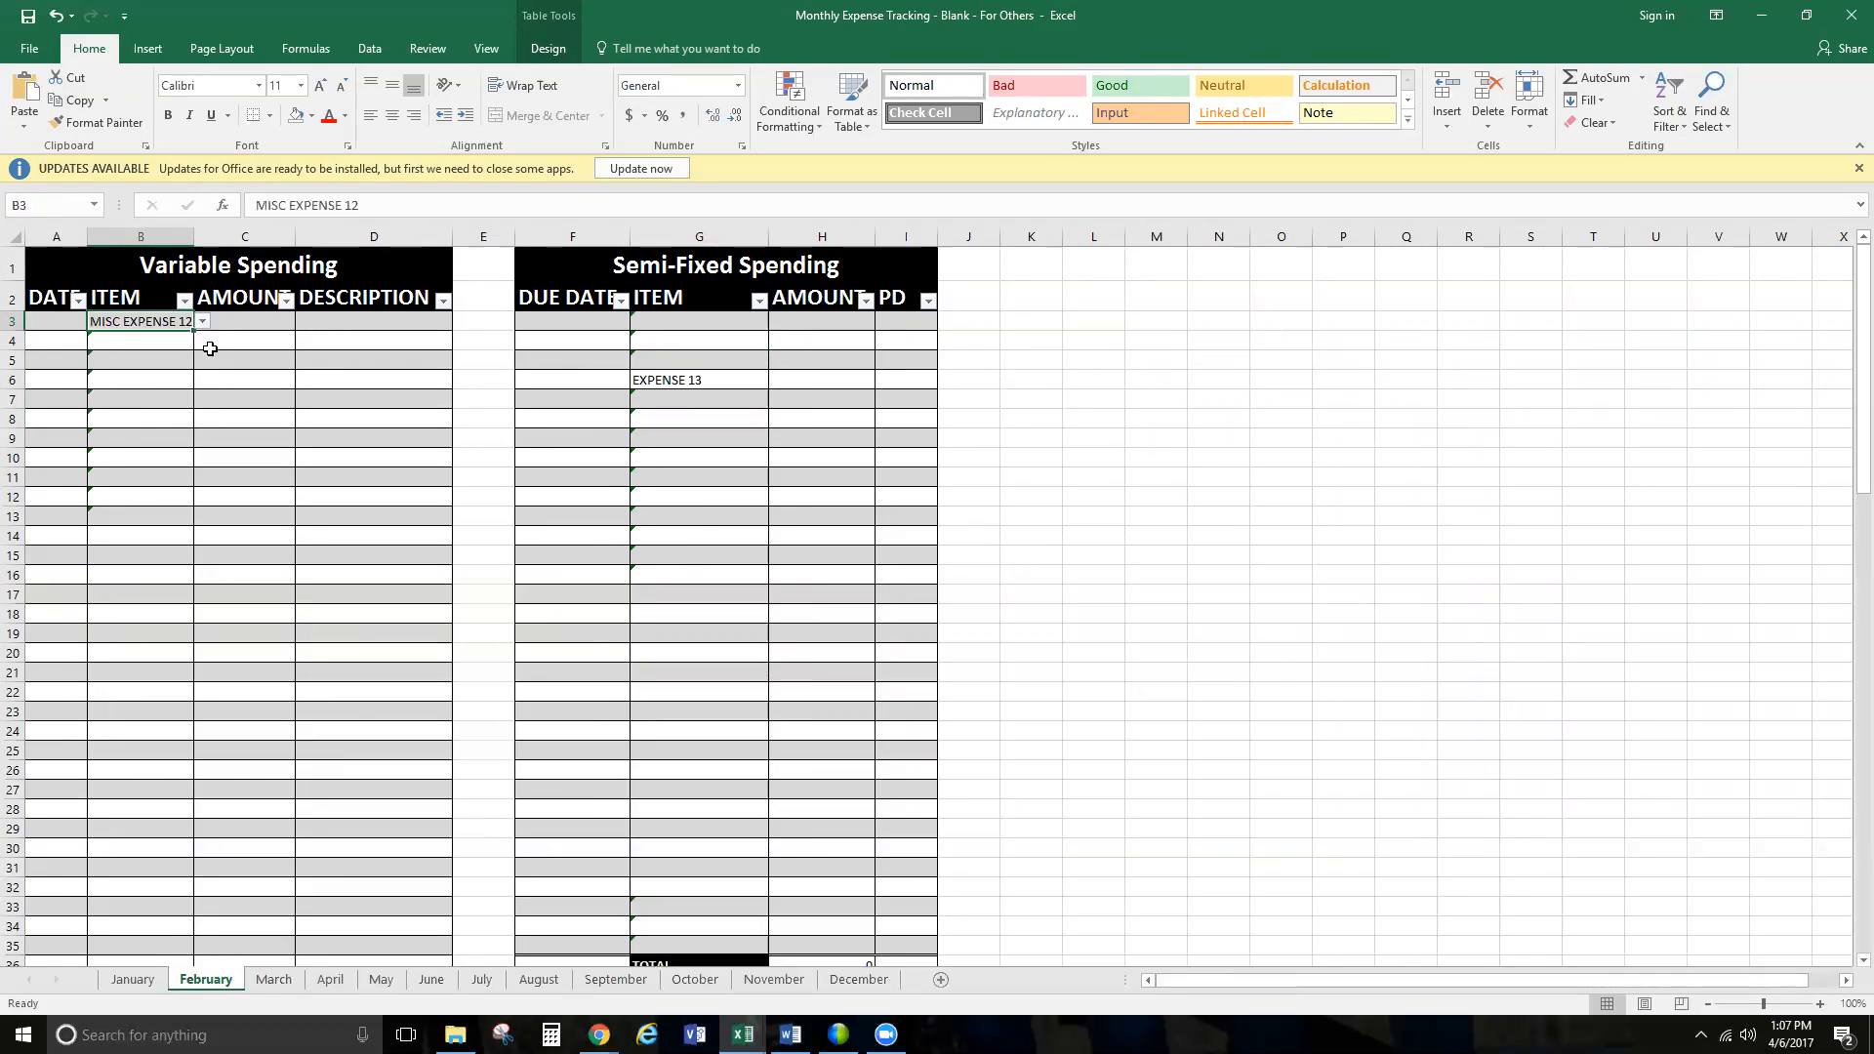
pyautogui.click(217, 342)
pyautogui.click(169, 336)
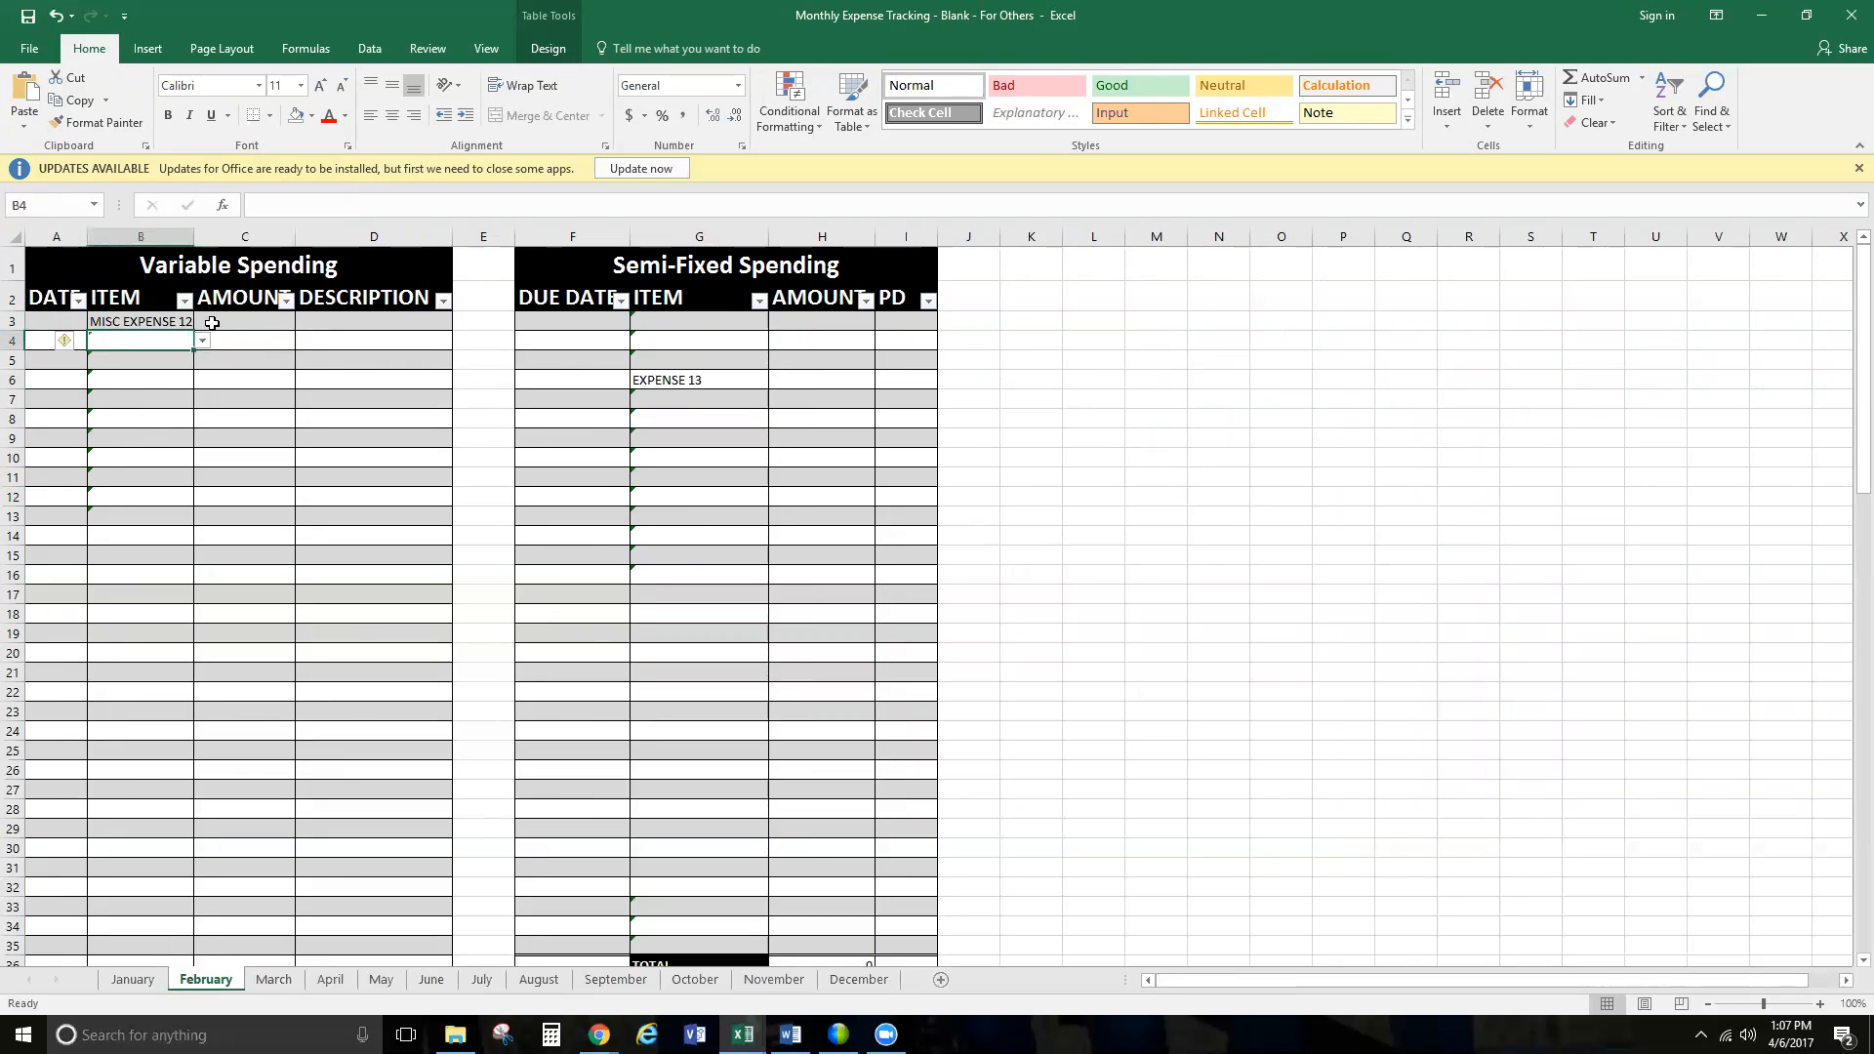
pyautogui.click(212, 323)
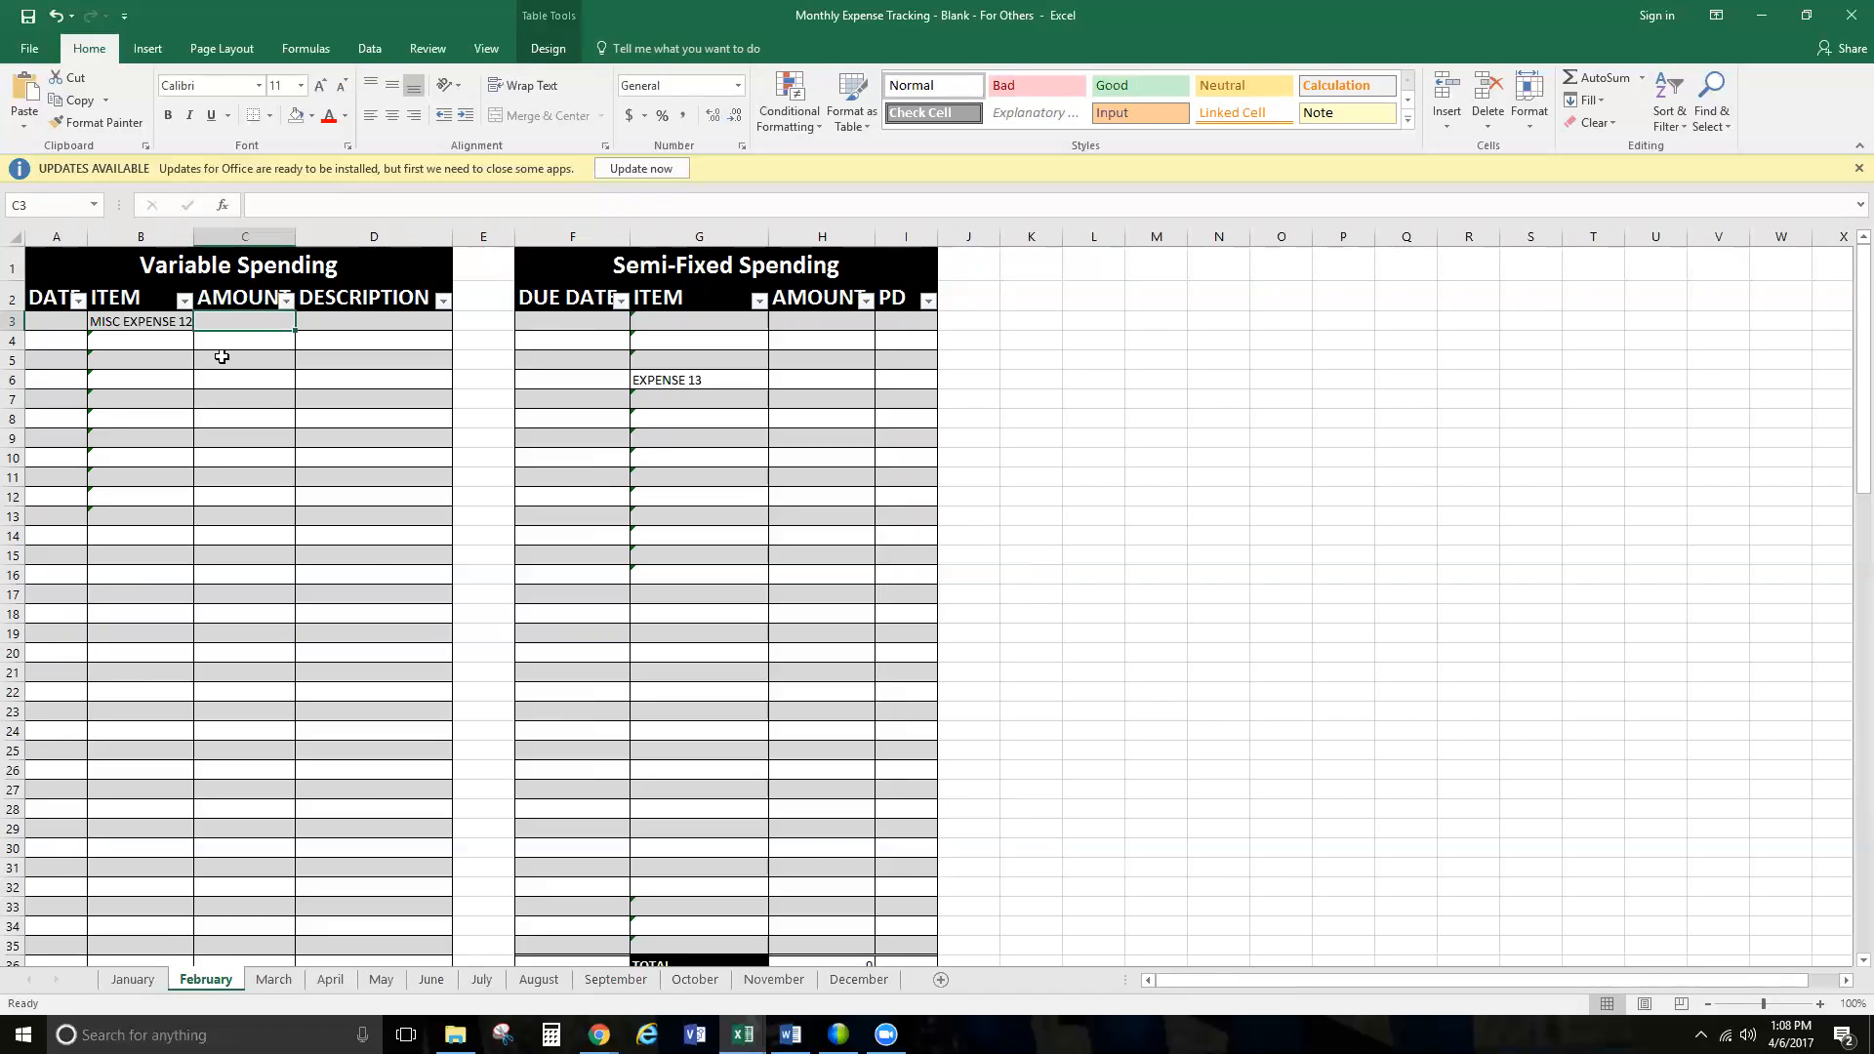
# - On the January sheet, enter a Semi-Fixed Spending amount of 300 in H6 and check the total in H32
pyautogui.click(146, 981)
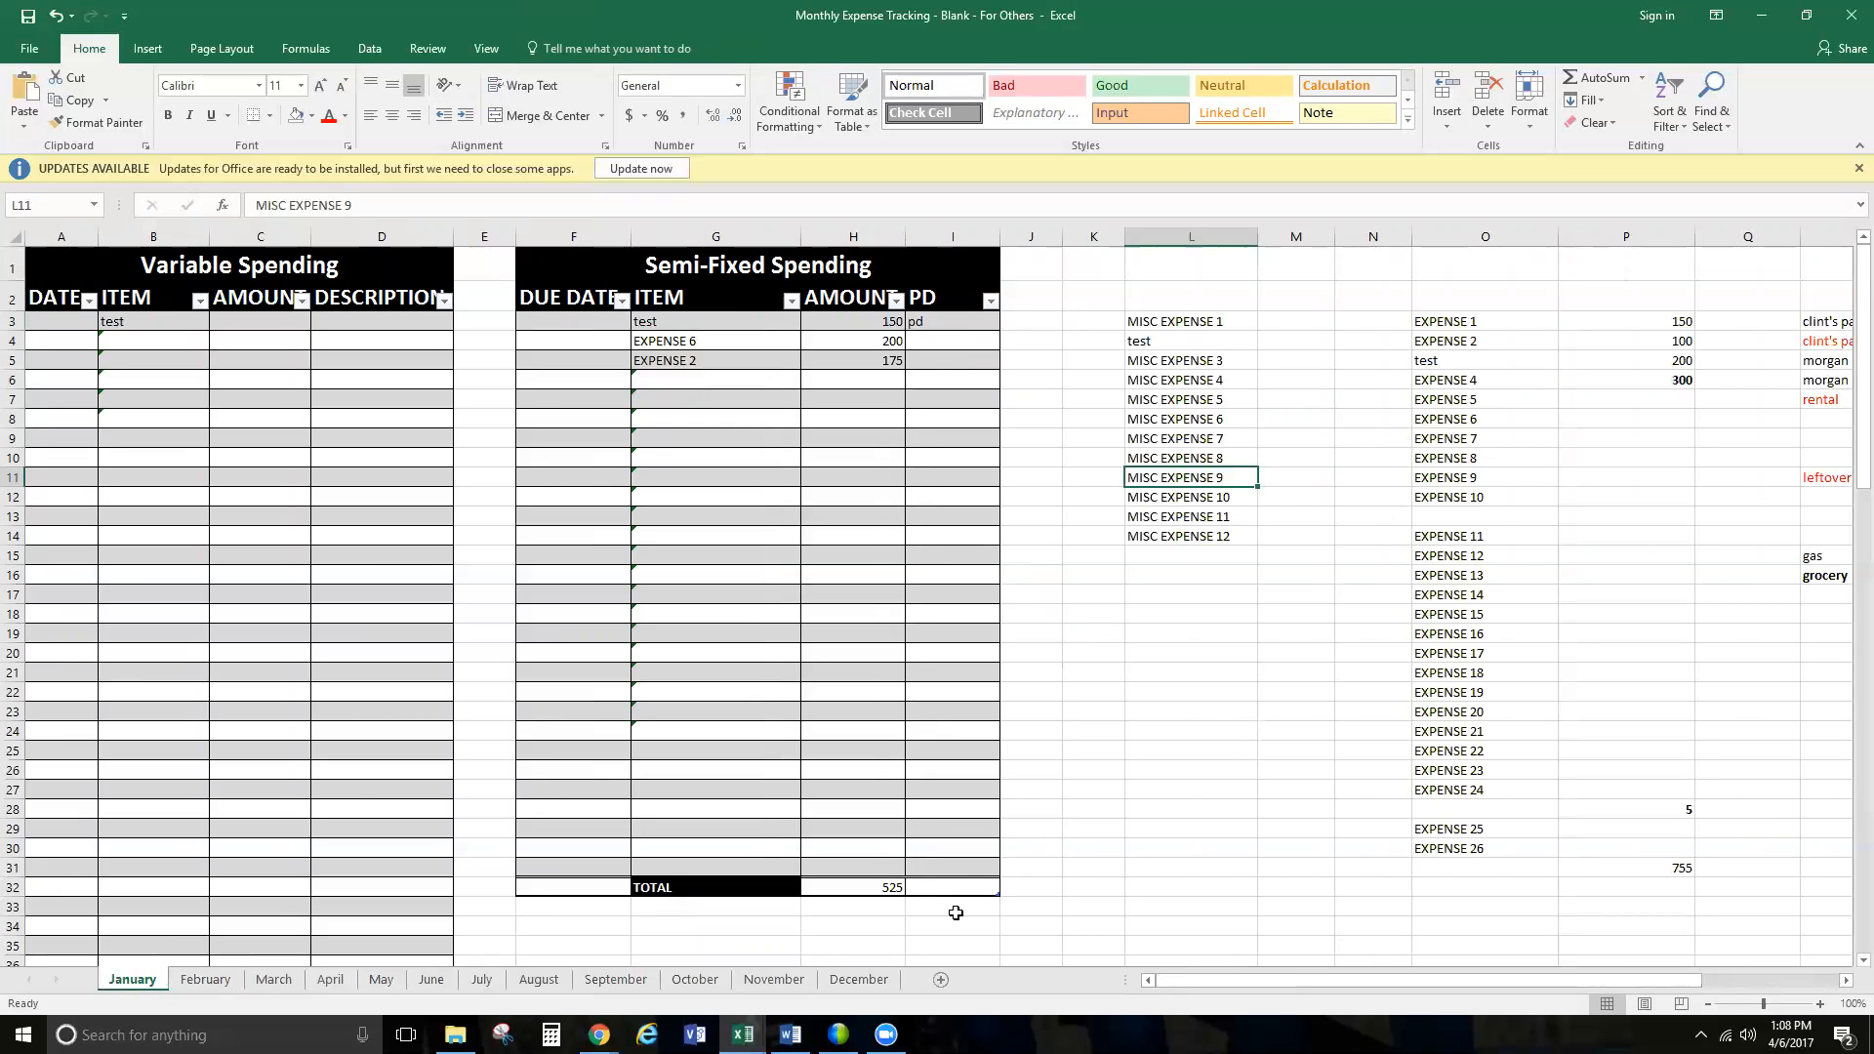
pyautogui.click(892, 887)
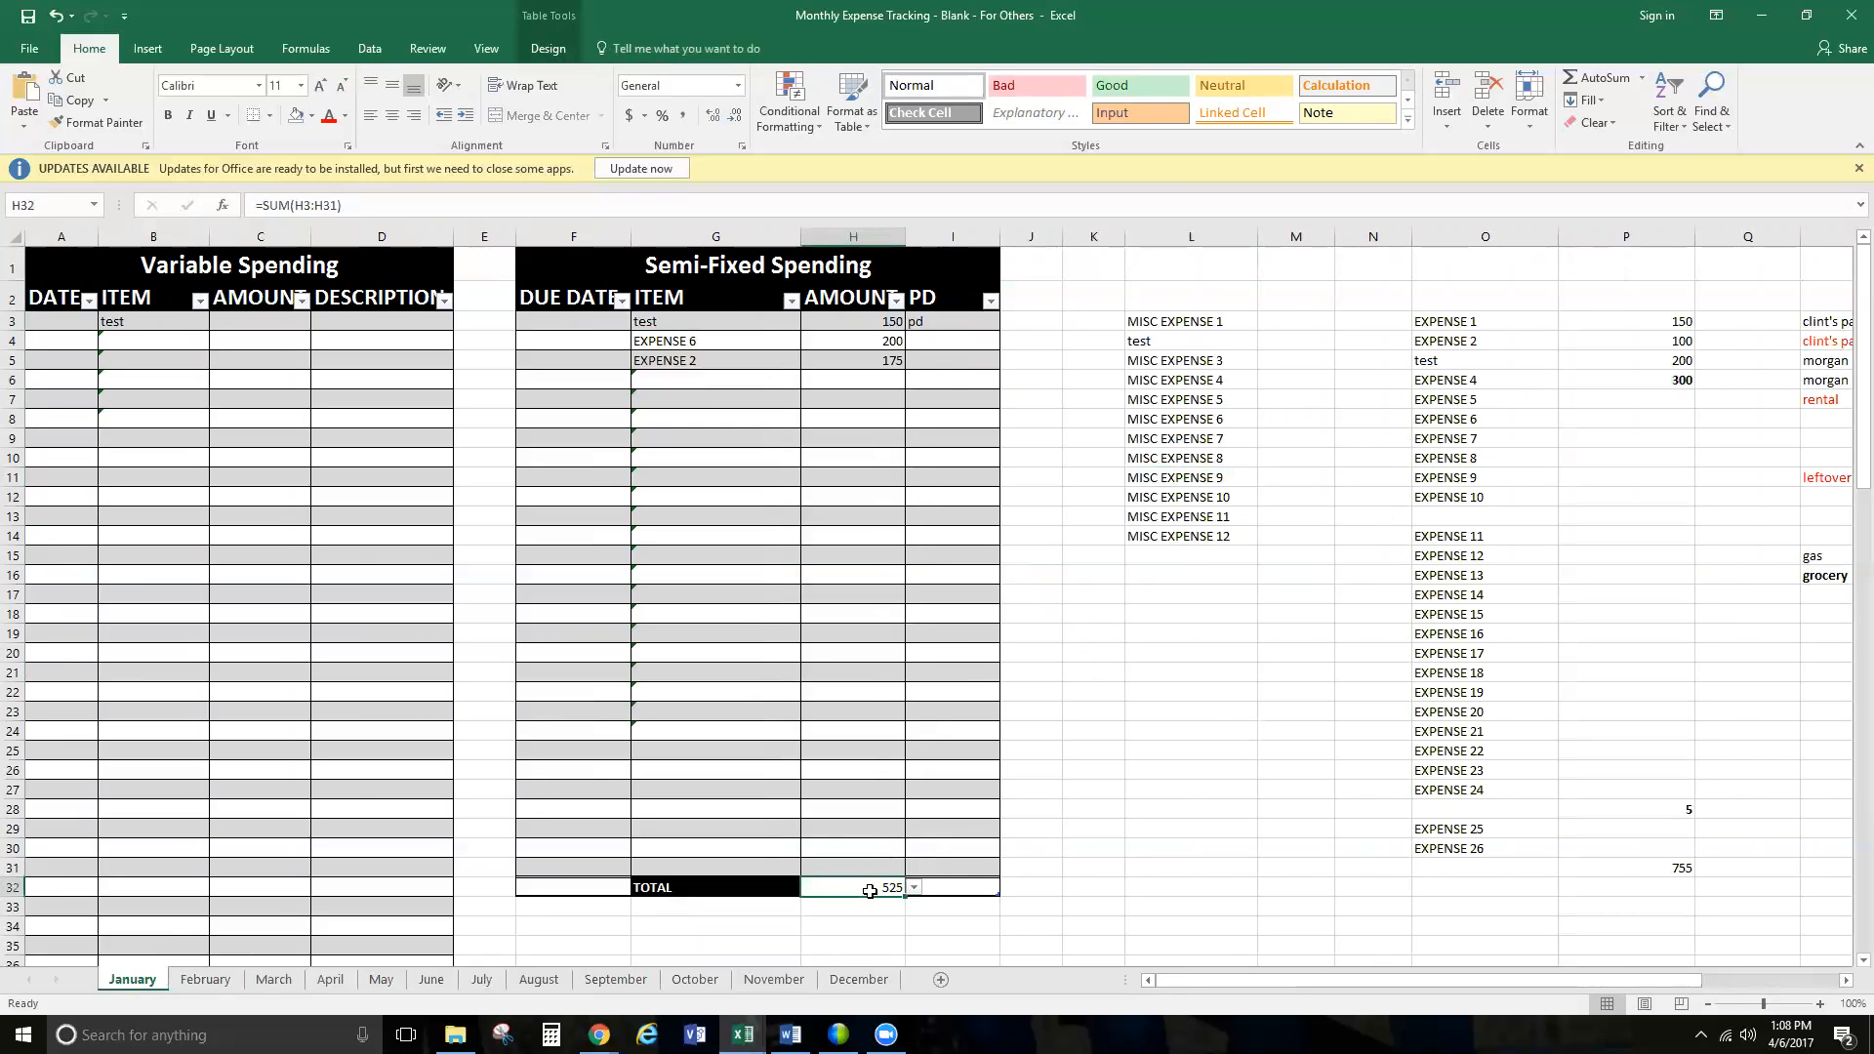
pyautogui.click(879, 381)
pyautogui.write('300')
pyautogui.press('Return')
pyautogui.click(879, 886)
pyautogui.click(779, 769)
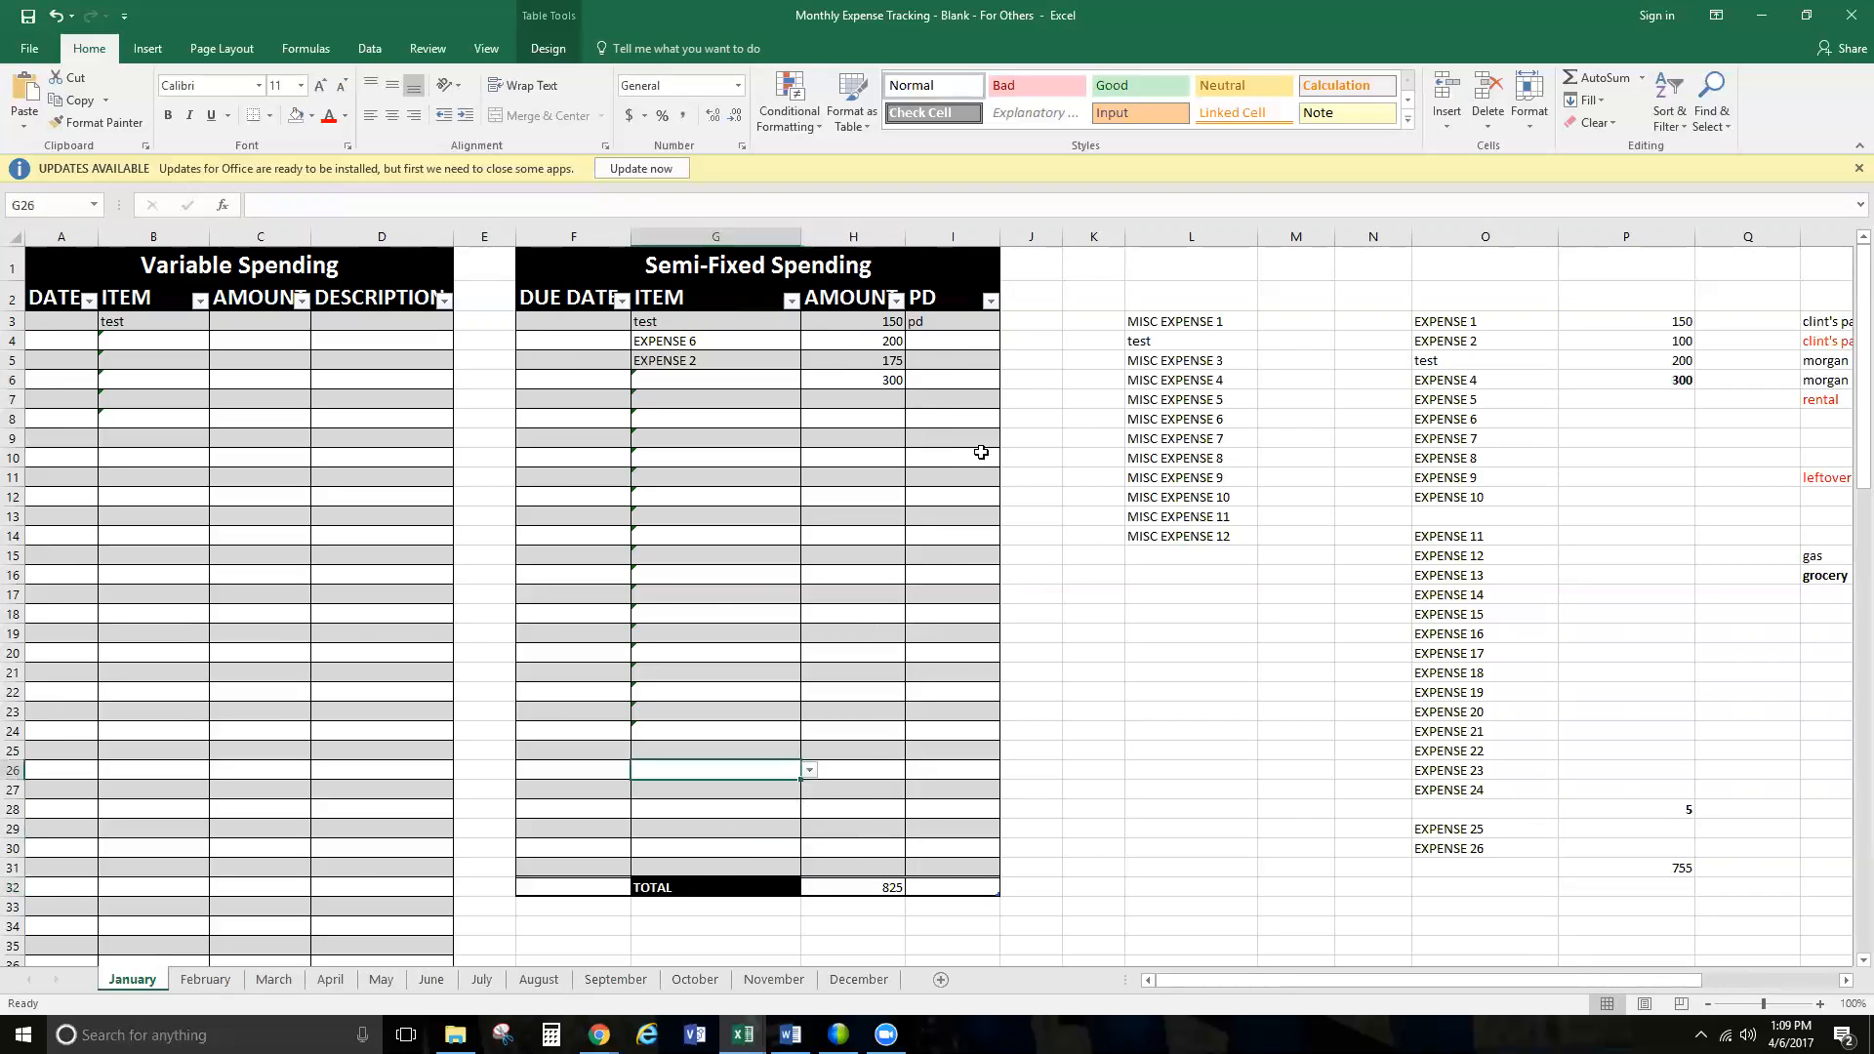
# - Switch to the Savings Account Tracker workbook
pyautogui.moveTo(742, 1037)
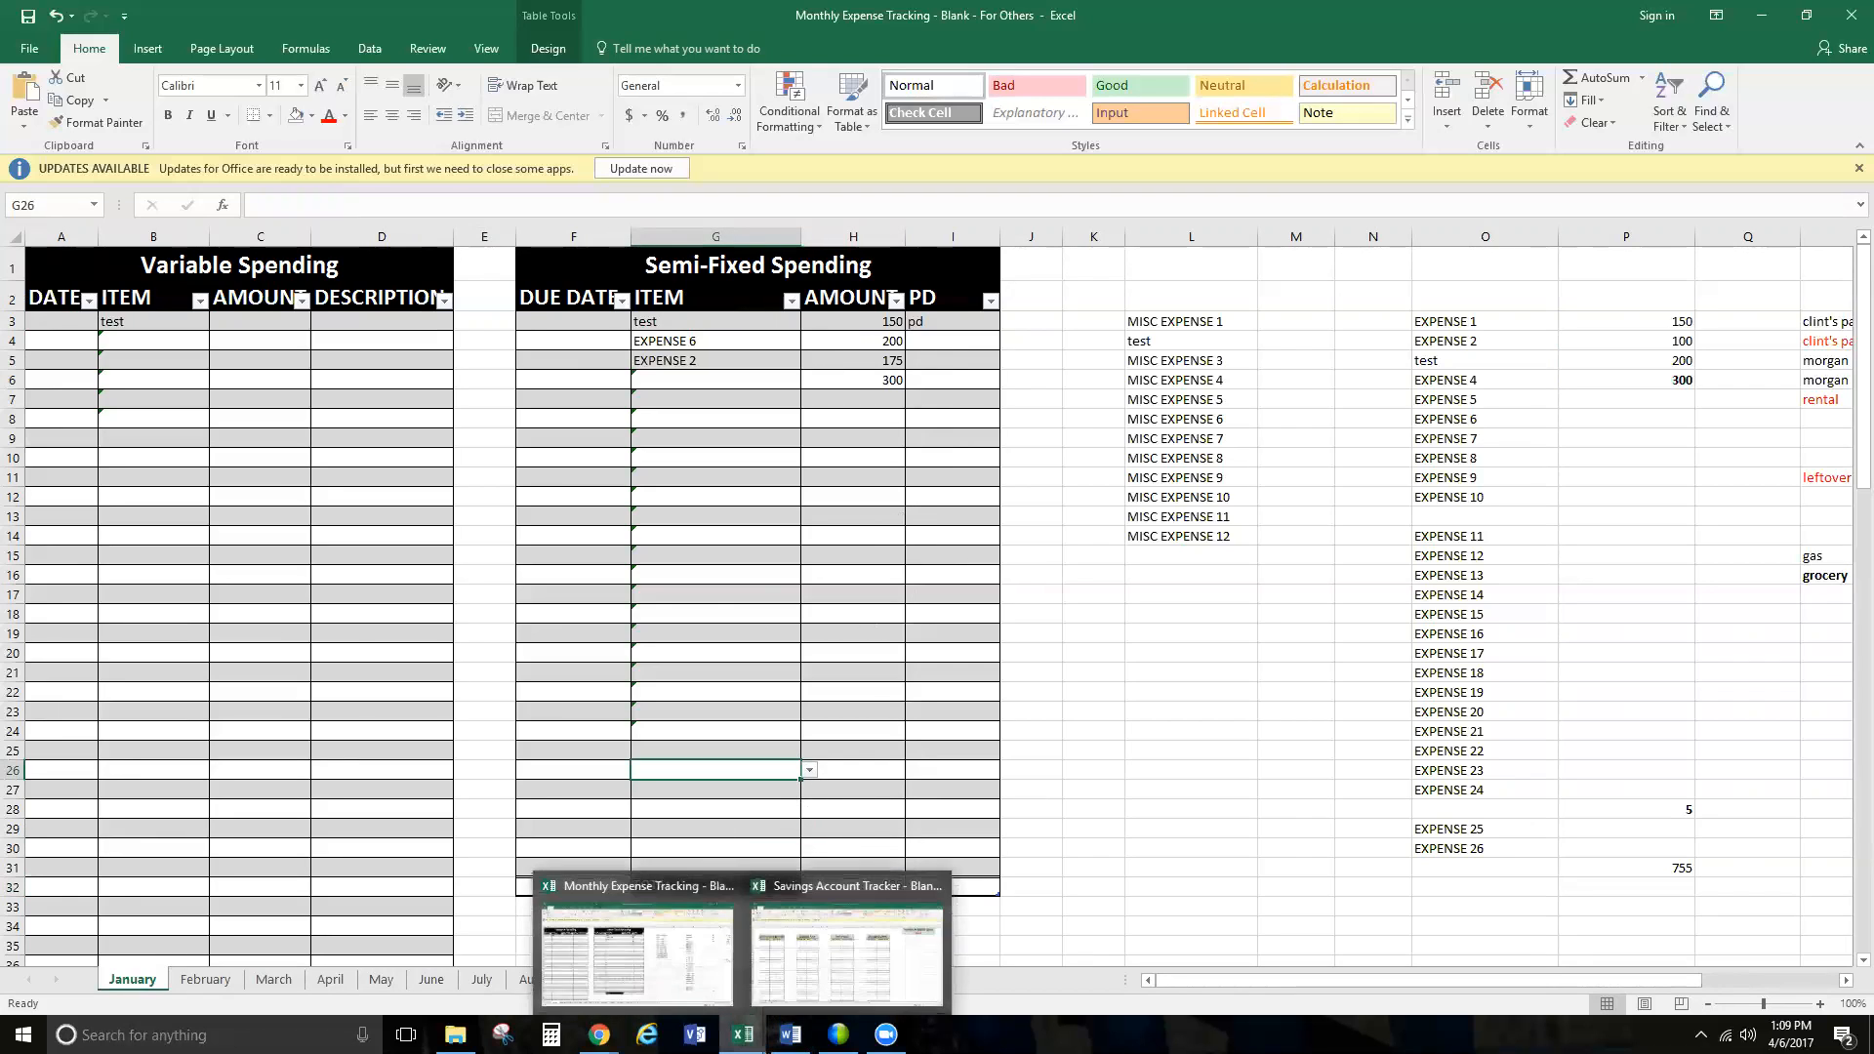
pyautogui.click(829, 981)
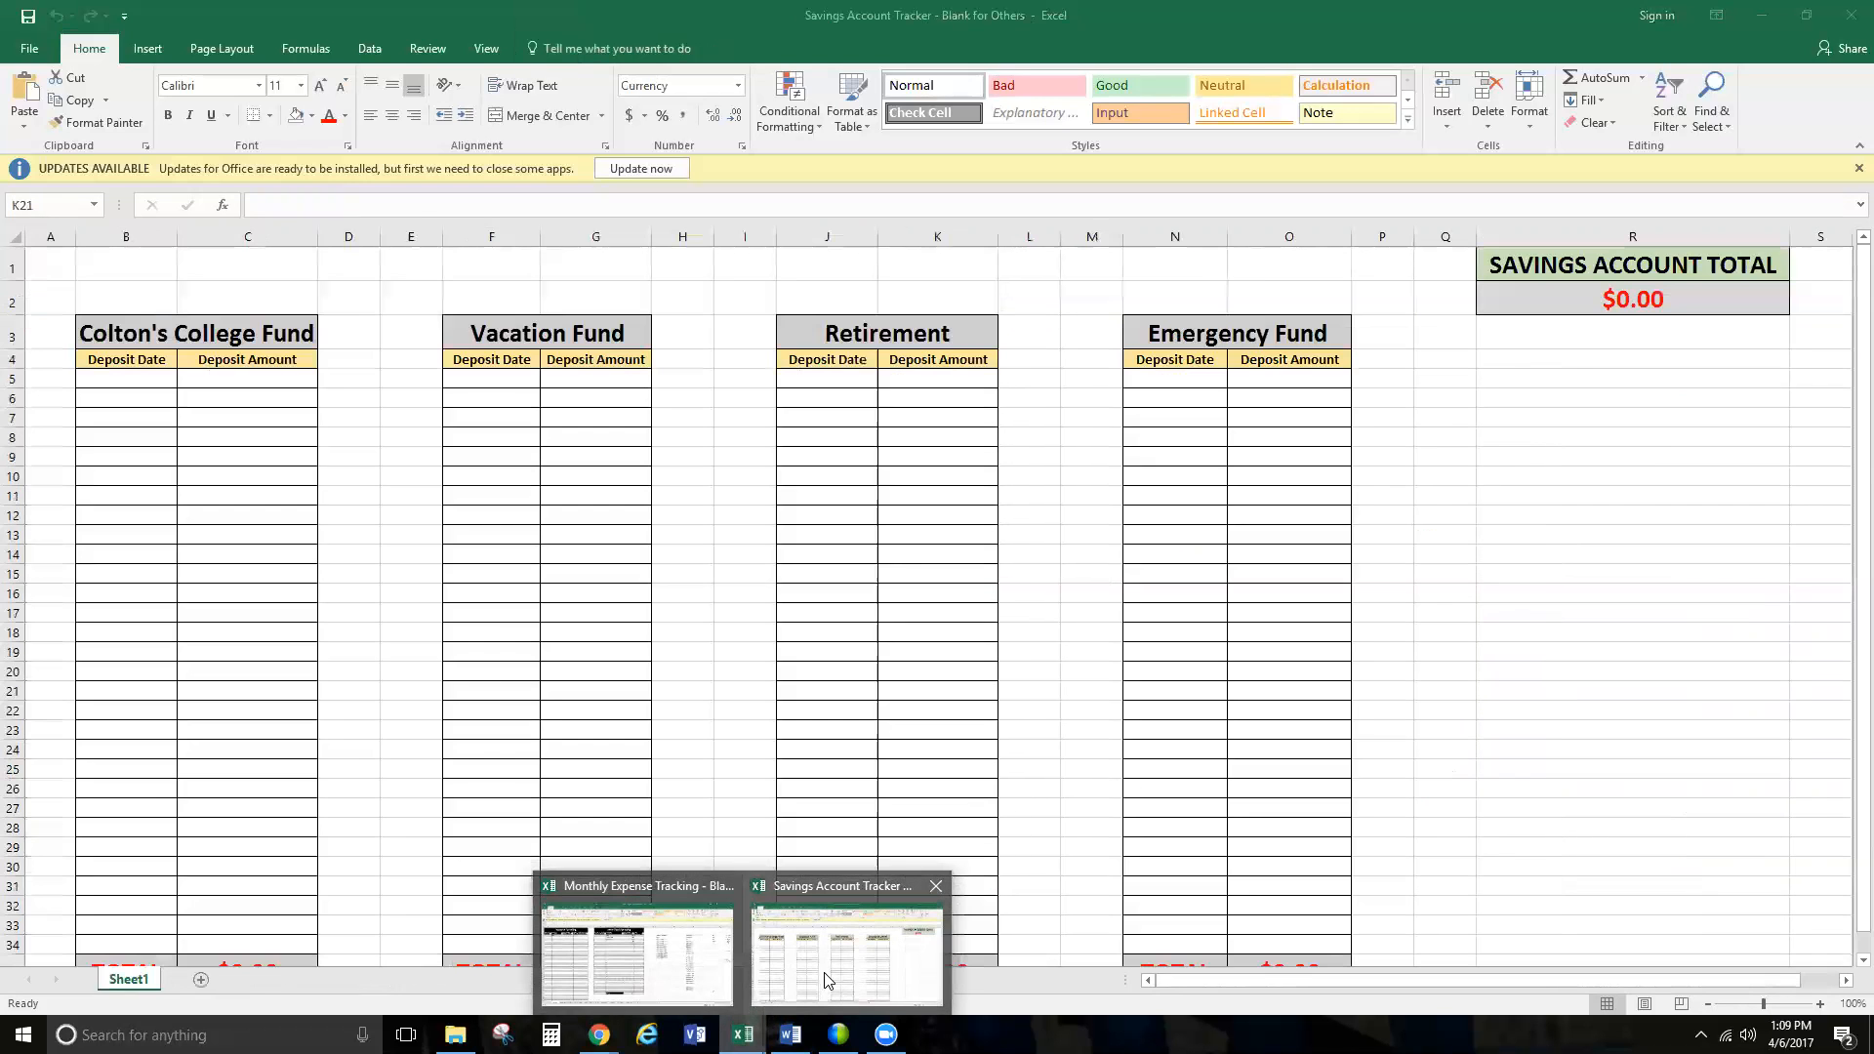
pyautogui.click(861, 654)
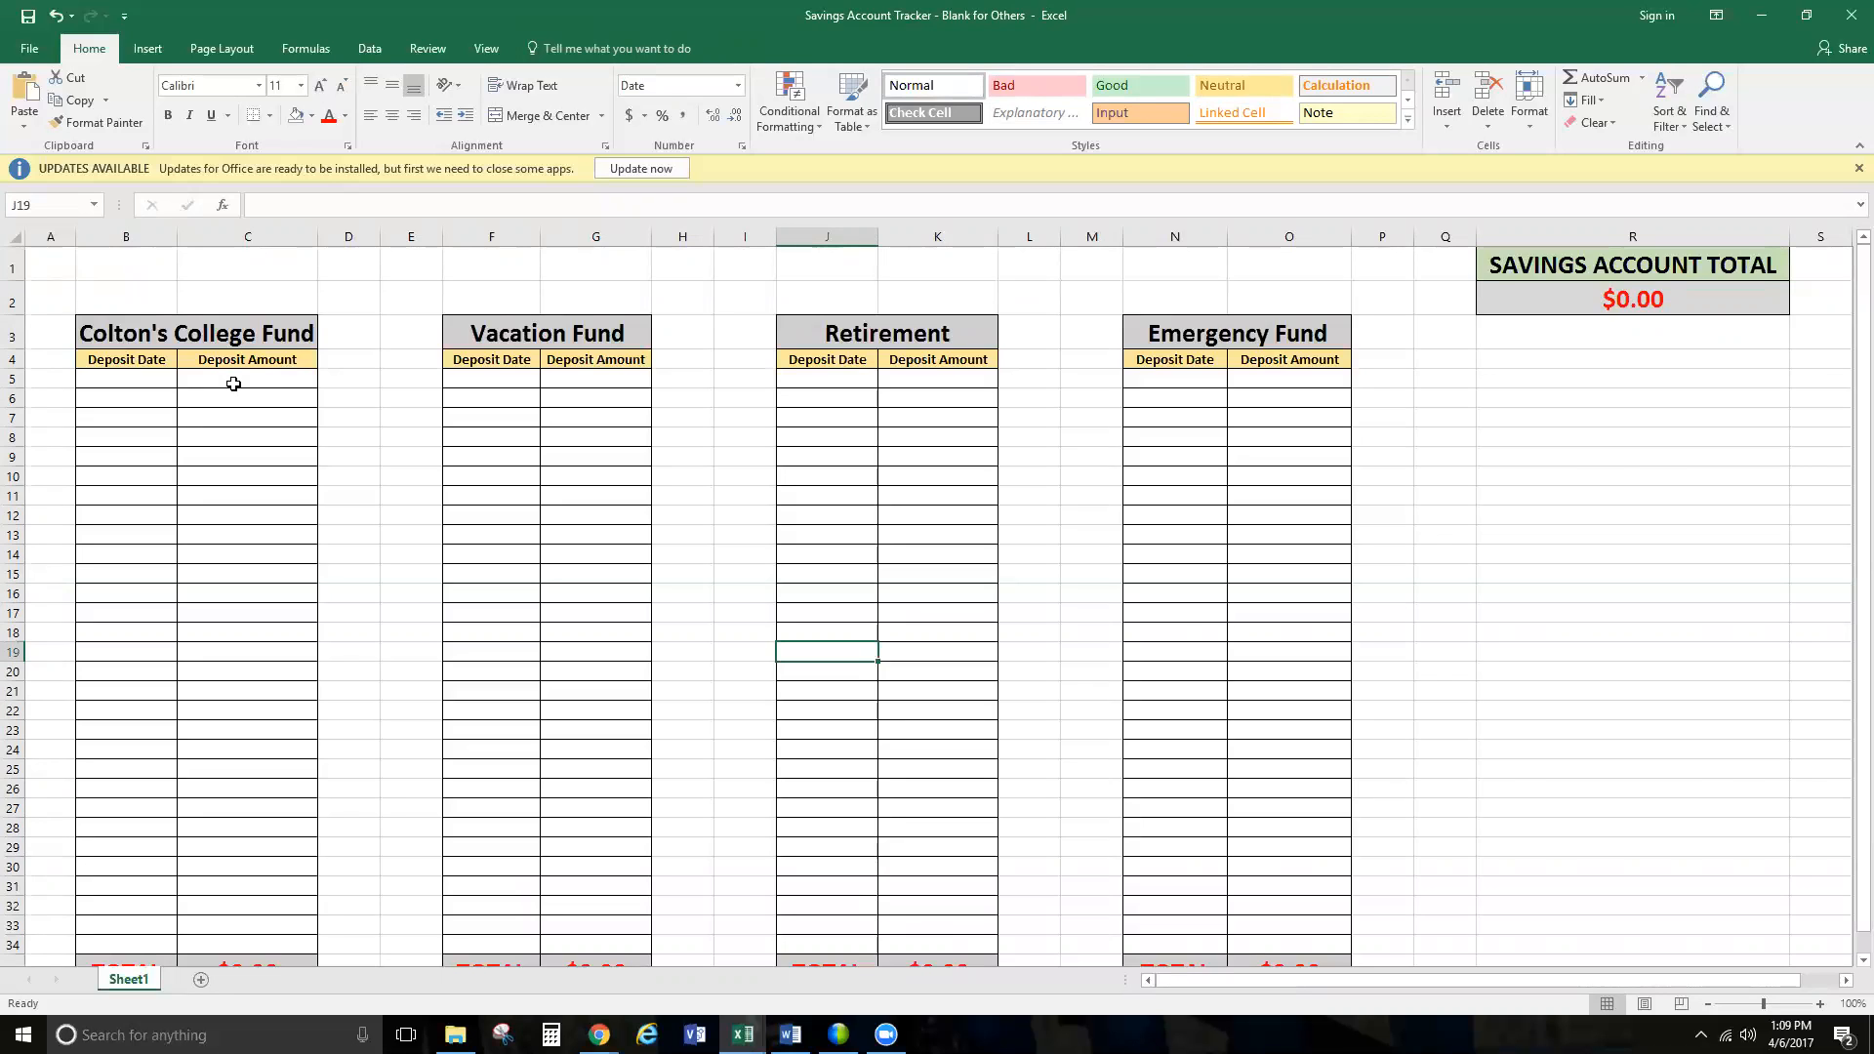
# - Record a deposit dated 04/06/2017 for 200 in the first row of the college fund, B5:C5
pyautogui.click(147, 380)
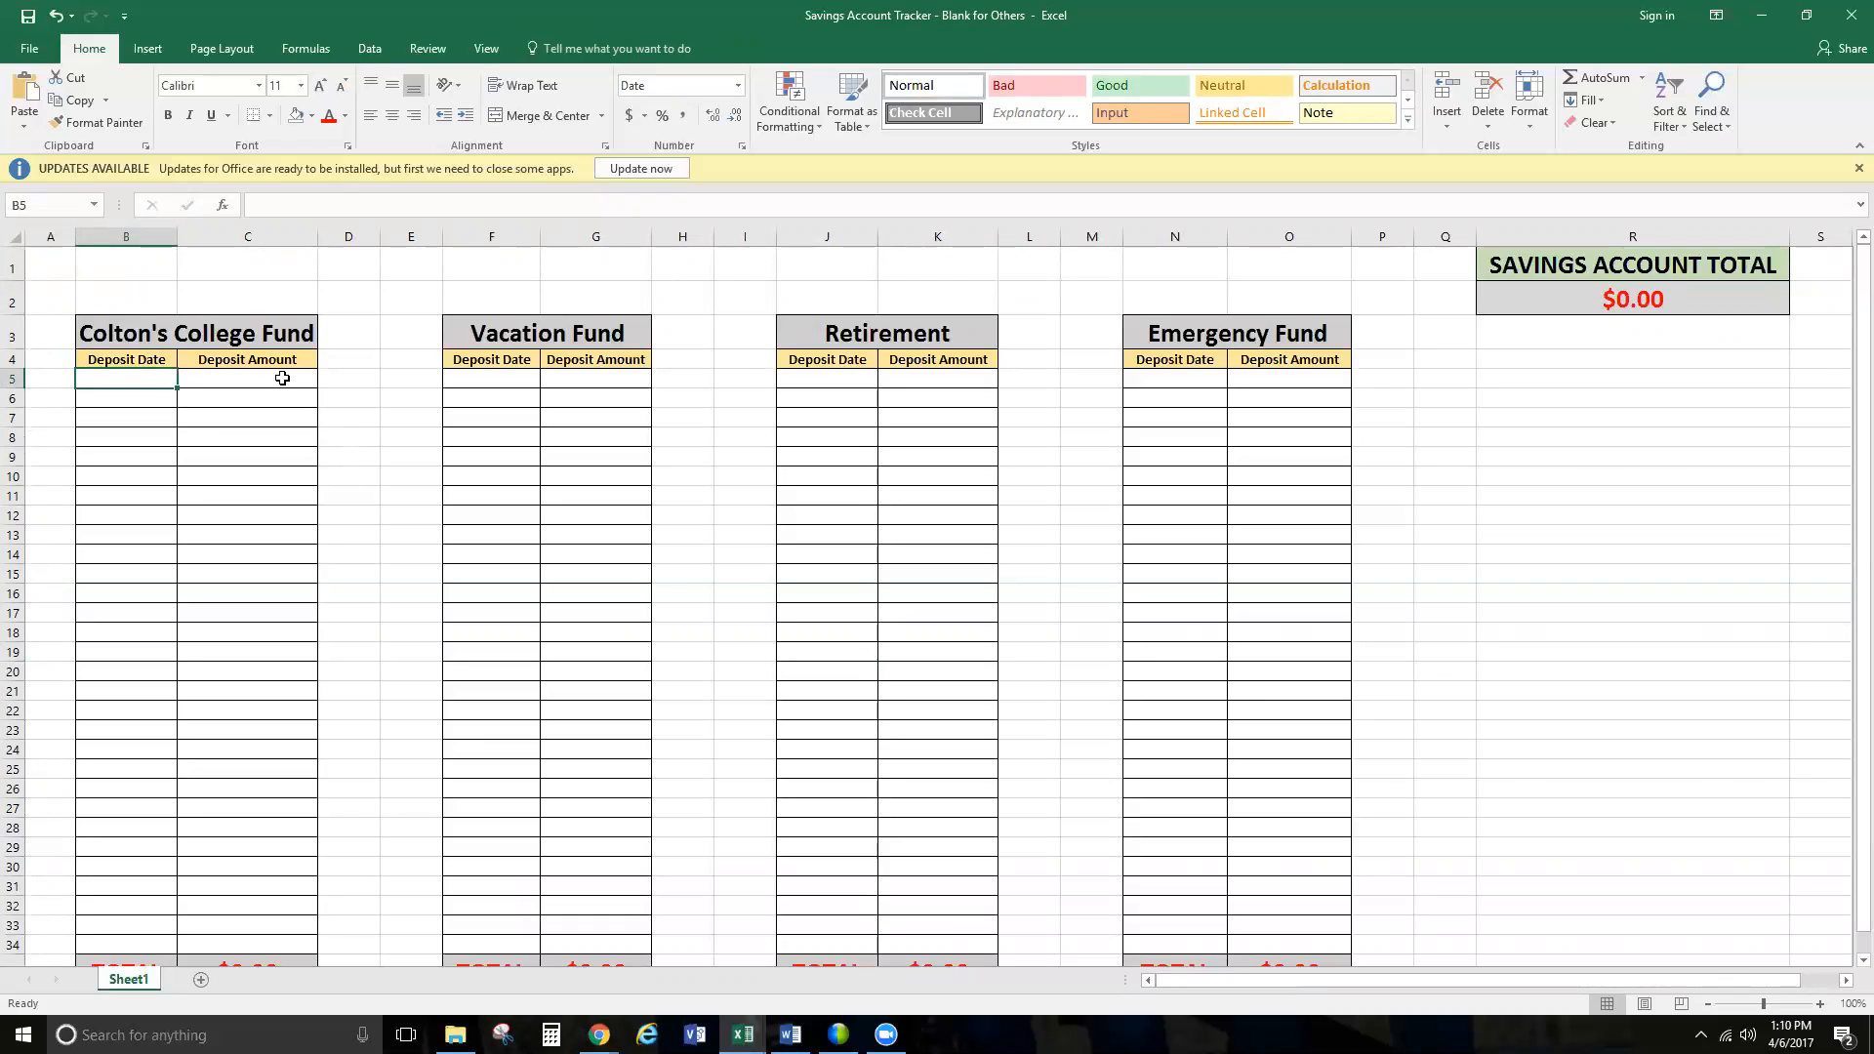
pyautogui.write('04/')
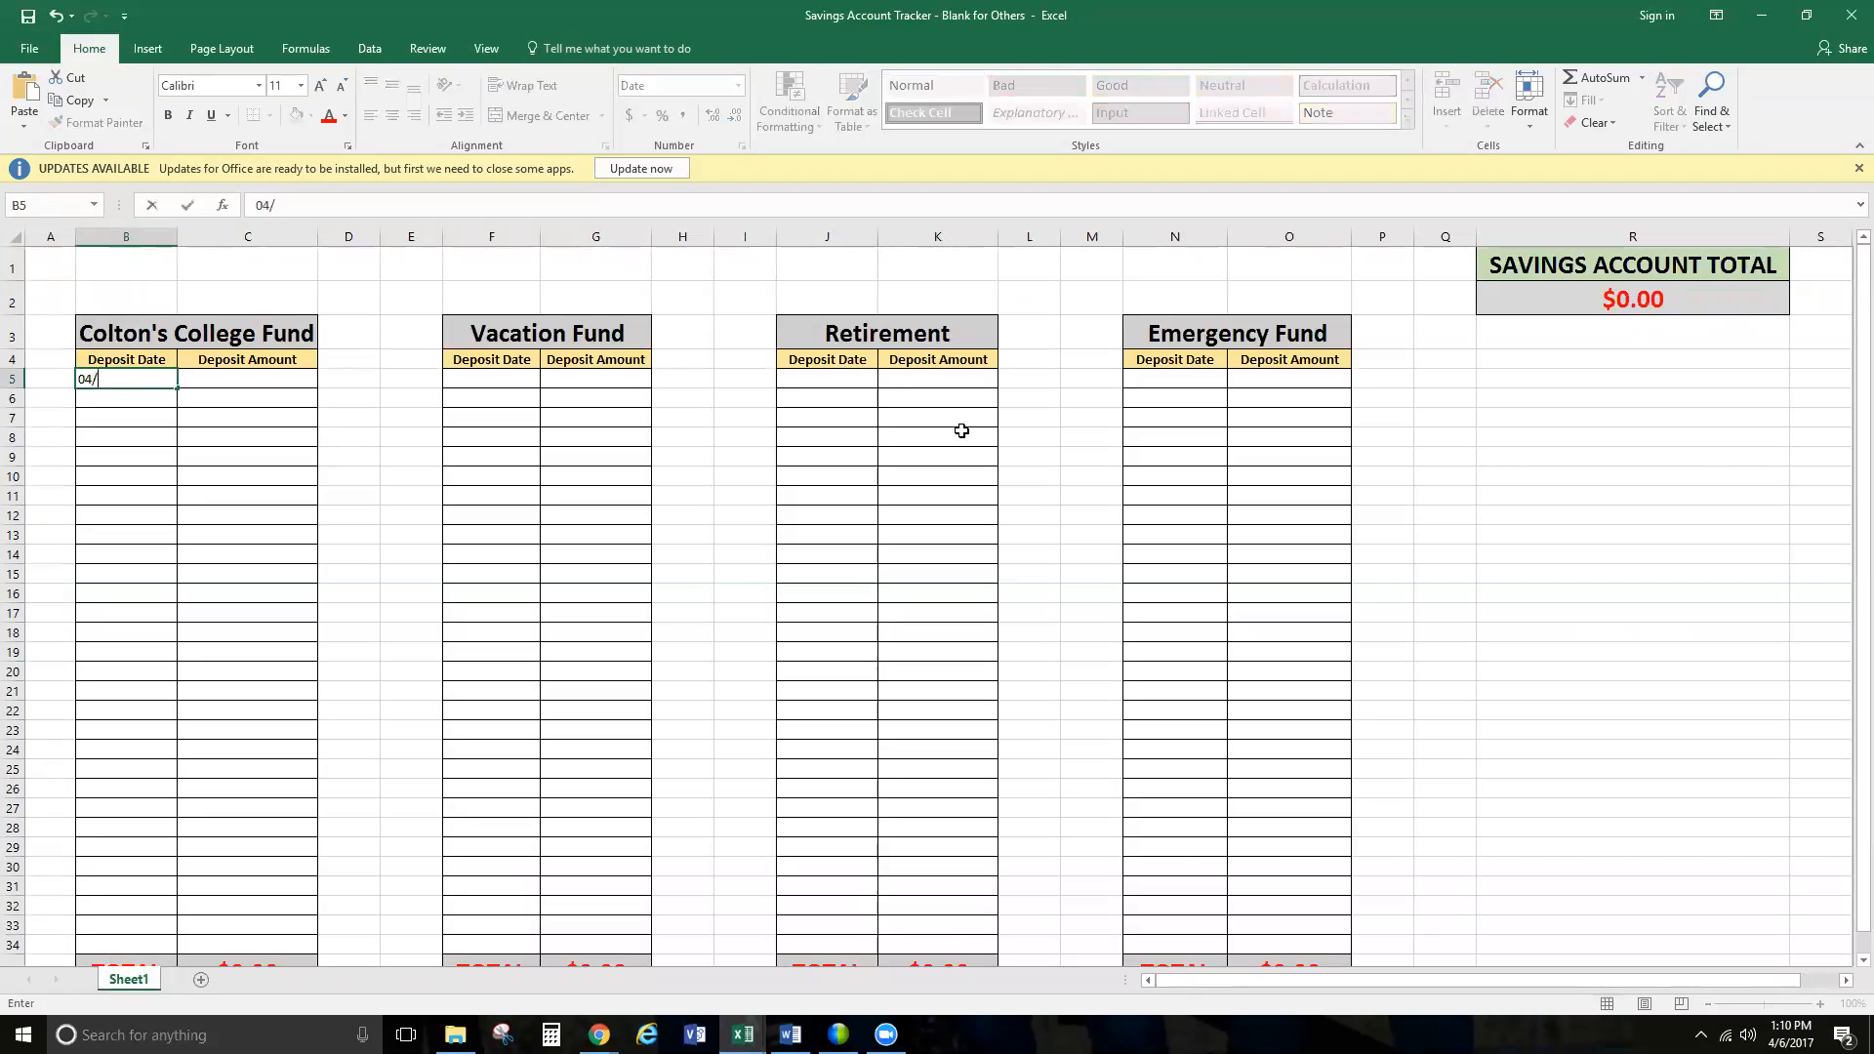
pyautogui.write('06/2017')
pyautogui.press('Tab')
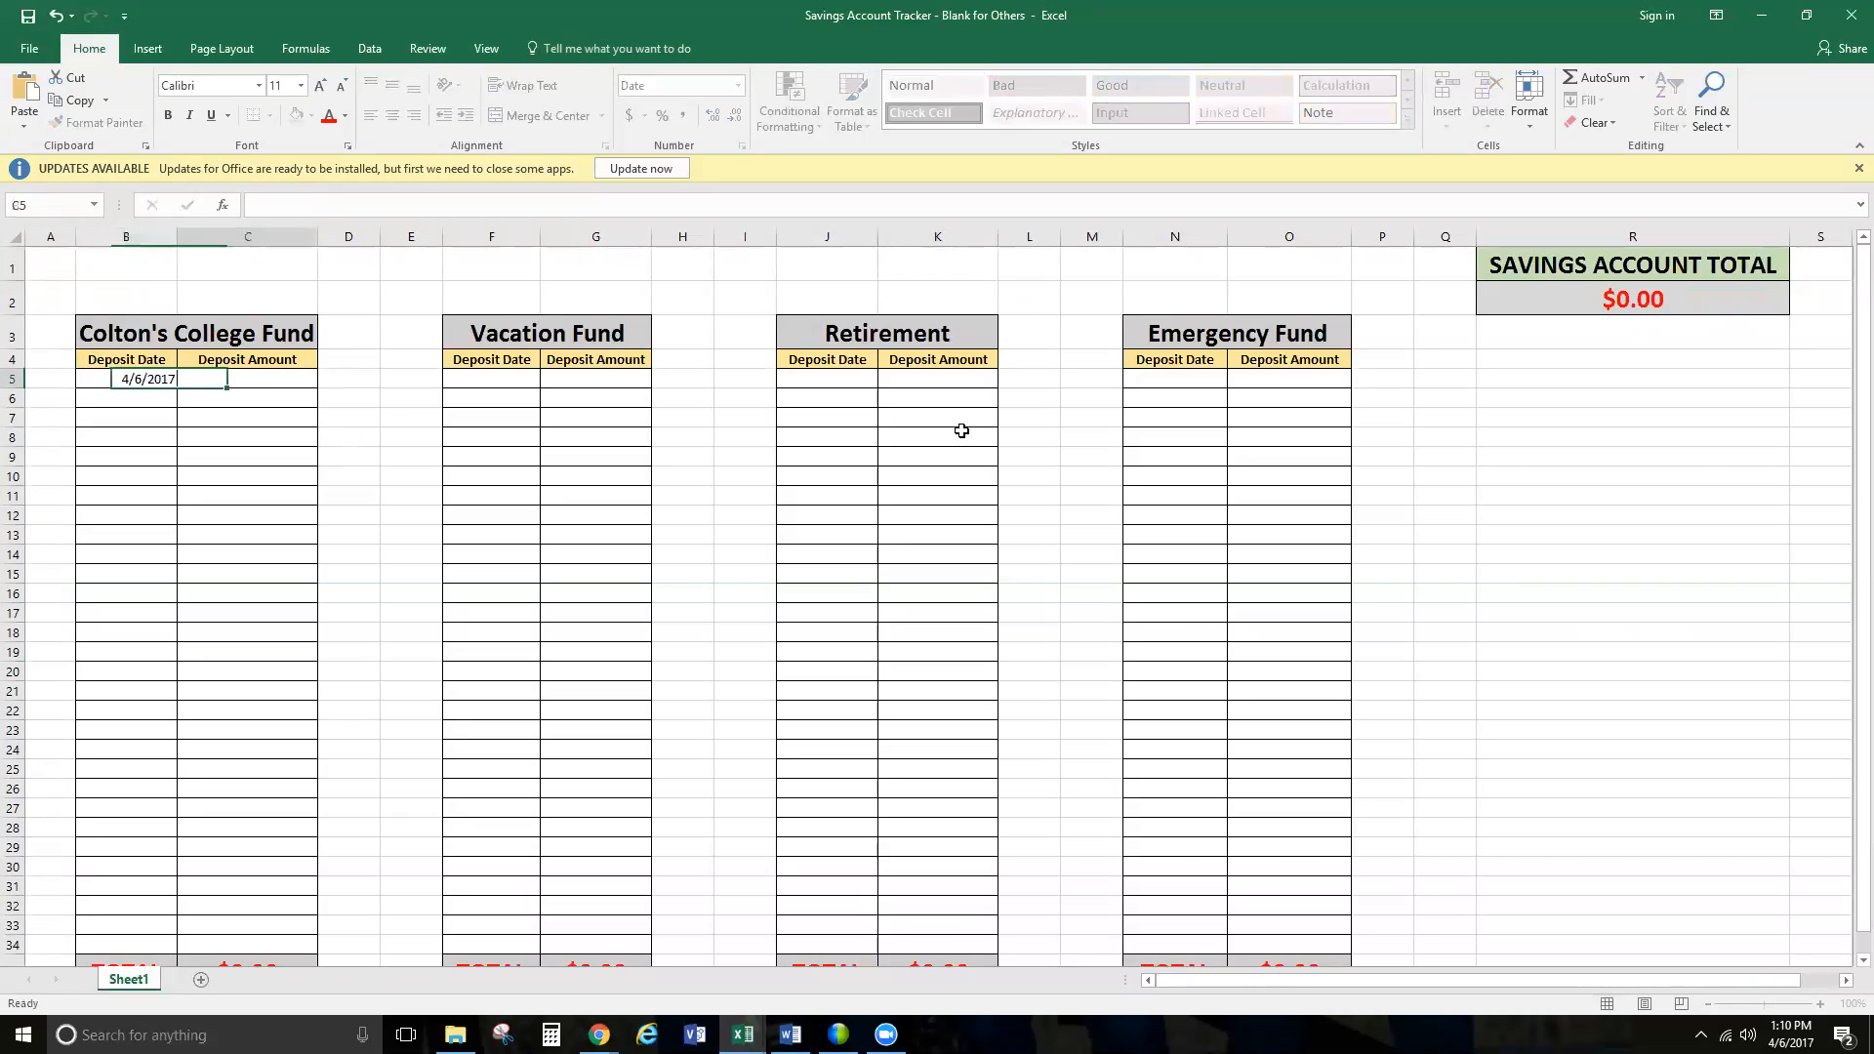
pyautogui.write('200')
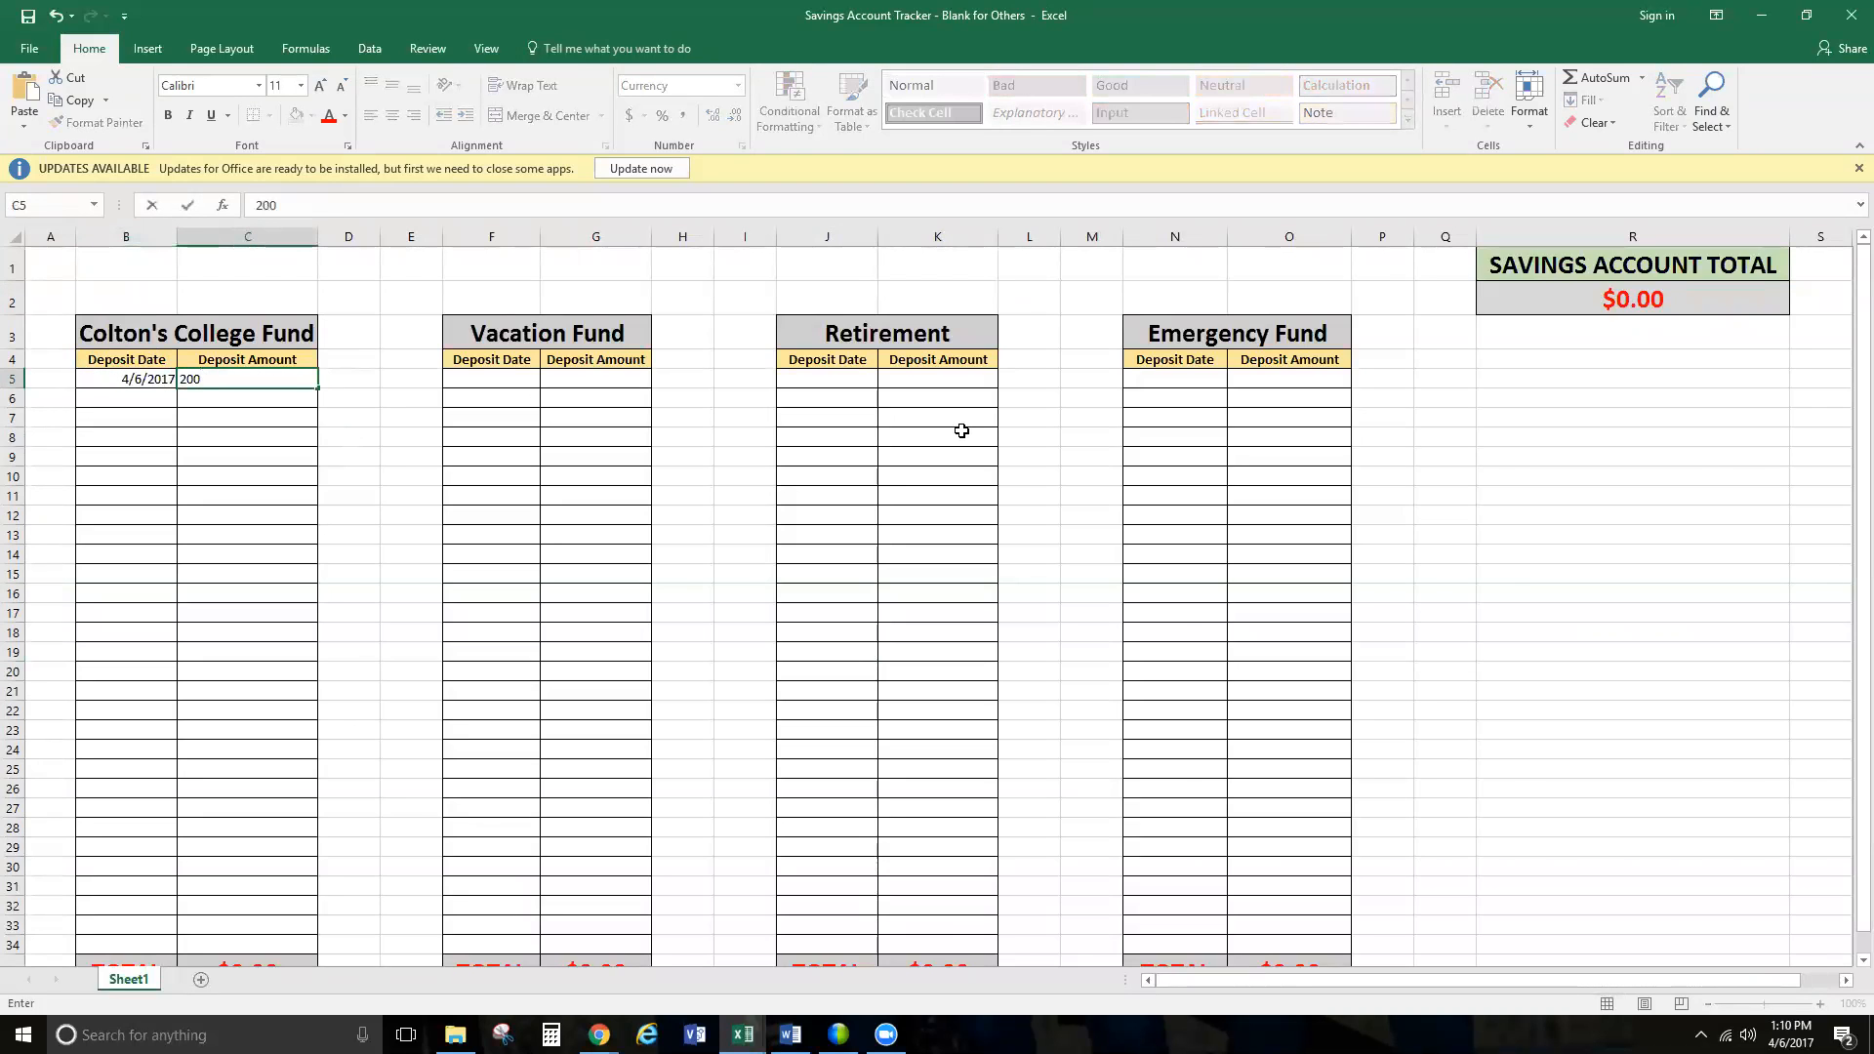
pyautogui.press('Return')
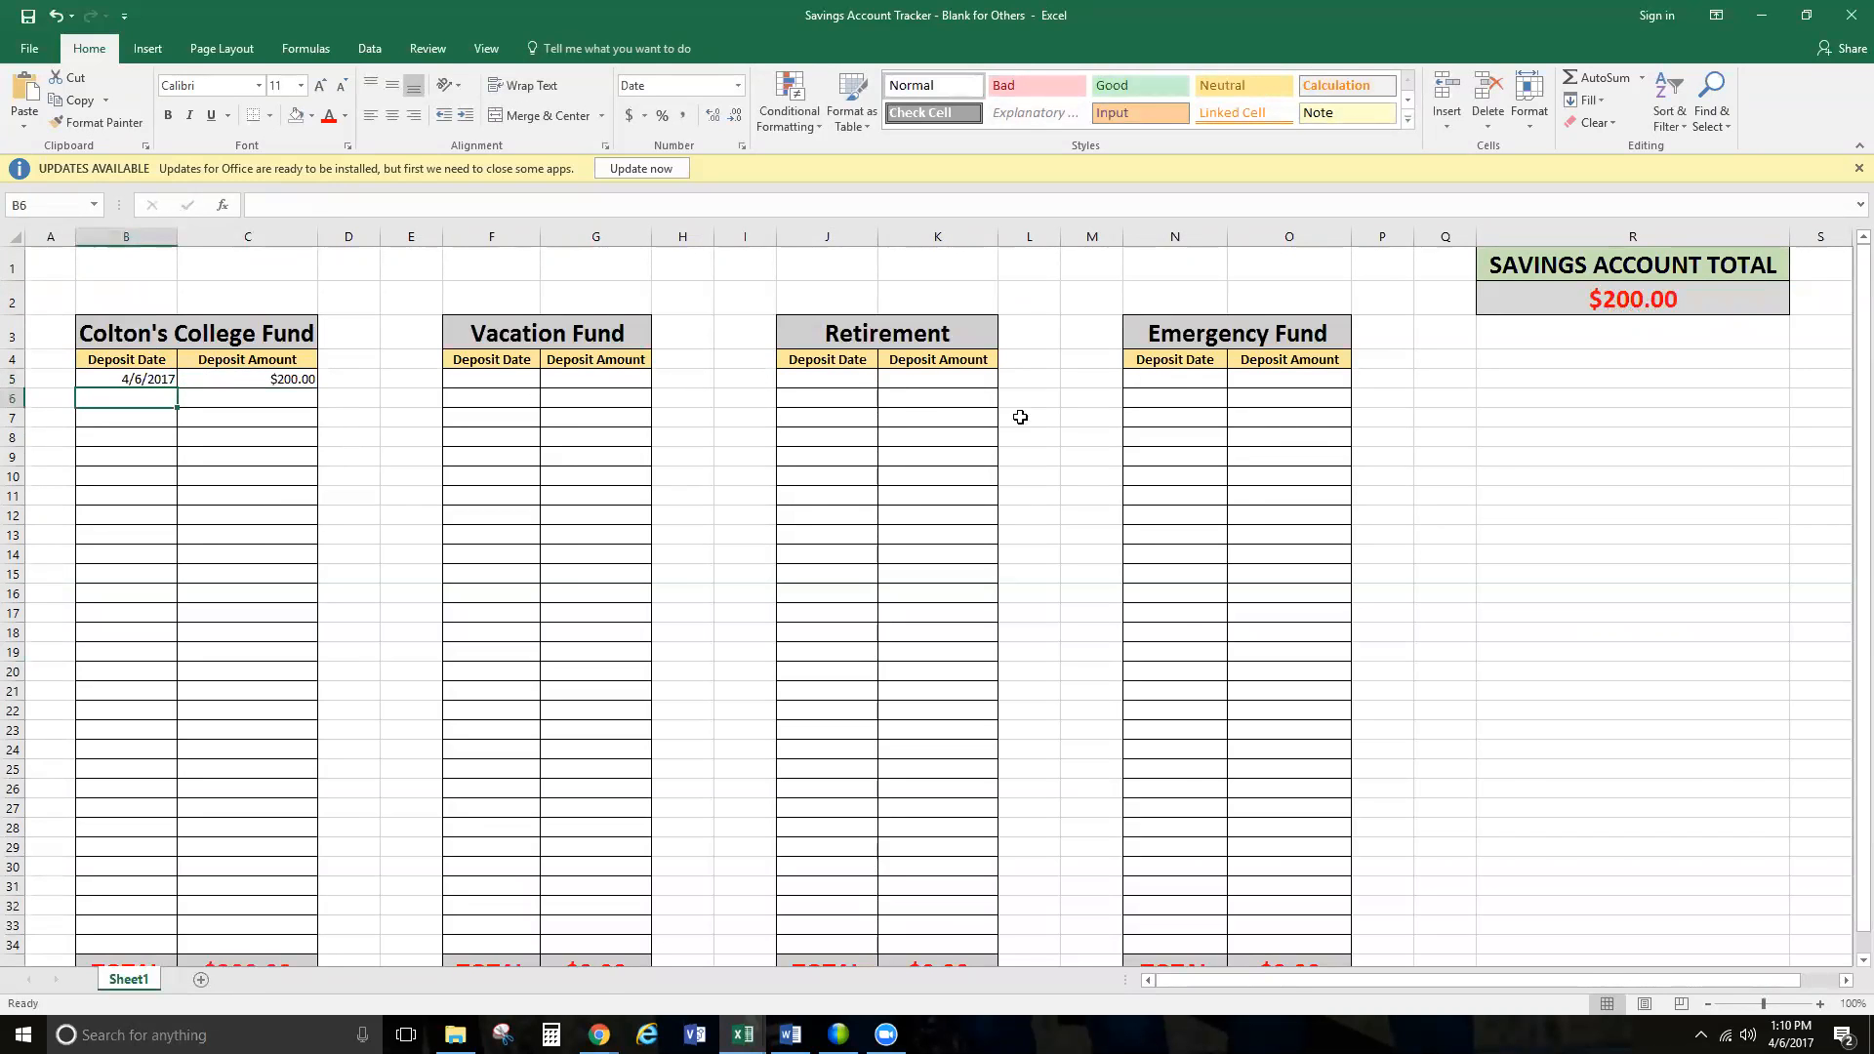
# - Examine how the overall savings total in R2 and the college fund total in C35 are calculated from the deposit amounts
pyautogui.click(1694, 296)
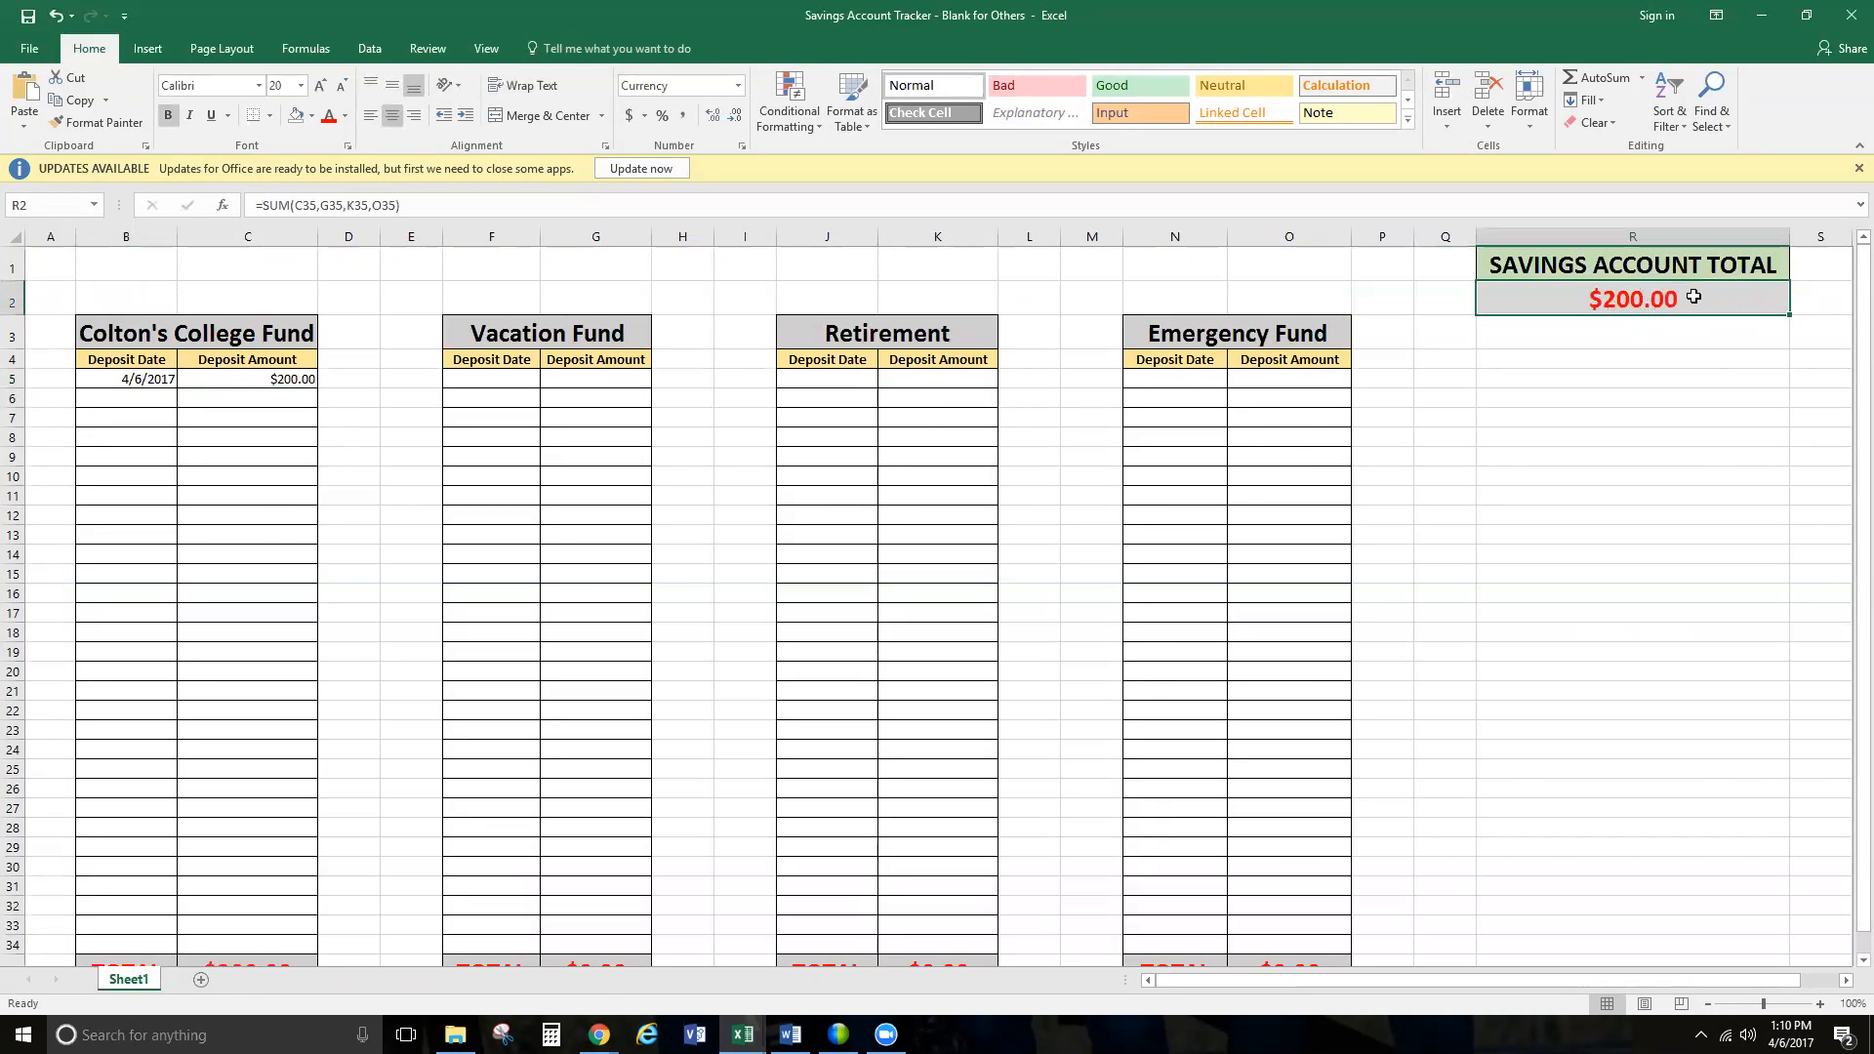
pyautogui.scroll(-1, 1694, 296)
pyautogui.click(314, 869)
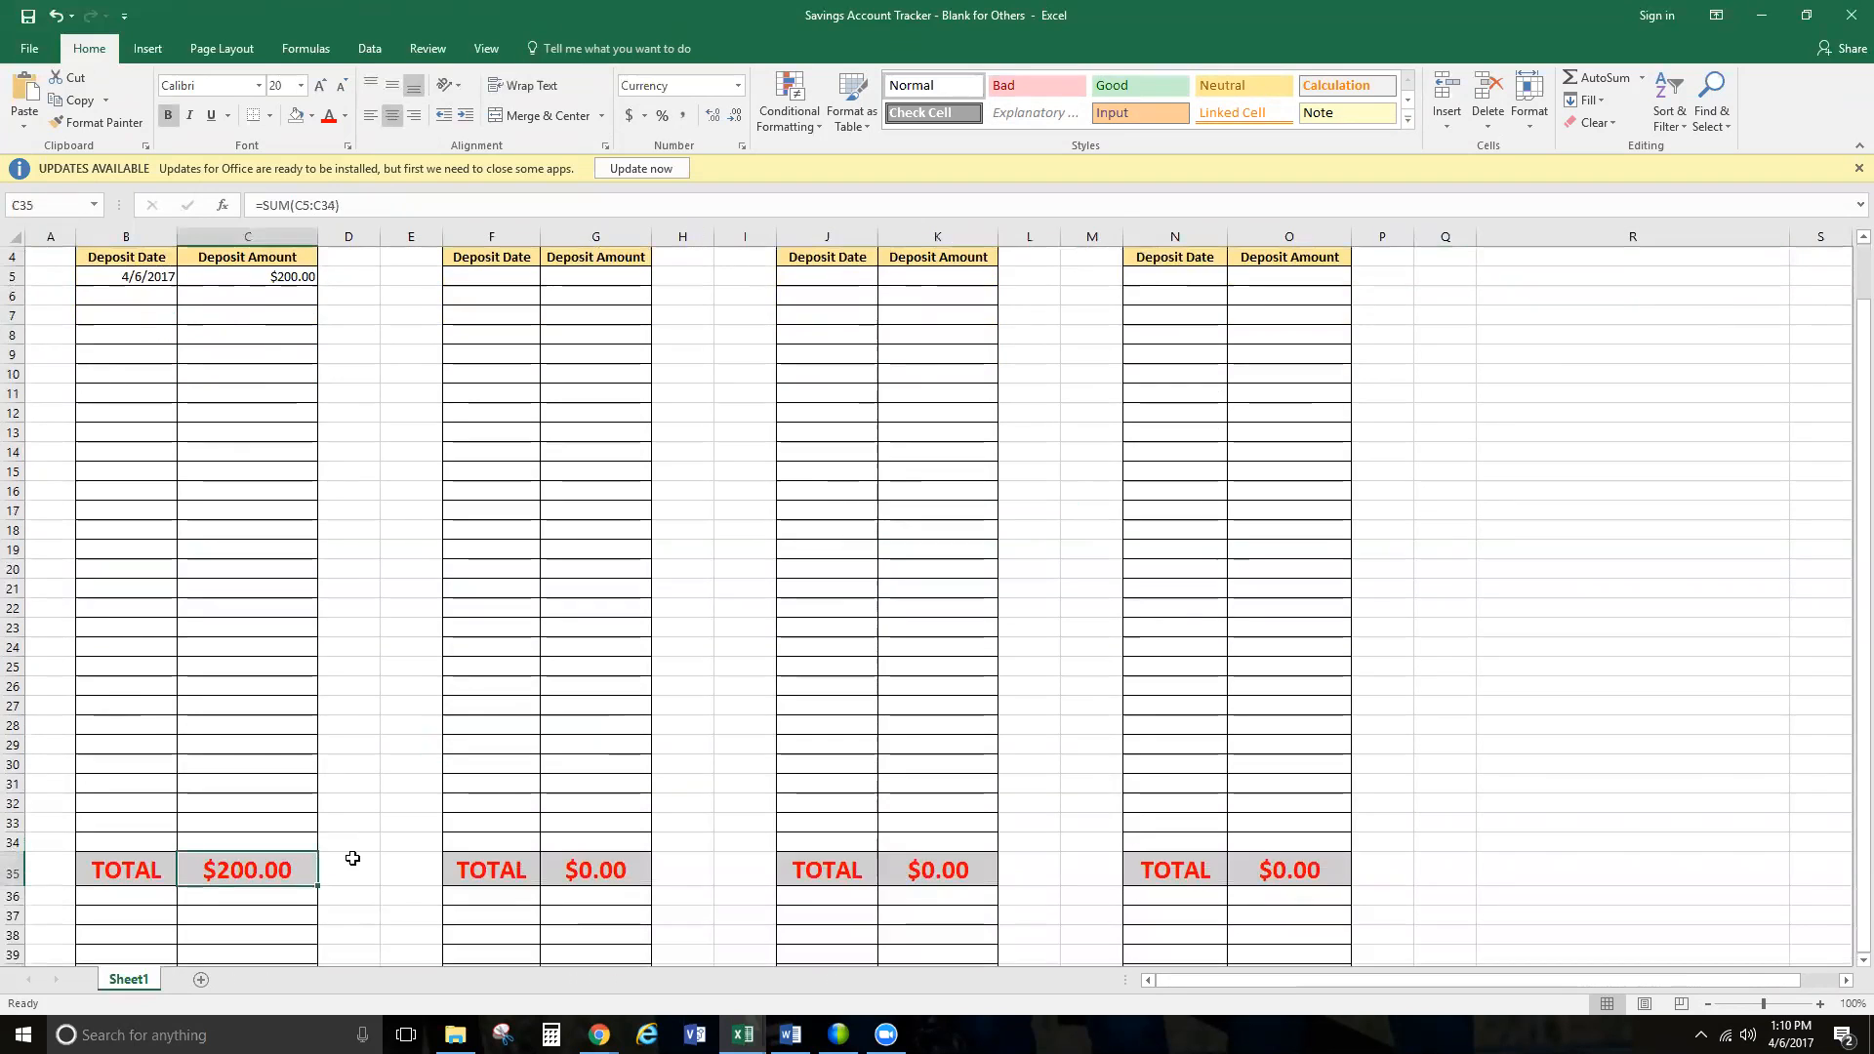
pyautogui.scroll(1, 352, 858)
pyautogui.moveTo(268, 401); pyautogui.dragTo(250, 943)
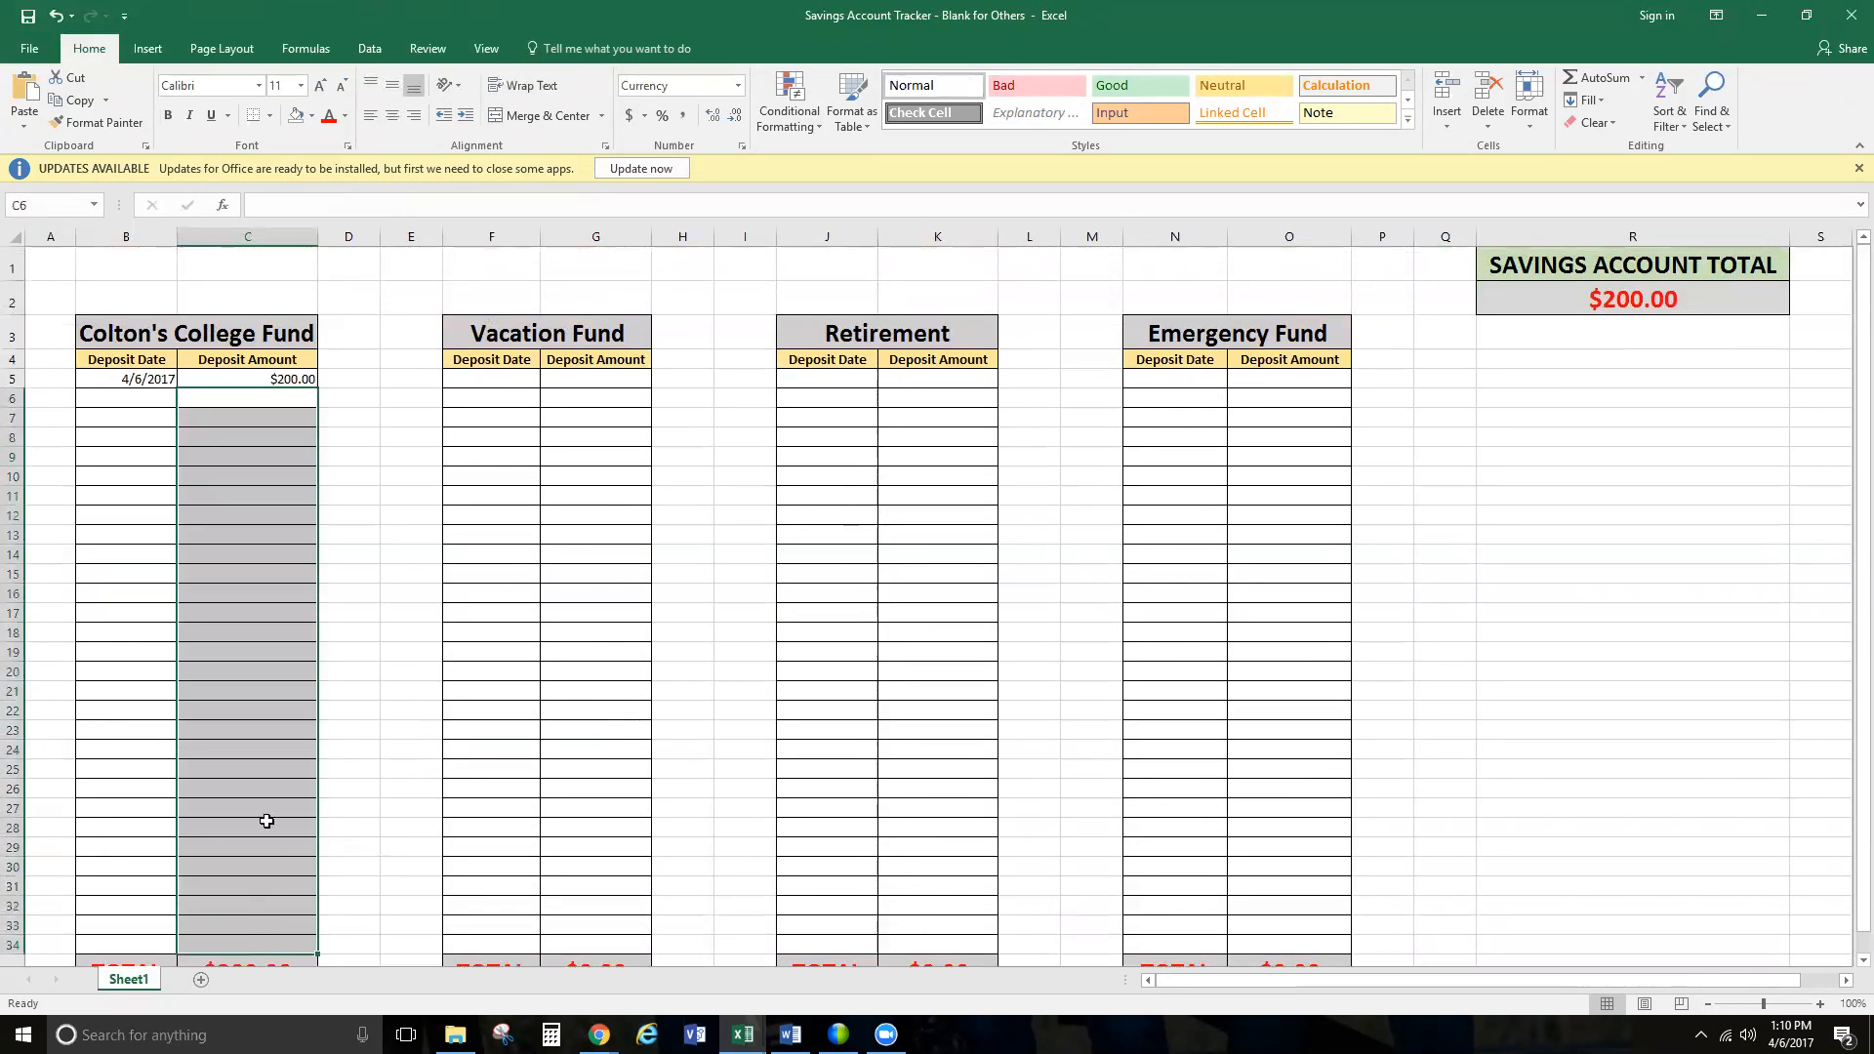
pyautogui.click(266, 825)
pyautogui.click(258, 400)
pyautogui.click(237, 379)
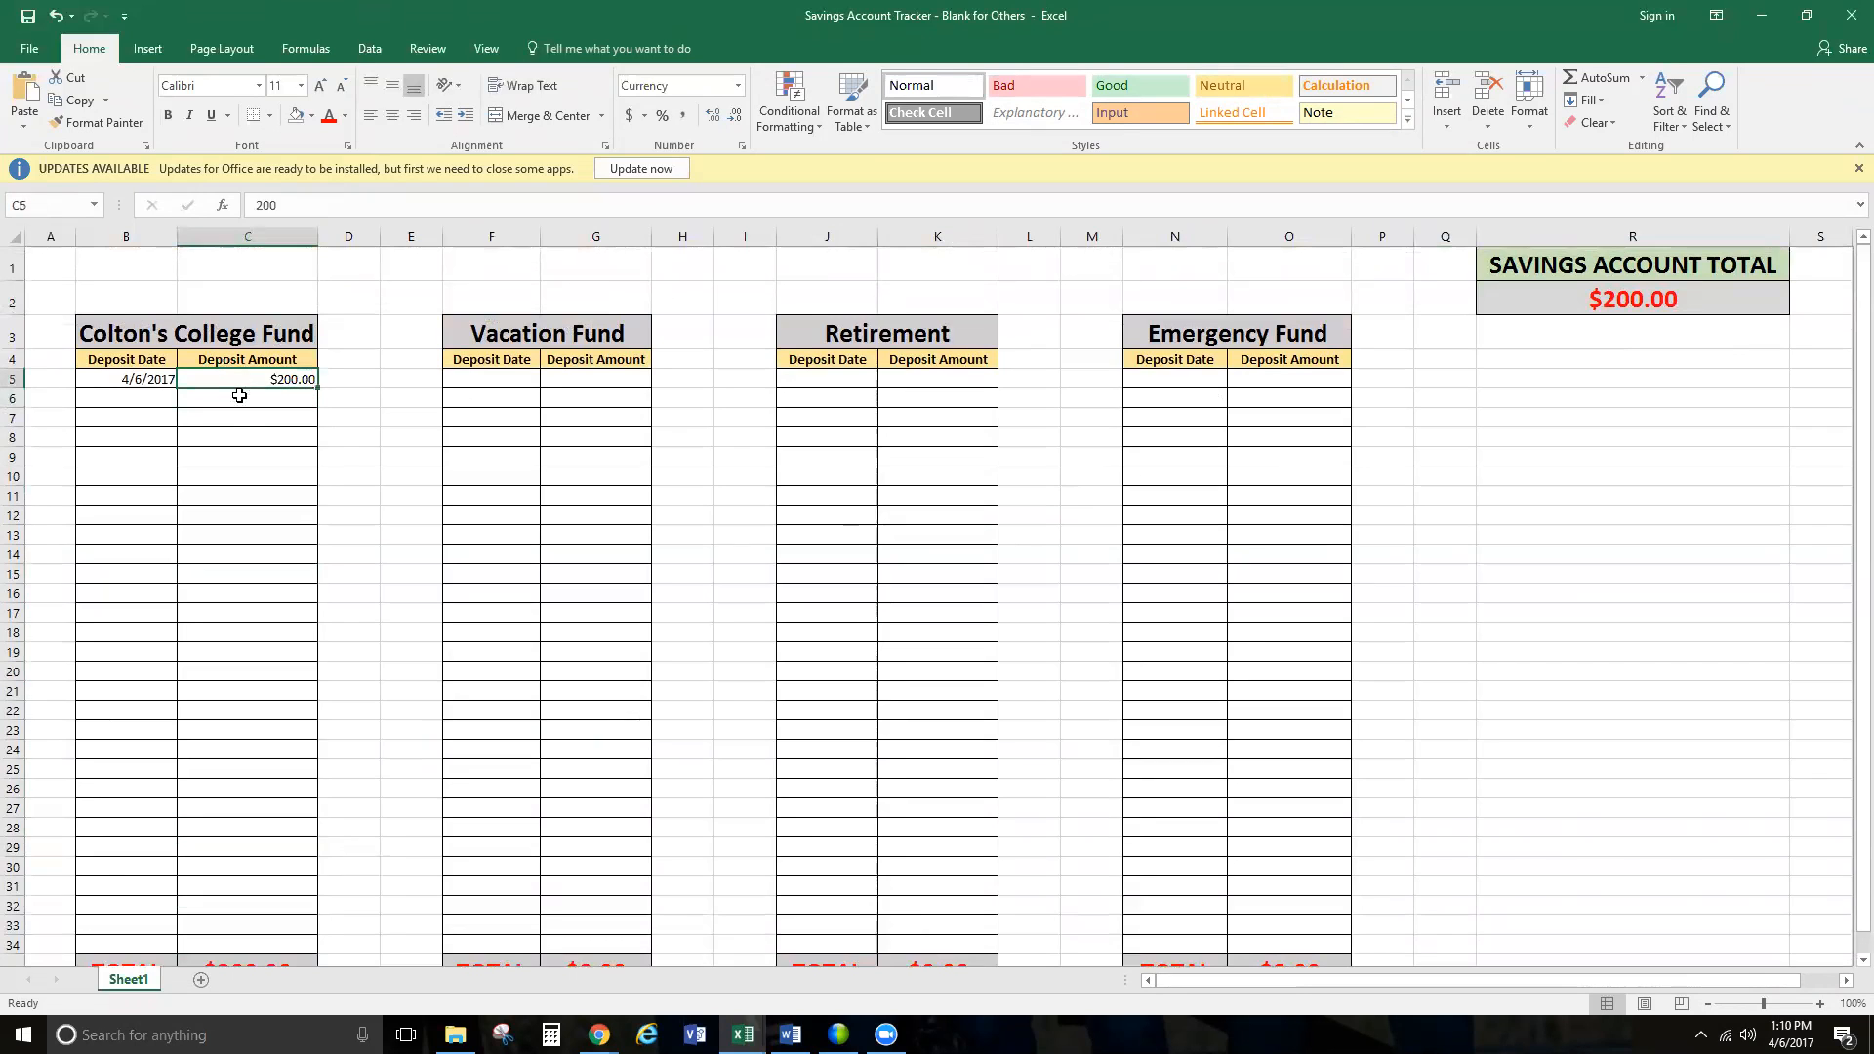
# - Look over the college fund's blank deposit rows from row 6 down to its total in row 35
pyautogui.moveTo(240, 396); pyautogui.dragTo(241, 451)
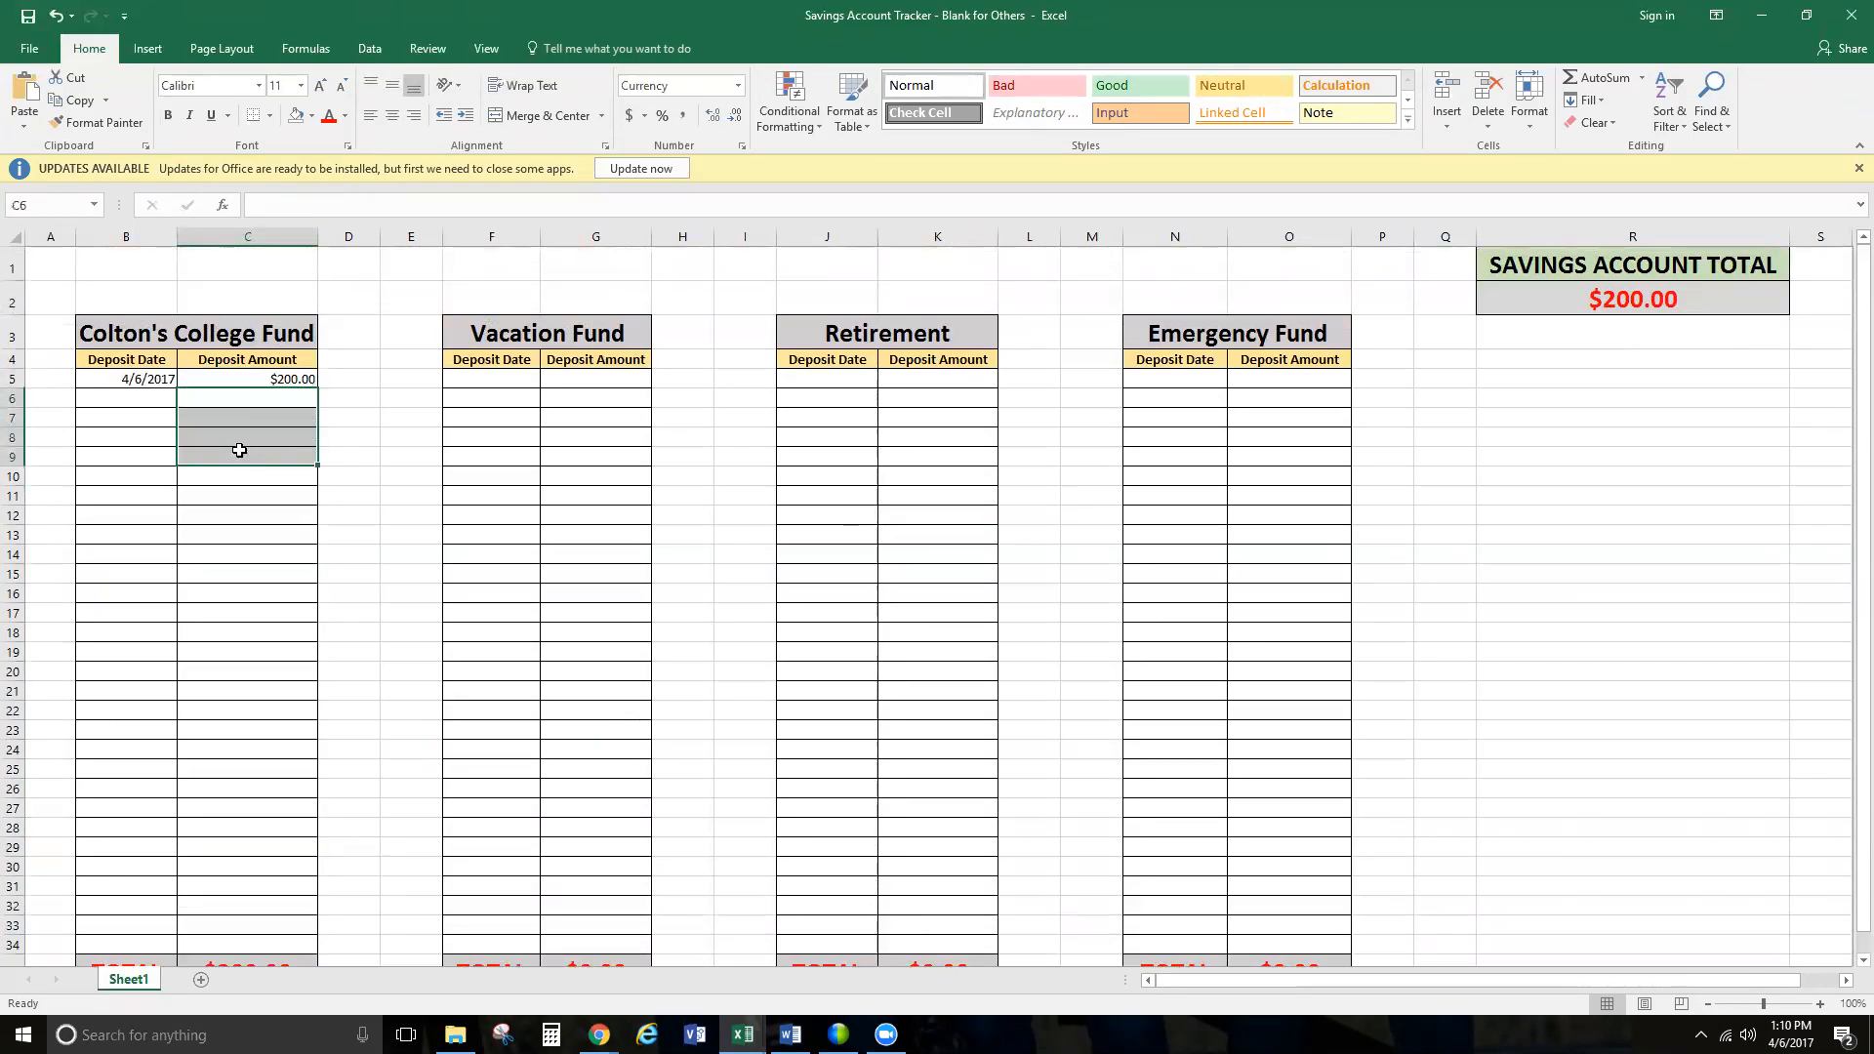
pyautogui.click(97, 943)
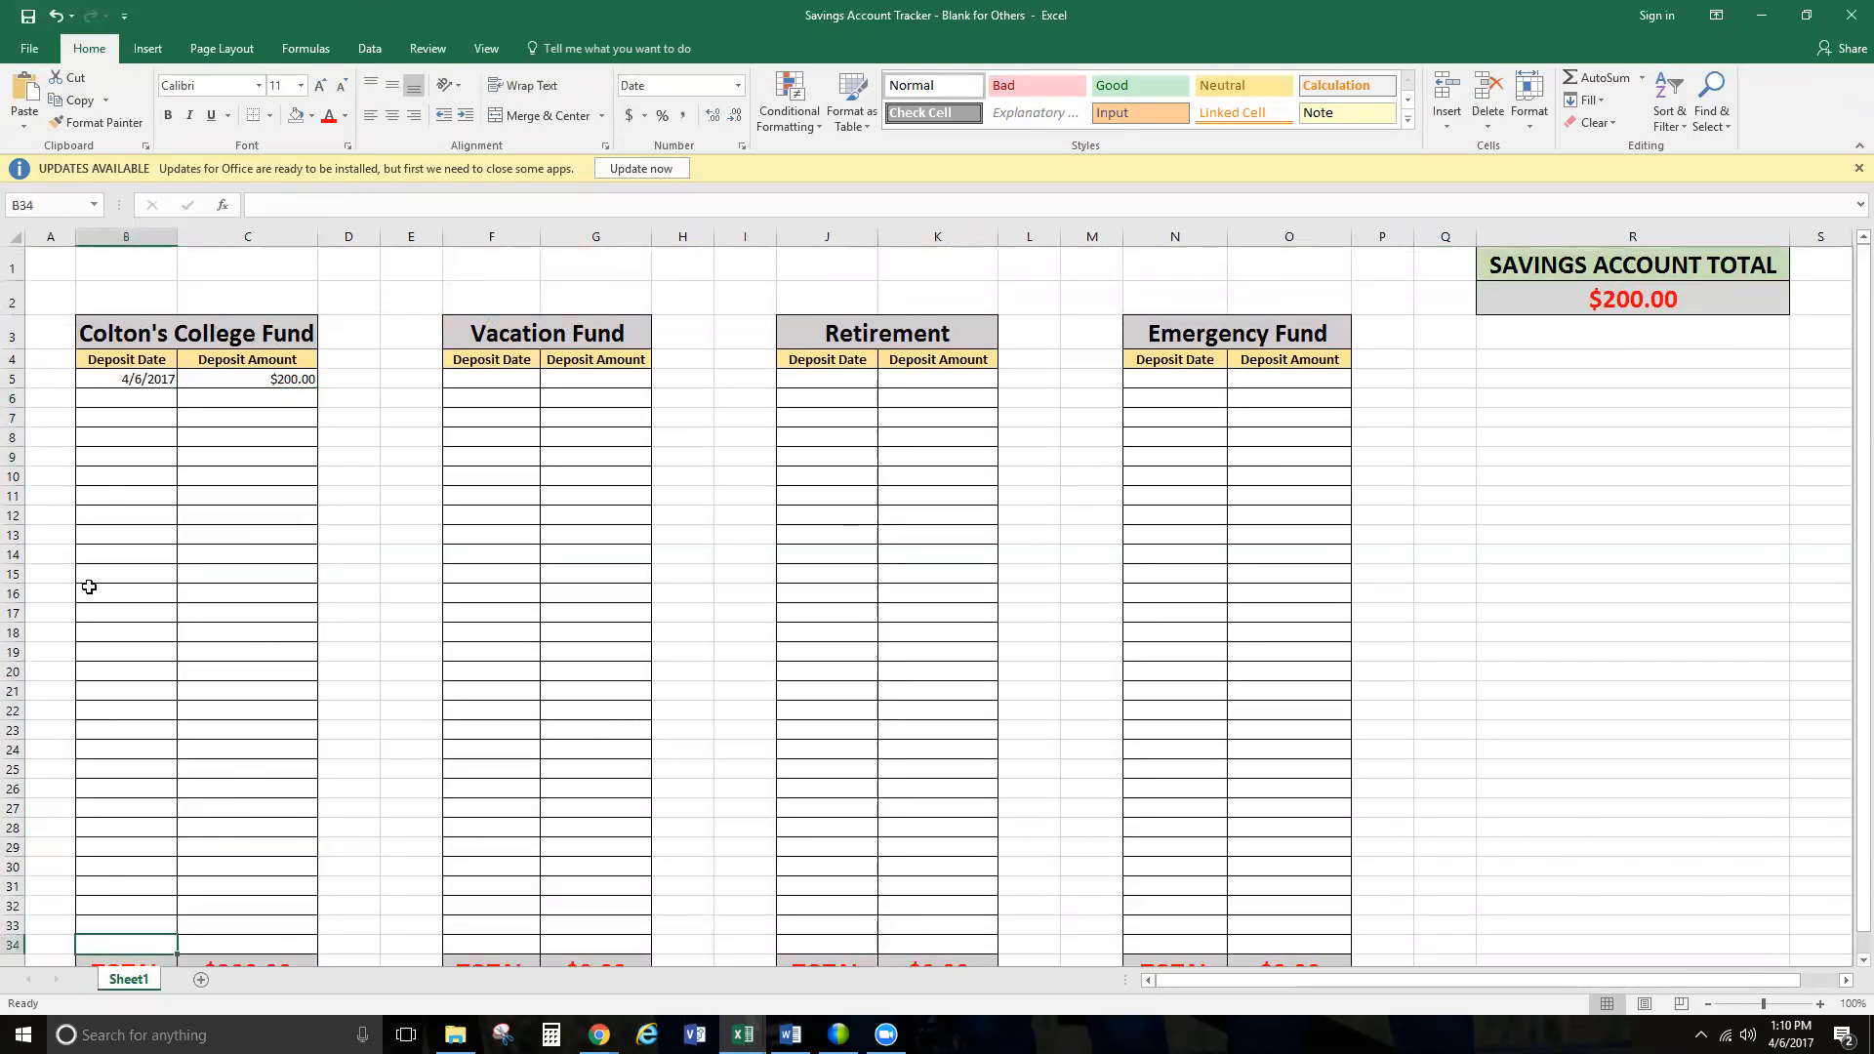
pyautogui.click(296, 549)
pyautogui.scroll(-1, 283, 565)
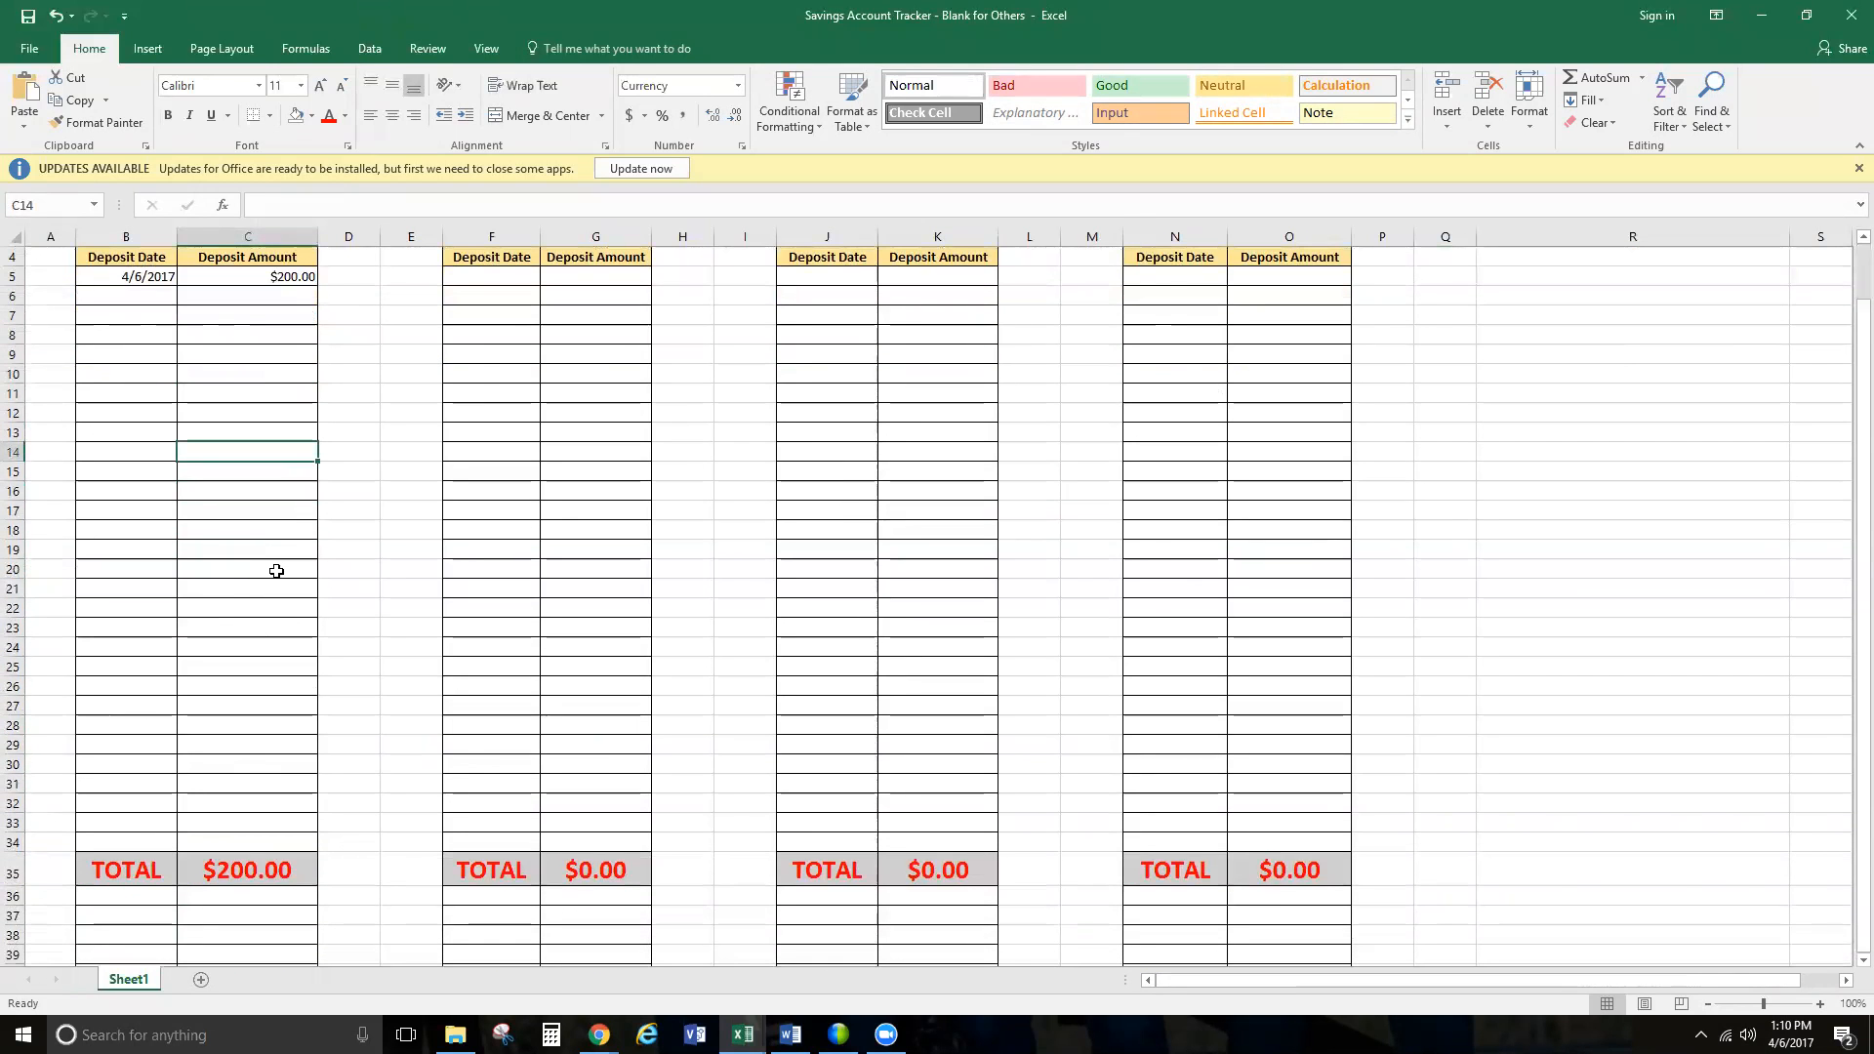
pyautogui.scroll(1, 277, 571)
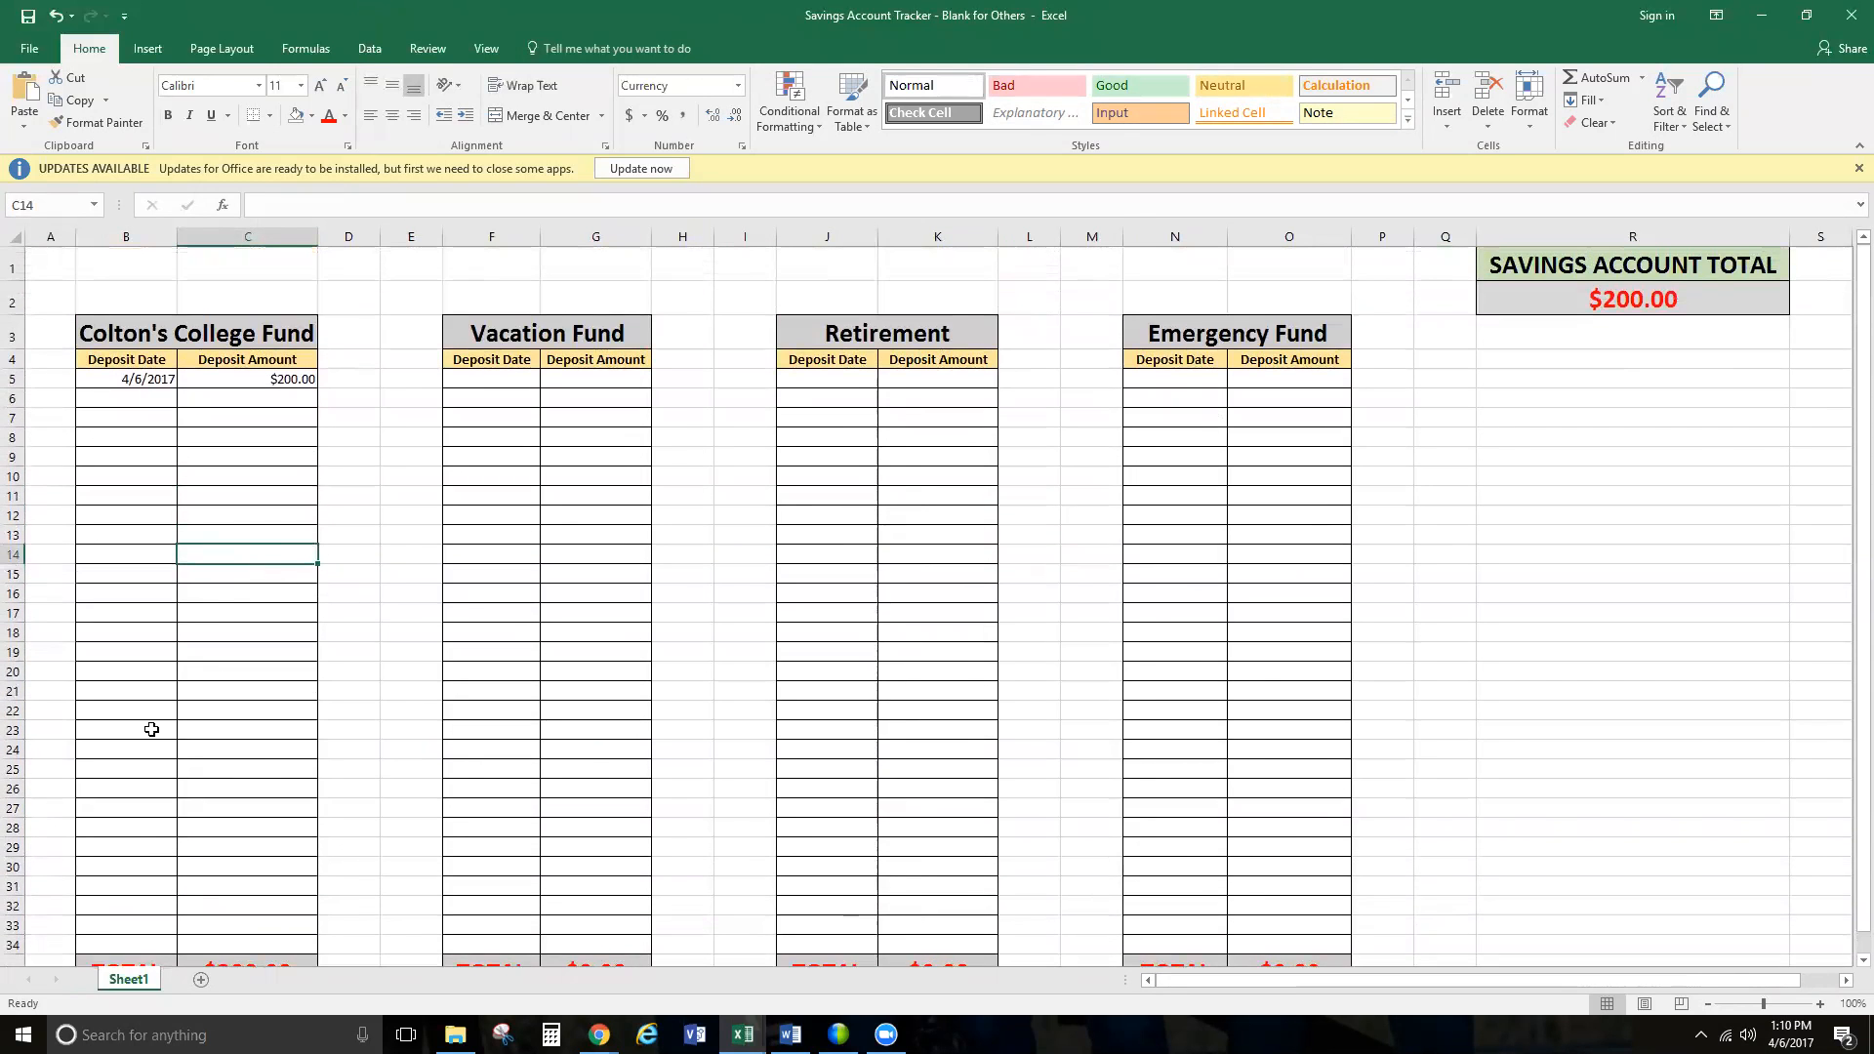
pyautogui.scroll(-2, 288, 775)
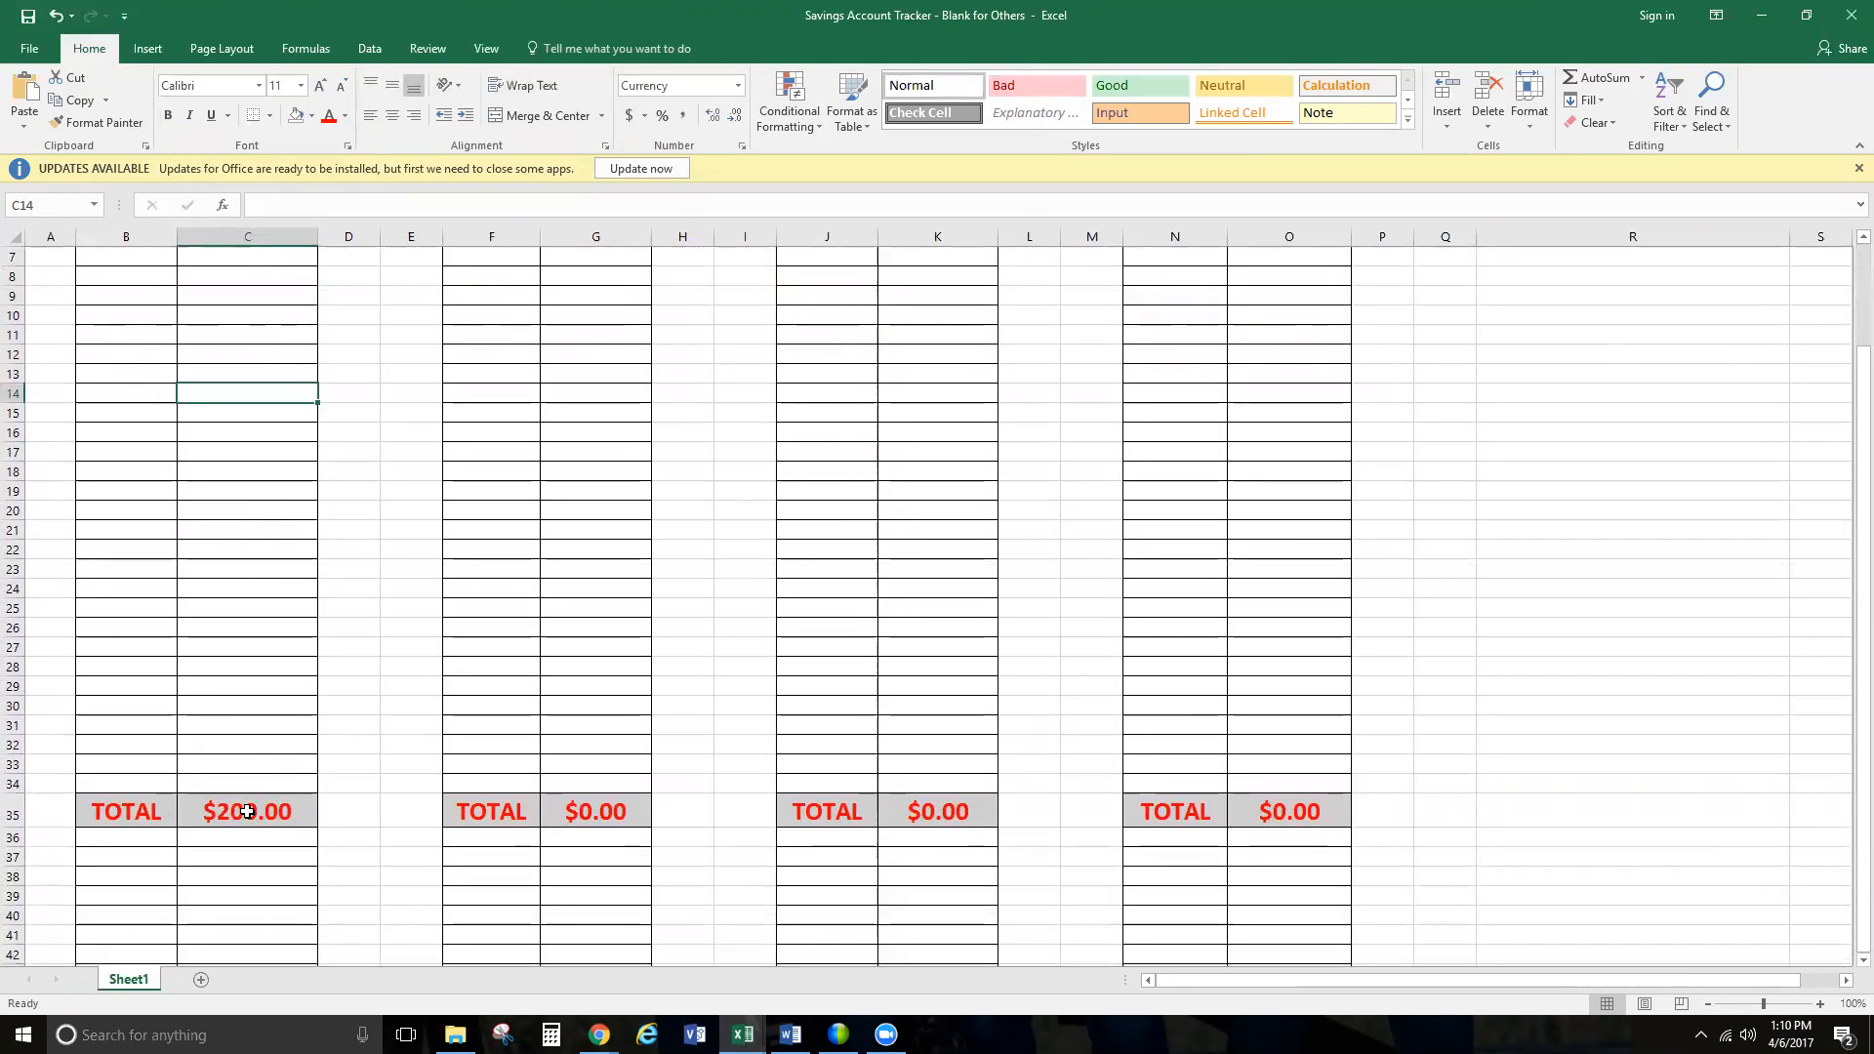
pyautogui.scroll(2, 280, 832)
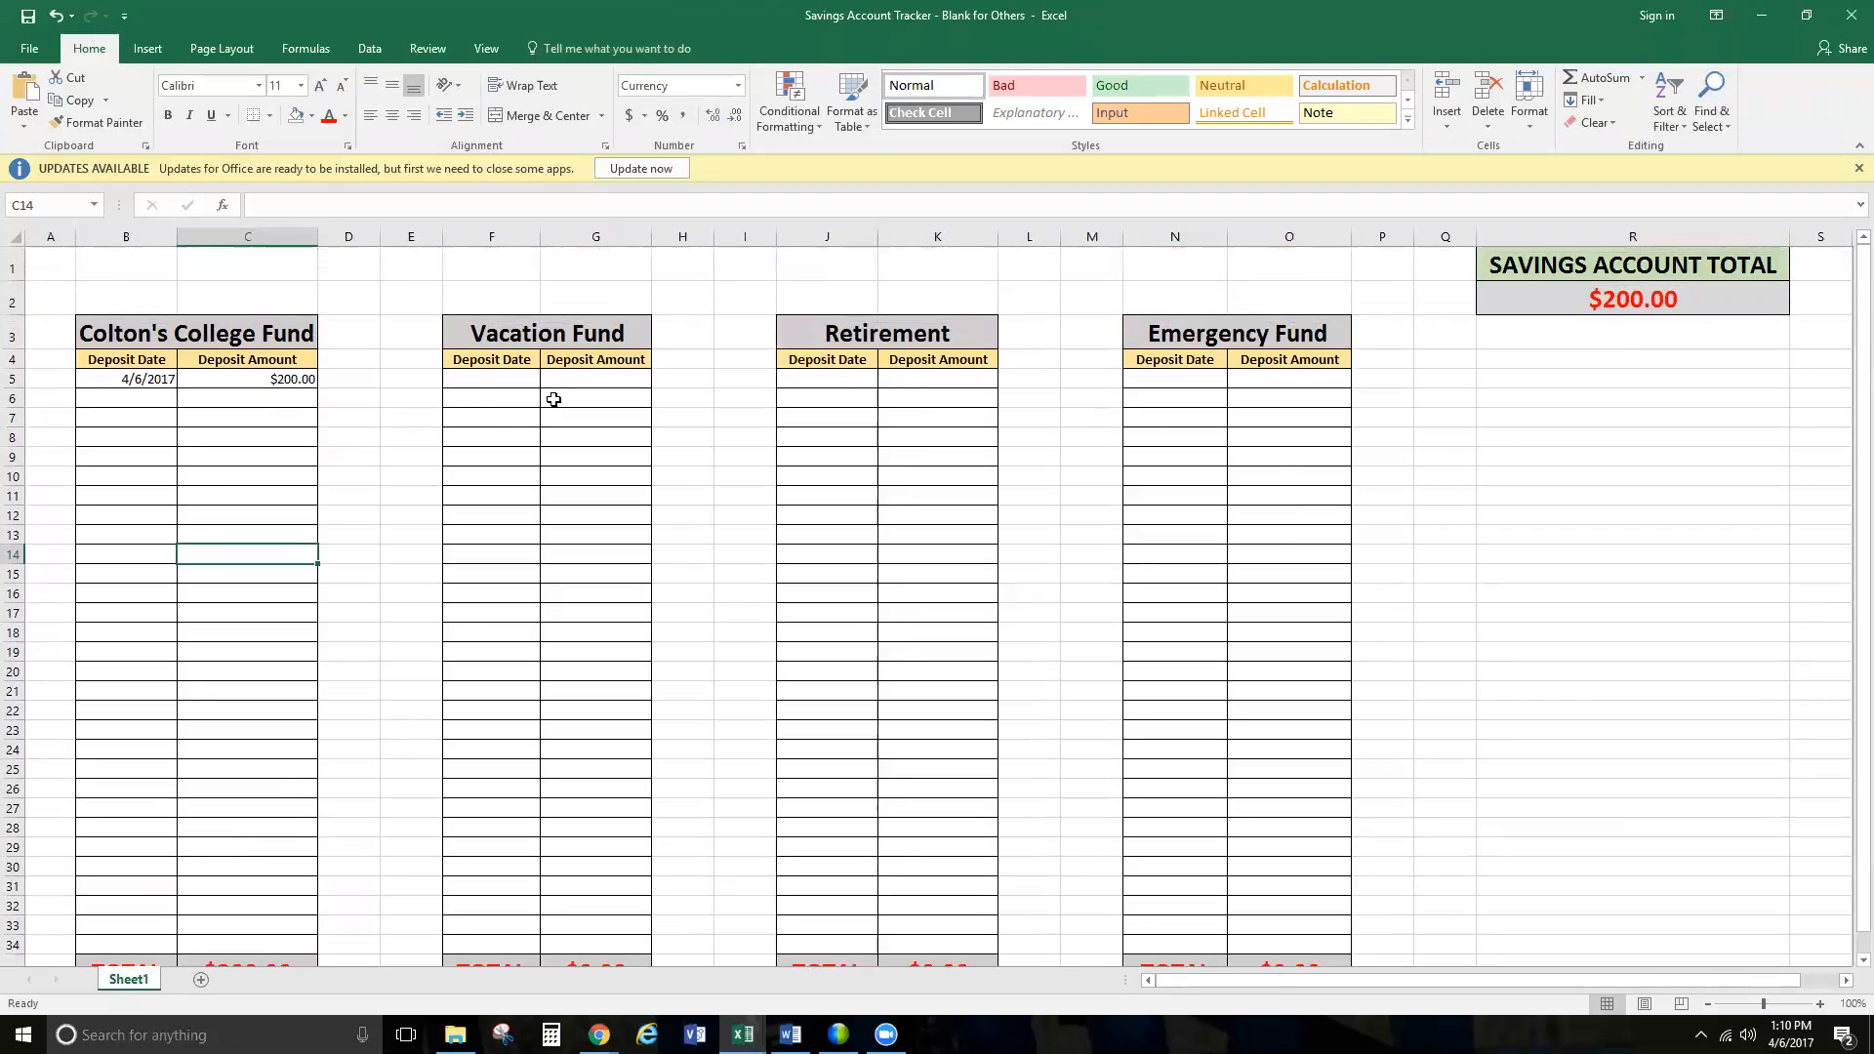
# - Record a vacation fund deposit dated 04/06/2017 for 100 in F5:G5 and check the overall savings total in R2
pyautogui.click(519, 378)
pyautogui.write('0')
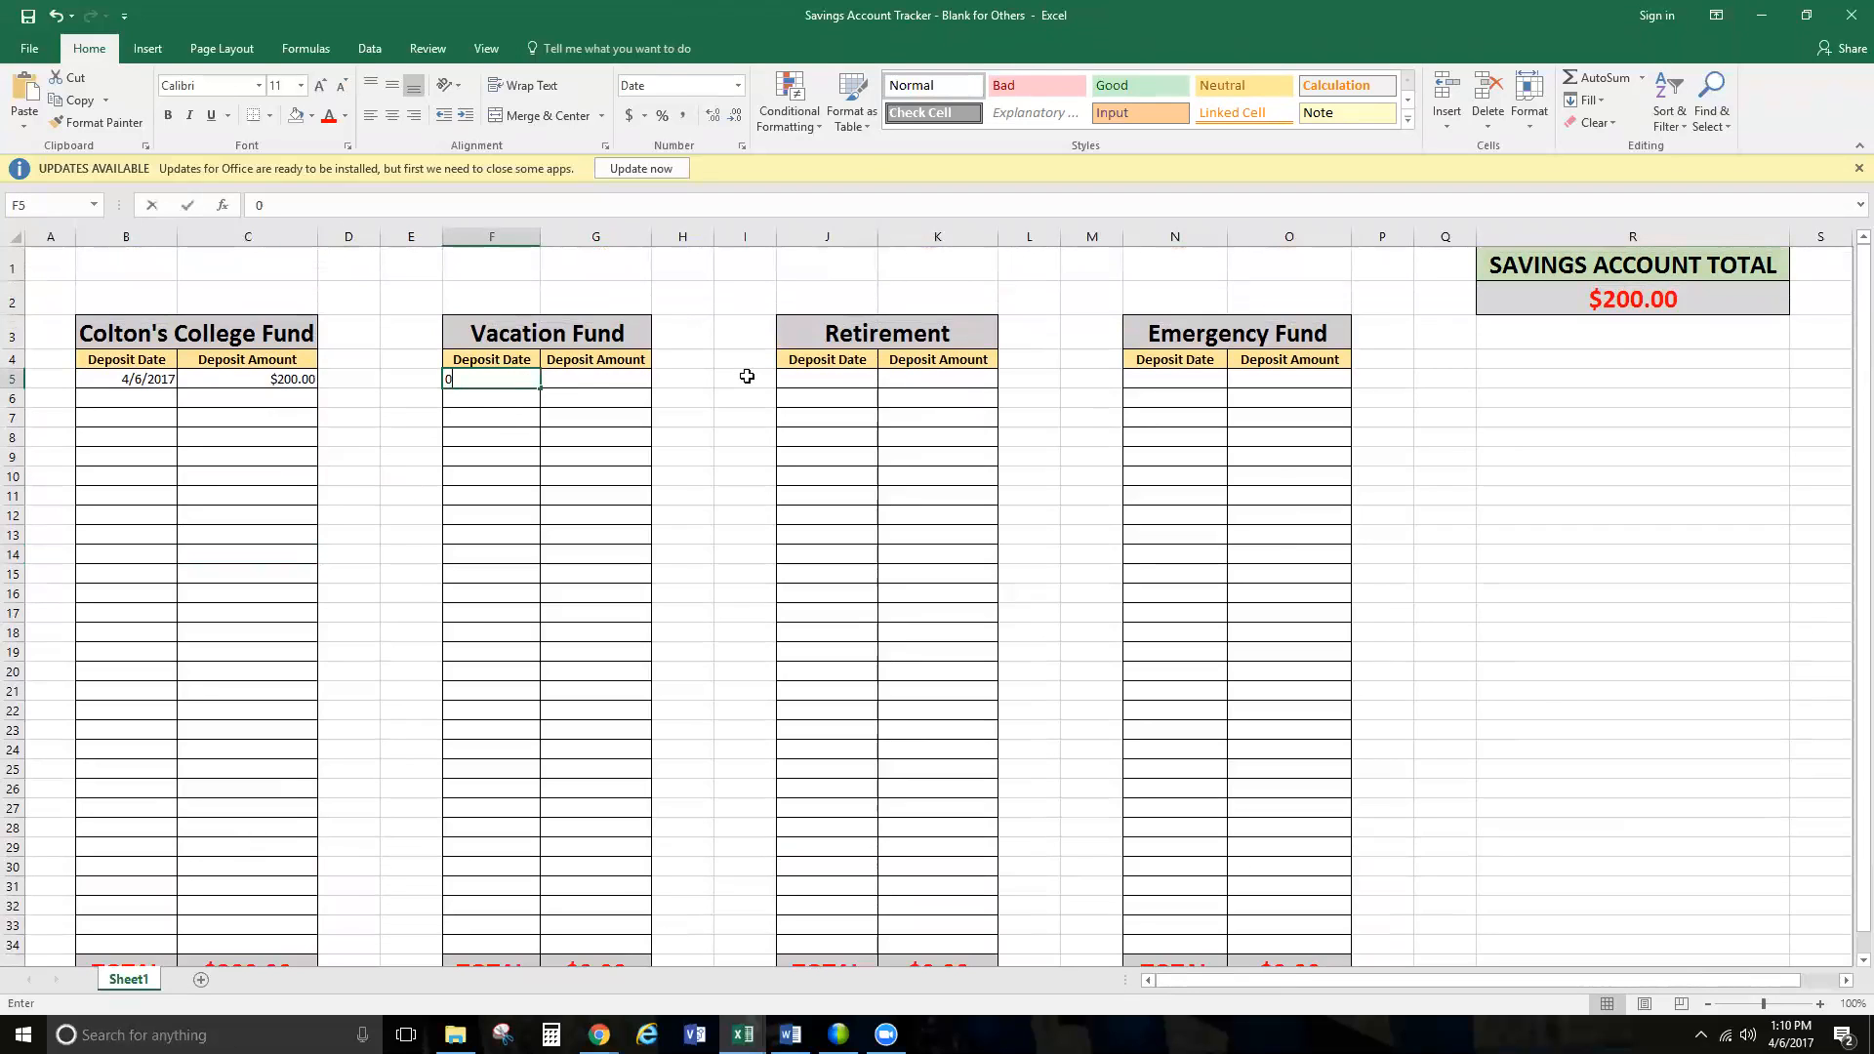
pyautogui.write('4/06/2017')
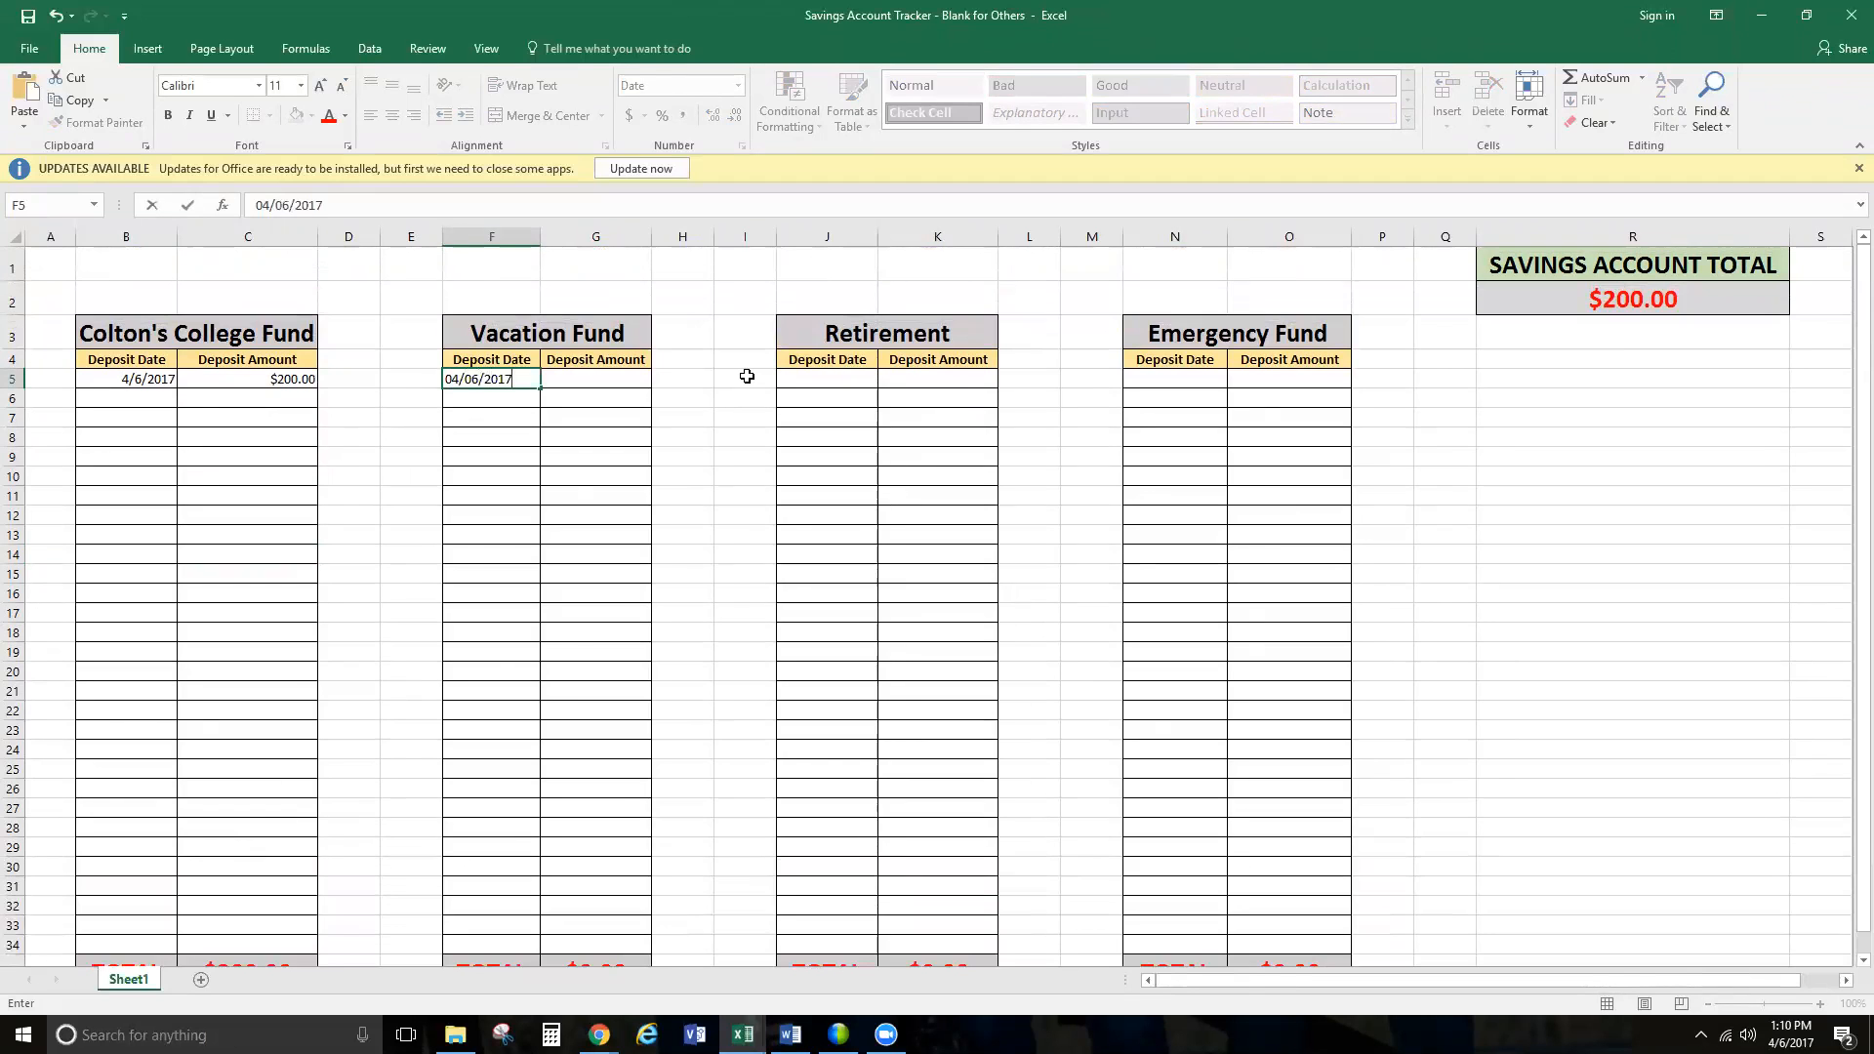
pyautogui.press('Tab')
pyautogui.write('100')
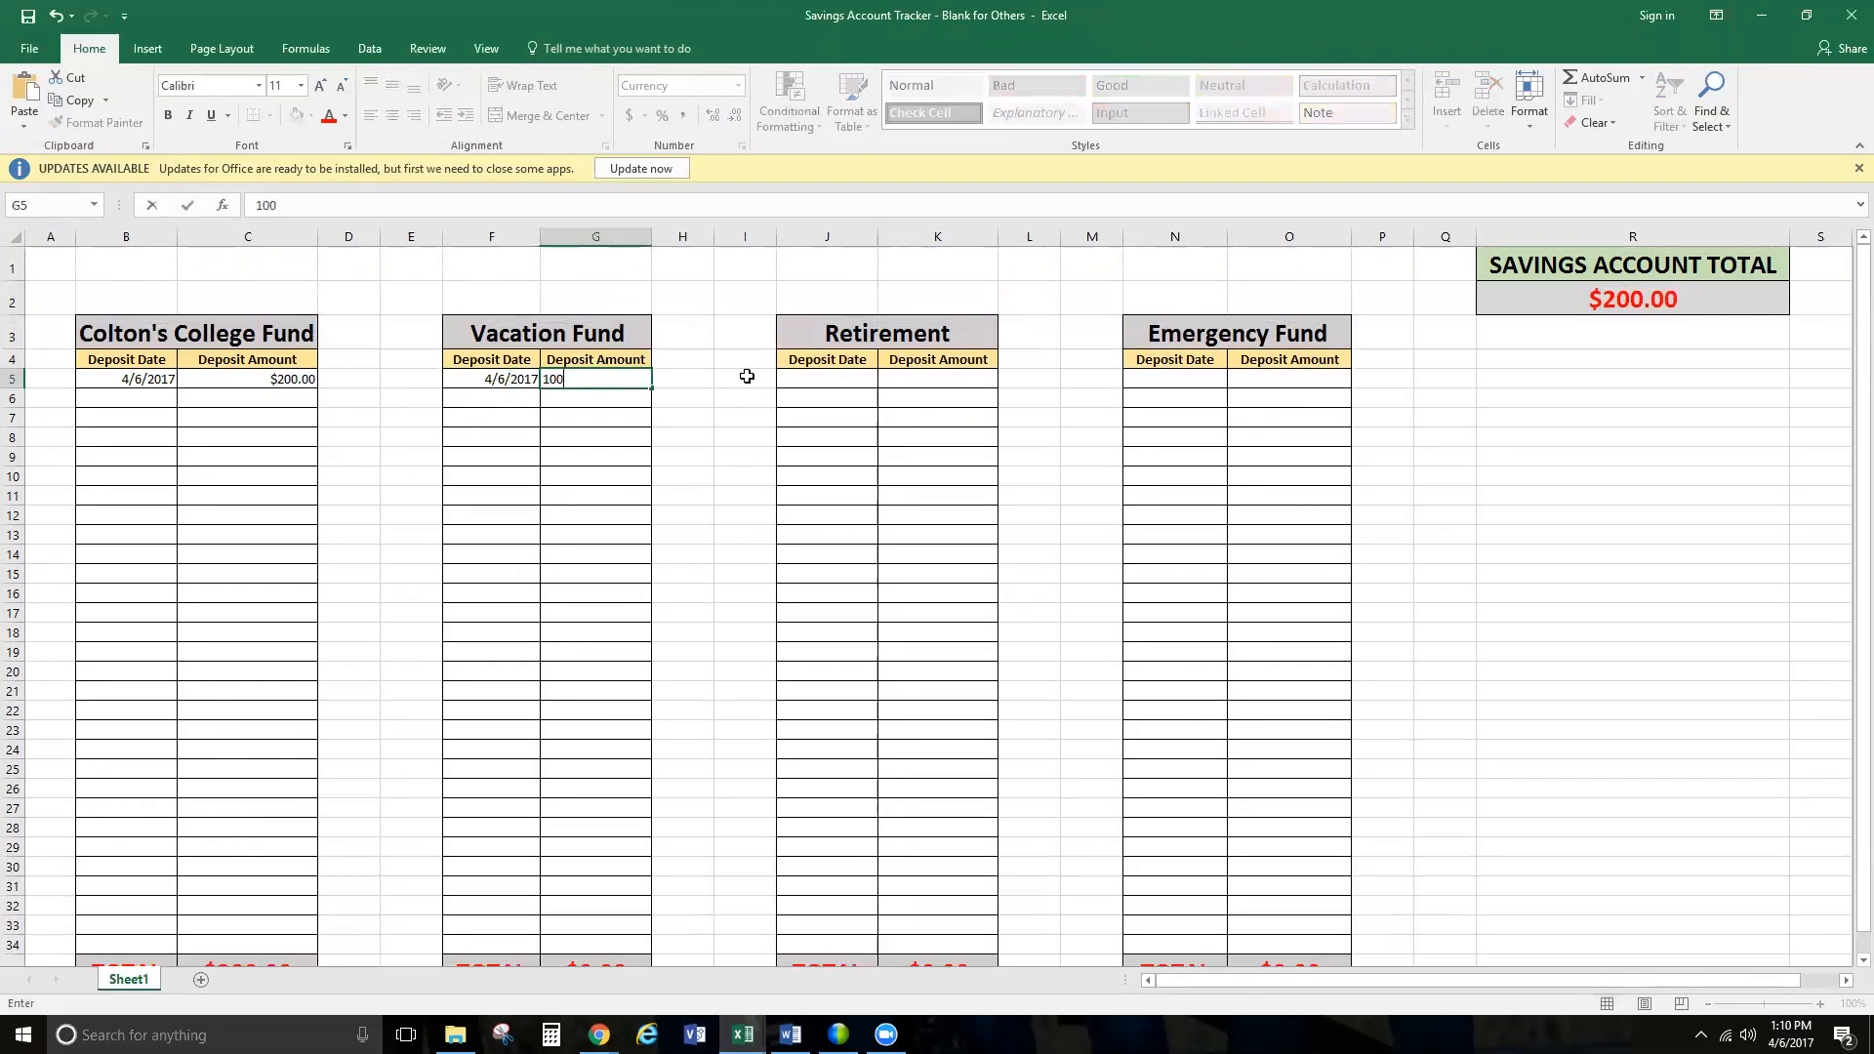
pyautogui.press('Return')
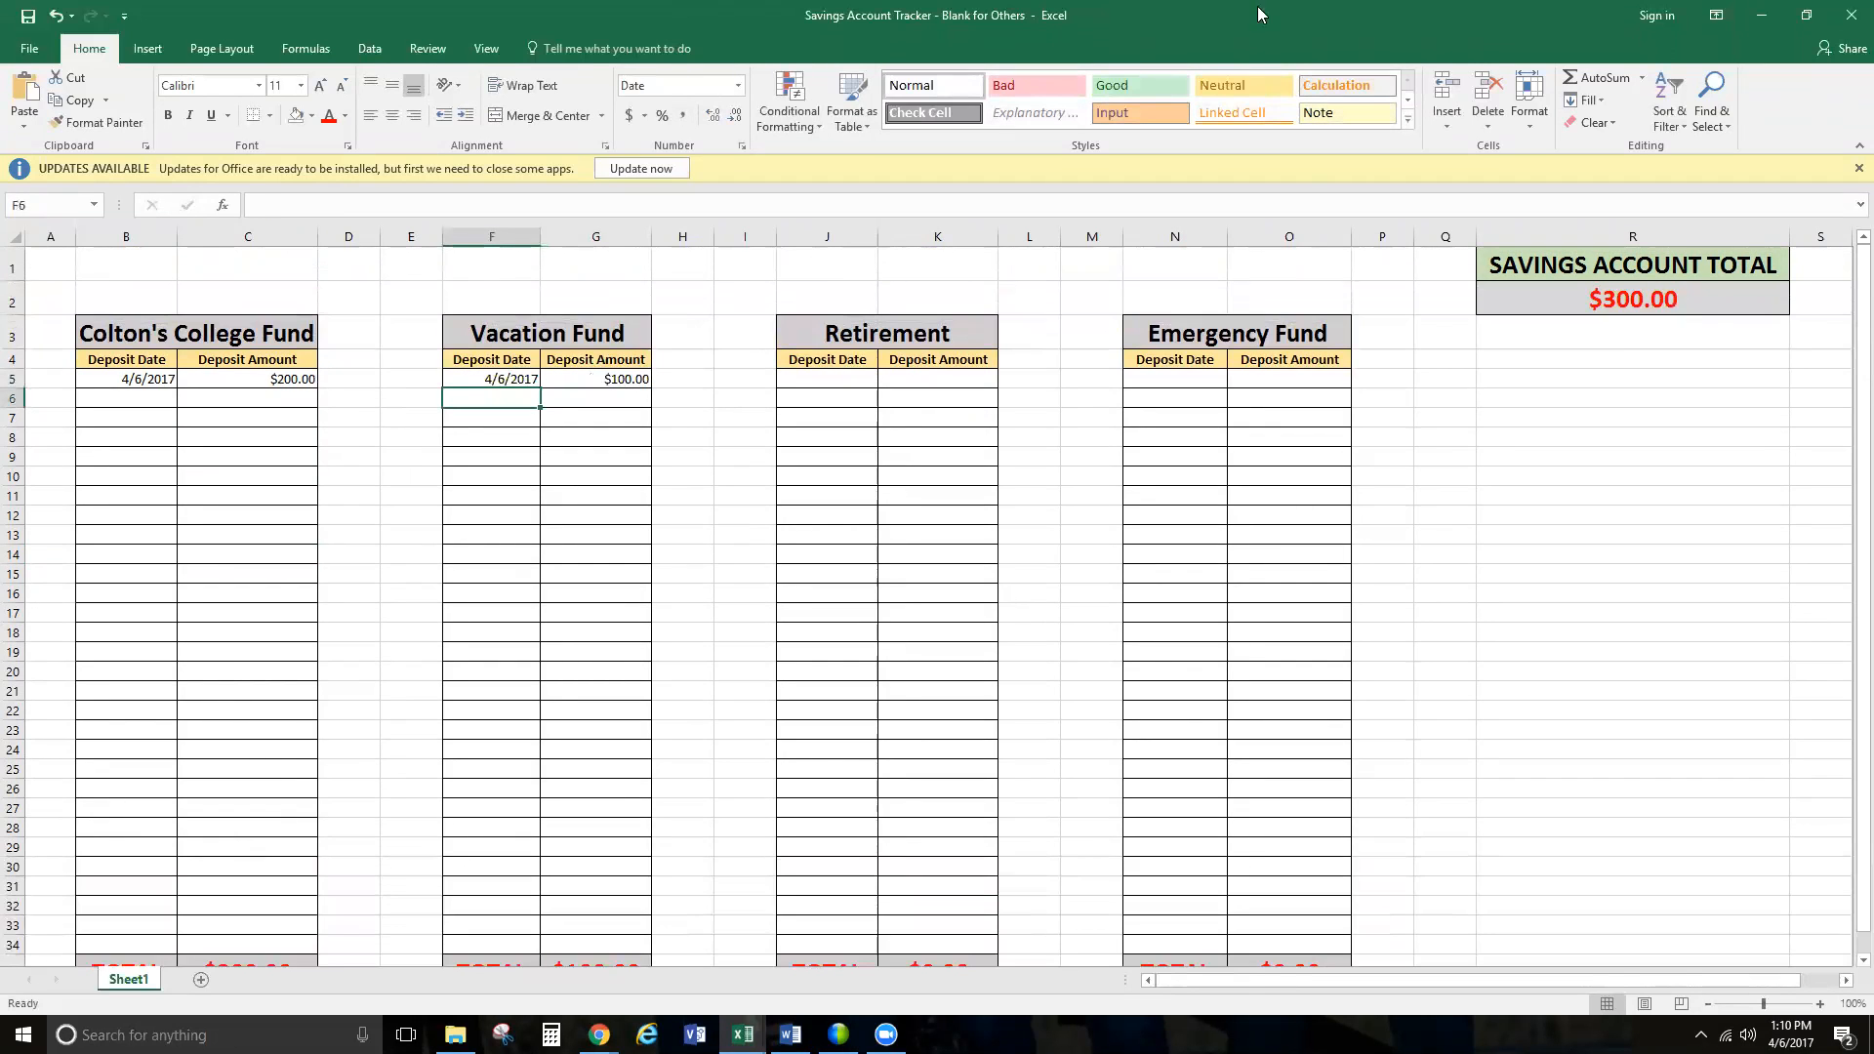
pyautogui.click(1606, 303)
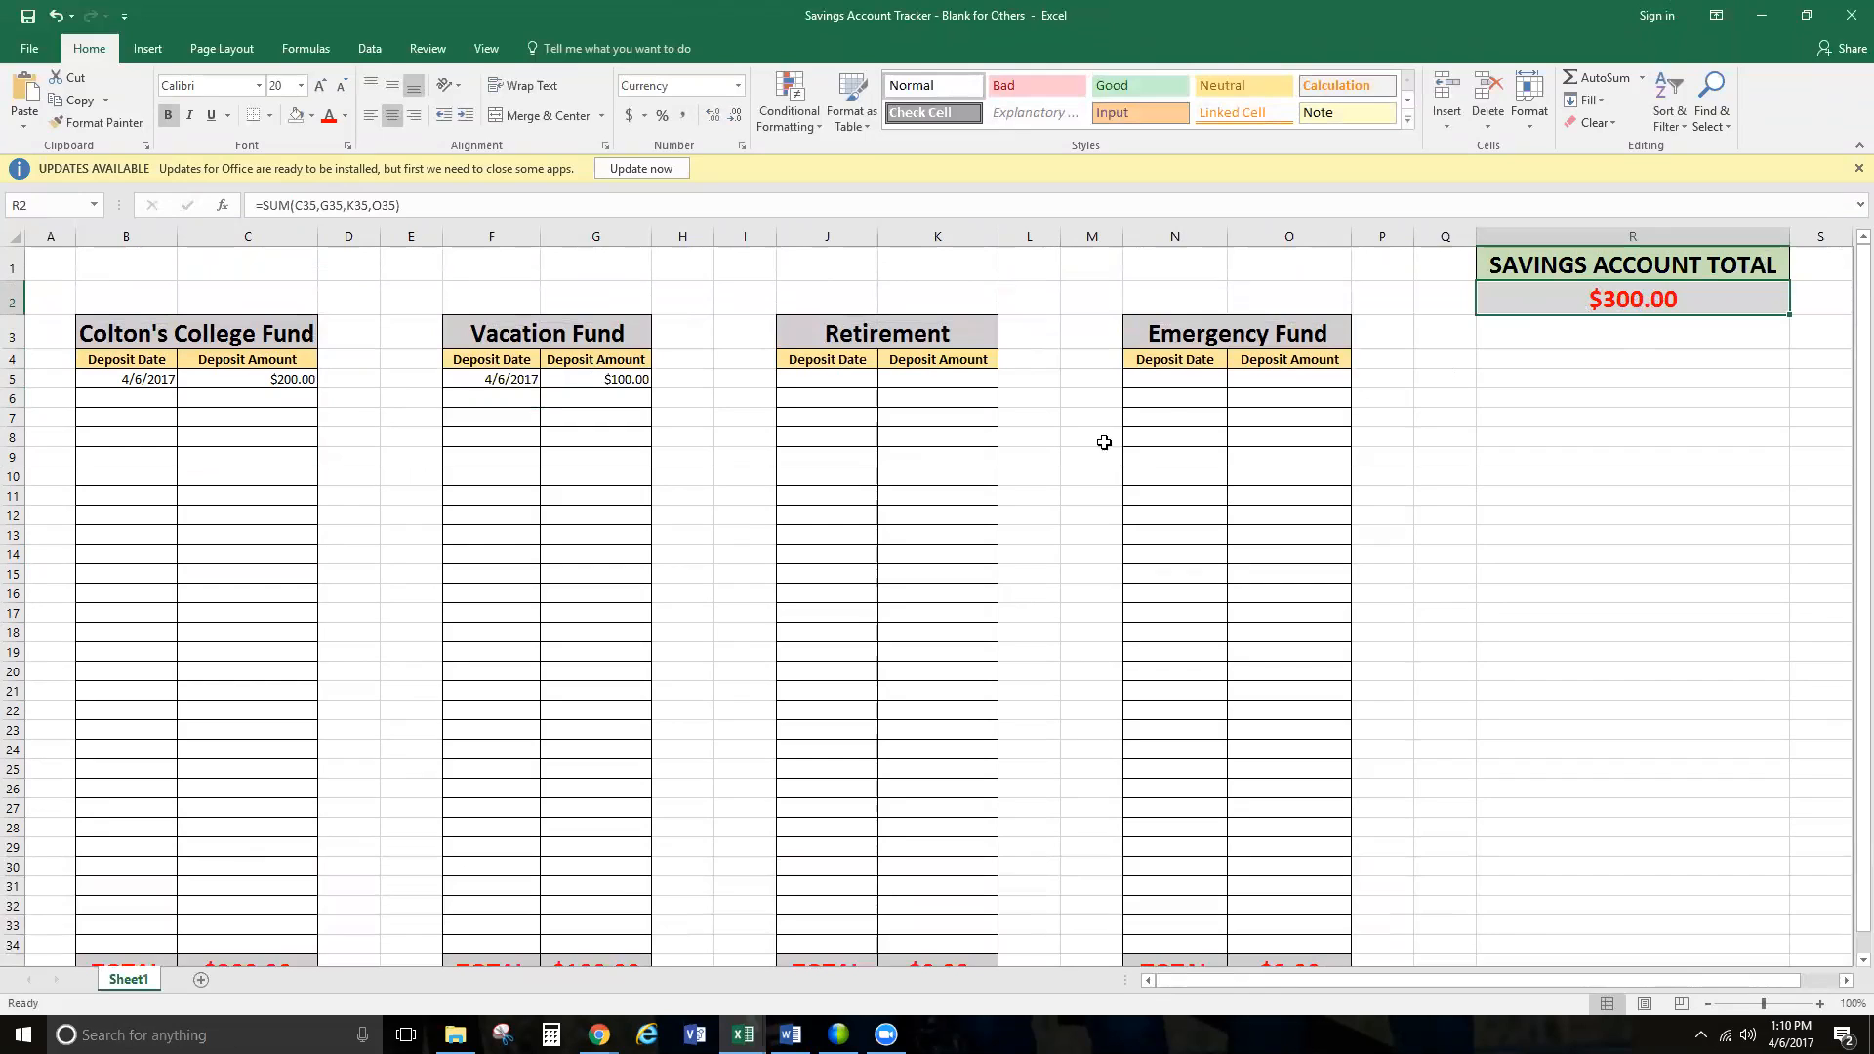
# - Look over the blank deposit date and amount columns of the Emergency Fund, Retirement and college fund tables
pyautogui.click(1210, 379)
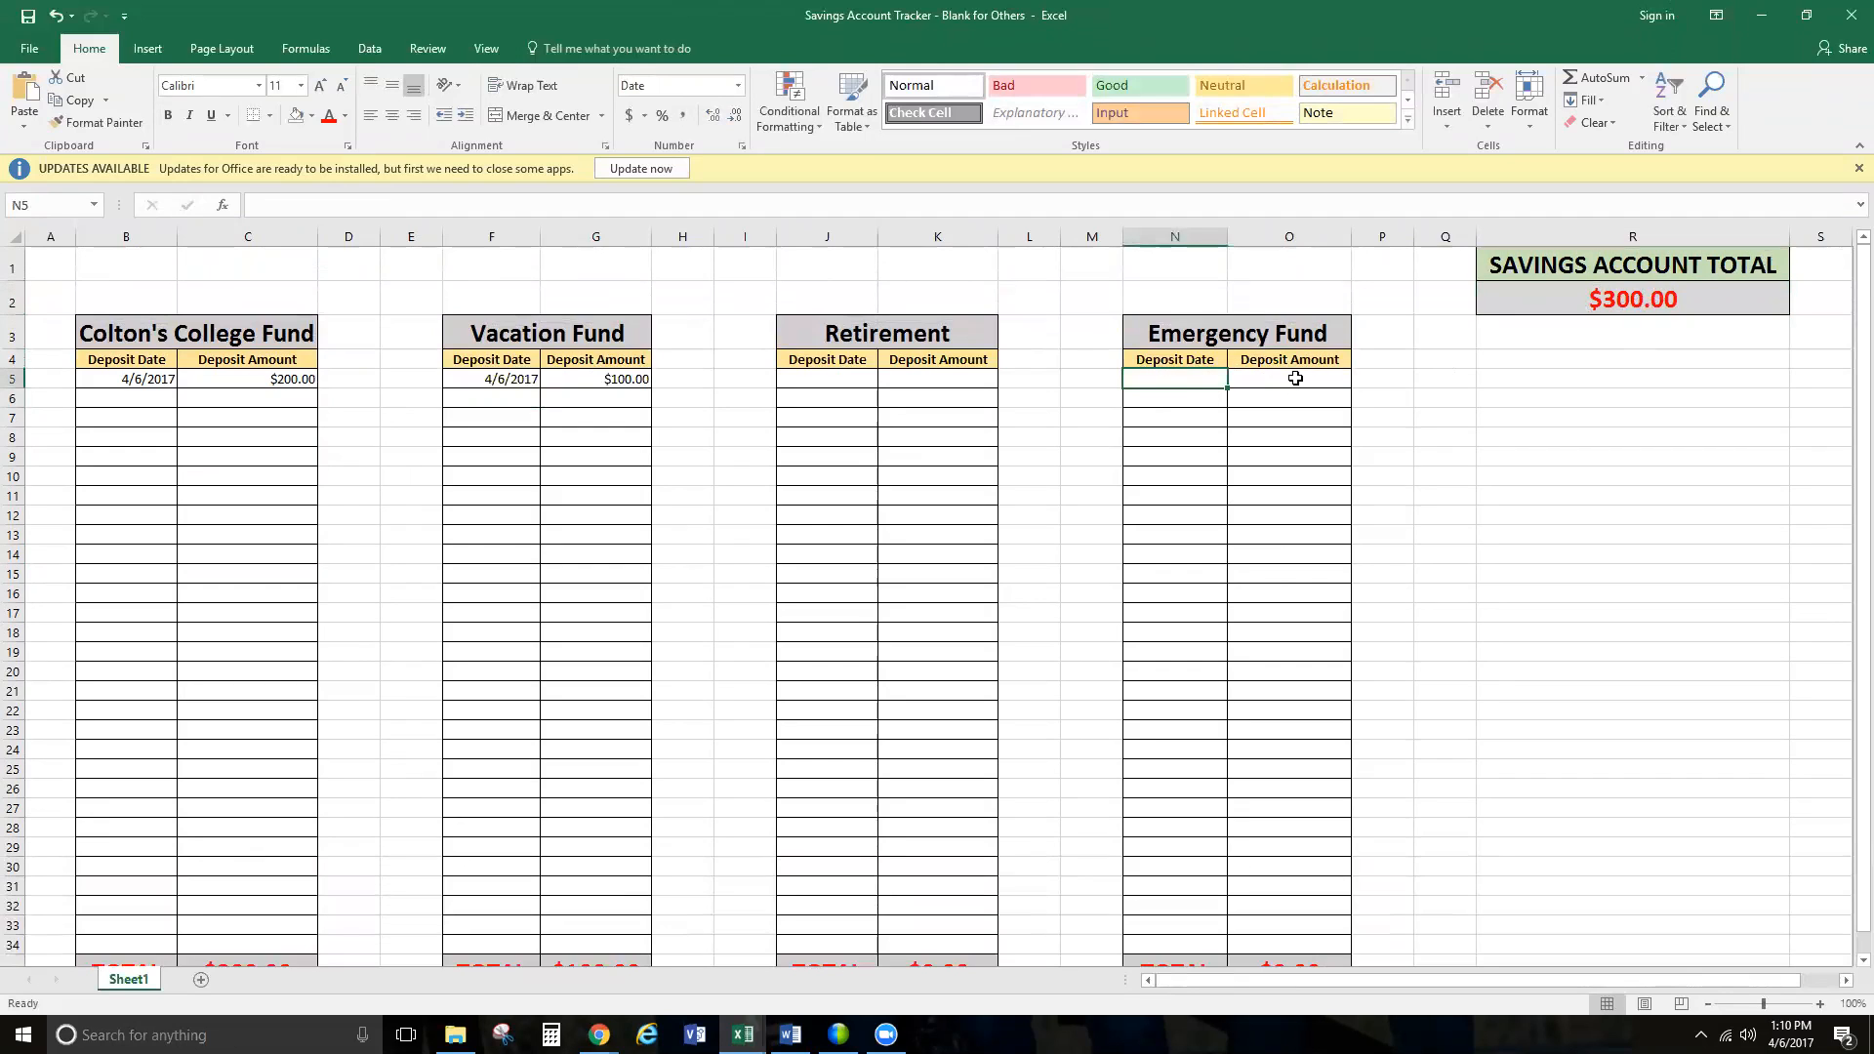
pyautogui.click(1295, 378)
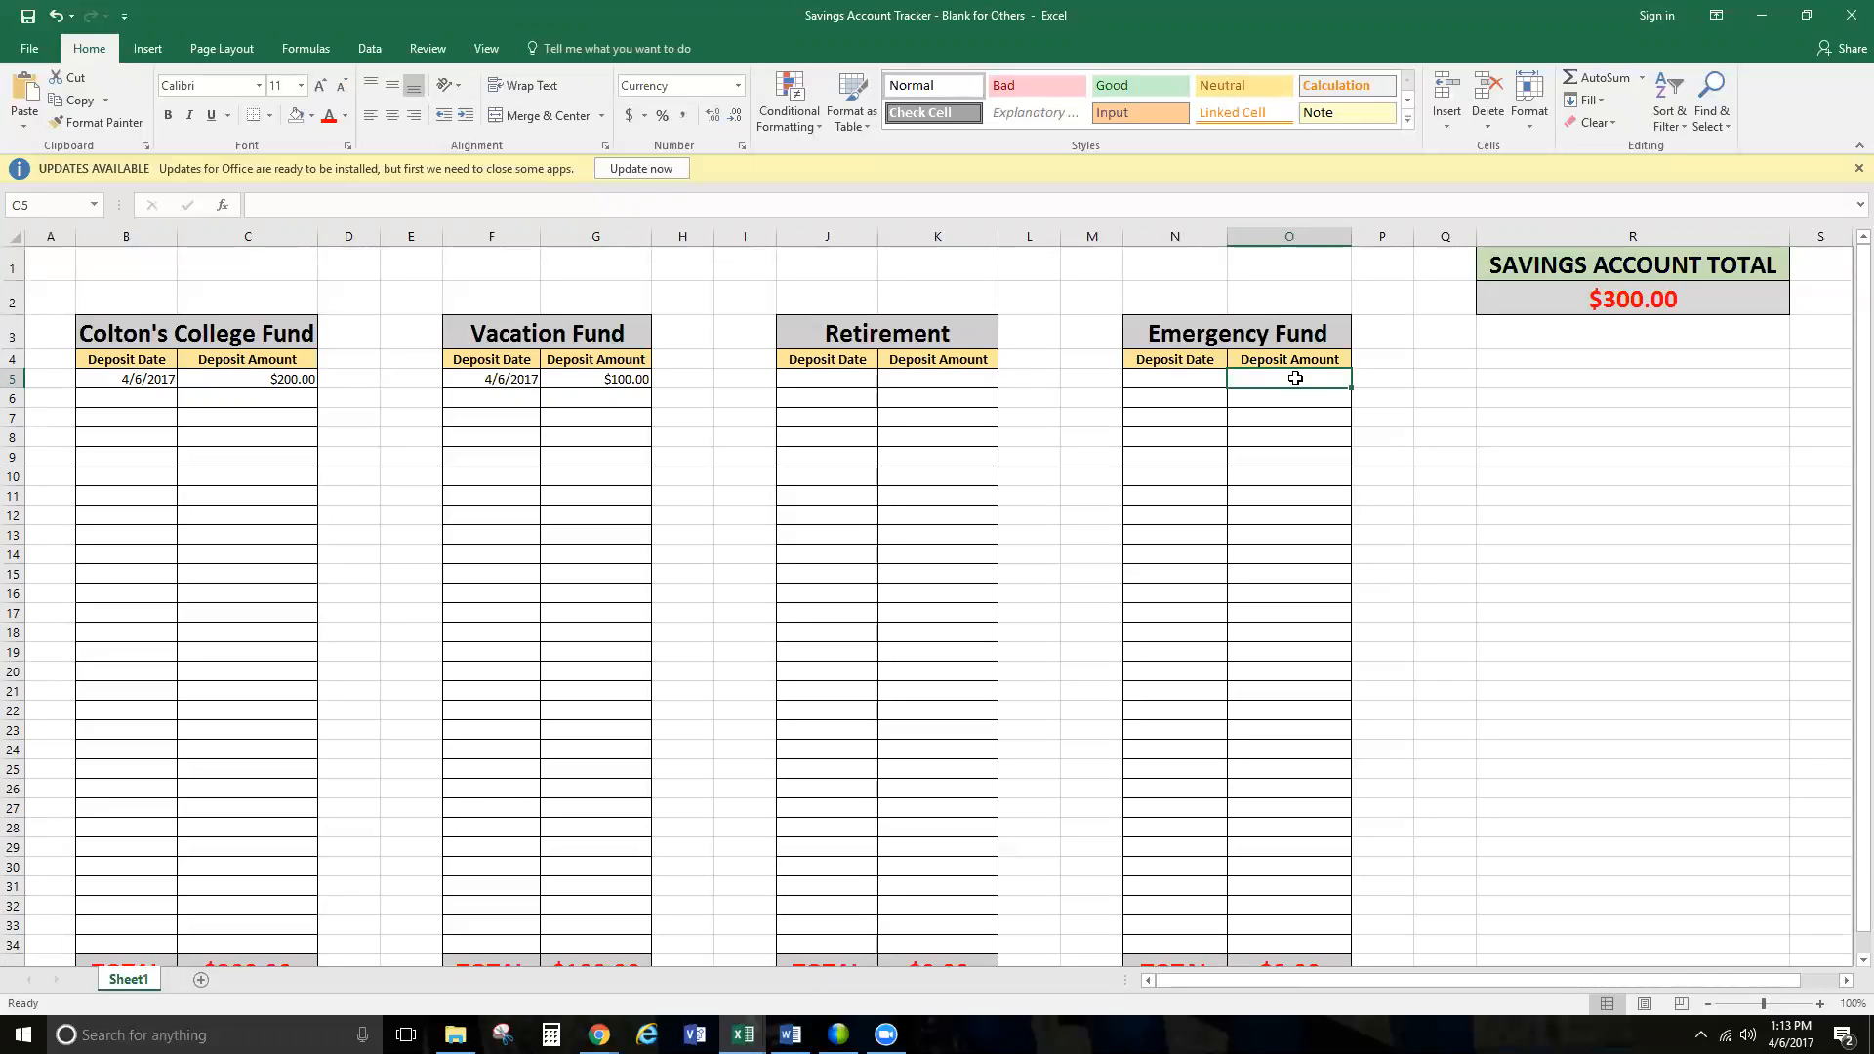
pyautogui.click(967, 385)
pyautogui.scroll(-4, 950, 468)
pyautogui.scroll(4, 951, 498)
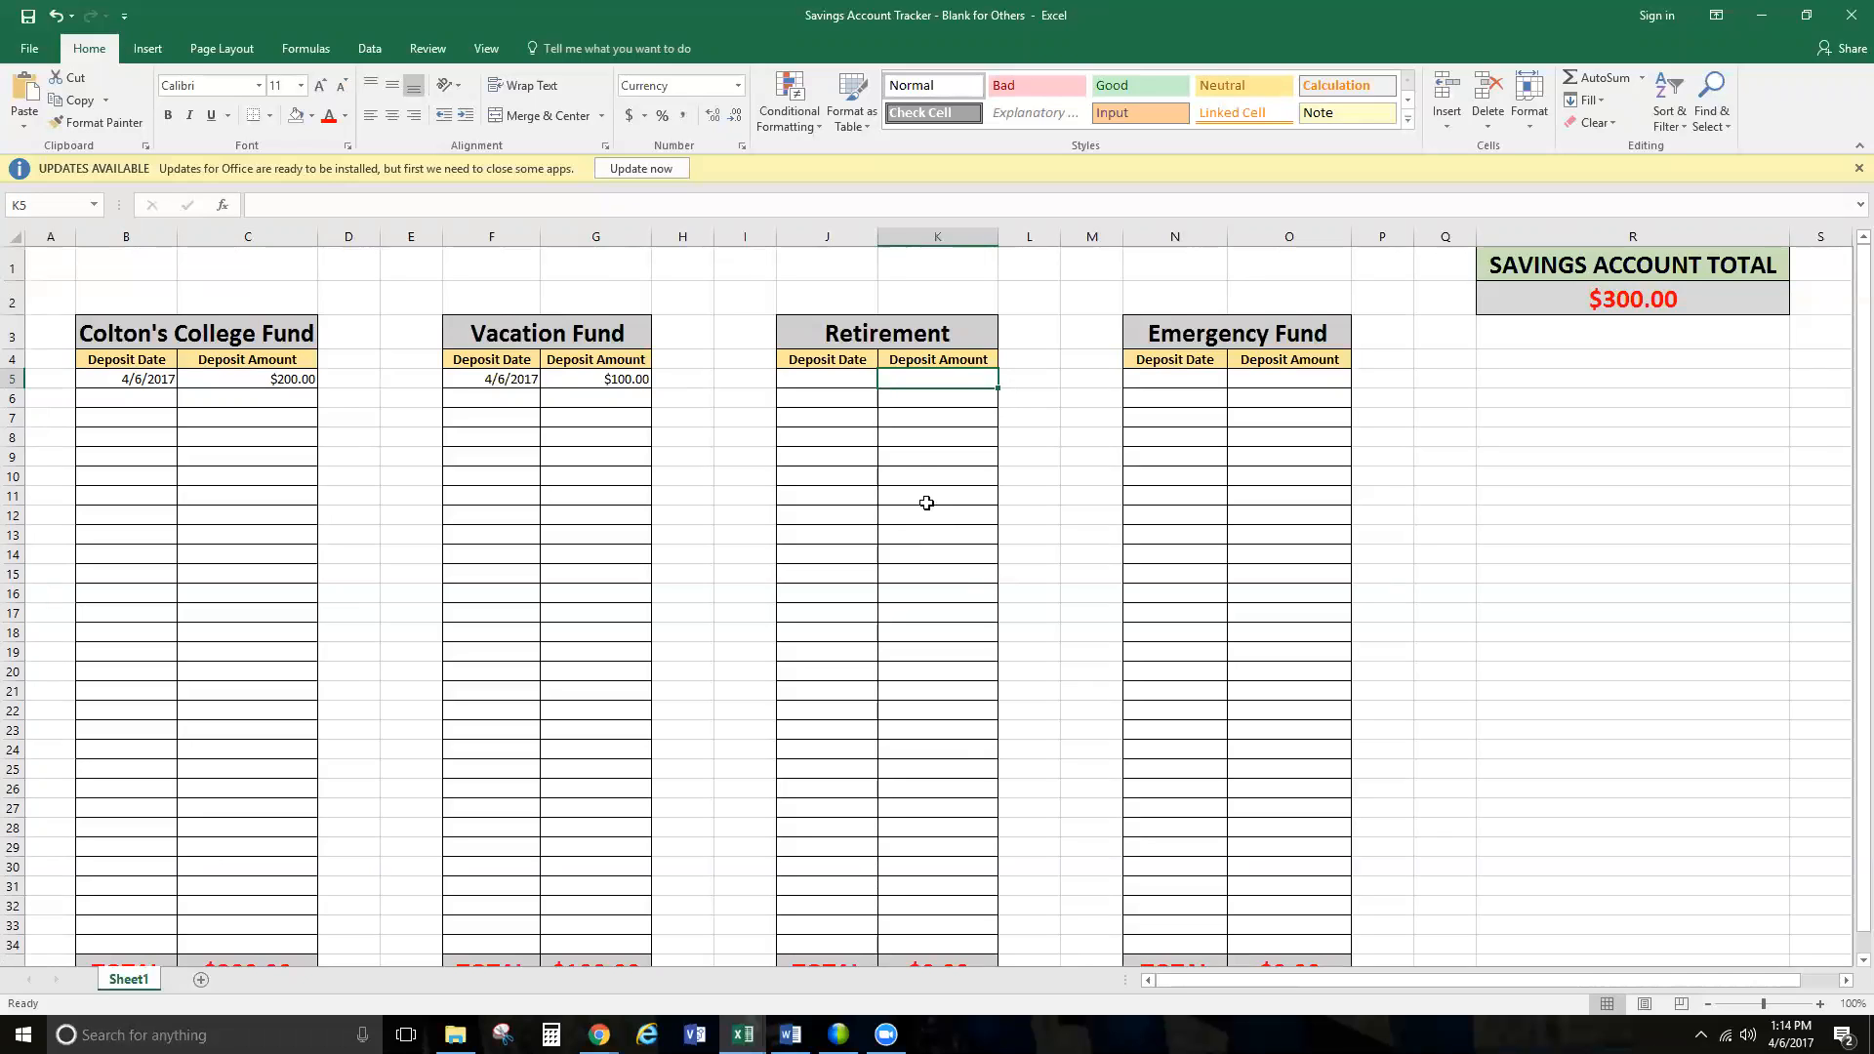
pyautogui.click(251, 433)
pyautogui.click(977, 449)
pyautogui.click(1280, 500)
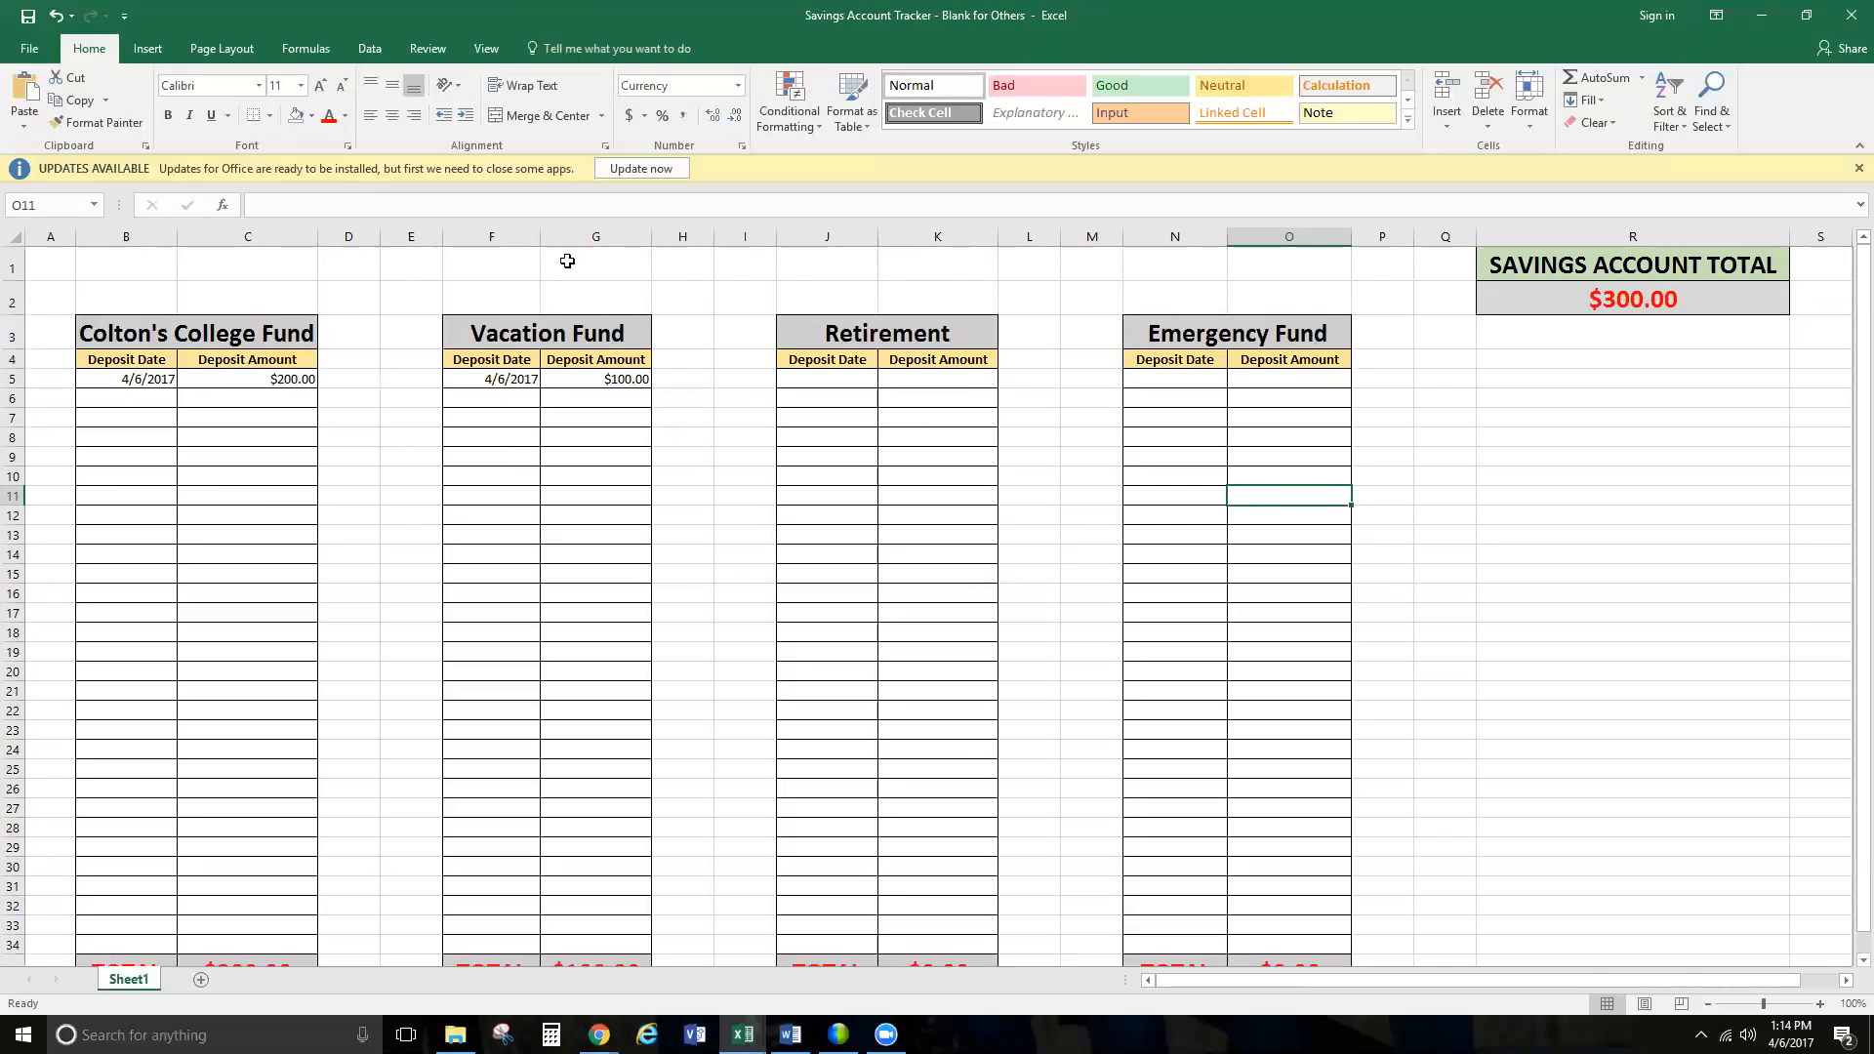
# - Switch to the Monthly Expense Tracking workbook and select the Semi-Fixed Spending item cell G6 on the January sheet
pyautogui.click(743, 1034)
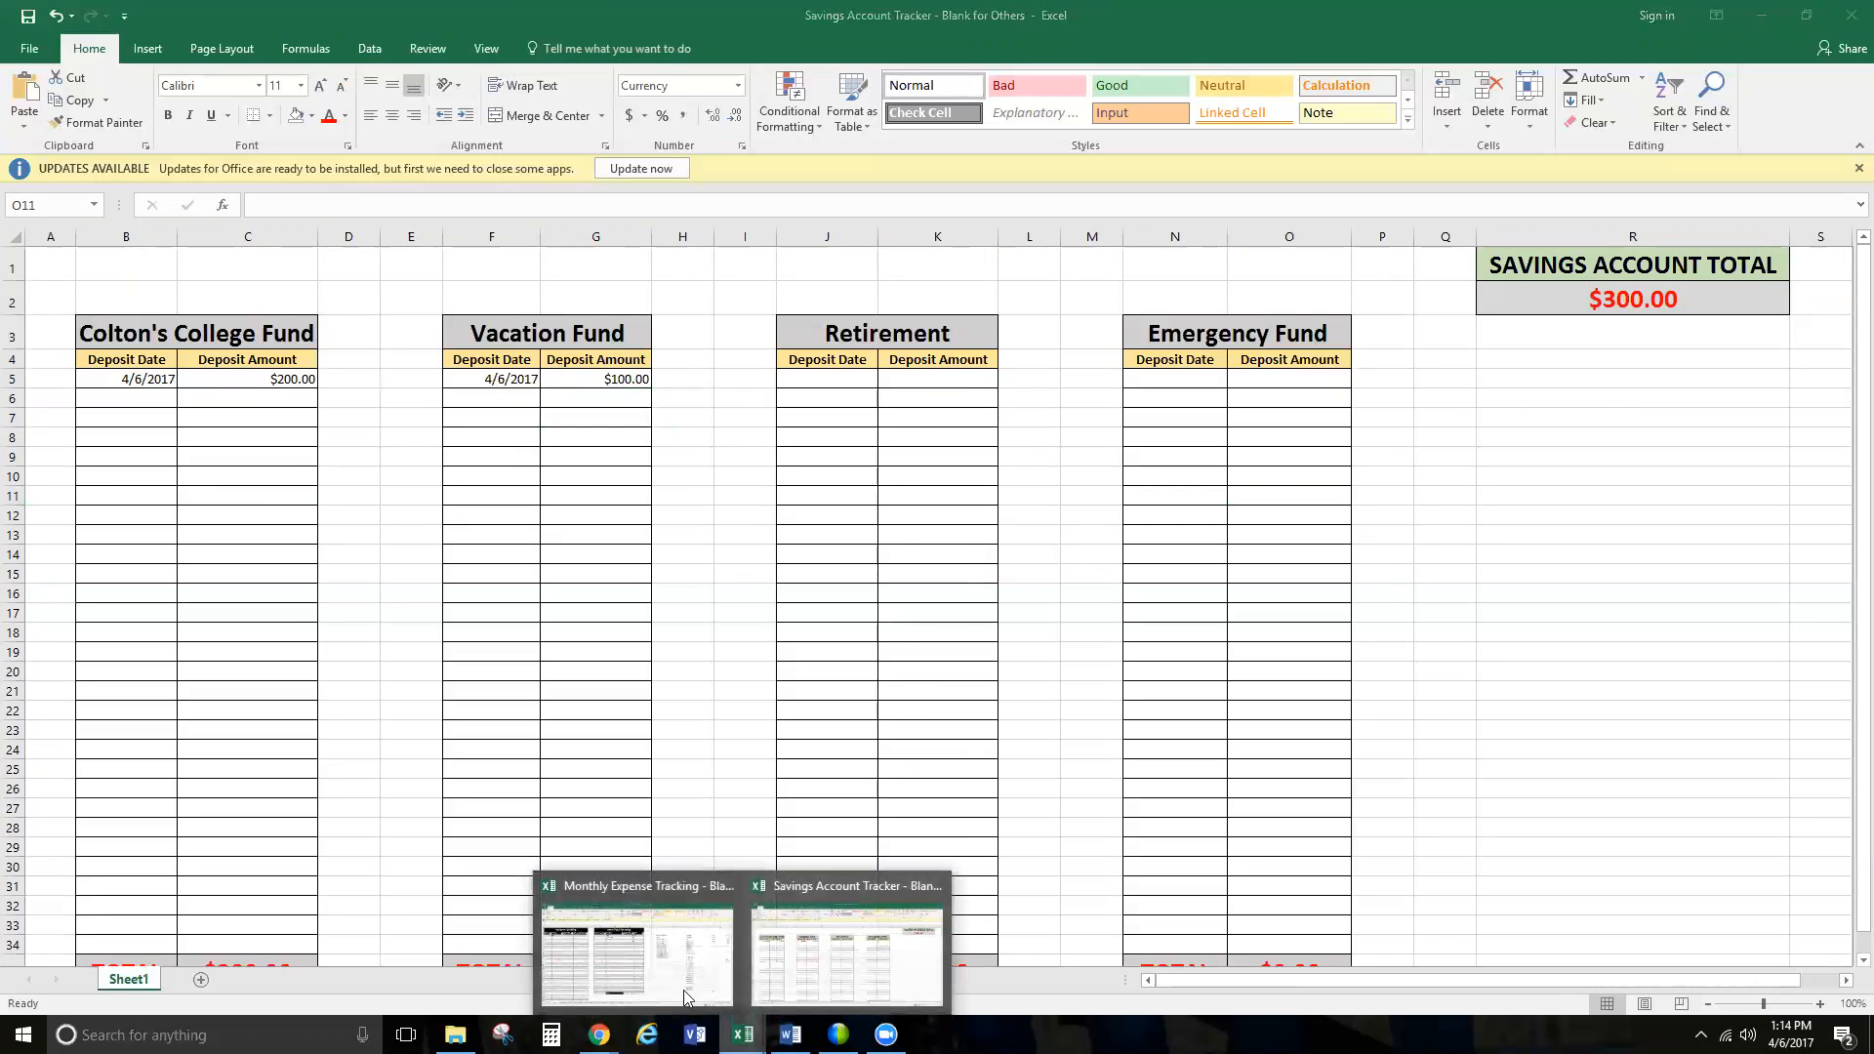
pyautogui.click(633, 939)
pyautogui.click(692, 379)
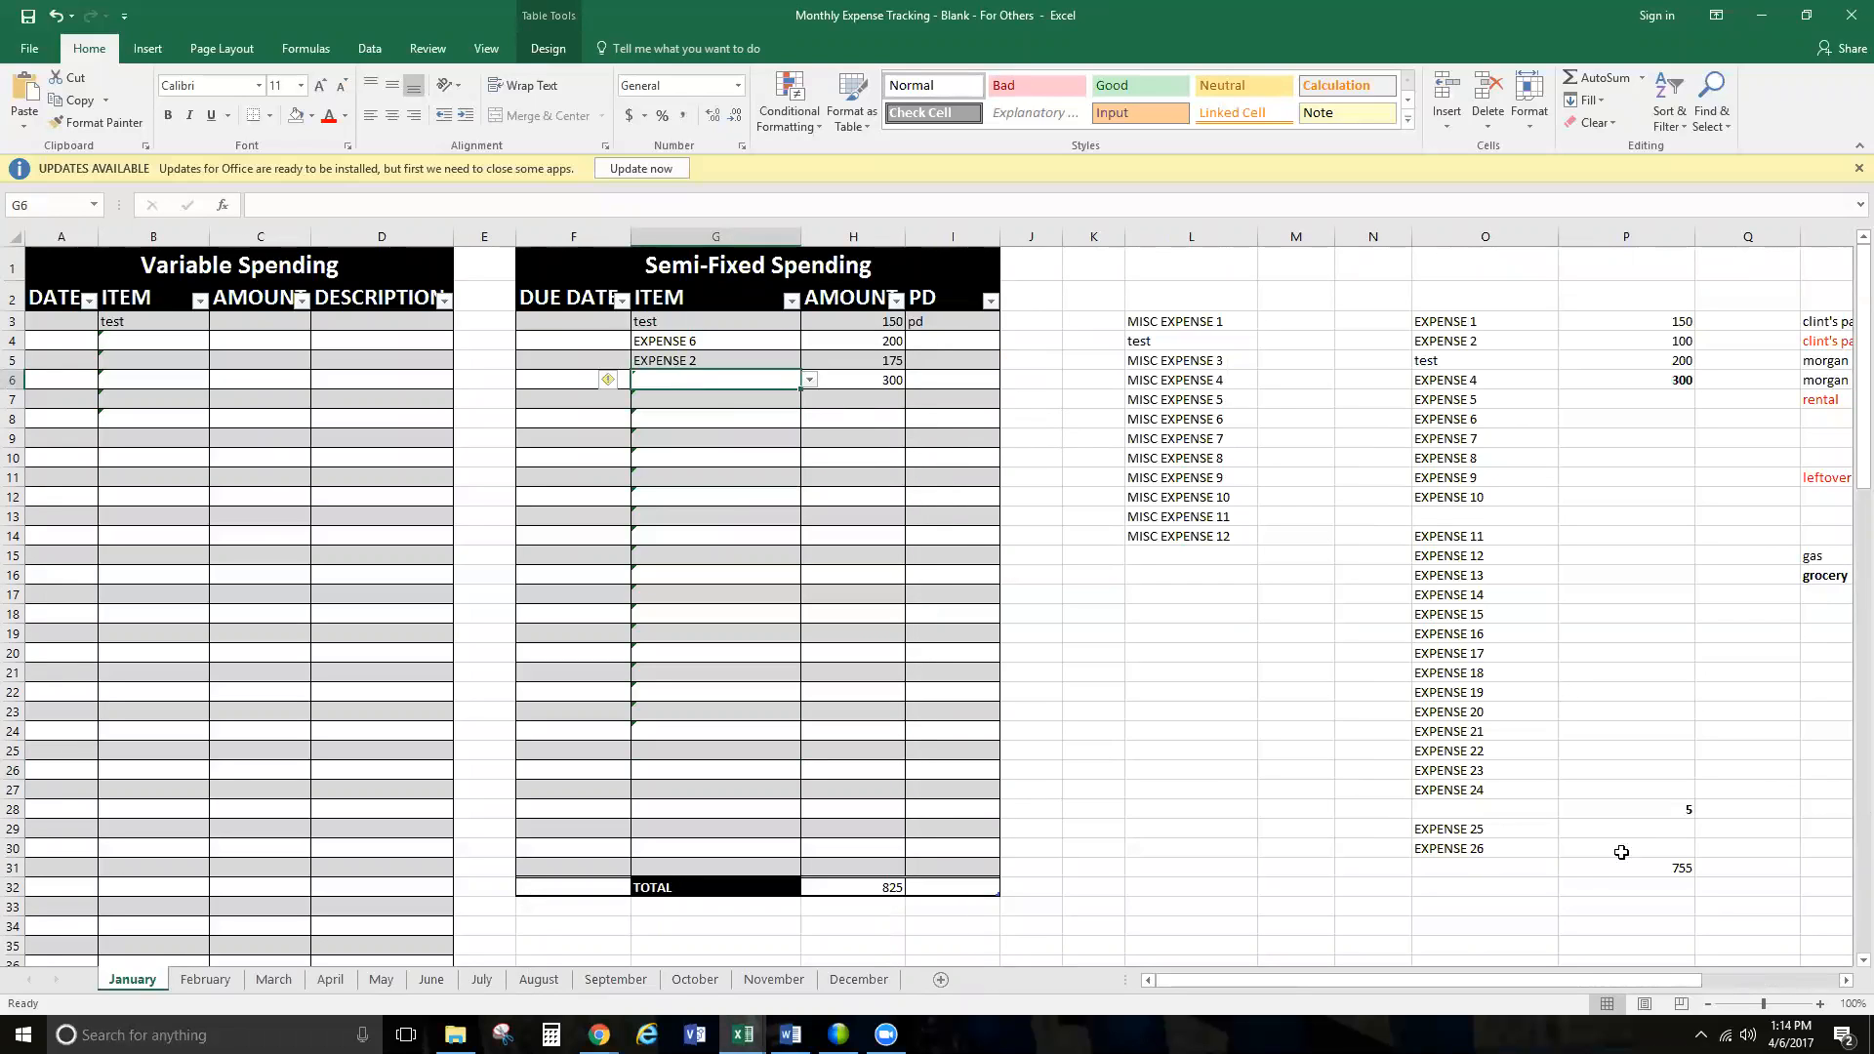